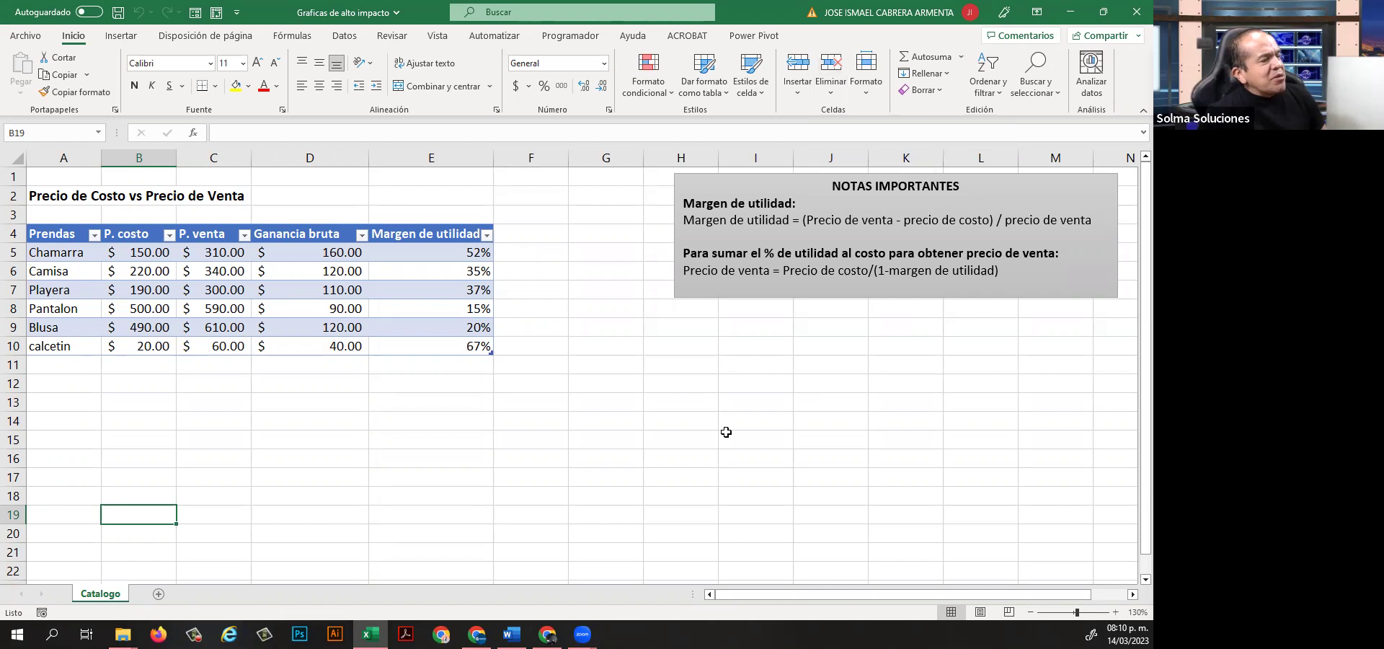
# Enlarge the worksheet to 180% and examine the garment price table's columns, rows and assigned table name.
pyautogui.click(1116, 612)
pyautogui.click(1116, 611)
pyautogui.click(1115, 612)
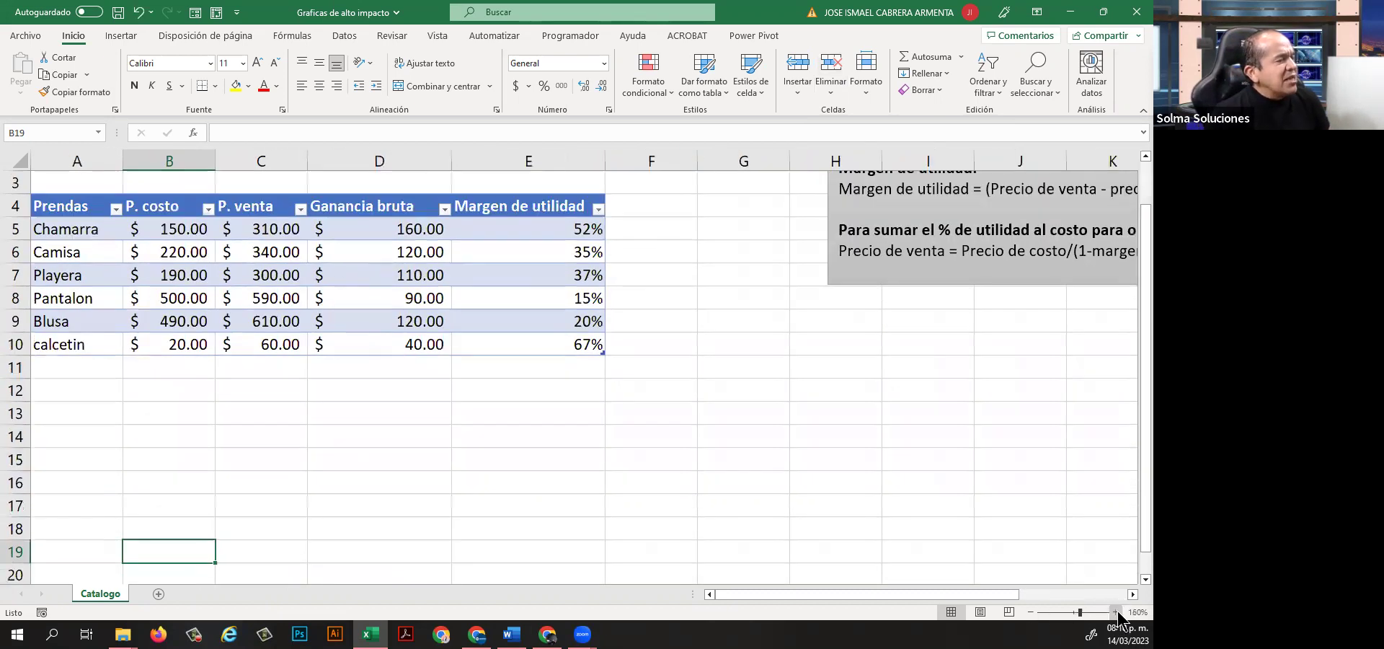
pyautogui.click(1116, 612)
pyautogui.click(1116, 612)
pyautogui.scroll(2, 820, 522)
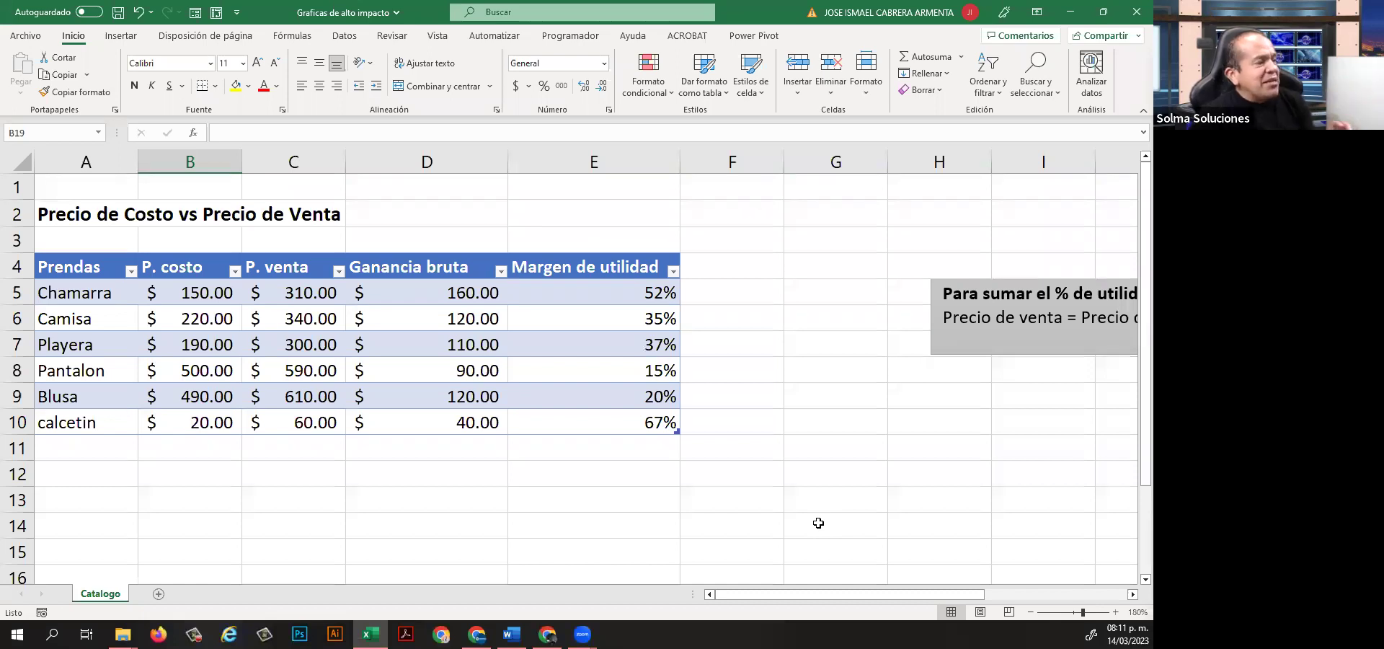
pyautogui.moveTo(78, 296); pyautogui.dragTo(70, 418)
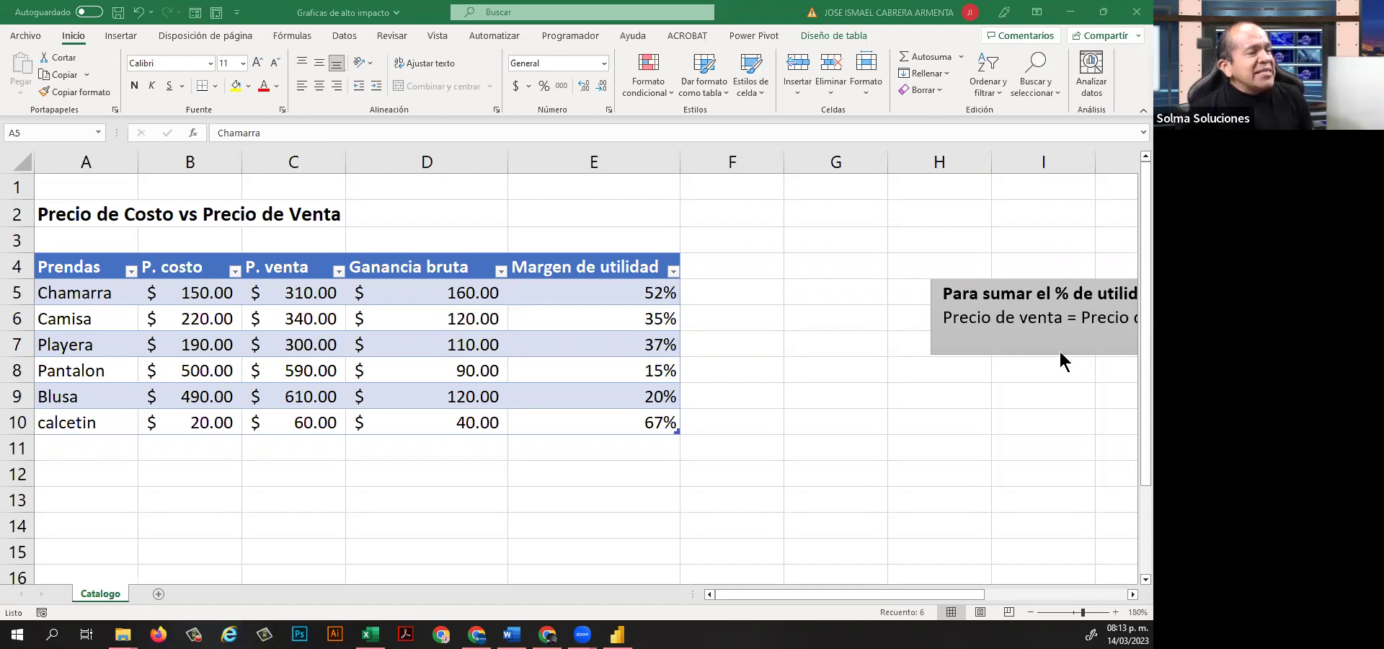
pyautogui.click(288, 364)
pyautogui.moveTo(100, 276); pyautogui.dragTo(574, 423)
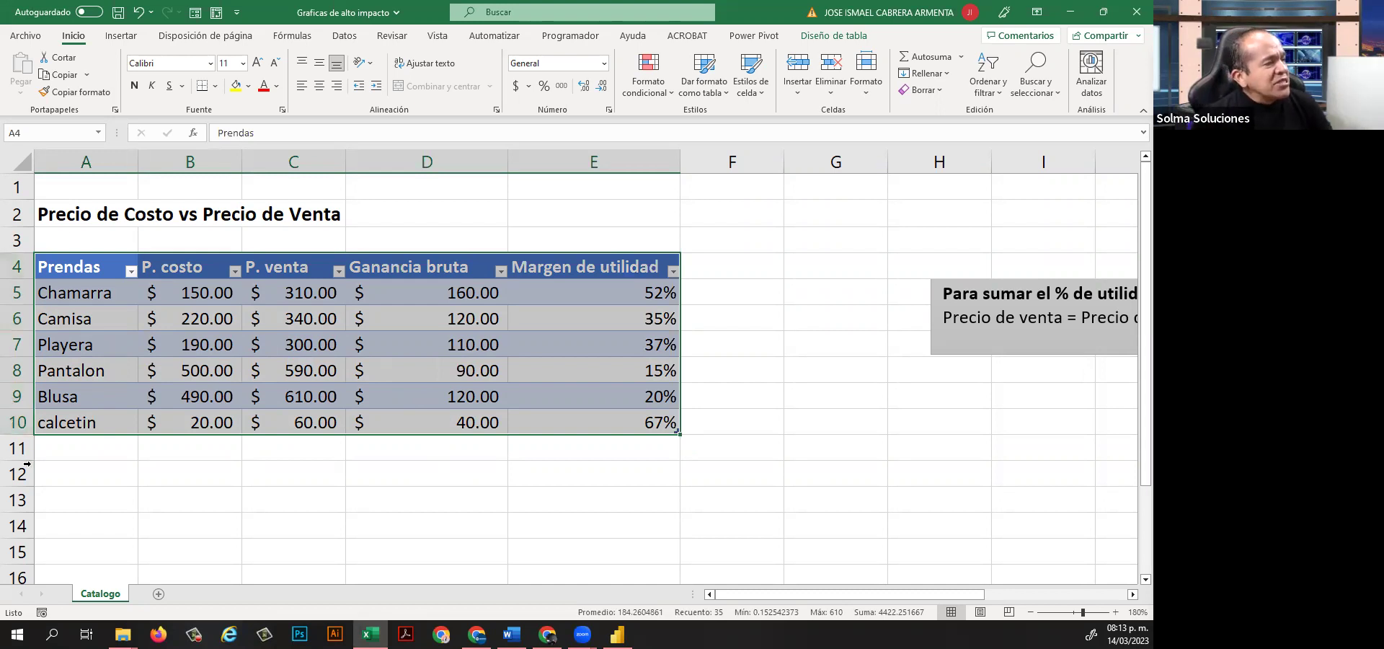
pyautogui.click(339, 337)
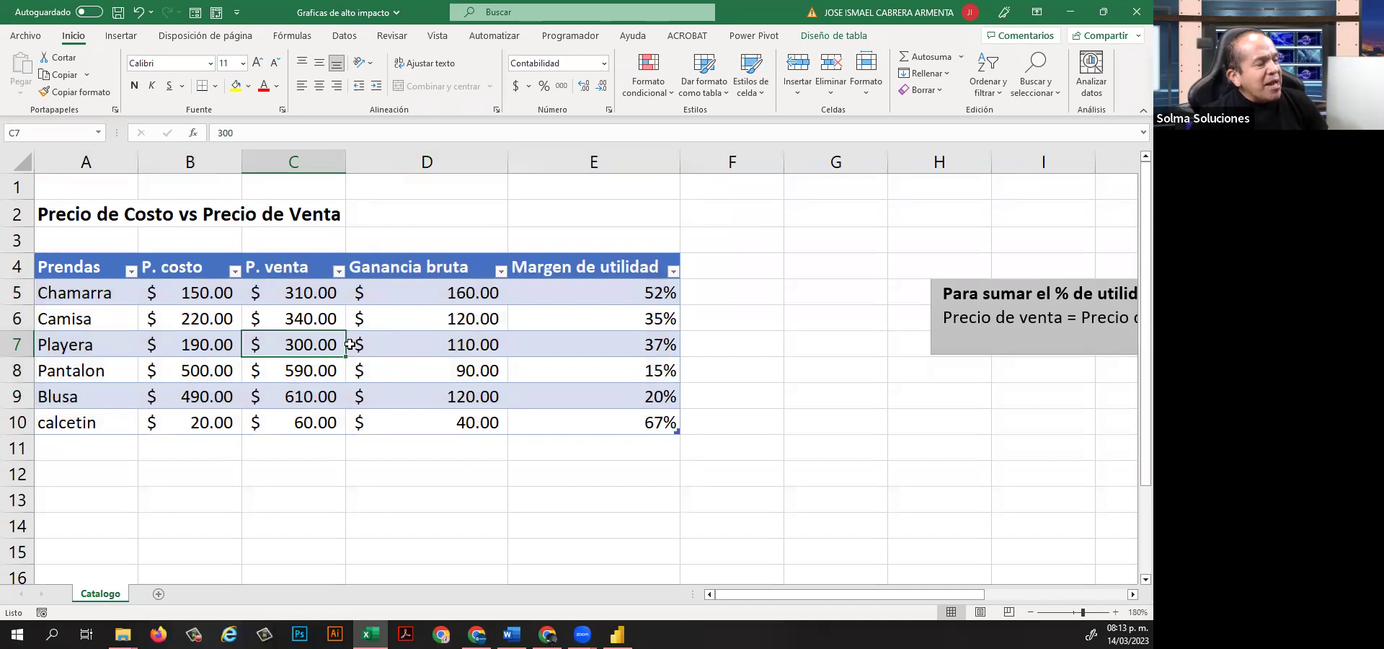
pyautogui.click(818, 40)
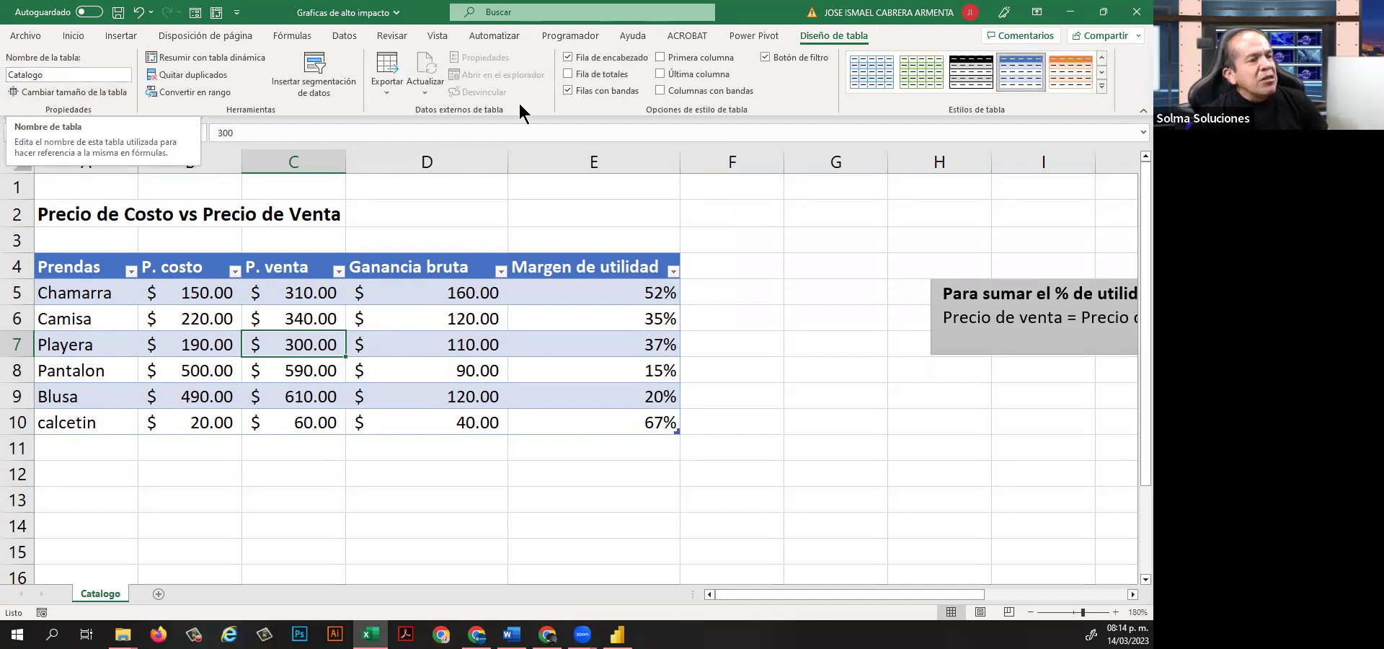
pyautogui.click(1070, 12)
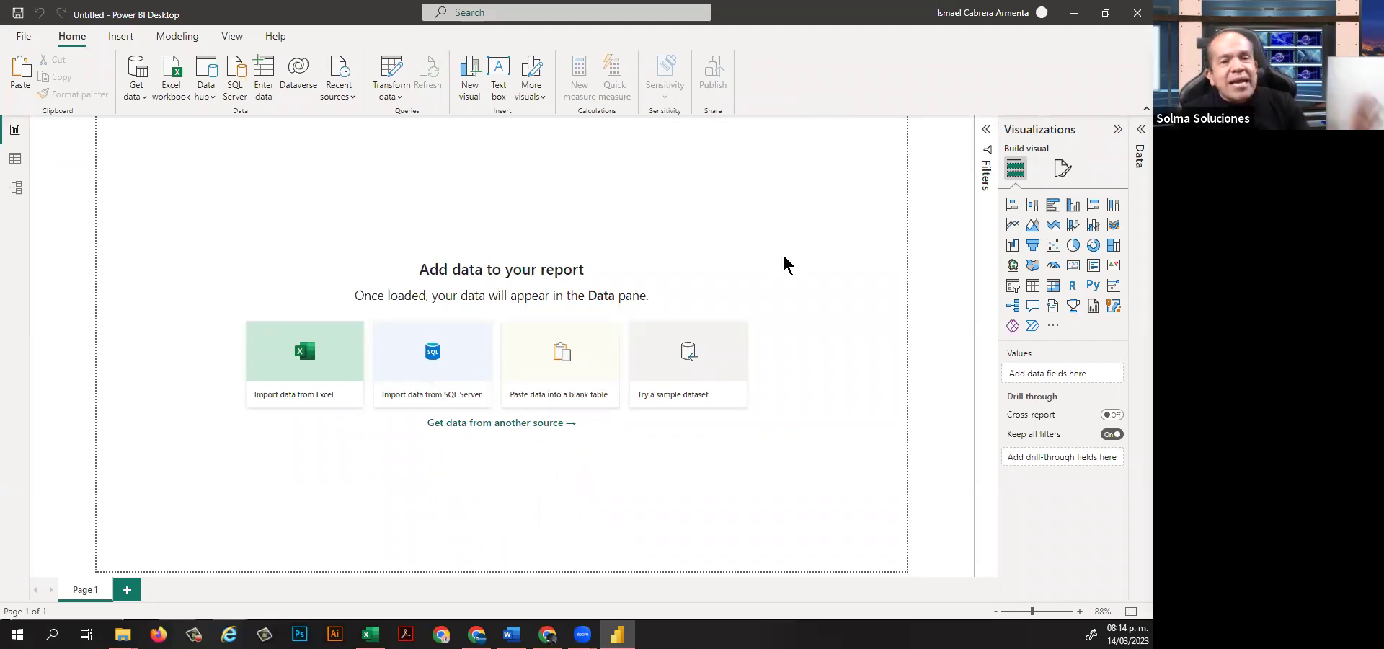
pyautogui.click(312, 364)
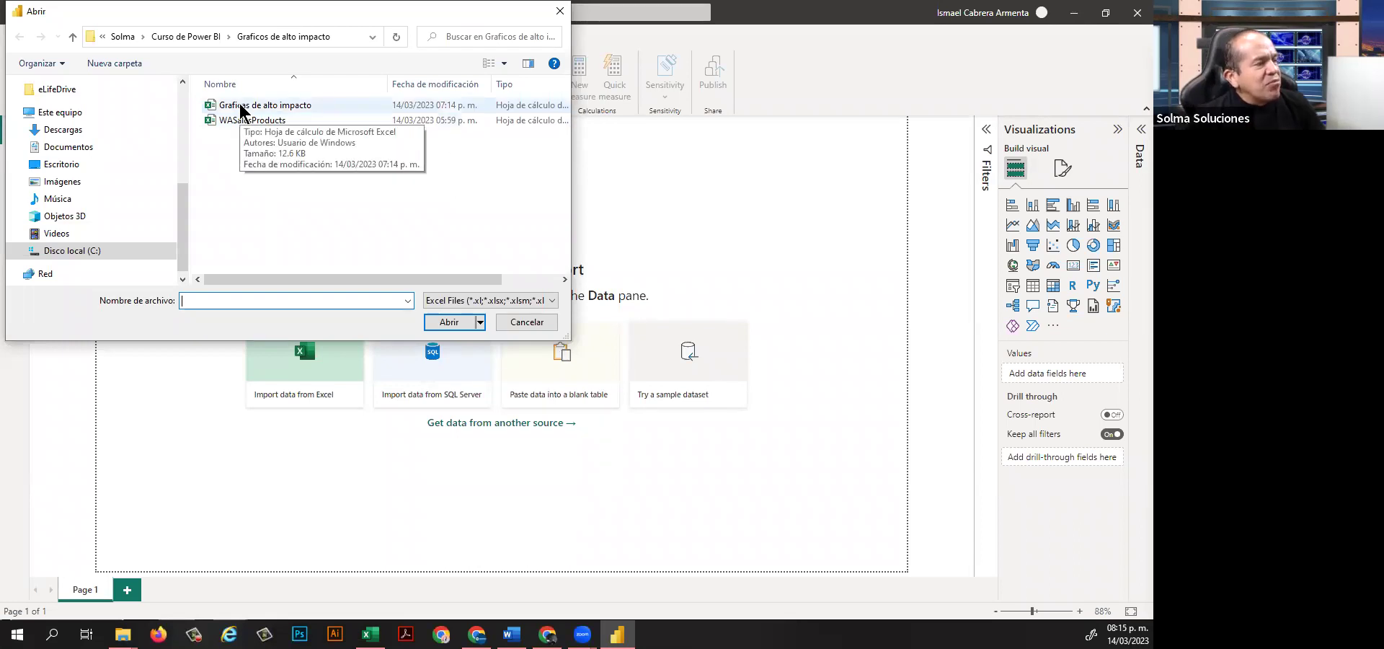
pyautogui.doubleClick(240, 109)
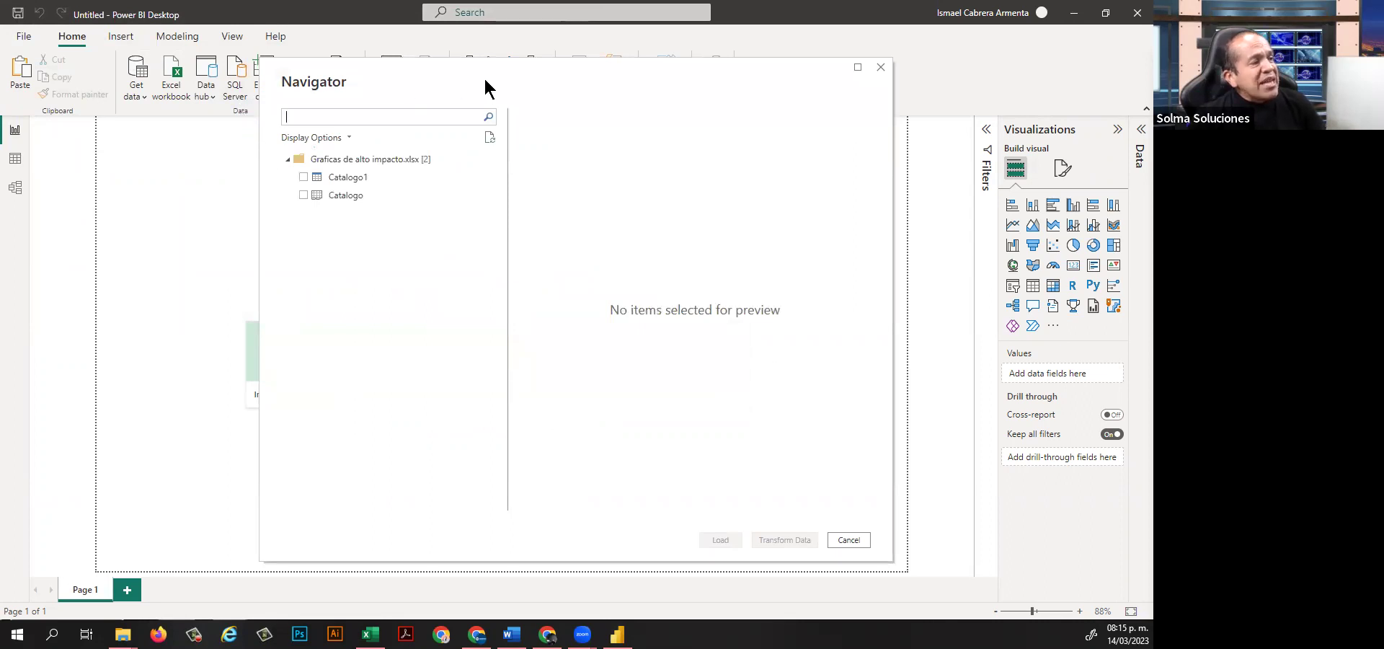
pyautogui.moveTo(481, 87); pyautogui.dragTo(408, 101)
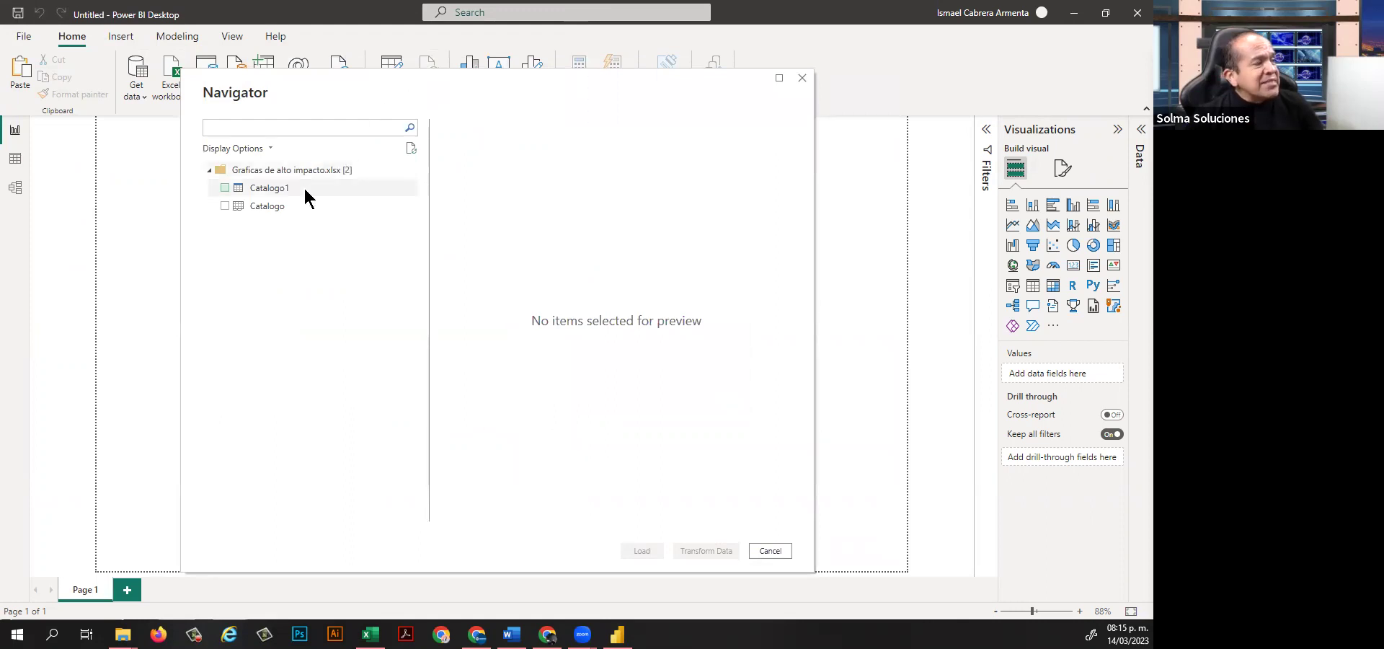
pyautogui.click(276, 190)
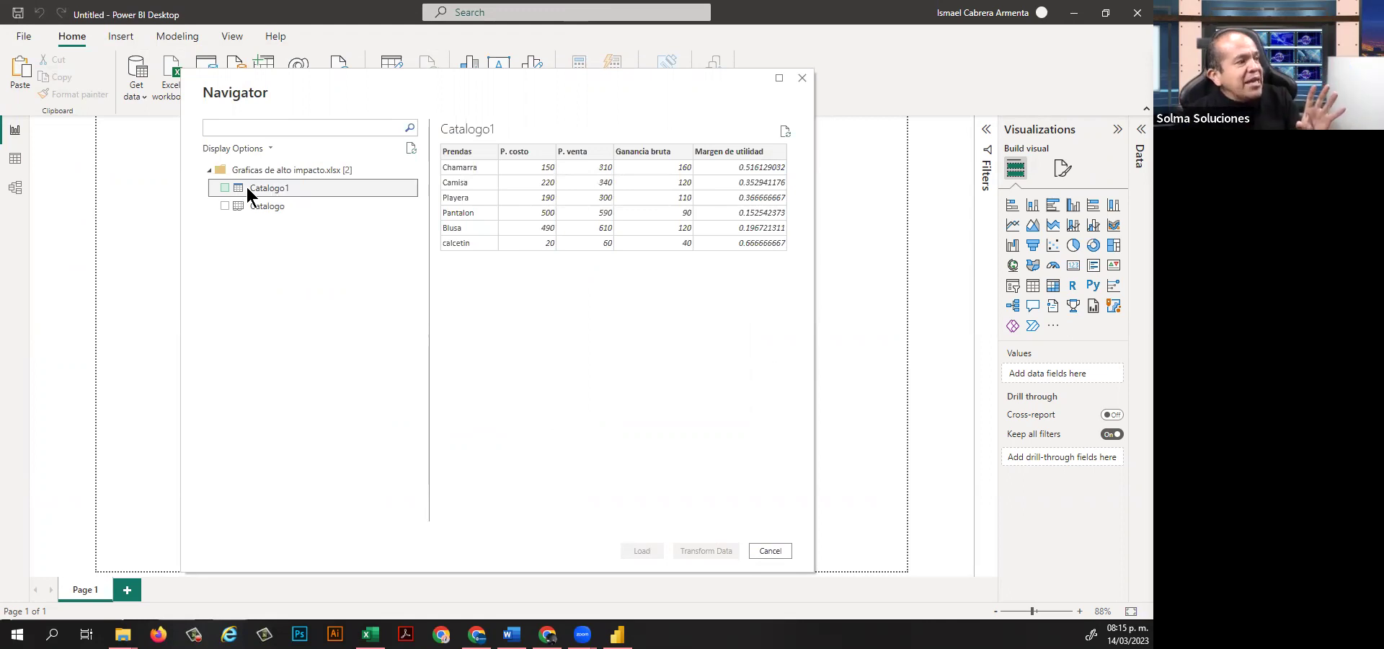
pyautogui.click(224, 189)
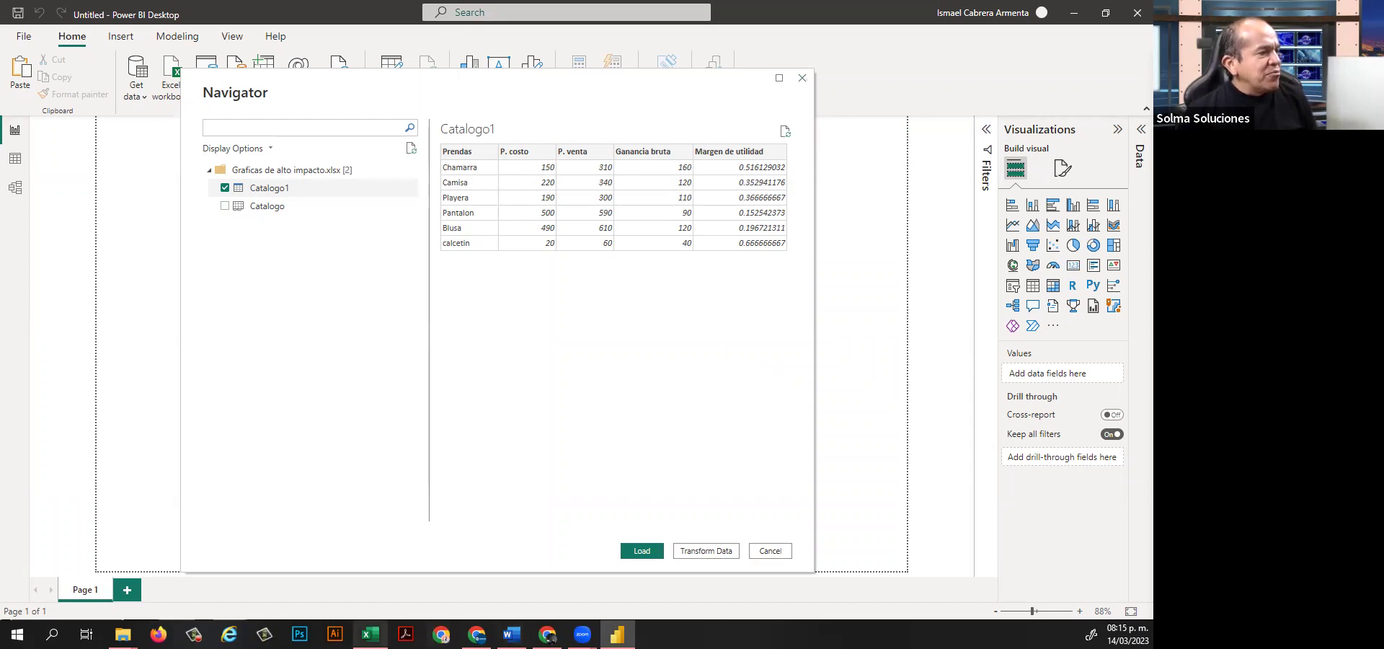
# Close the Graficas de alto impacto workbook in Excel and cancel the pending import in Power BI Desktop.
pyautogui.click(370, 634)
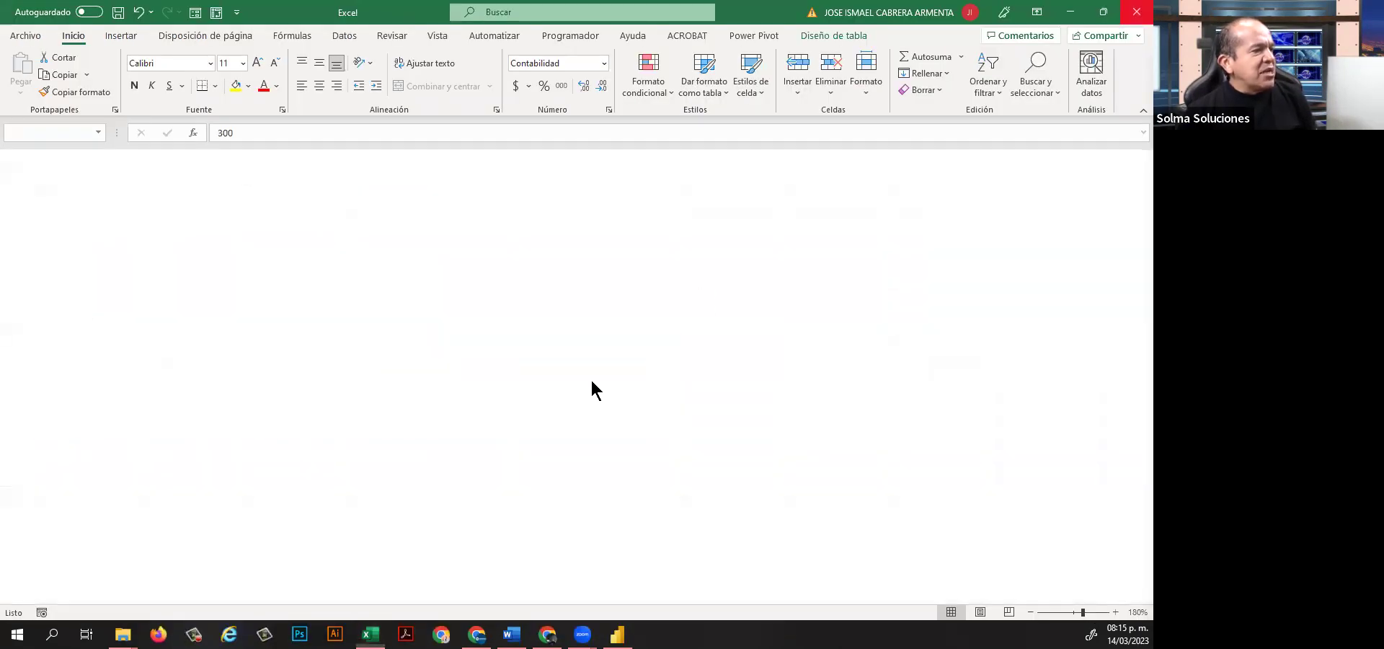
pyautogui.hotkey('alt', 'Tab')
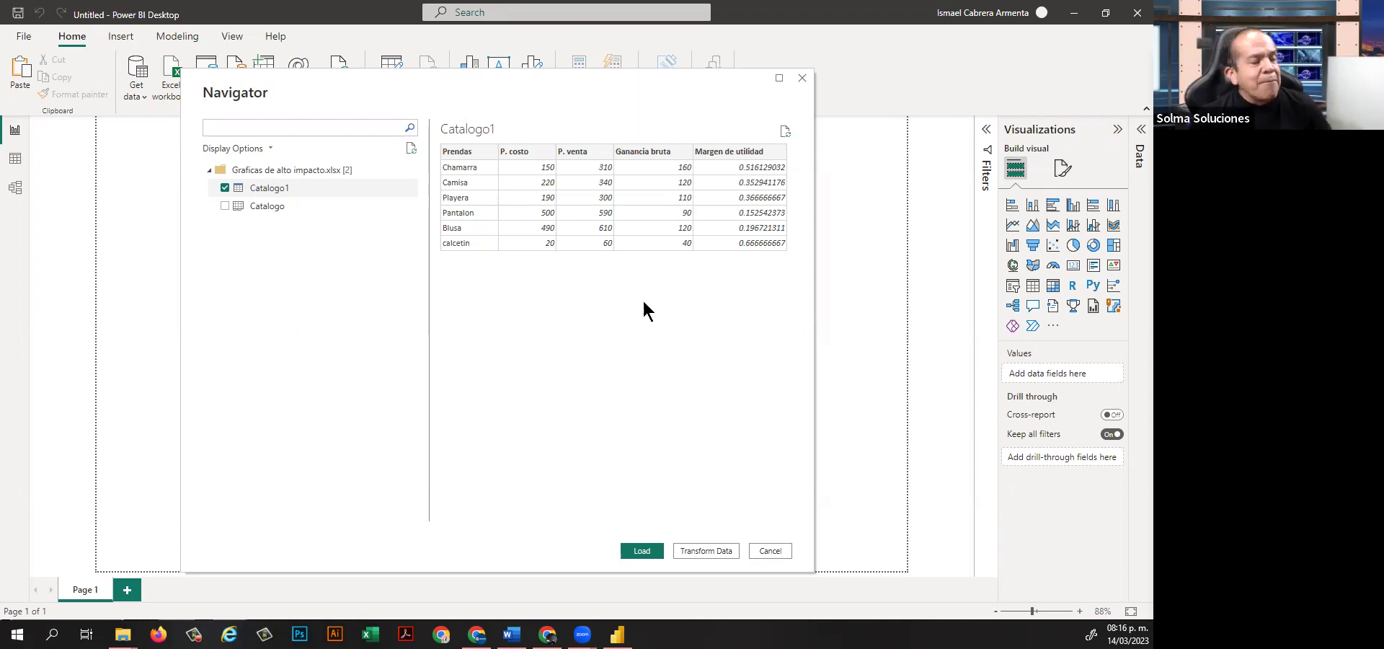
pyautogui.click(771, 552)
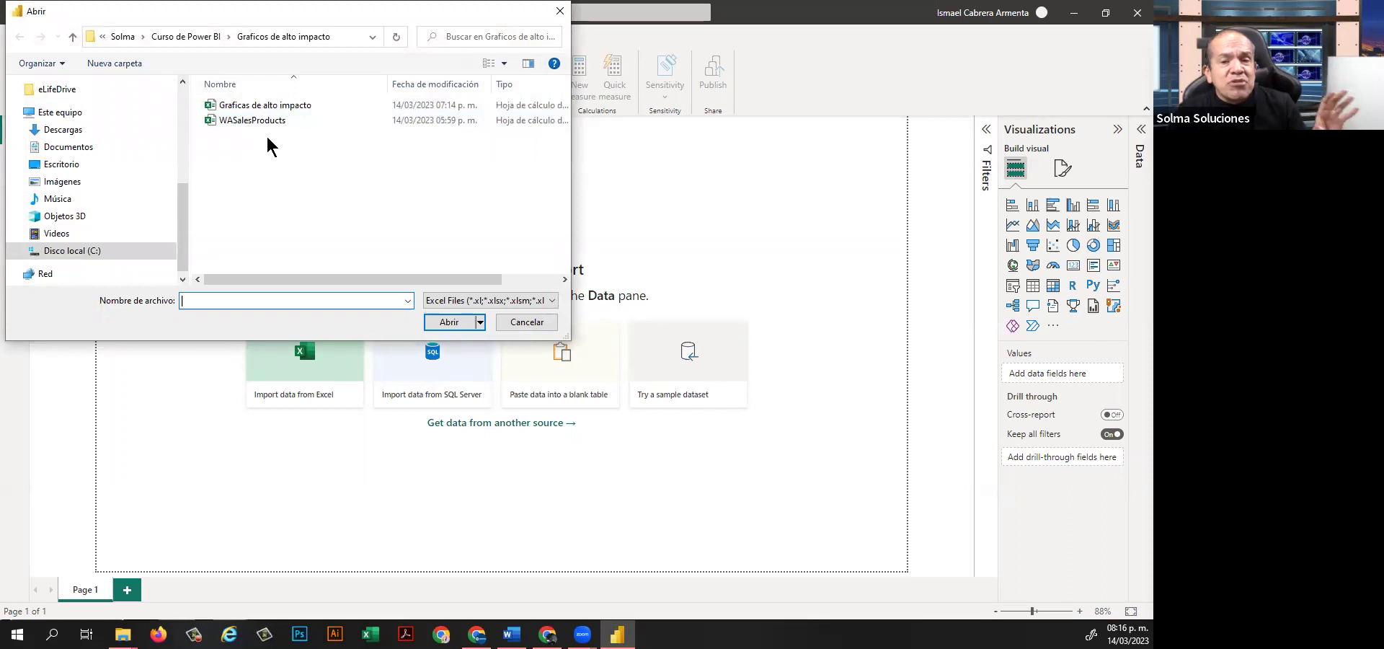
# Load the Catalogo1 table from the Graficas de alto impacto workbook and check its rows in Data view.
pyautogui.doubleClick(213, 106)
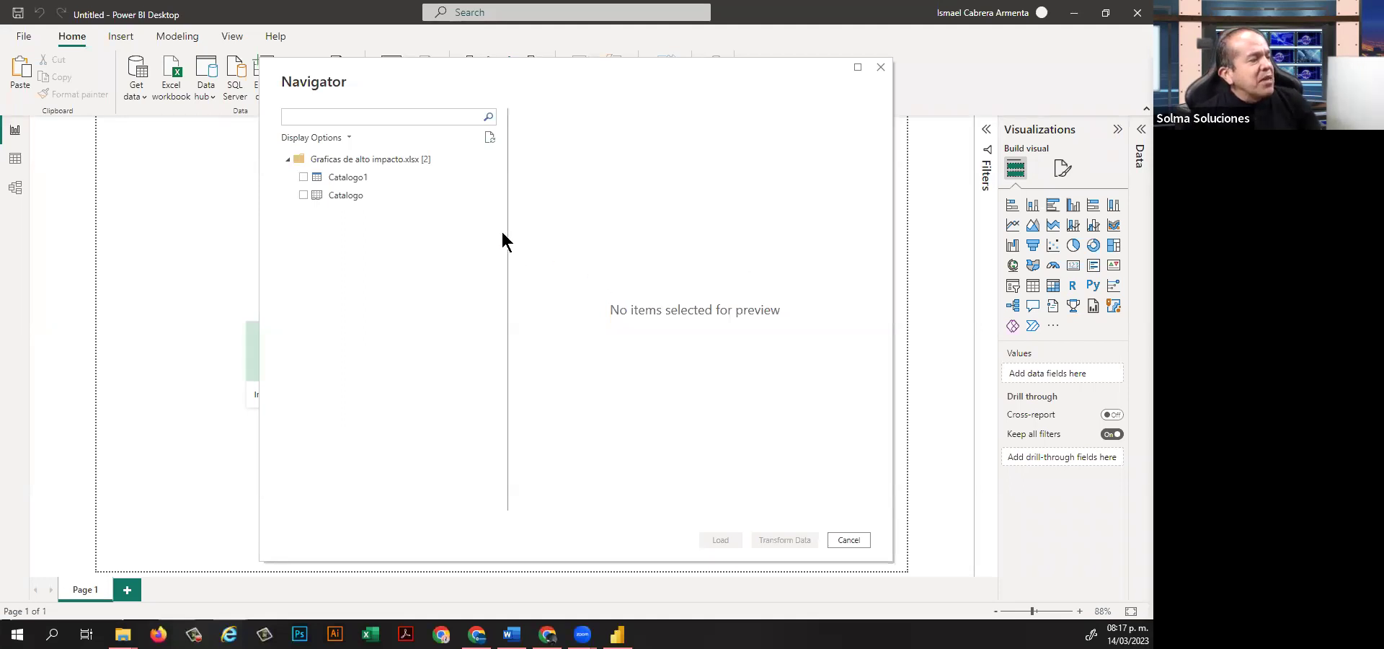
pyautogui.click(304, 176)
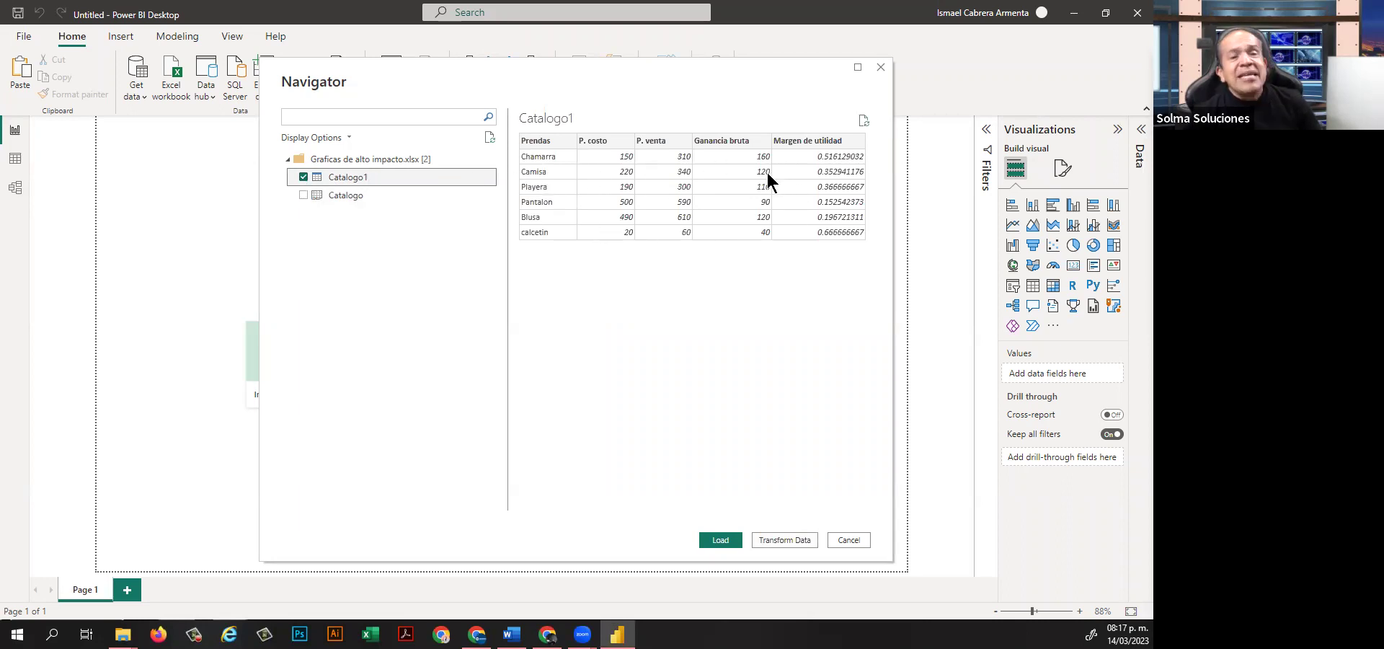
pyautogui.click(719, 542)
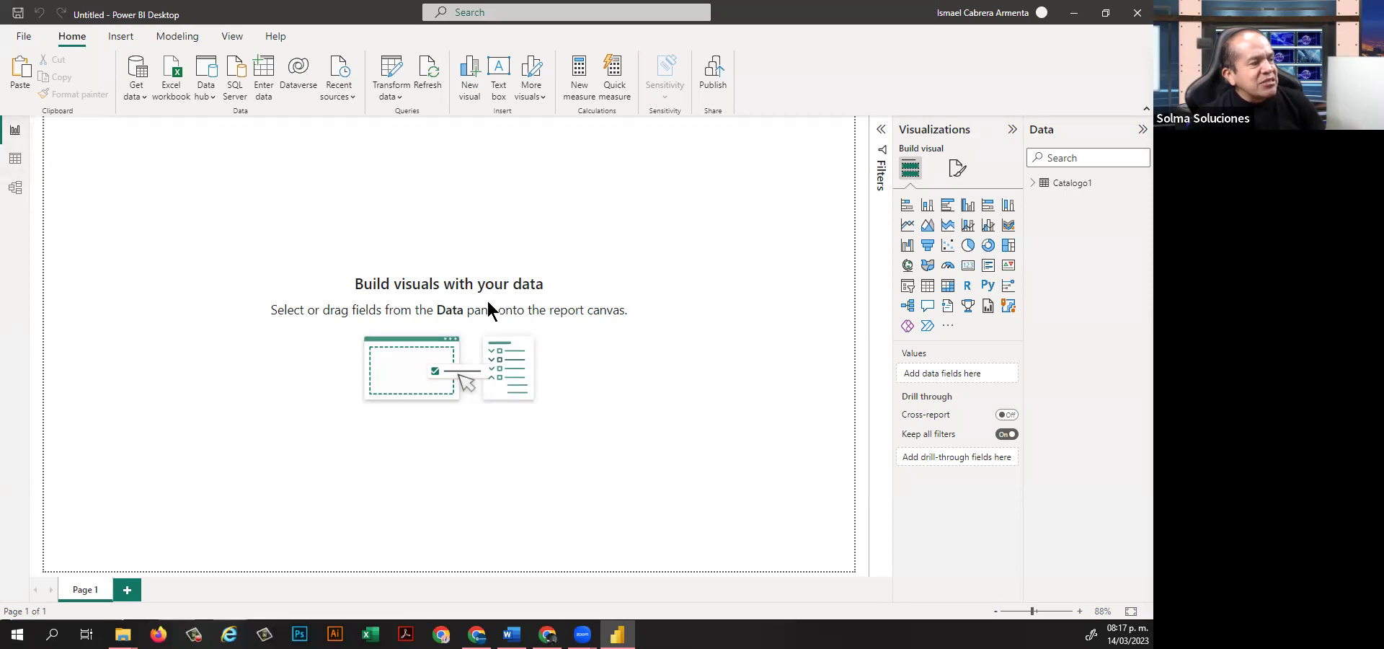
pyautogui.click(15, 160)
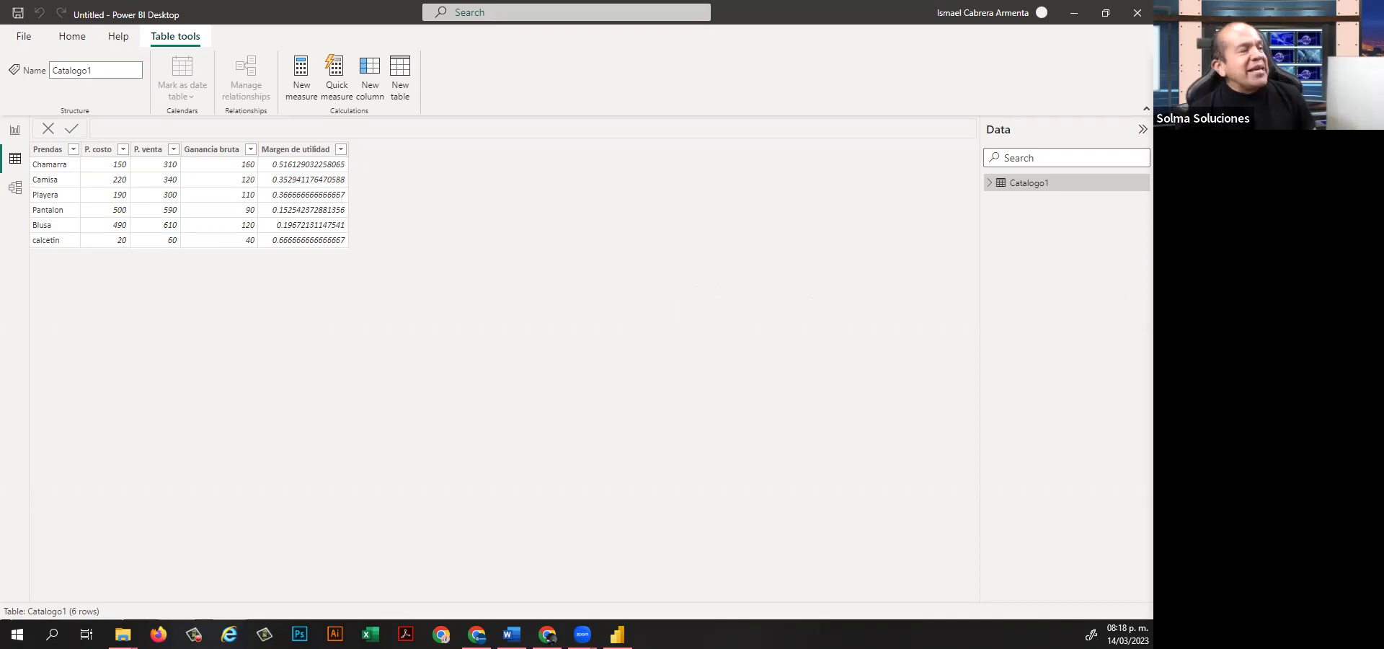
pyautogui.click(15, 130)
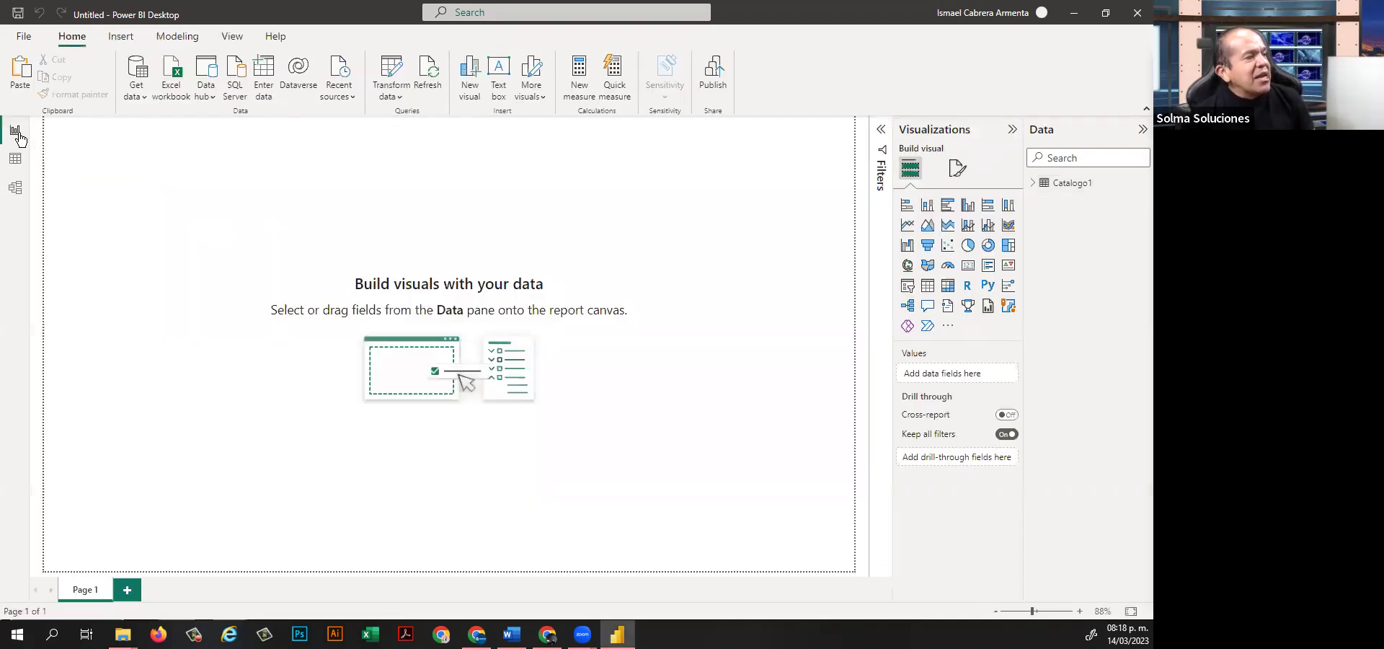
pyautogui.click(177, 81)
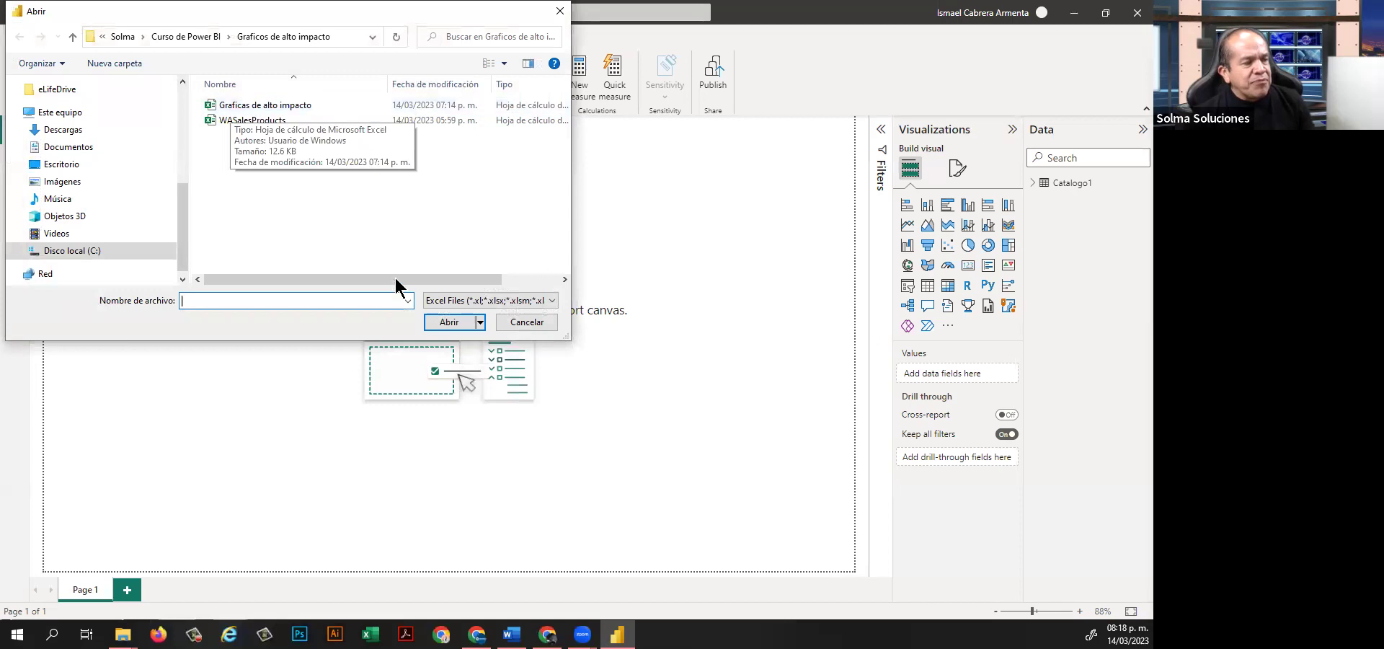
pyautogui.click(238, 106)
pyautogui.click(447, 322)
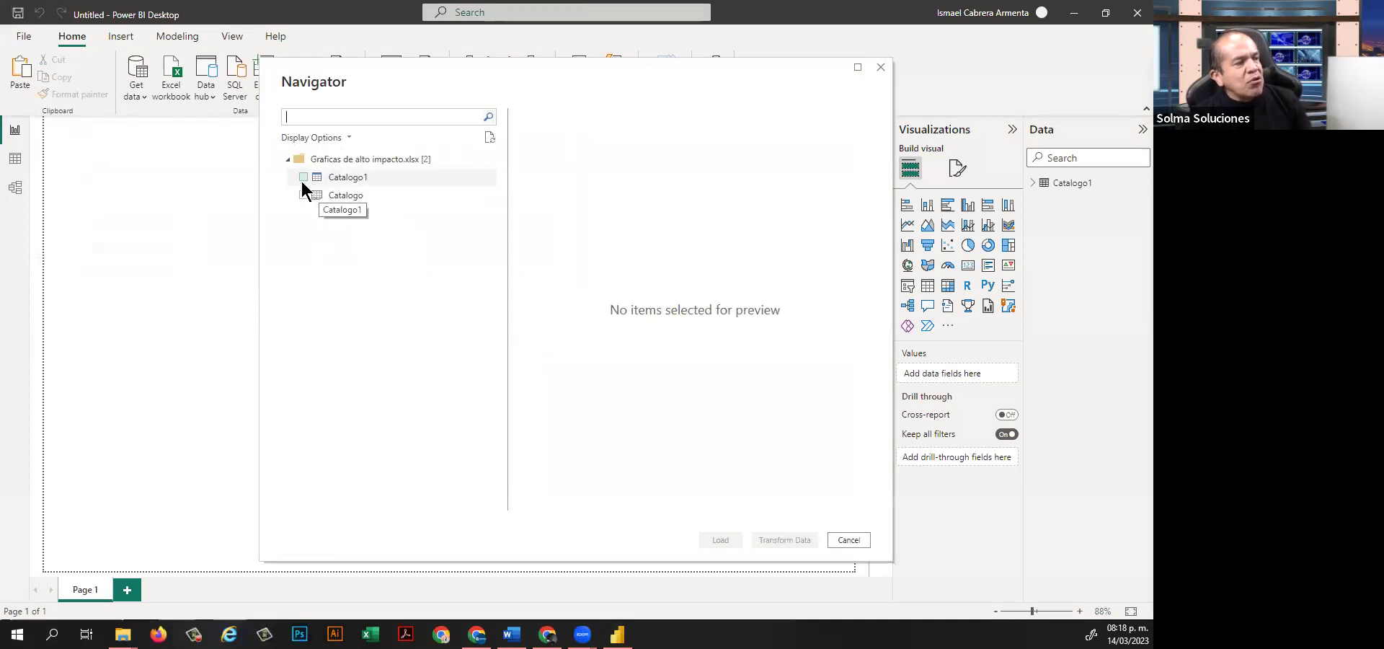
pyautogui.click(307, 180)
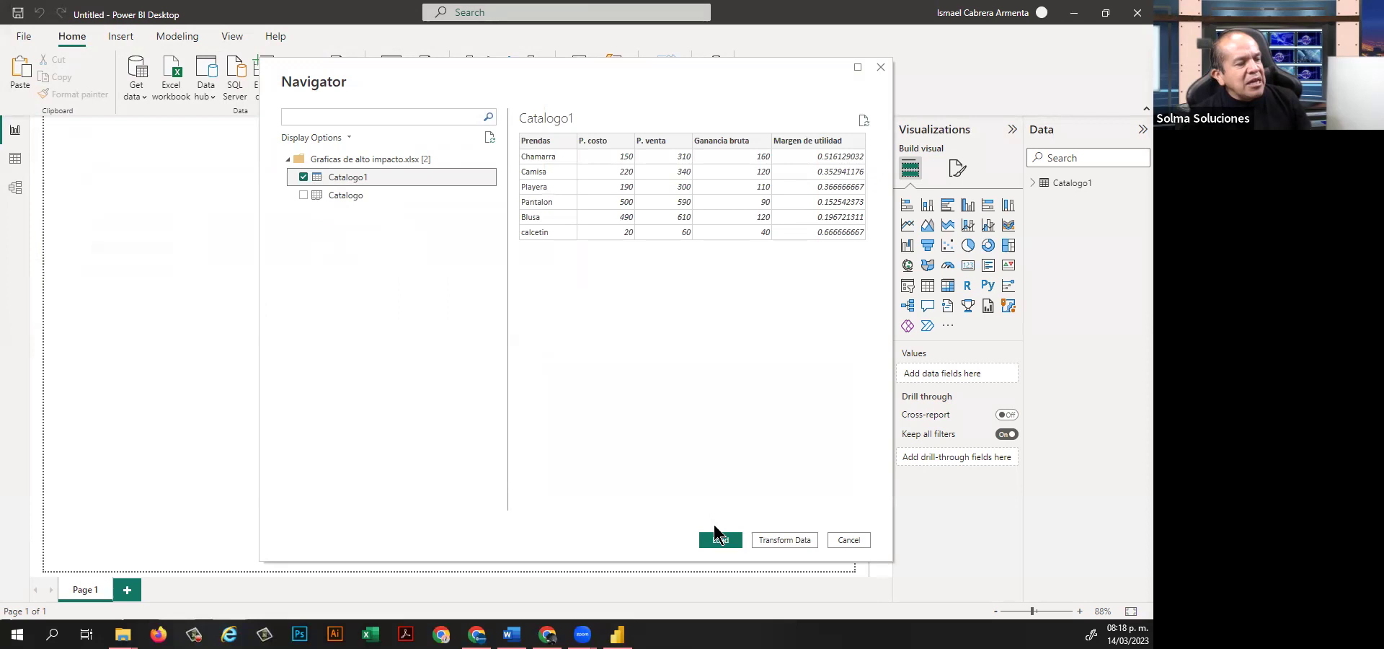
pyautogui.click(847, 540)
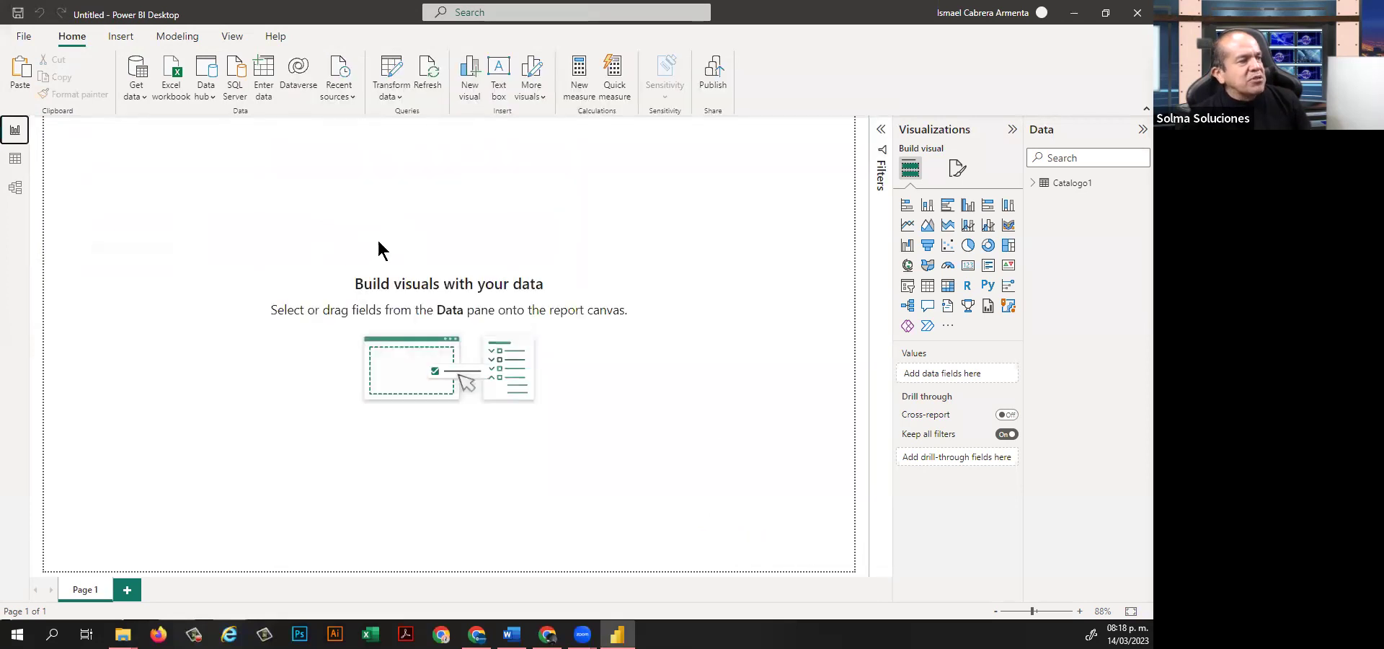
# In Data view, format the P. costo column of Catalogo1 as currency with 0 decimal places.
pyautogui.click(14, 159)
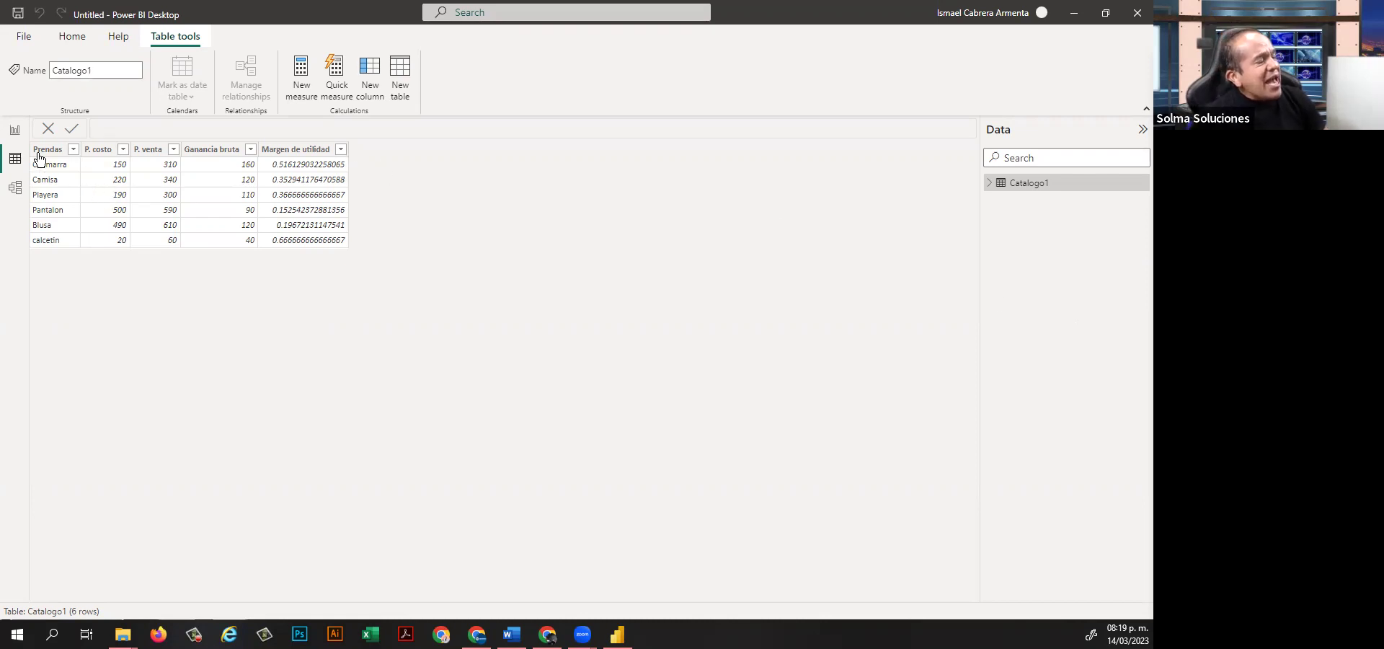
pyautogui.click(15, 131)
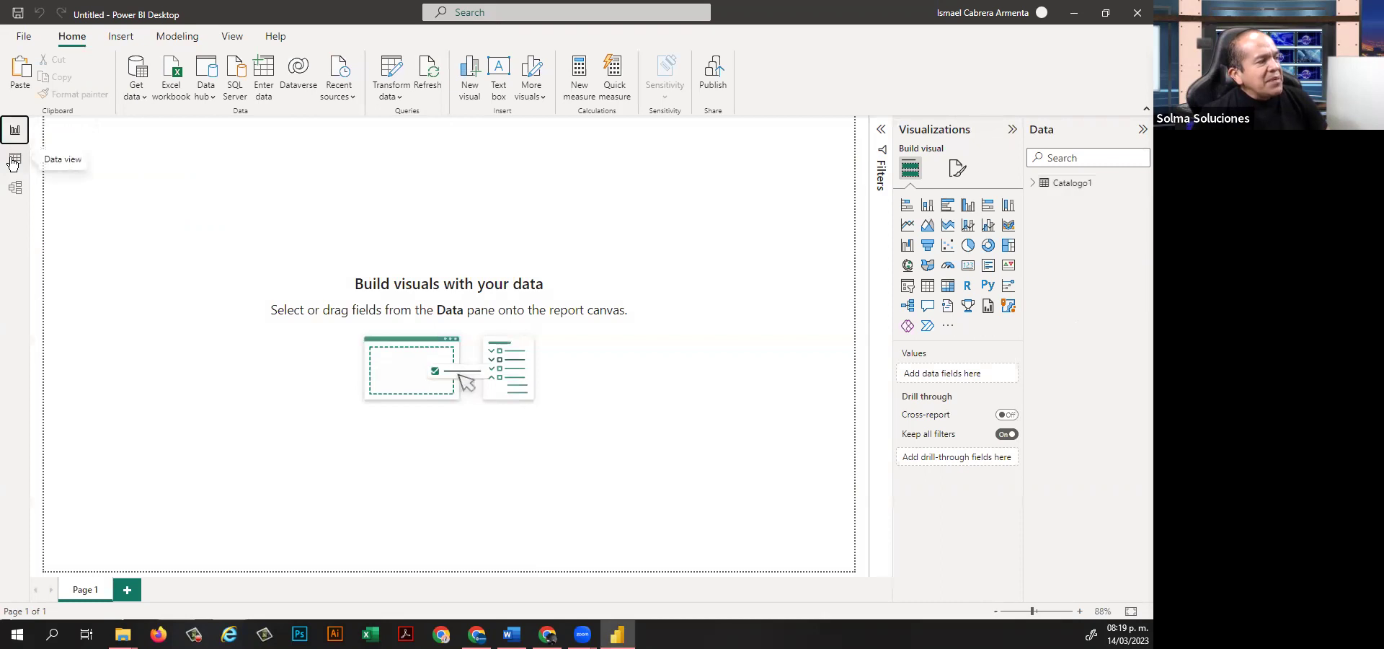
pyautogui.click(15, 159)
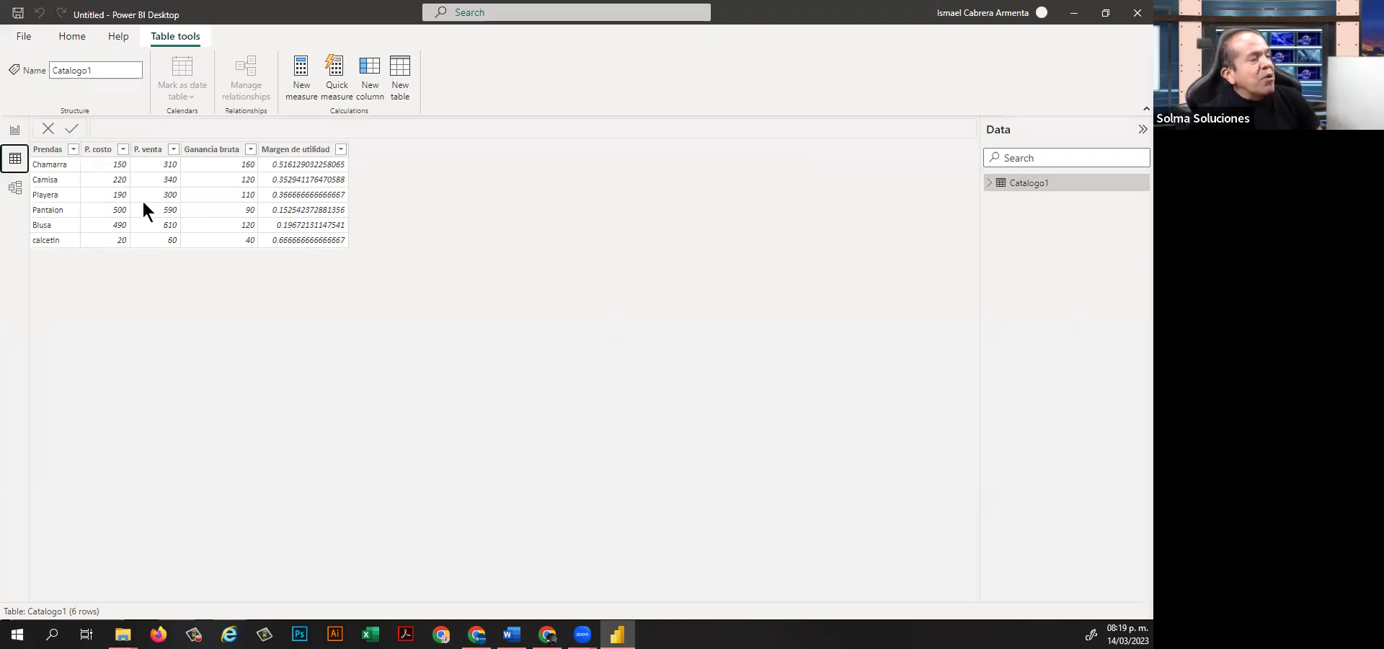
pyautogui.click(100, 152)
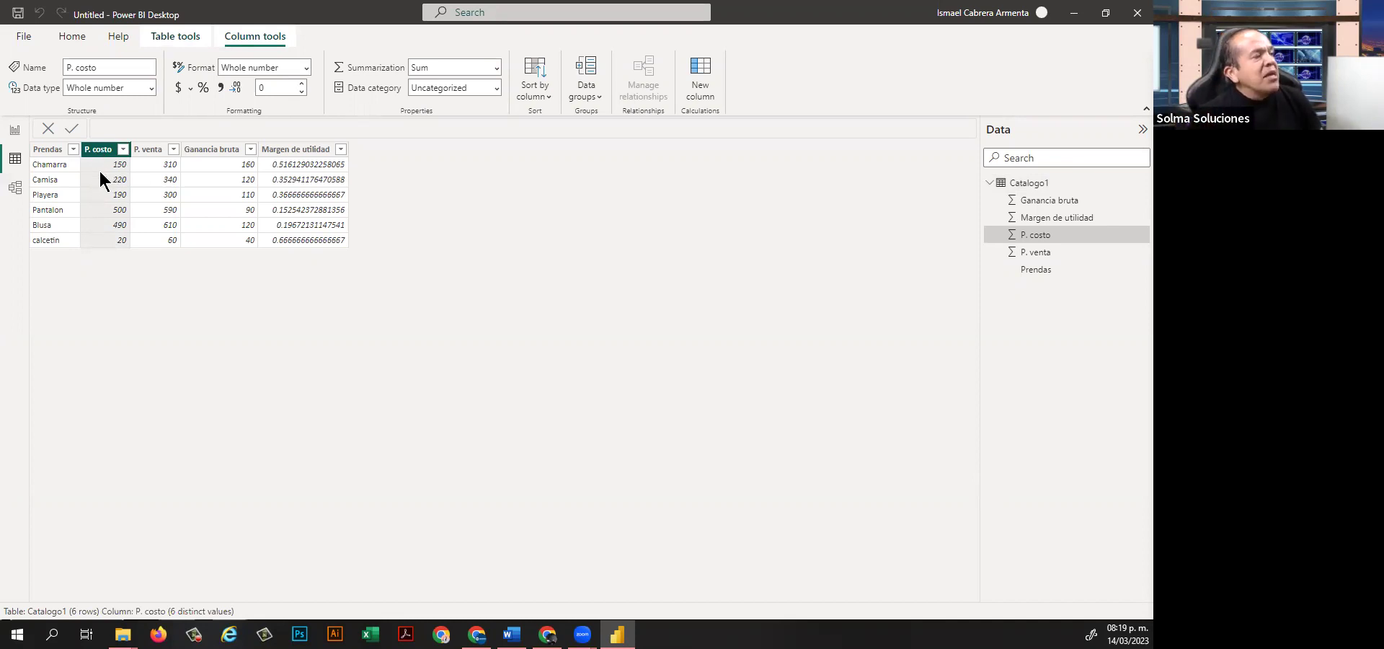
pyautogui.click(178, 88)
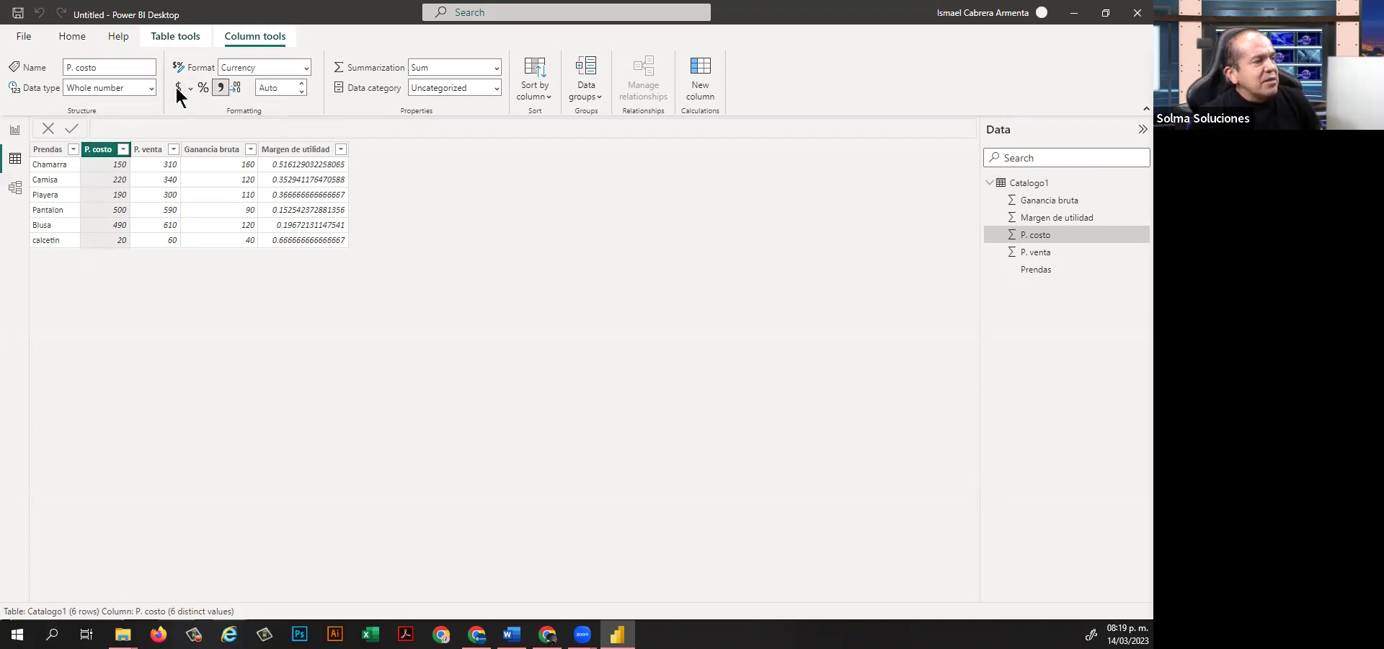
pyautogui.click(274, 88)
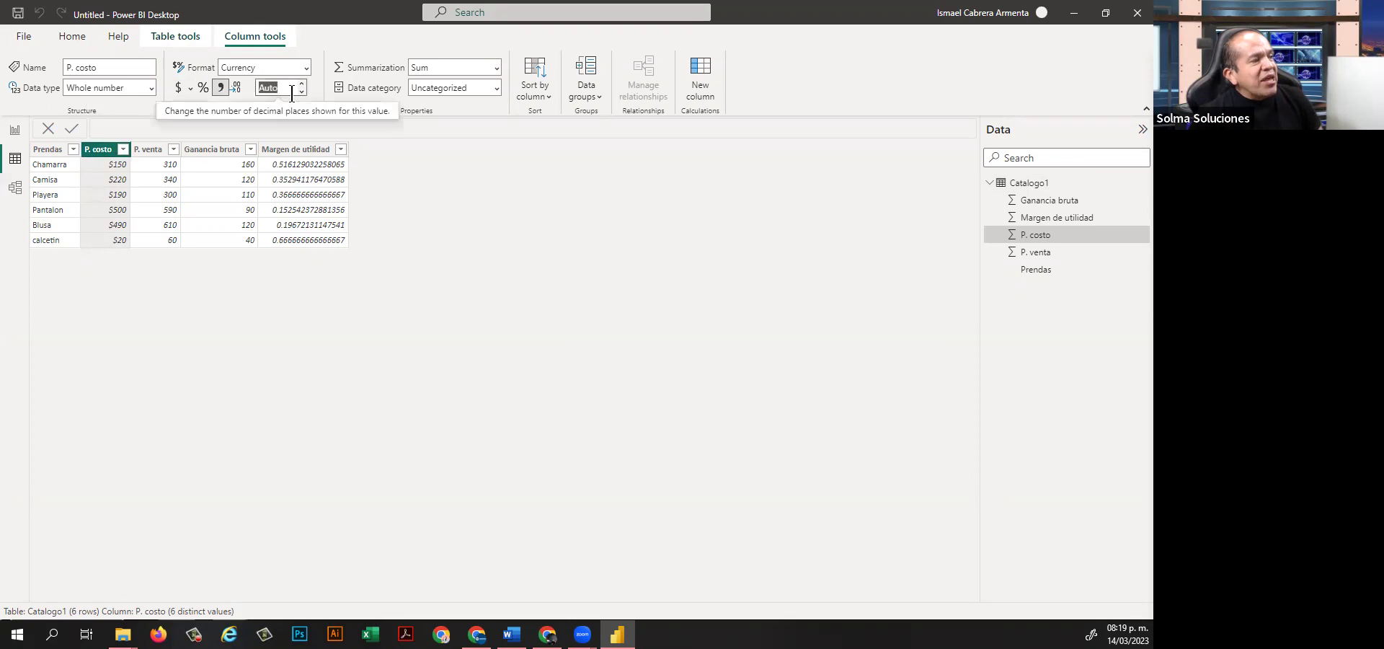
pyautogui.write('0')
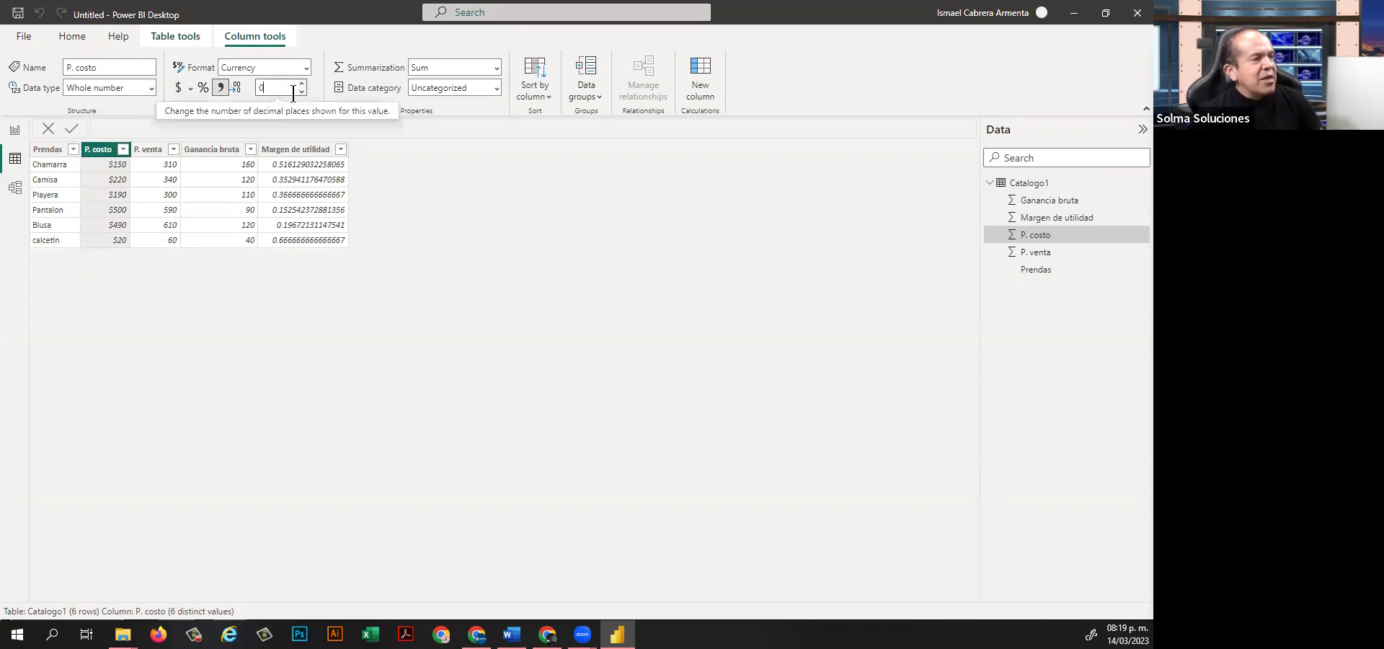
pyautogui.press('Return')
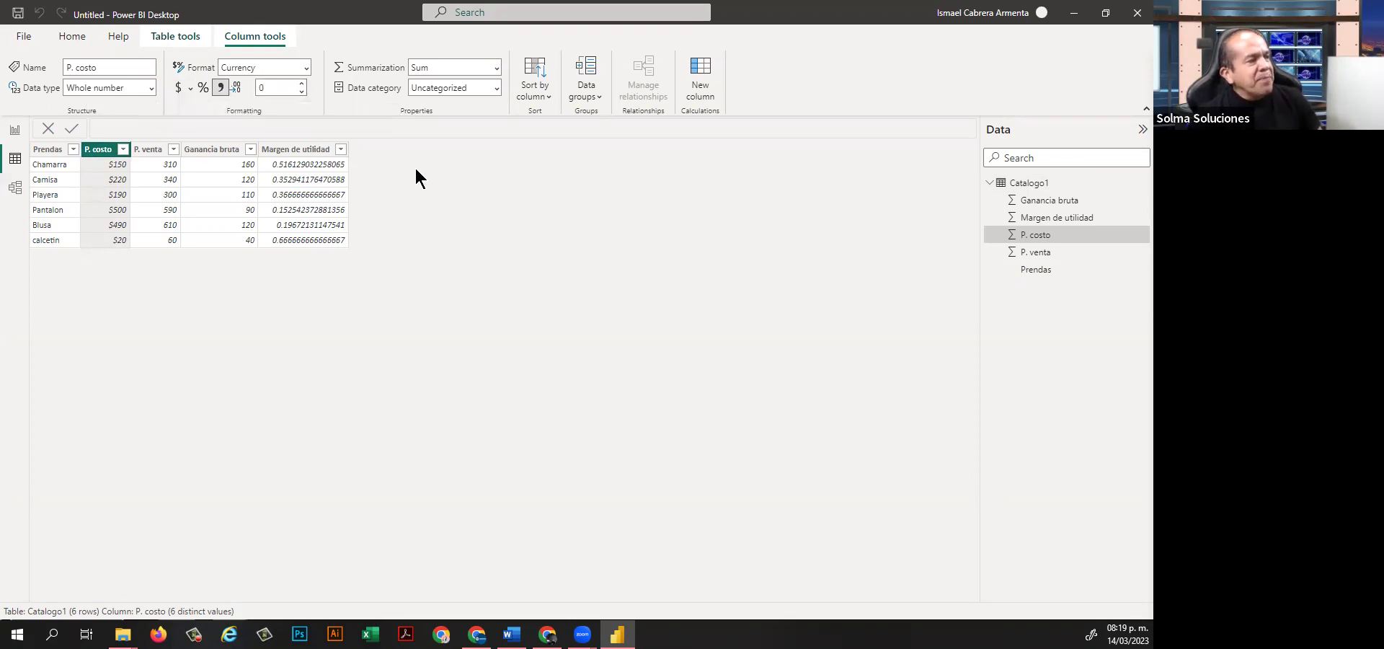
# Format the P. venta column as currency with 0 decimal places.
pyautogui.click(150, 151)
pyautogui.click(178, 87)
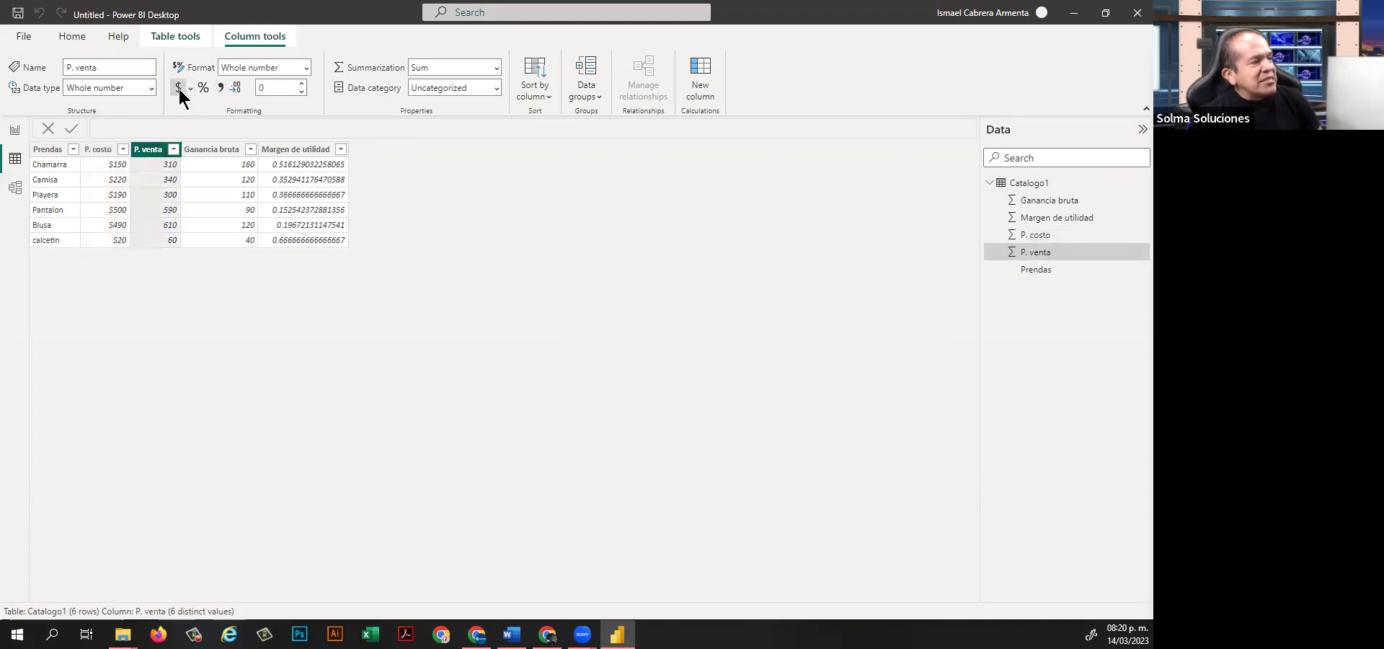
pyautogui.click(279, 86)
pyautogui.write('0')
# Format the Ganancia bruta column as currency with 0 decimal places and the Margen de utilidad column as a percentage.
pyautogui.click(213, 149)
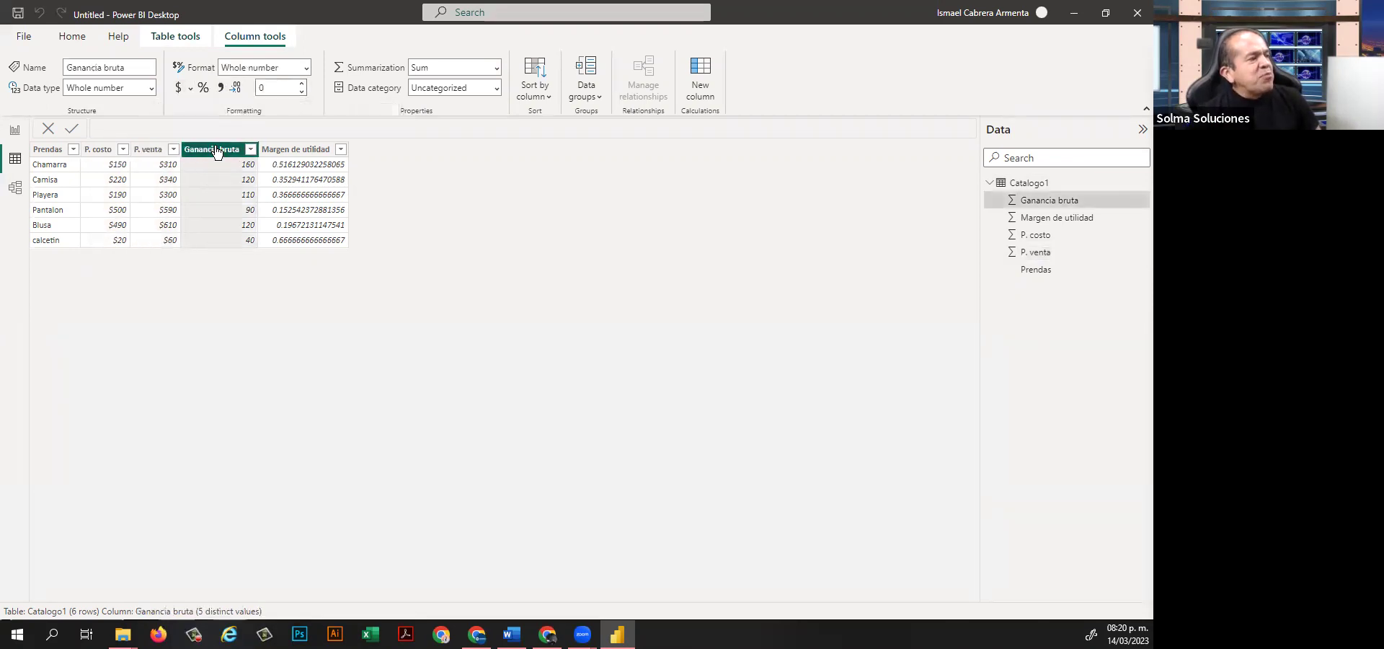
pyautogui.click(178, 88)
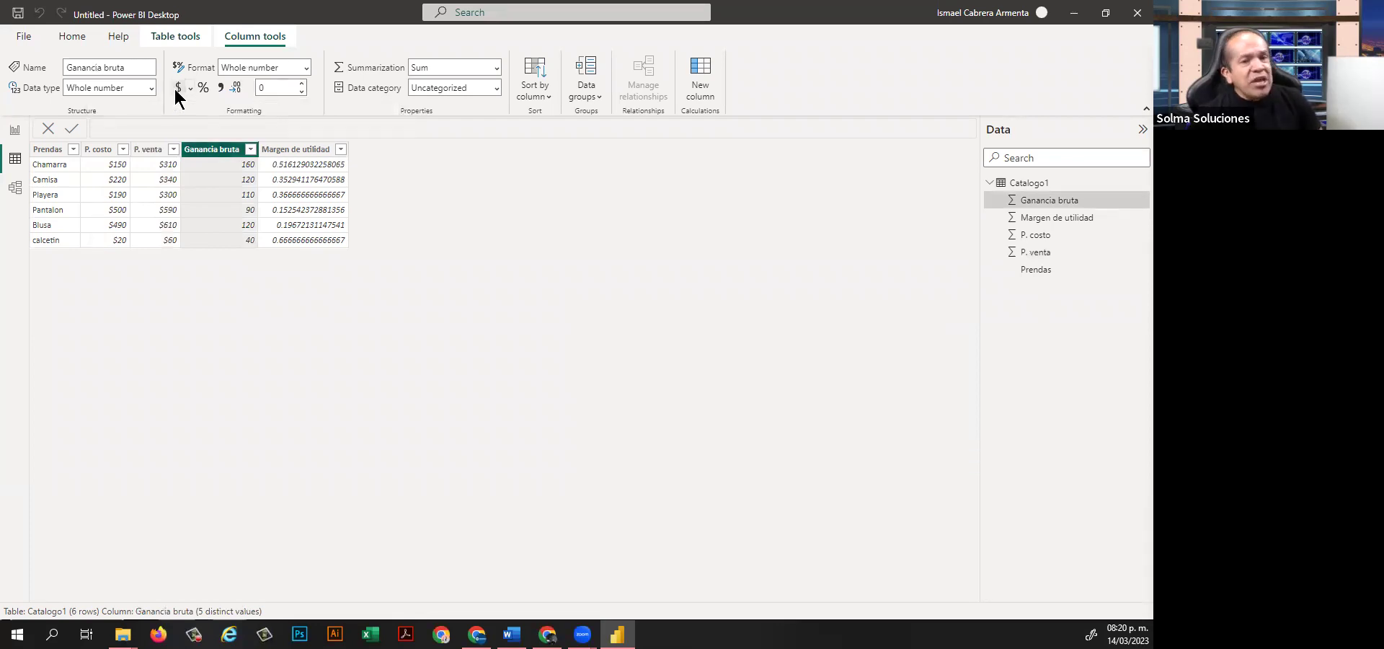
pyautogui.click(278, 88)
pyautogui.write('0')
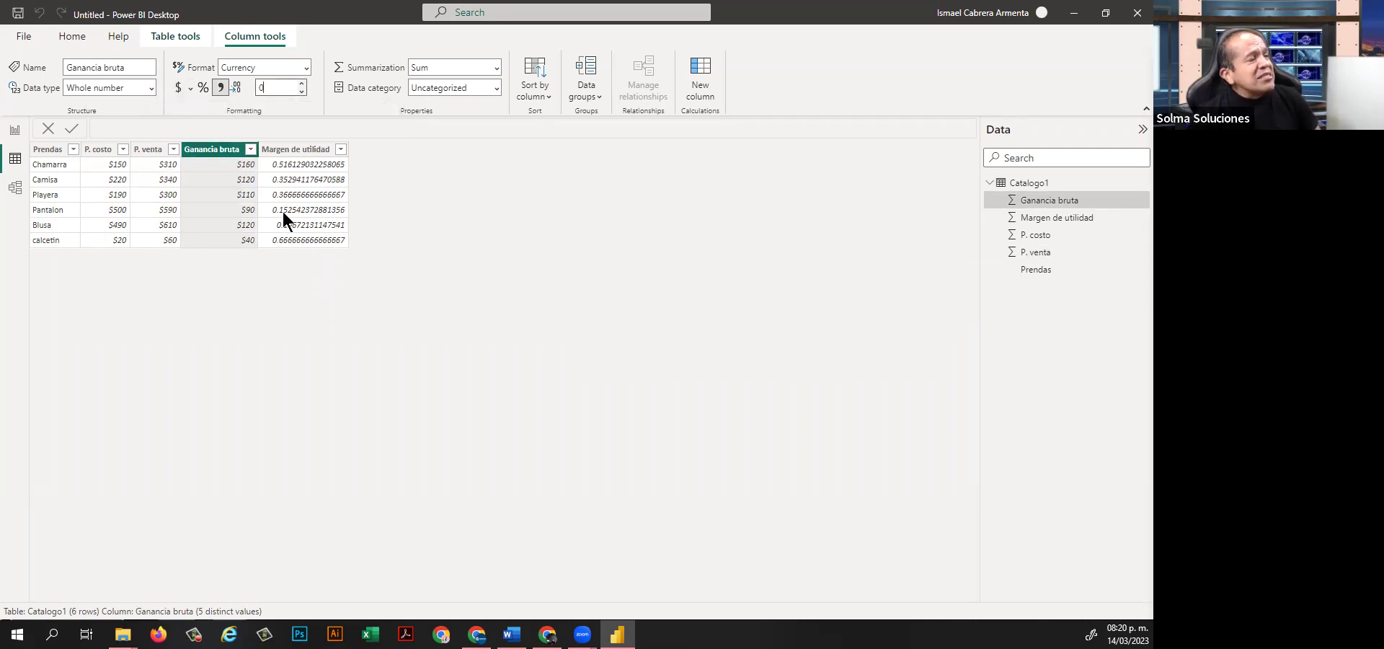
pyautogui.click(295, 149)
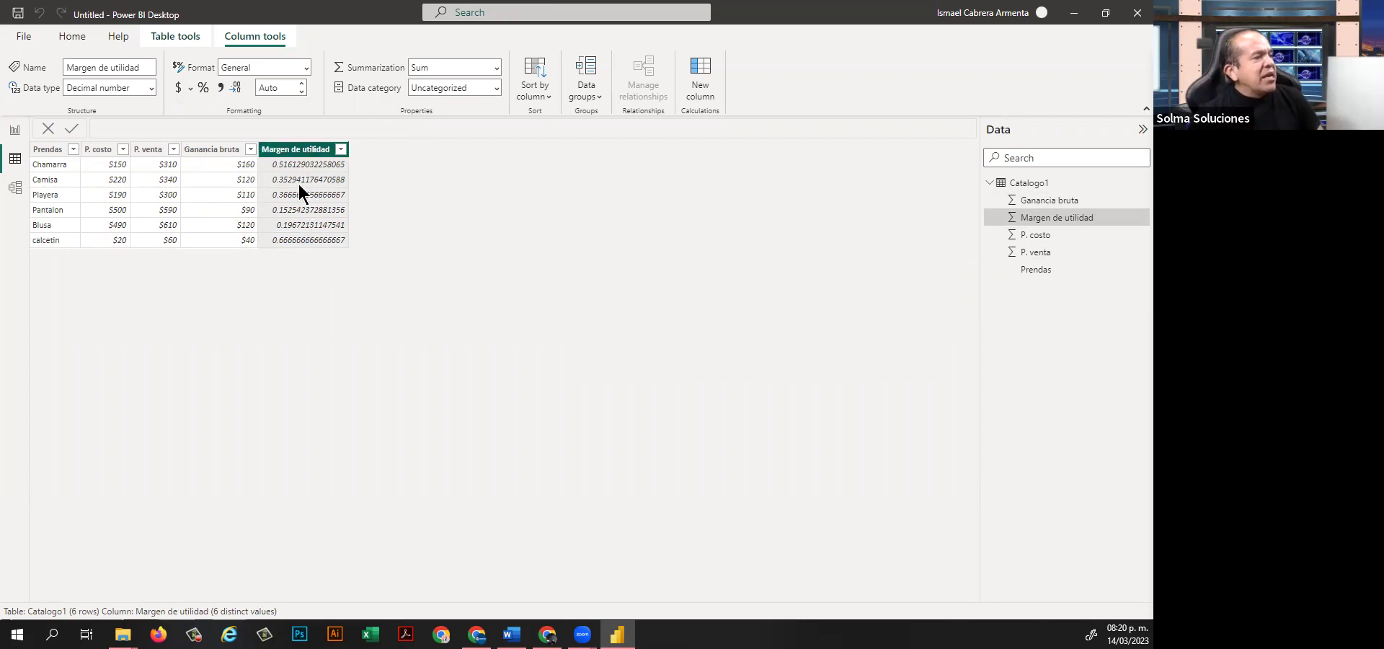
pyautogui.click(204, 90)
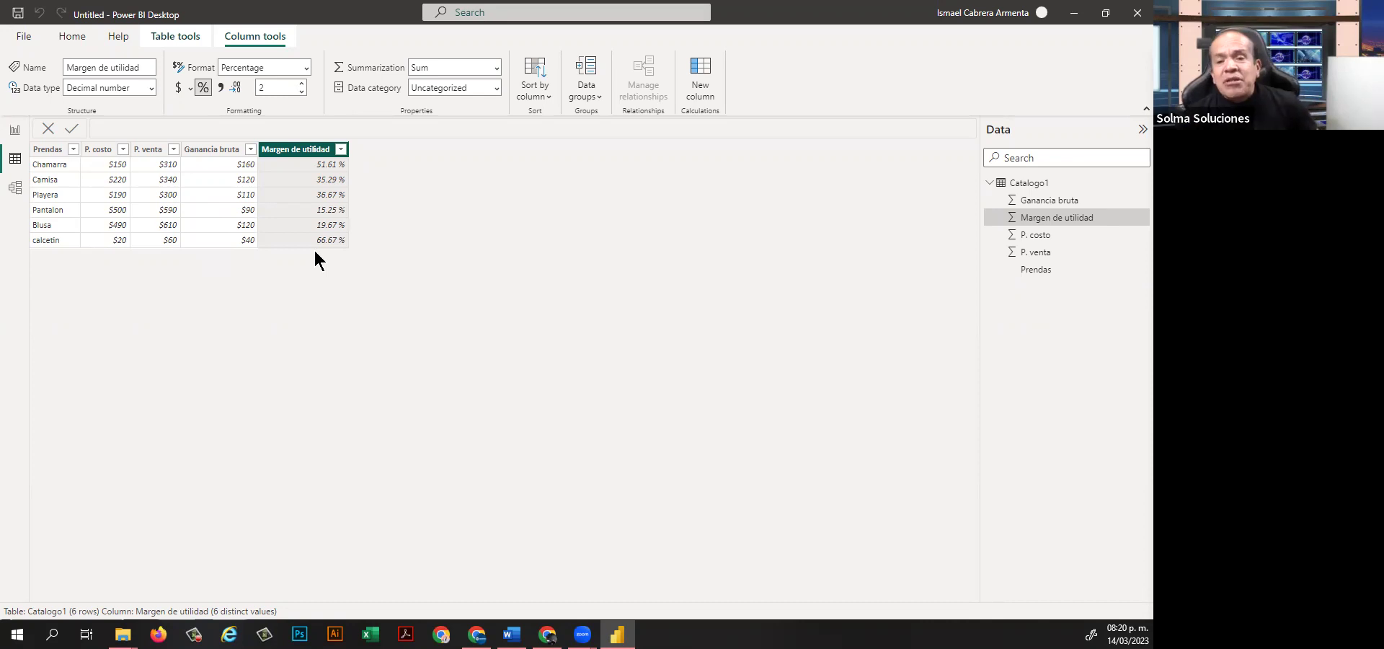
# Check the formats of the P. costo, P. venta, Ganancia bruta and Margen de utilidad columns, and return to Report view.
pyautogui.click(102, 153)
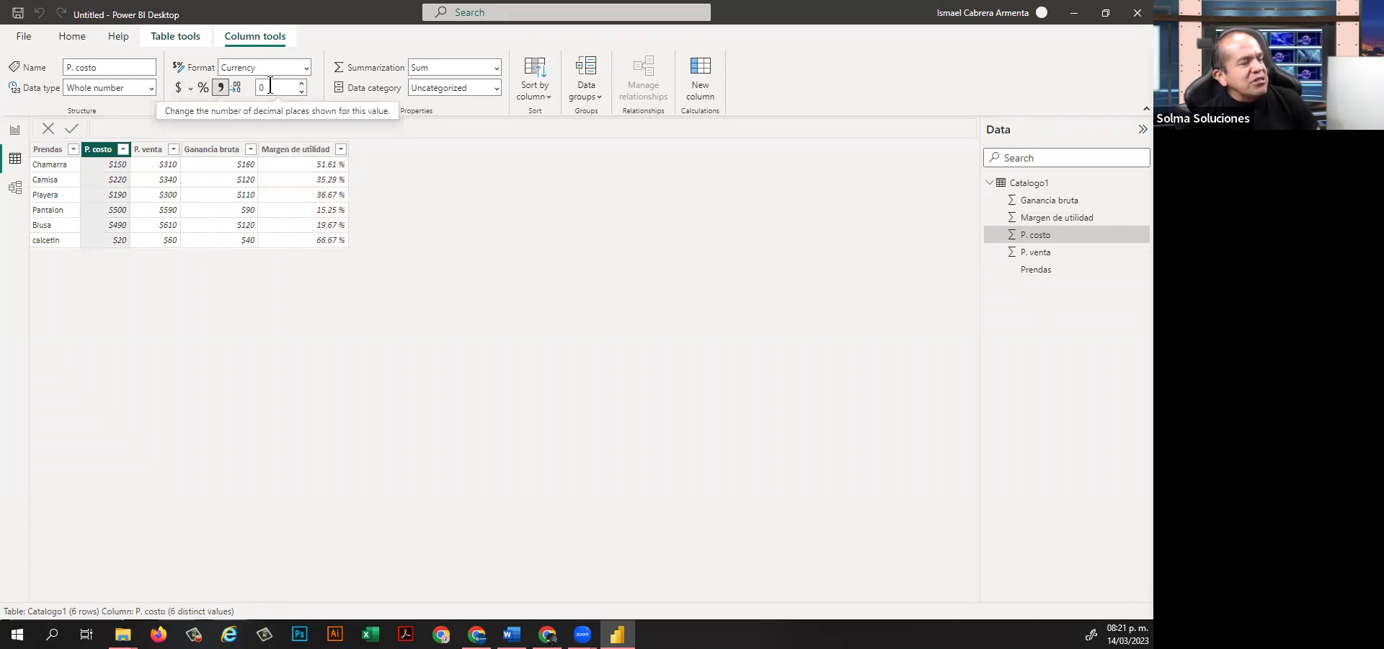
pyautogui.click(149, 149)
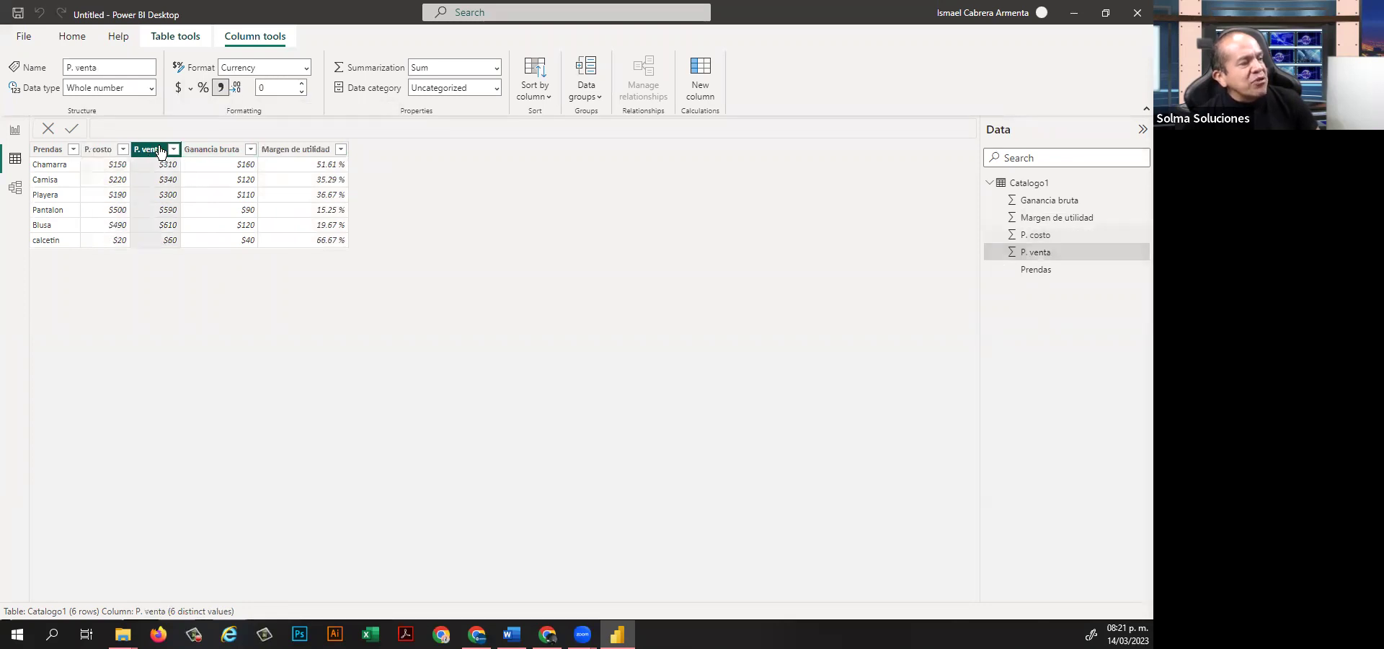
pyautogui.click(200, 153)
pyautogui.click(283, 153)
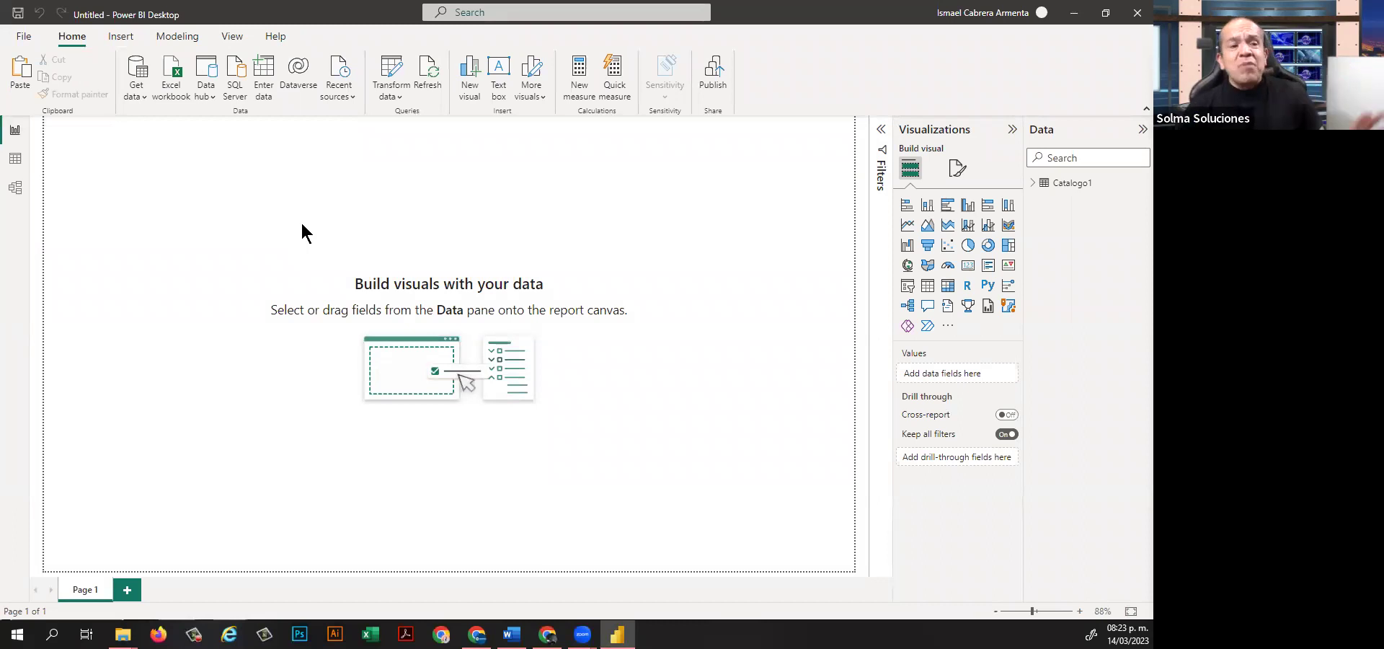
pyautogui.click(15, 158)
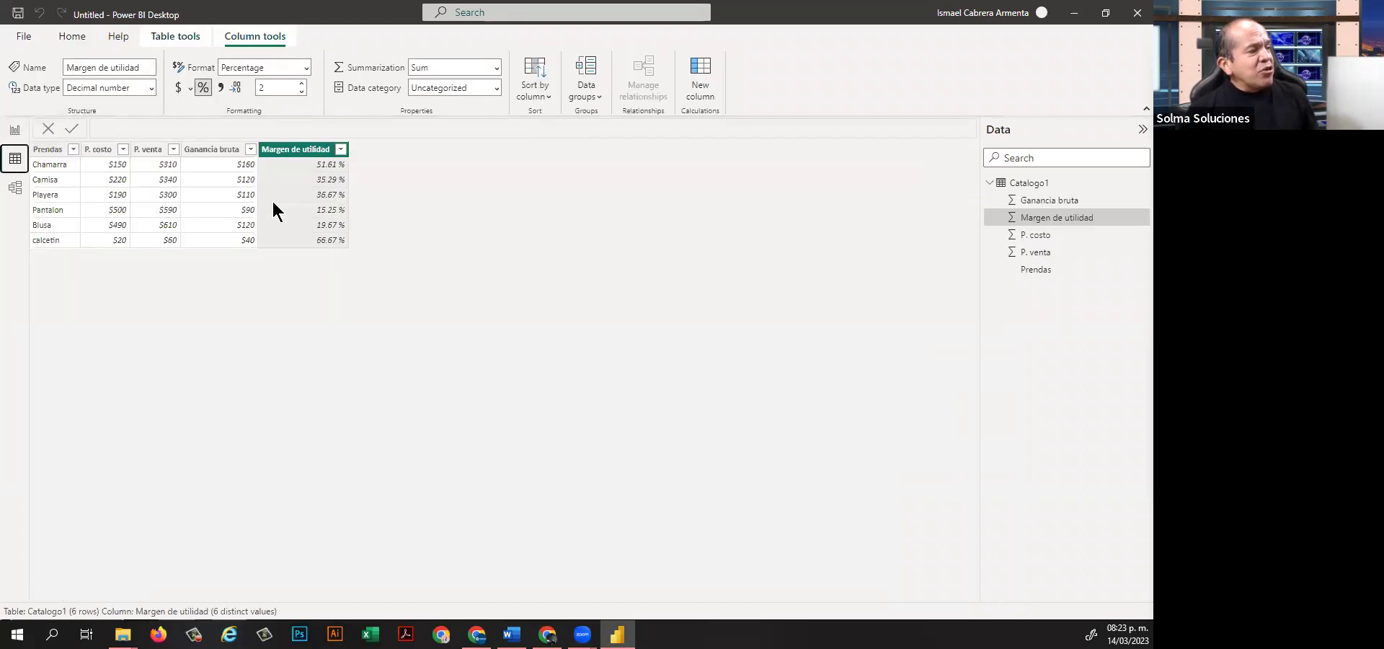
pyautogui.click(9, 135)
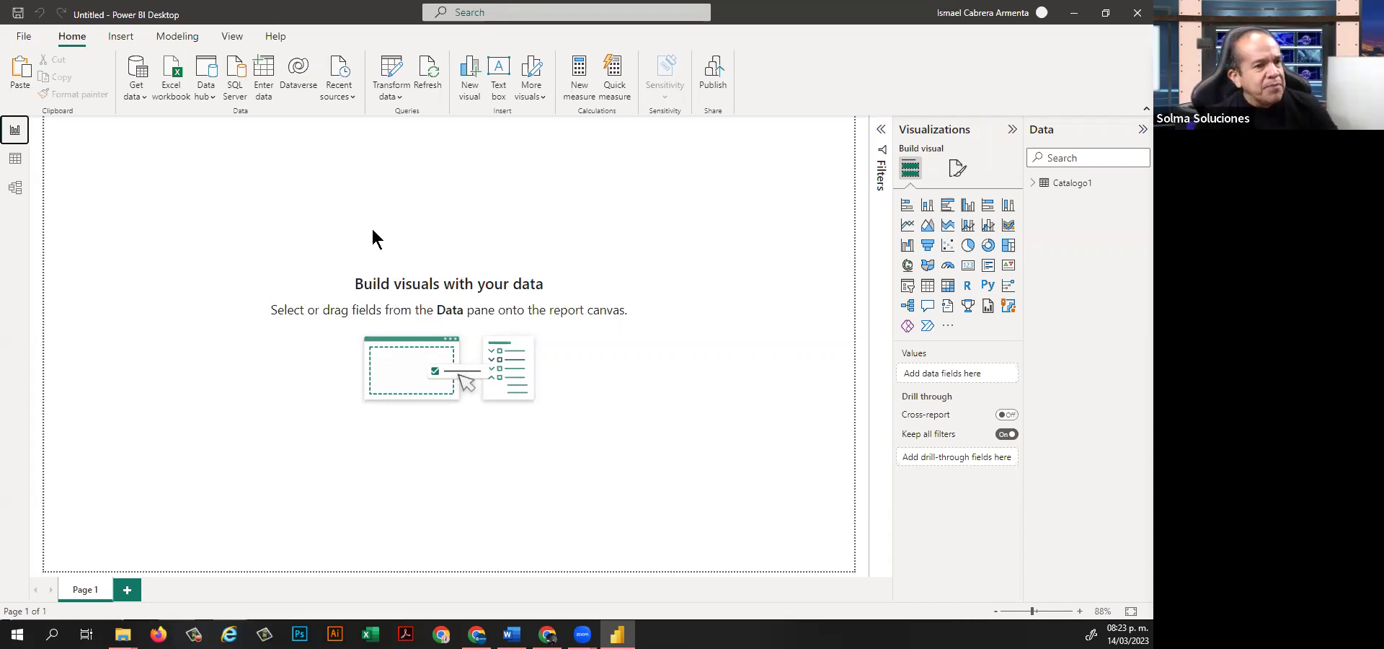
# Preview the Catalogo1 table of the Graficas de alto impacto workbook in the Navigator without loading it.
pyautogui.click(174, 81)
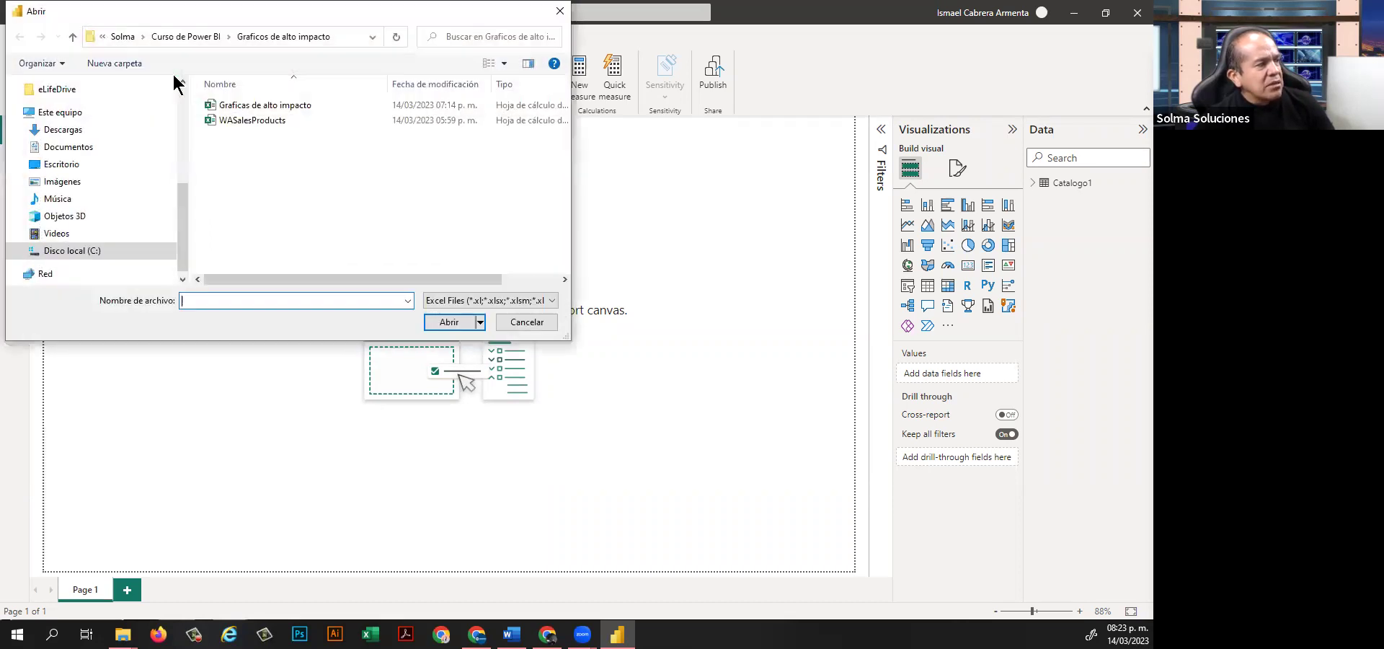
pyautogui.doubleClick(231, 106)
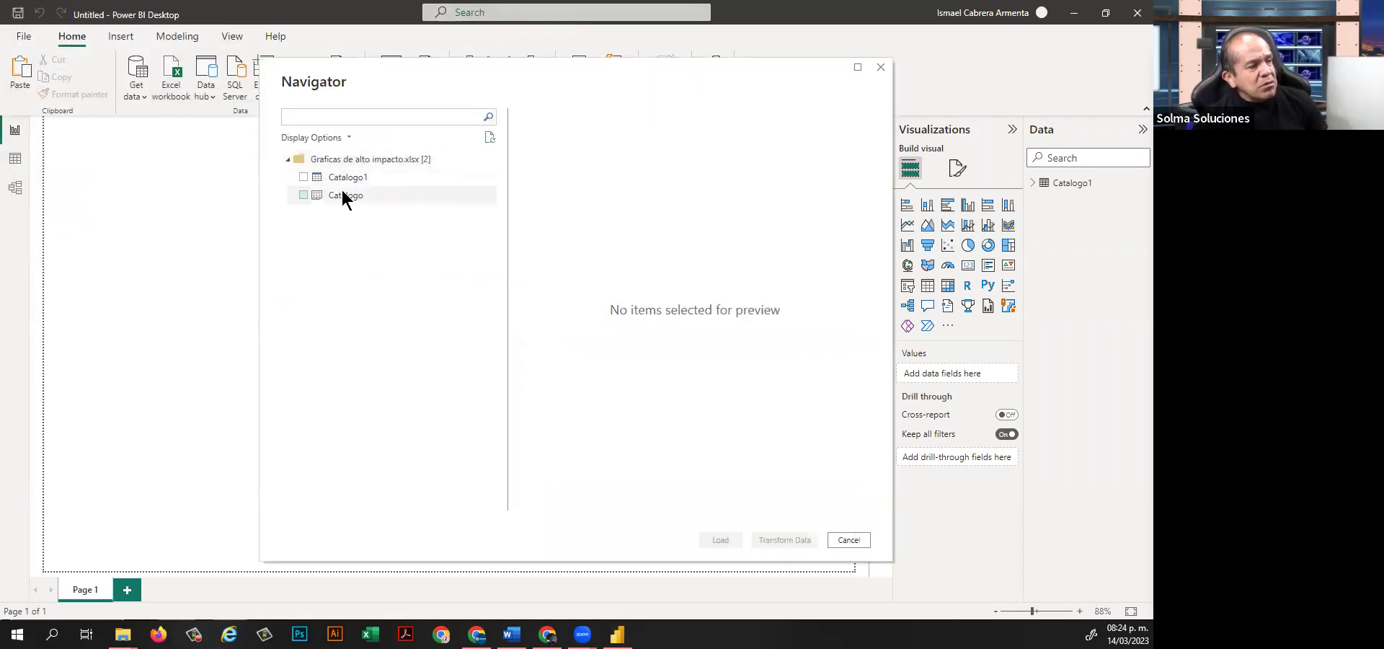
pyautogui.click(304, 177)
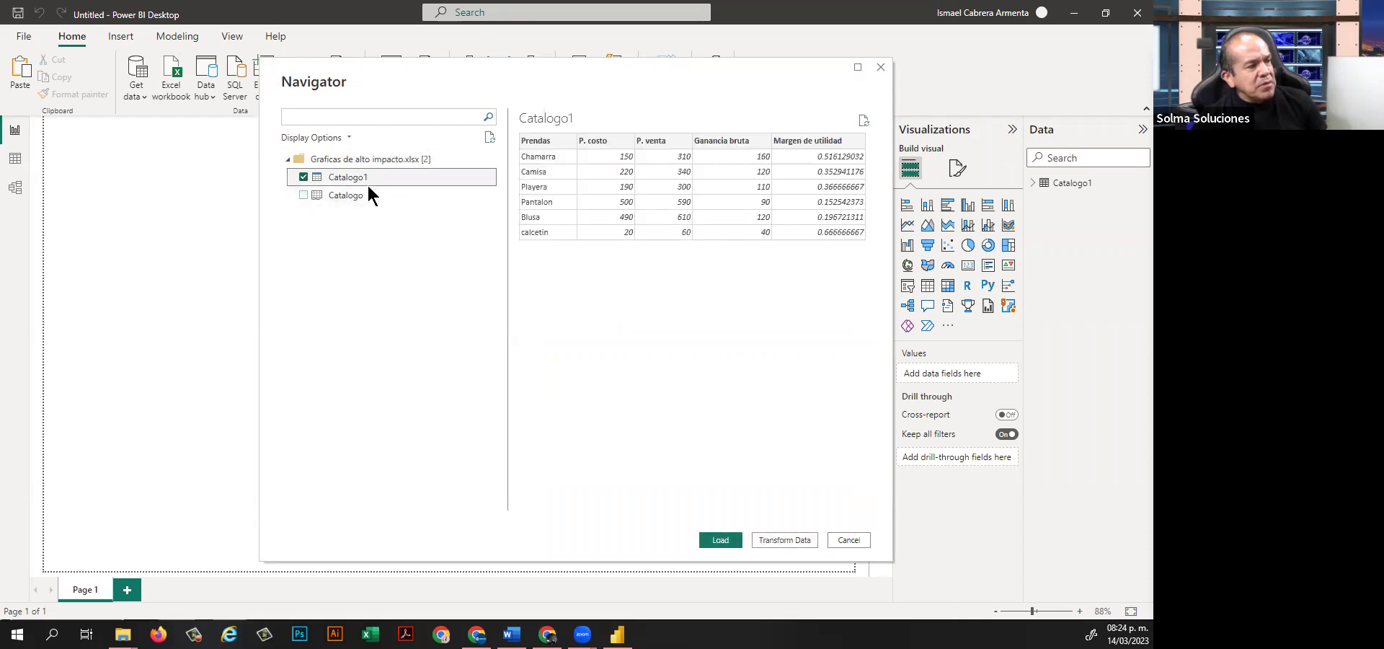
pyautogui.click(851, 541)
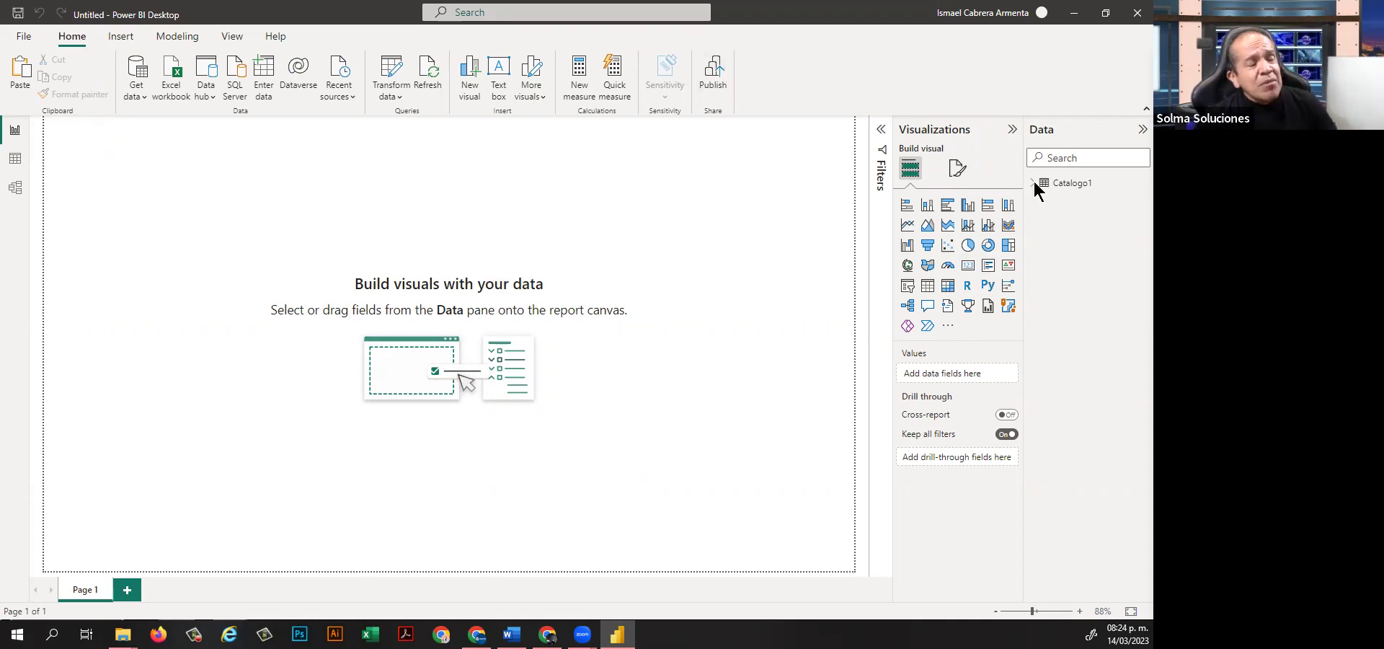
# Expand the Catalogo1 table in Report view to list its fields, leaving the filters pane collapsed.
pyautogui.click(881, 134)
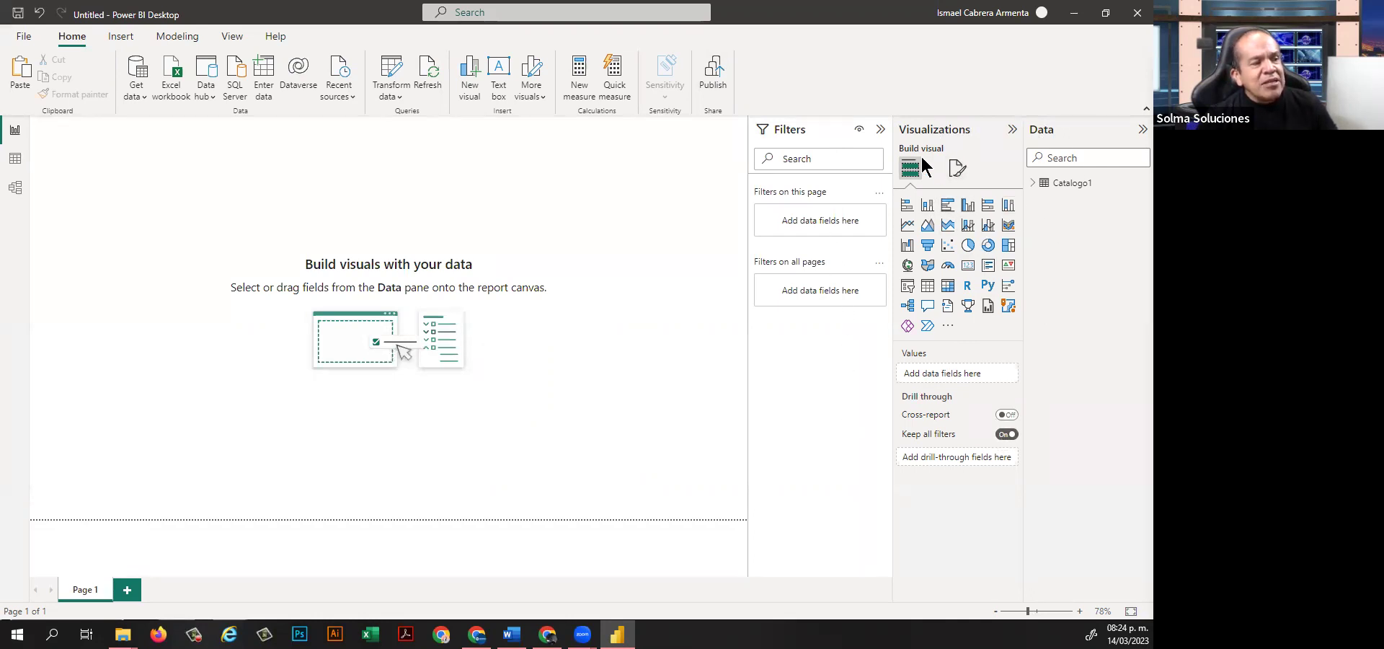
pyautogui.click(880, 129)
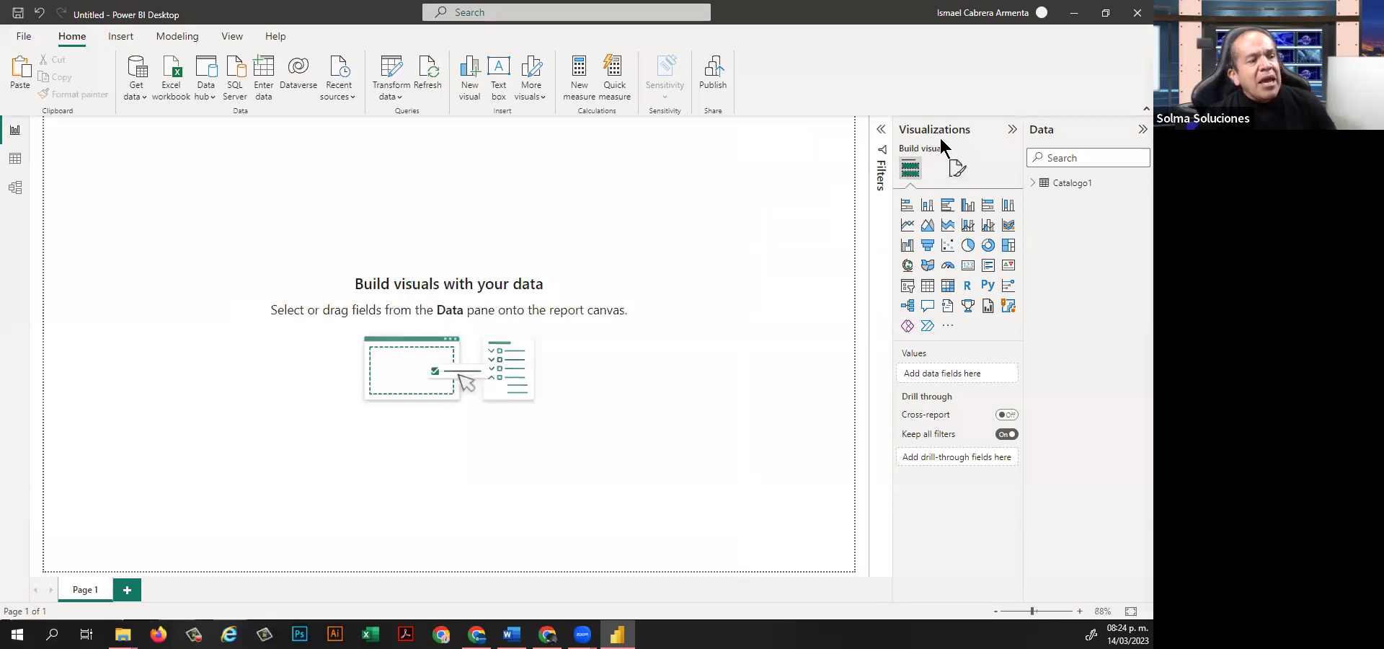
pyautogui.click(1052, 182)
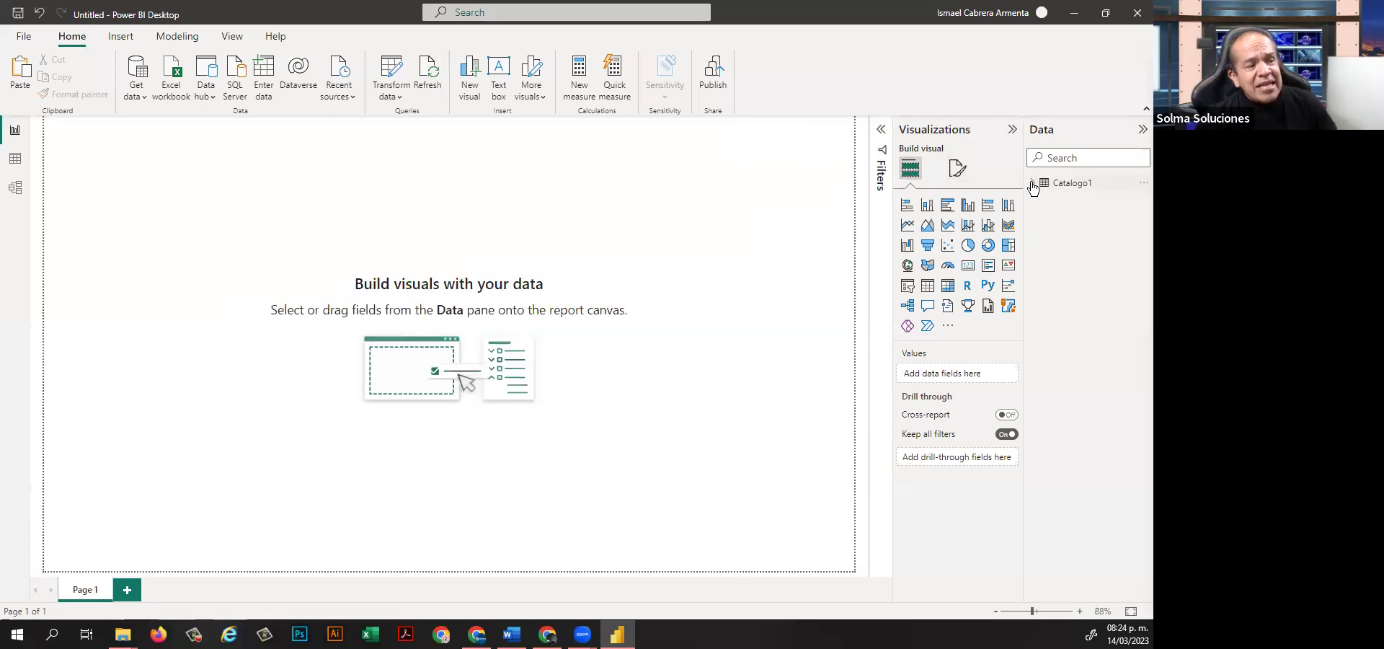
pyautogui.click(1076, 185)
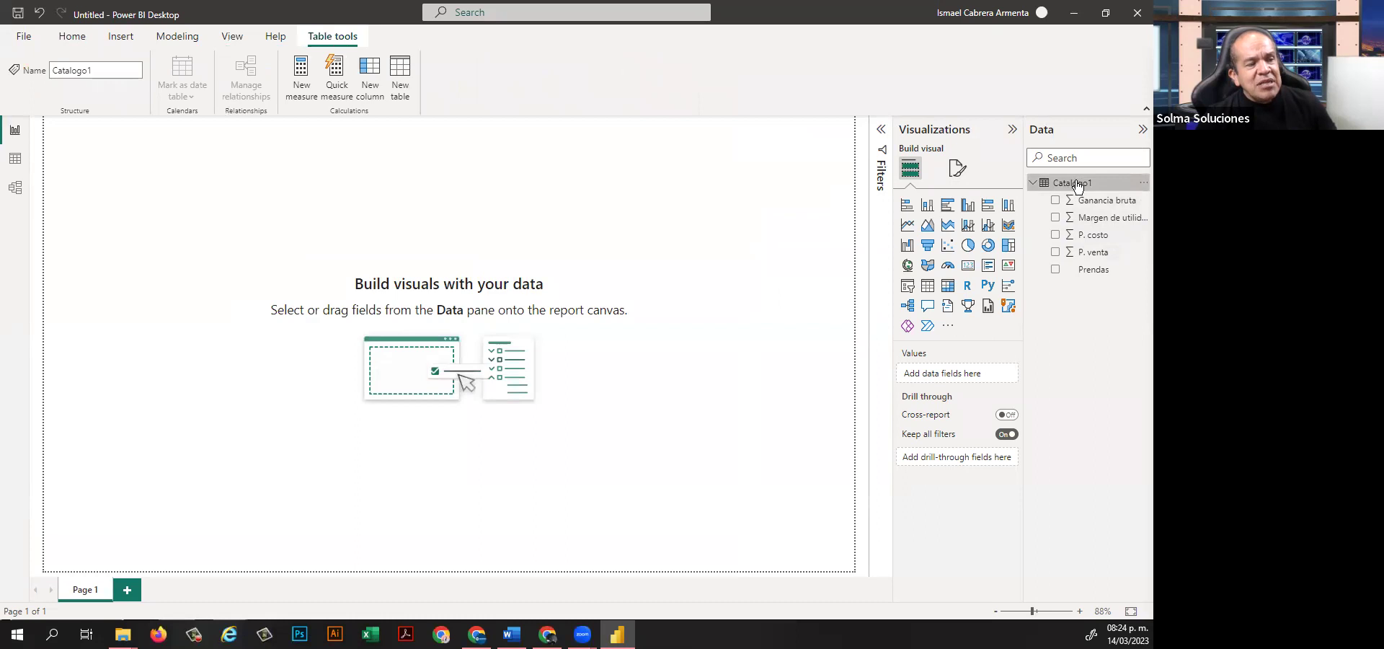
pyautogui.click(1088, 202)
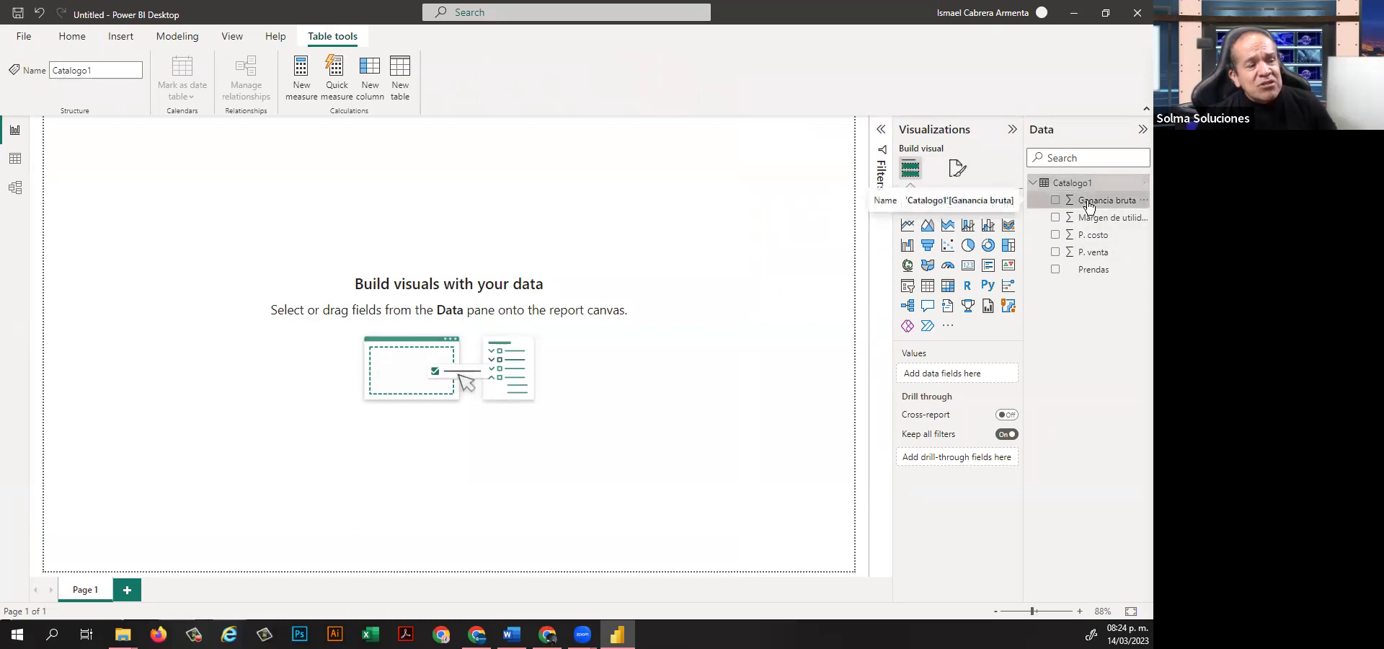
pyautogui.click(1091, 210)
pyautogui.click(1090, 200)
# In Data view, match each Catalogo1 field in the field list with its column in the table.
pyautogui.click(16, 159)
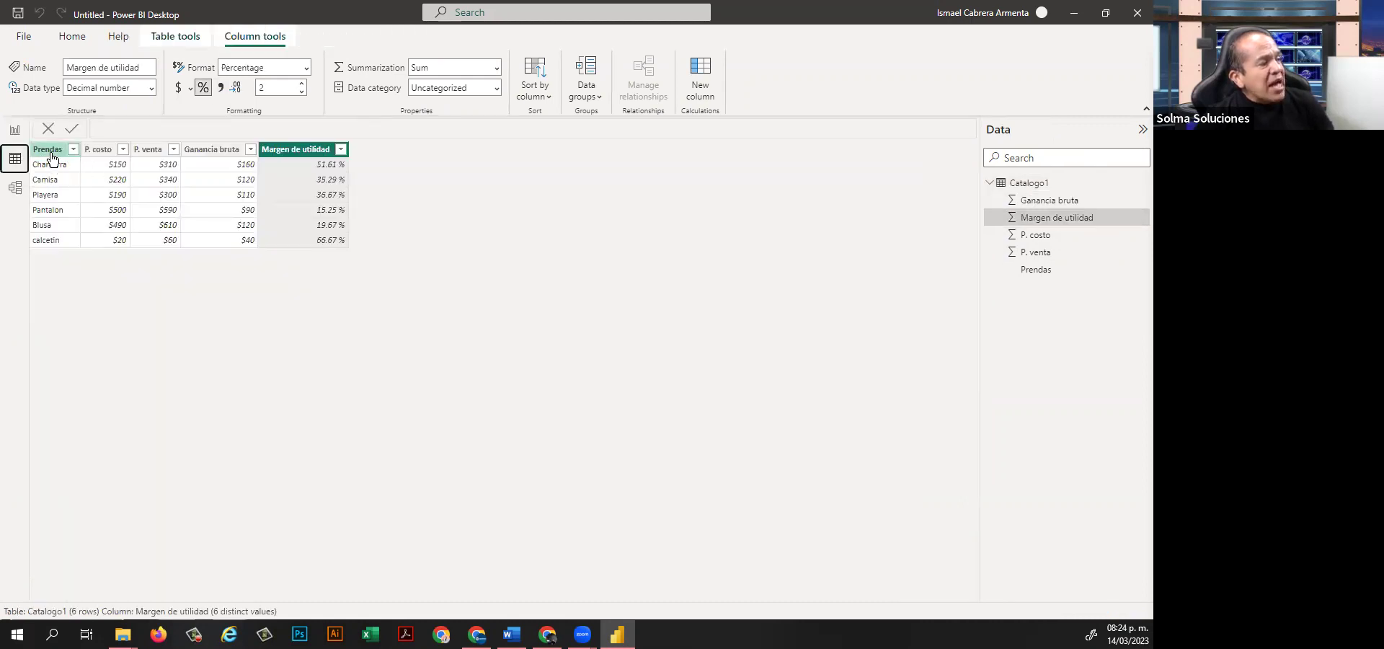
pyautogui.click(51, 153)
pyautogui.click(99, 151)
pyautogui.click(151, 153)
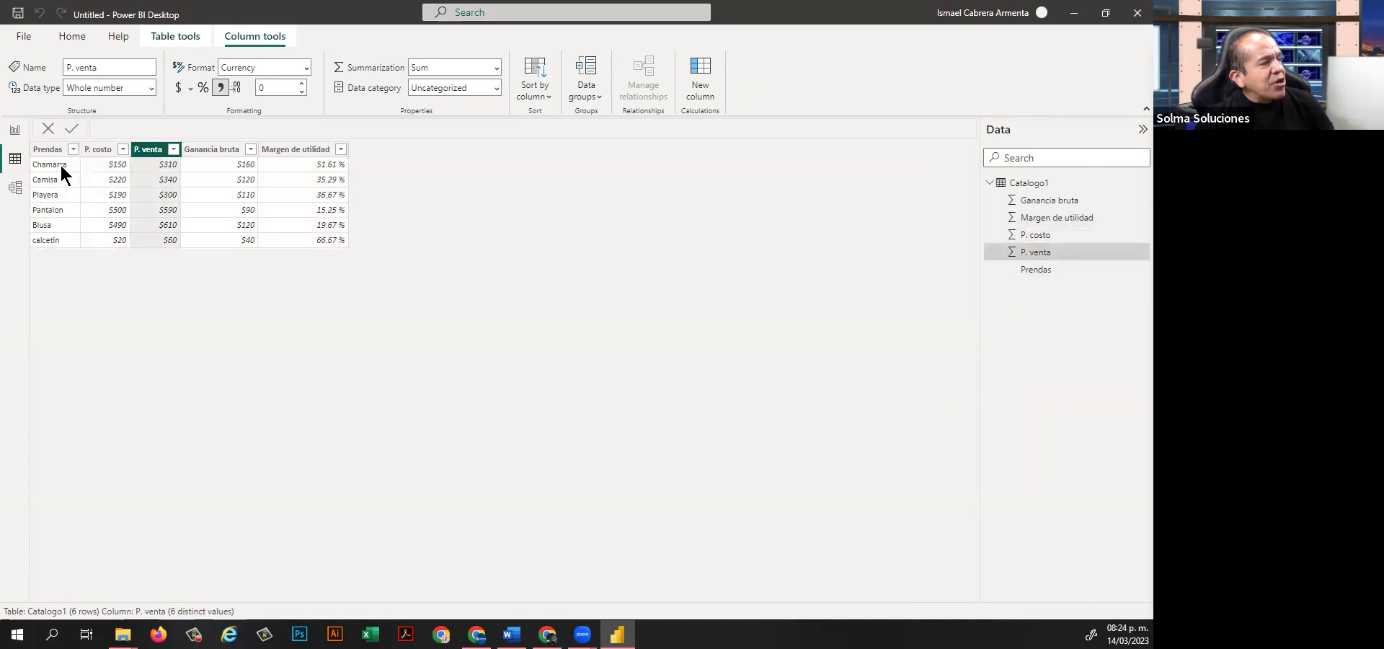
pyautogui.click(1038, 205)
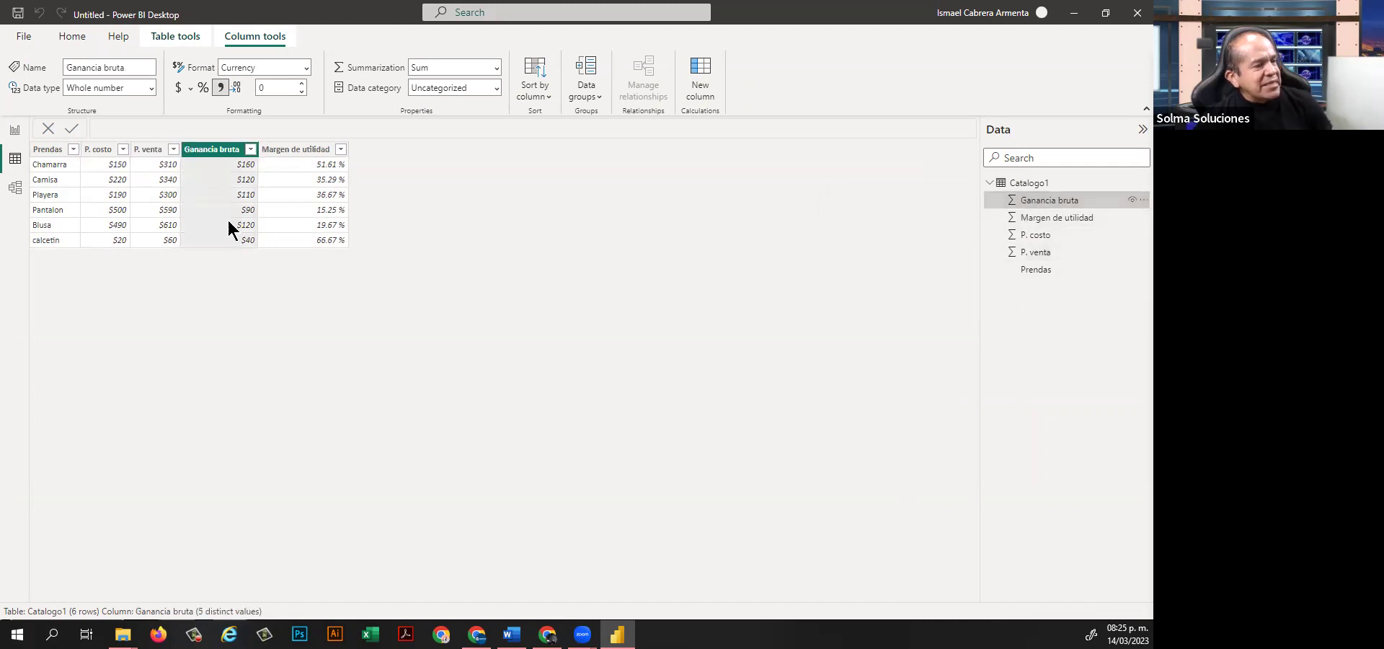
pyautogui.click(1042, 217)
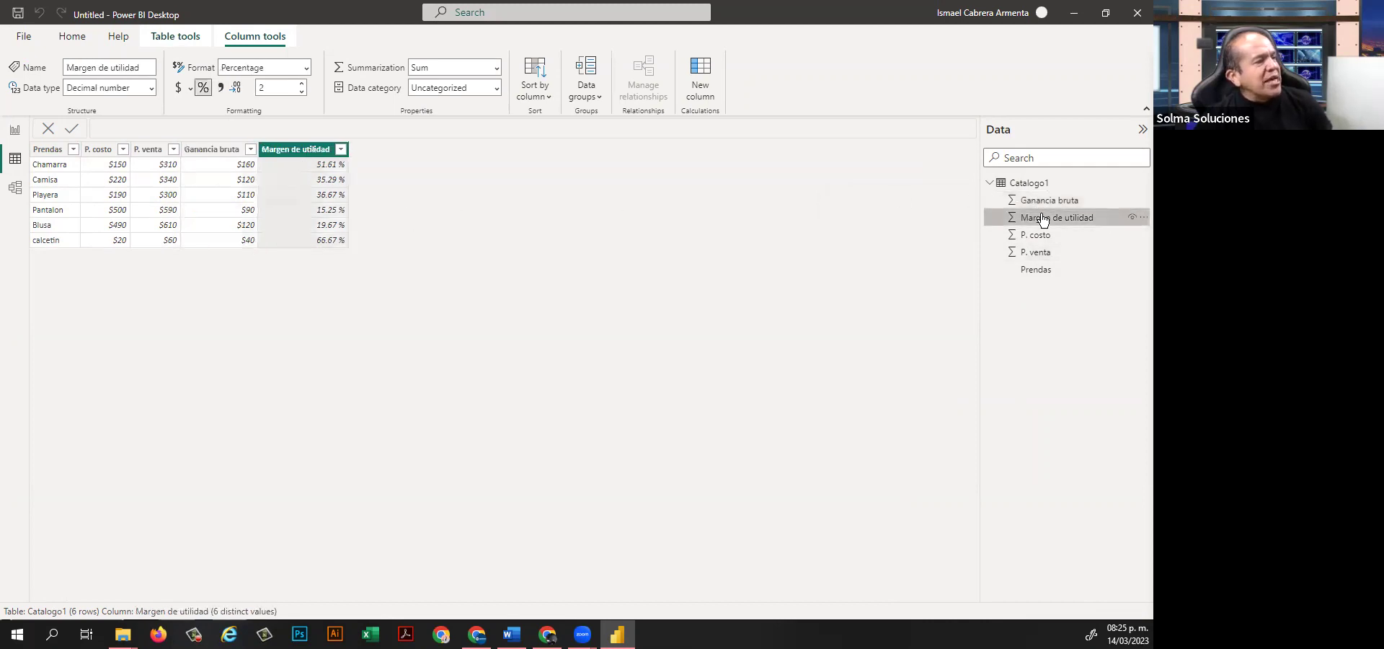
pyautogui.click(1041, 236)
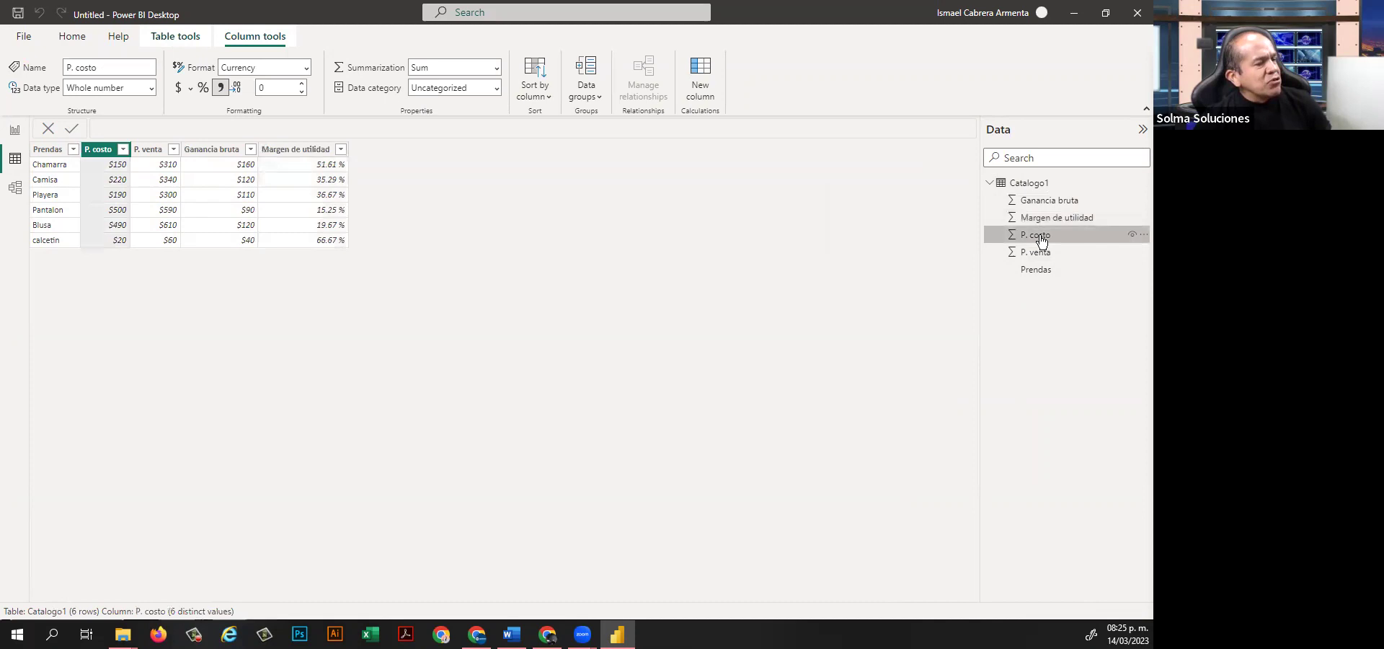
pyautogui.click(1042, 257)
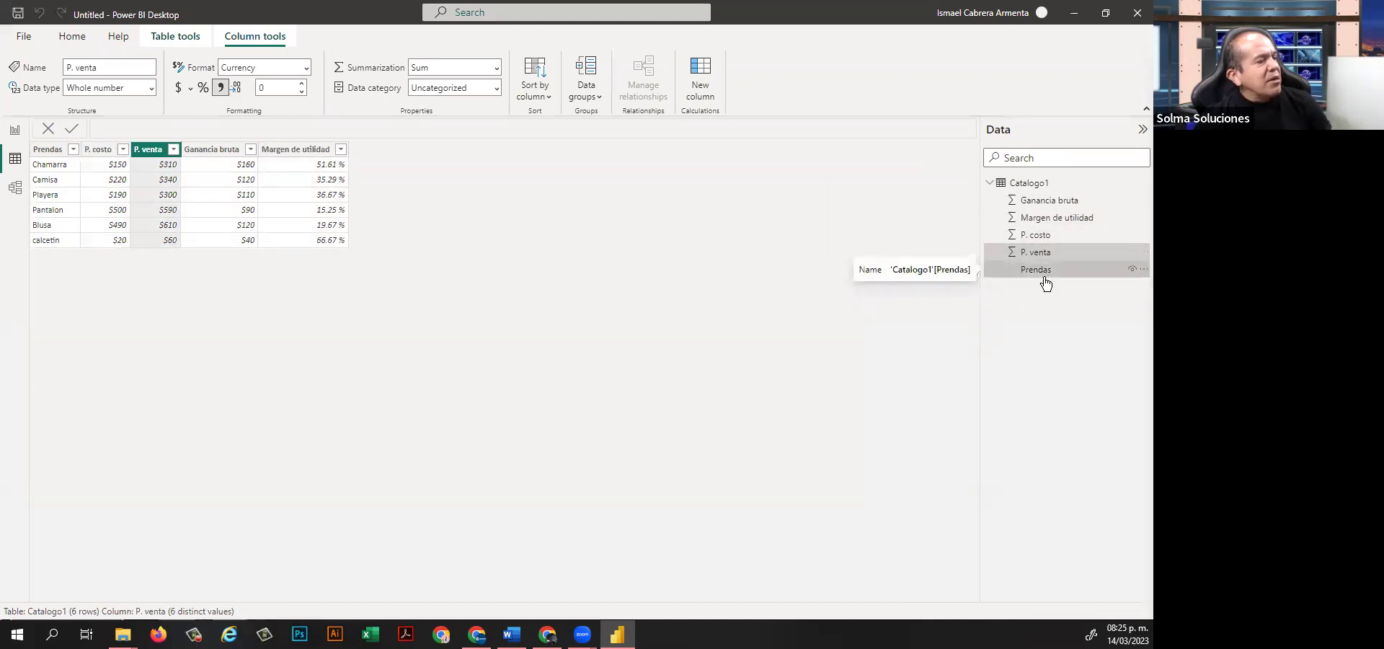
pyautogui.click(1045, 271)
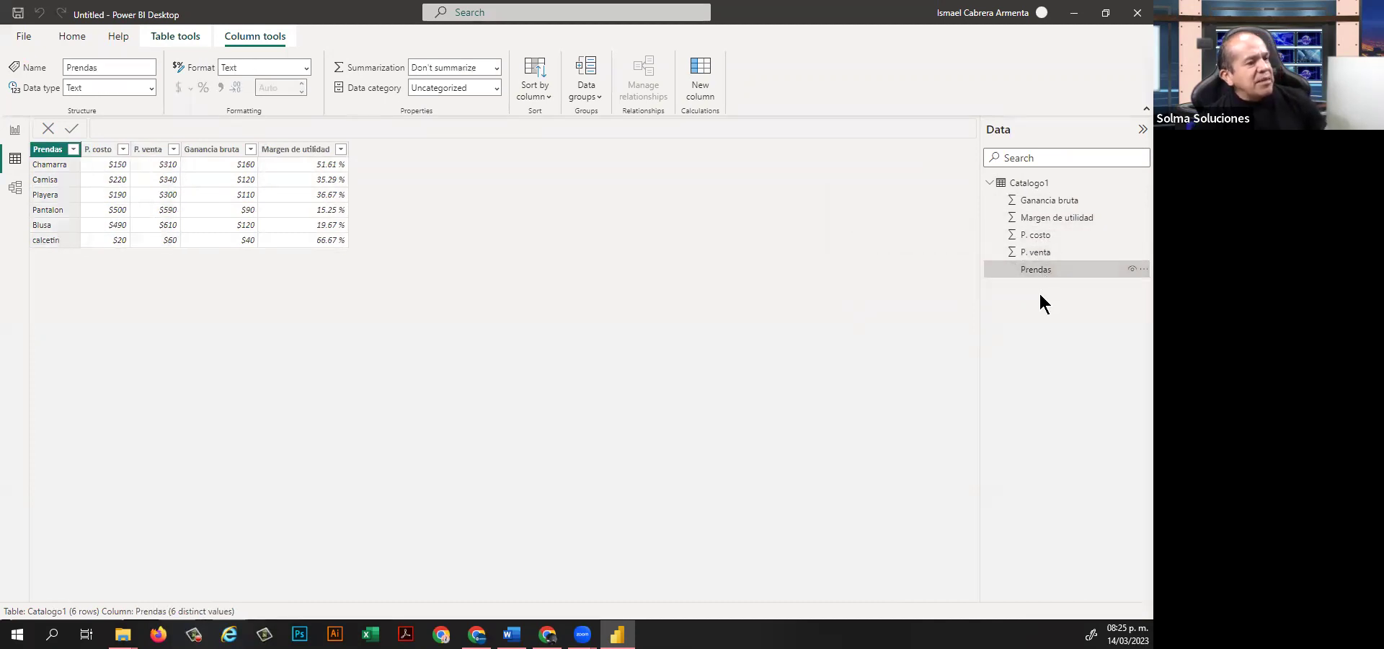
# Return to Report view and add an empty table visual to Page 1.
pyautogui.click(14, 131)
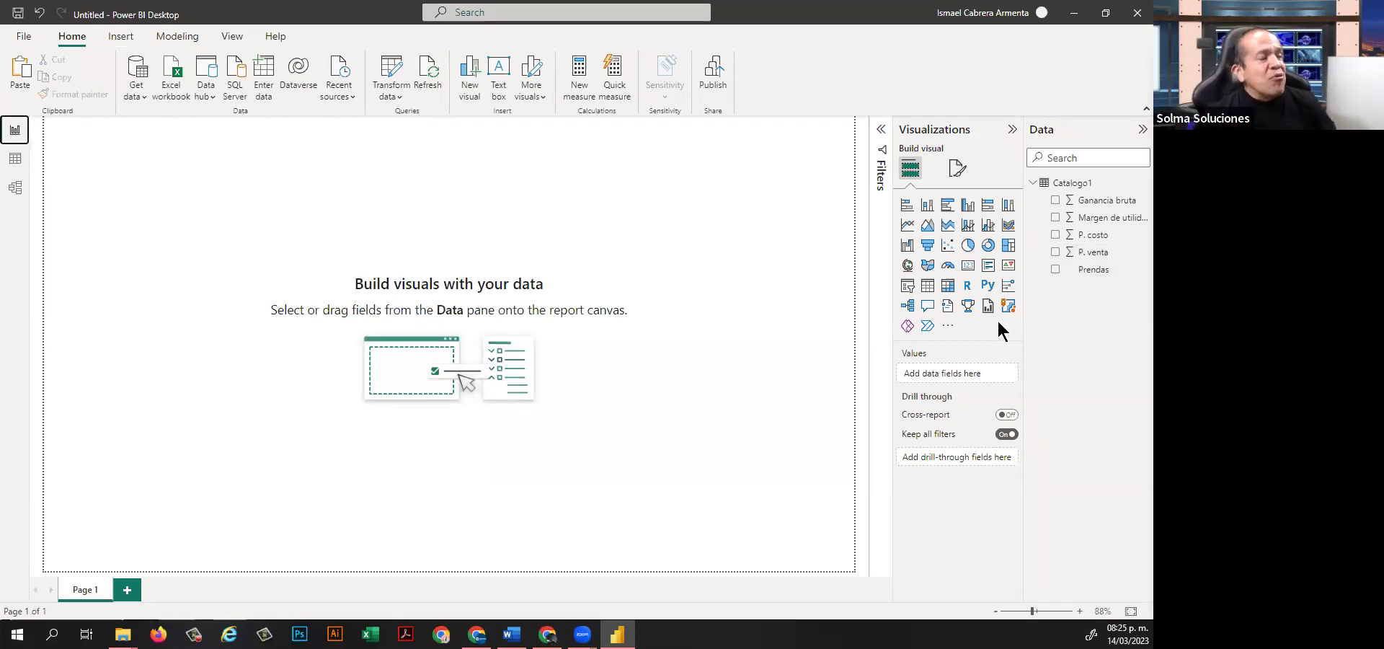
pyautogui.click(10, 161)
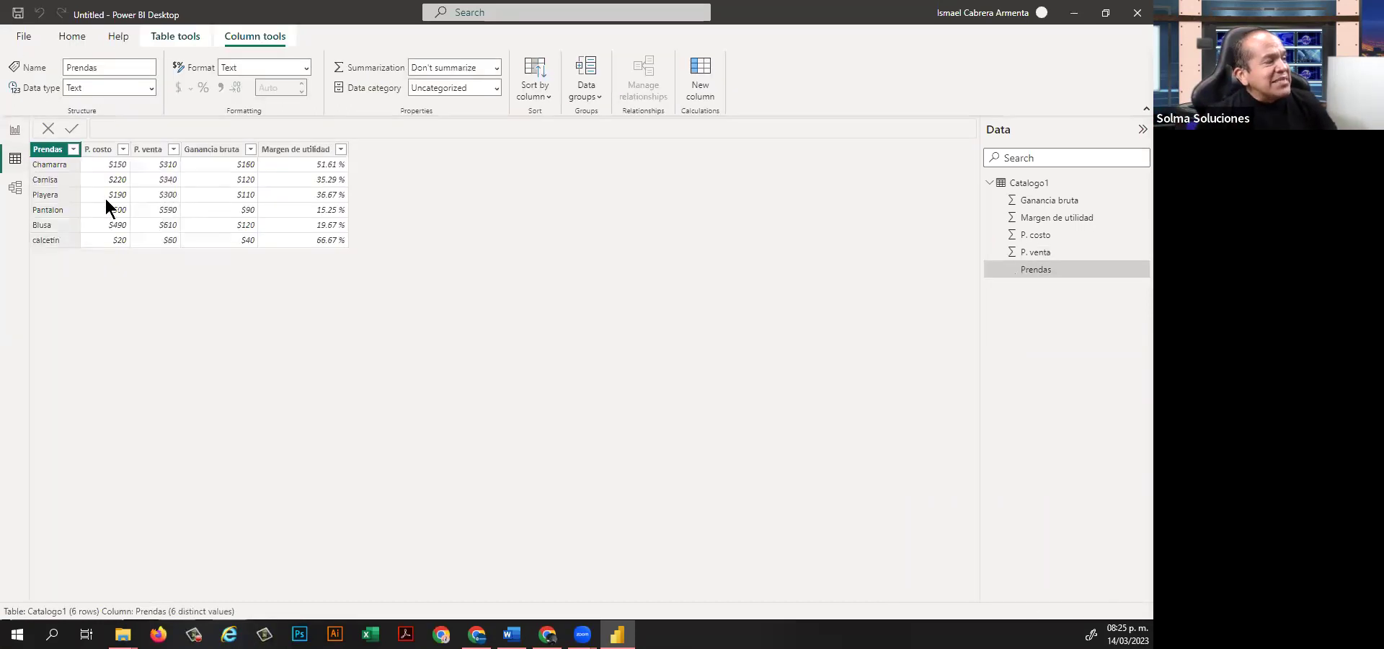
pyautogui.click(14, 130)
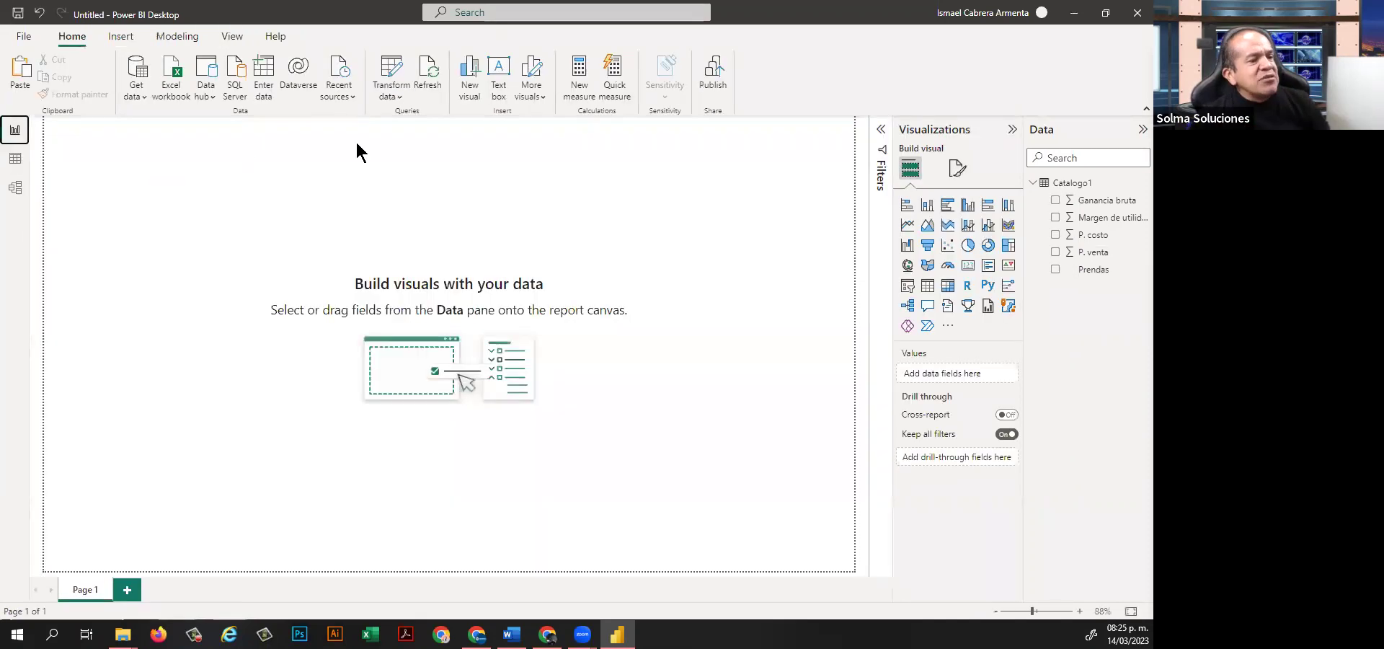
pyautogui.click(927, 288)
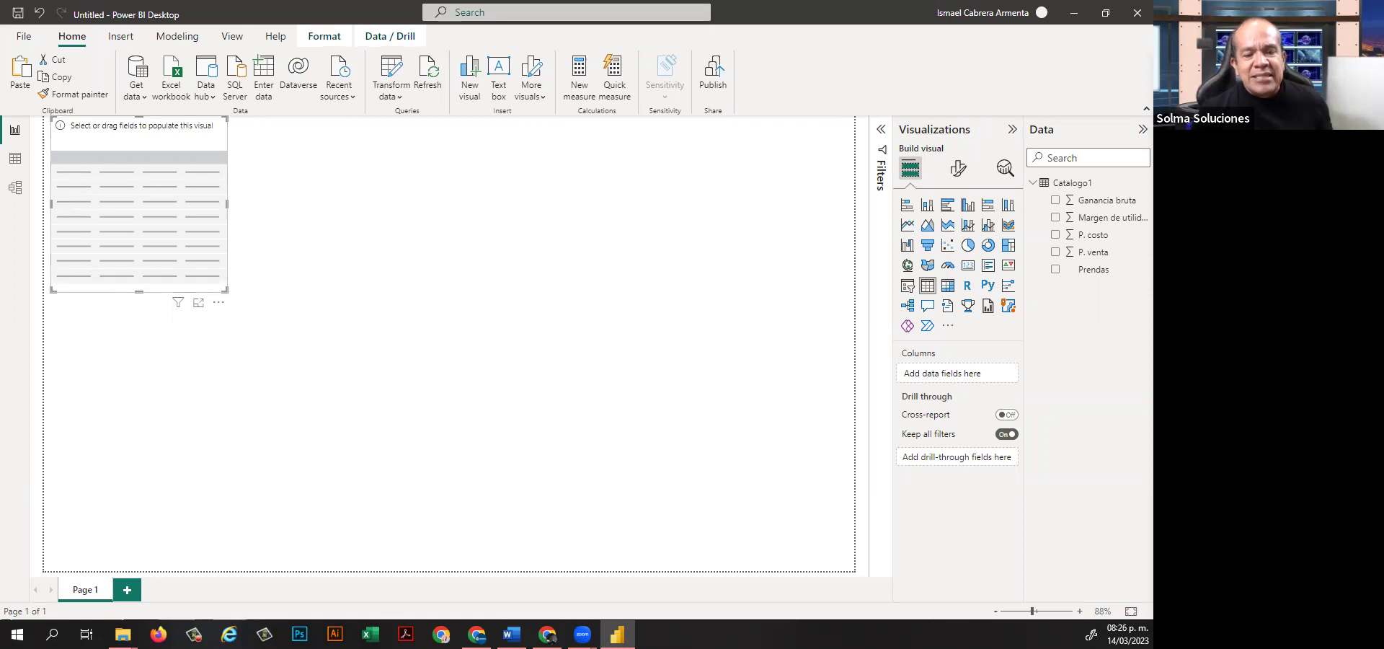
# In Excel, insert a clustered column chart of Prendas, P. costo and P. venta, place it below the notes, and delete it.
pyautogui.hotkey('alt', 'Tab')
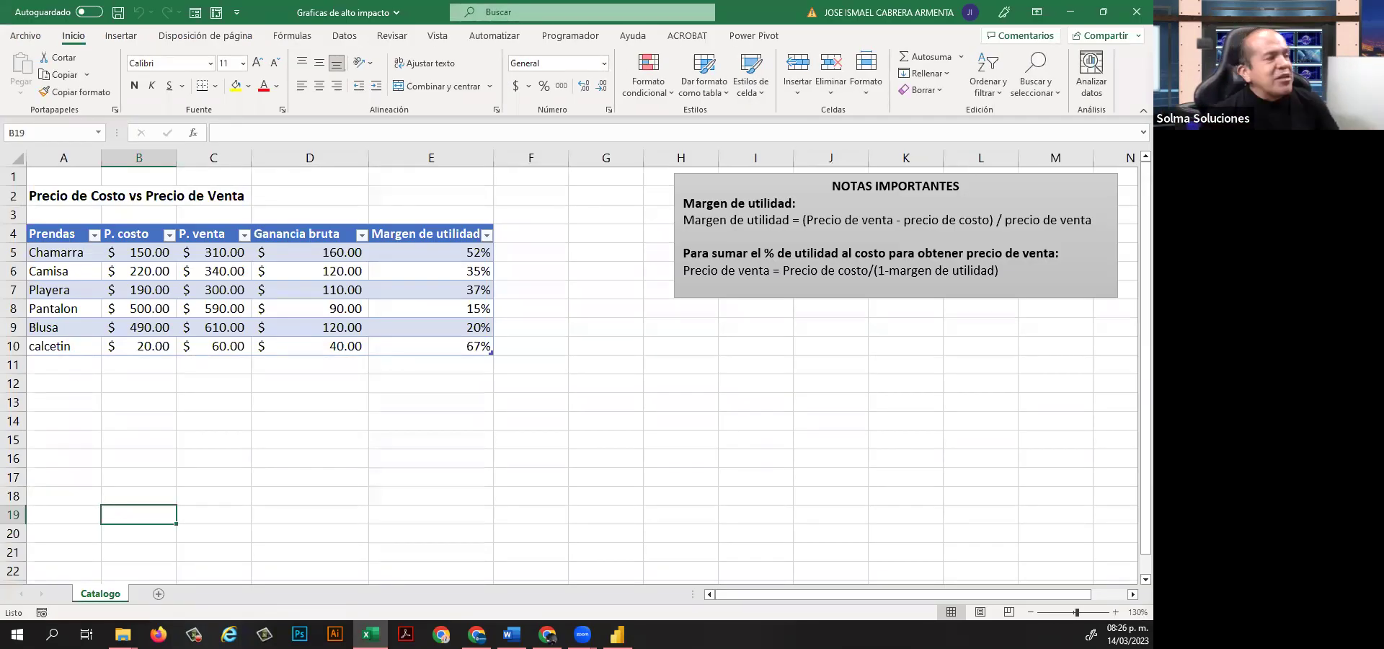
pyautogui.click(468, 479)
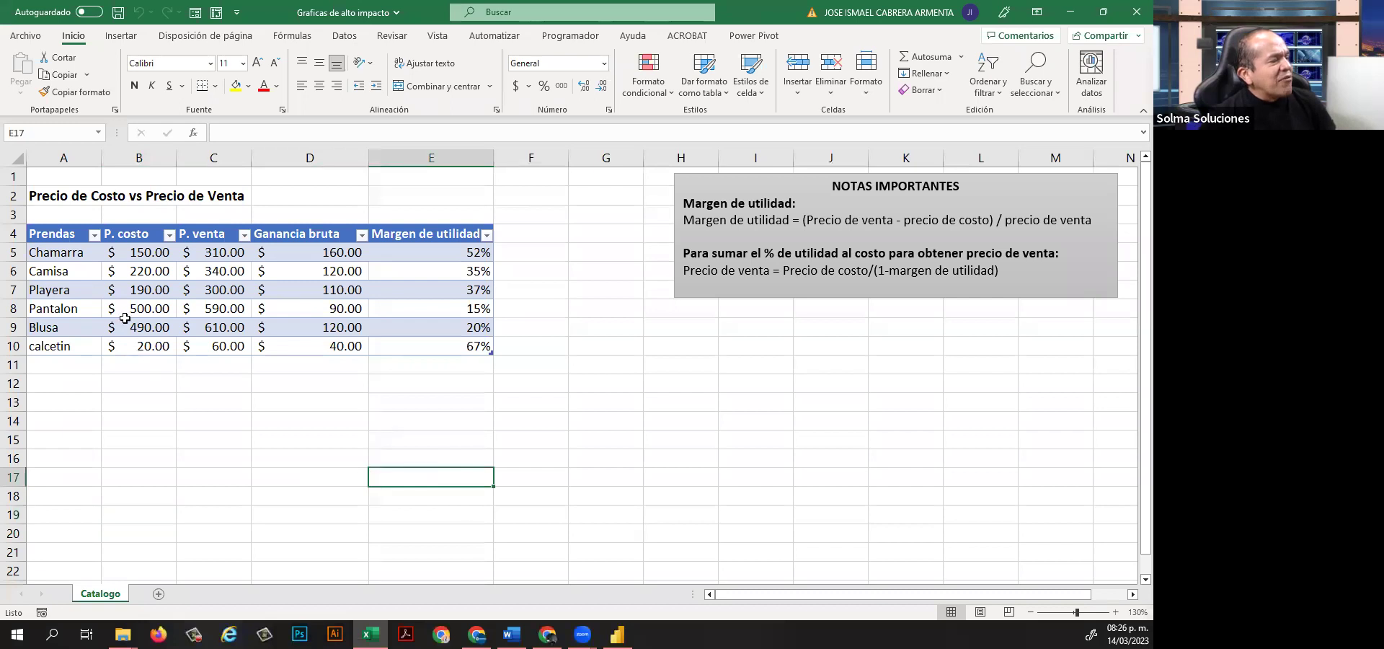
pyautogui.moveTo(54, 234); pyautogui.dragTo(197, 343)
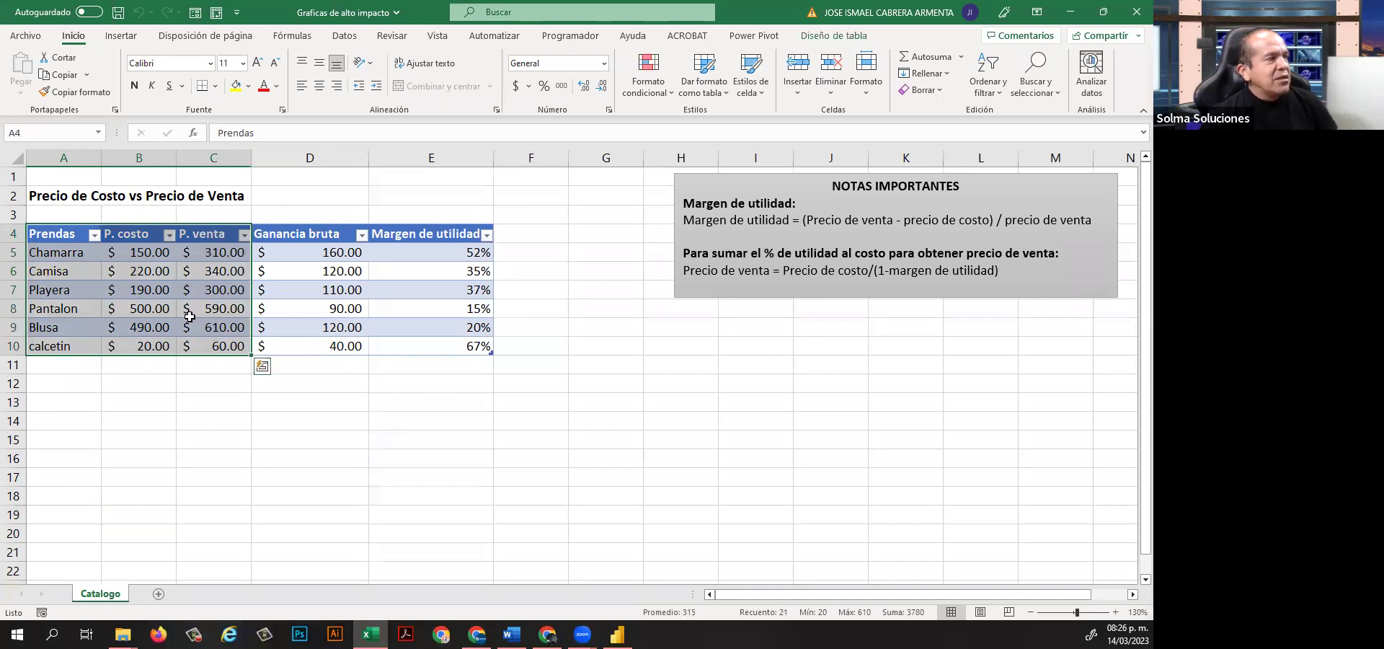
pyautogui.click(121, 36)
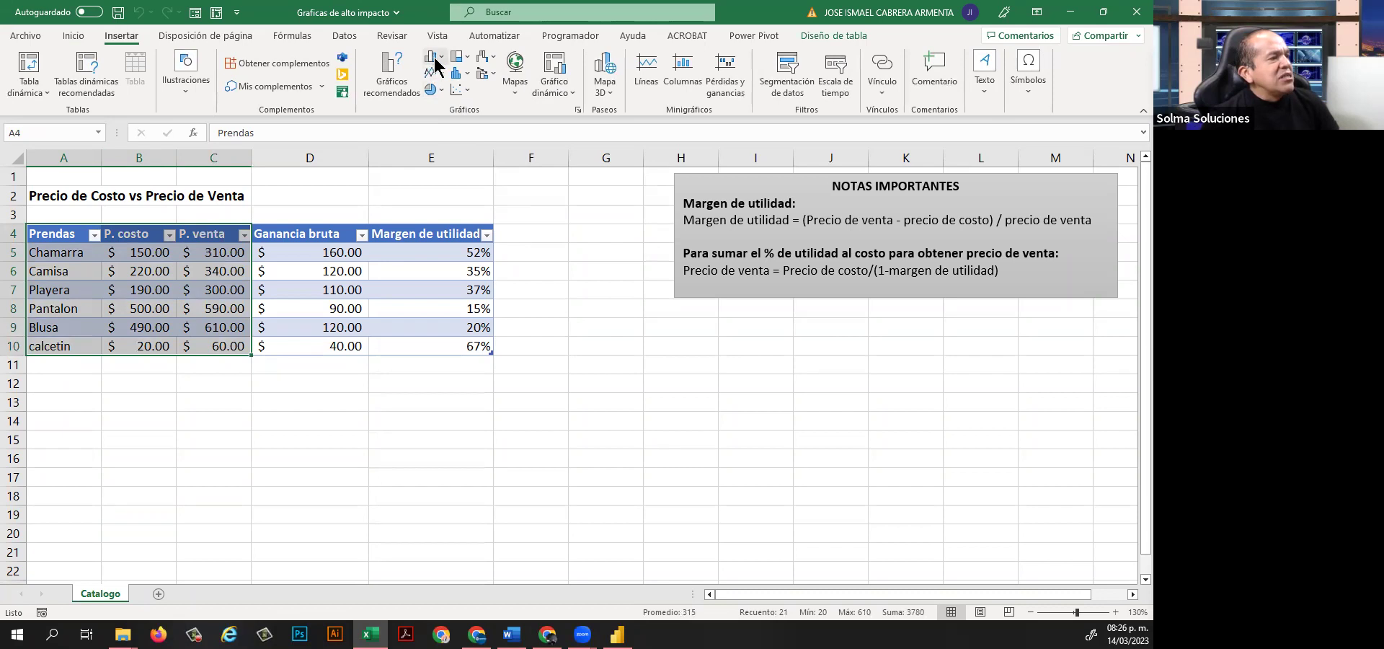
pyautogui.click(439, 66)
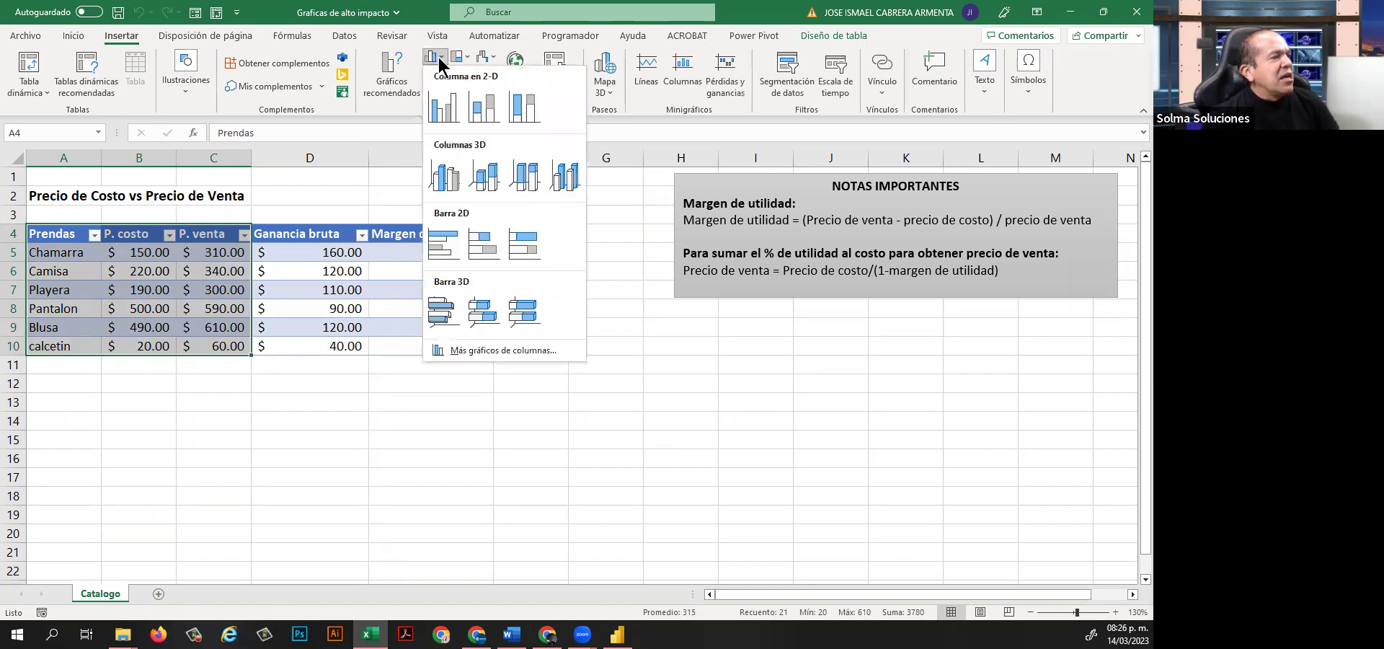
pyautogui.click(445, 108)
pyautogui.moveTo(737, 296)
pyautogui.mouseDown()
pyautogui.moveTo(871, 401)
pyautogui.moveTo(935, 345)
pyautogui.mouseUp()
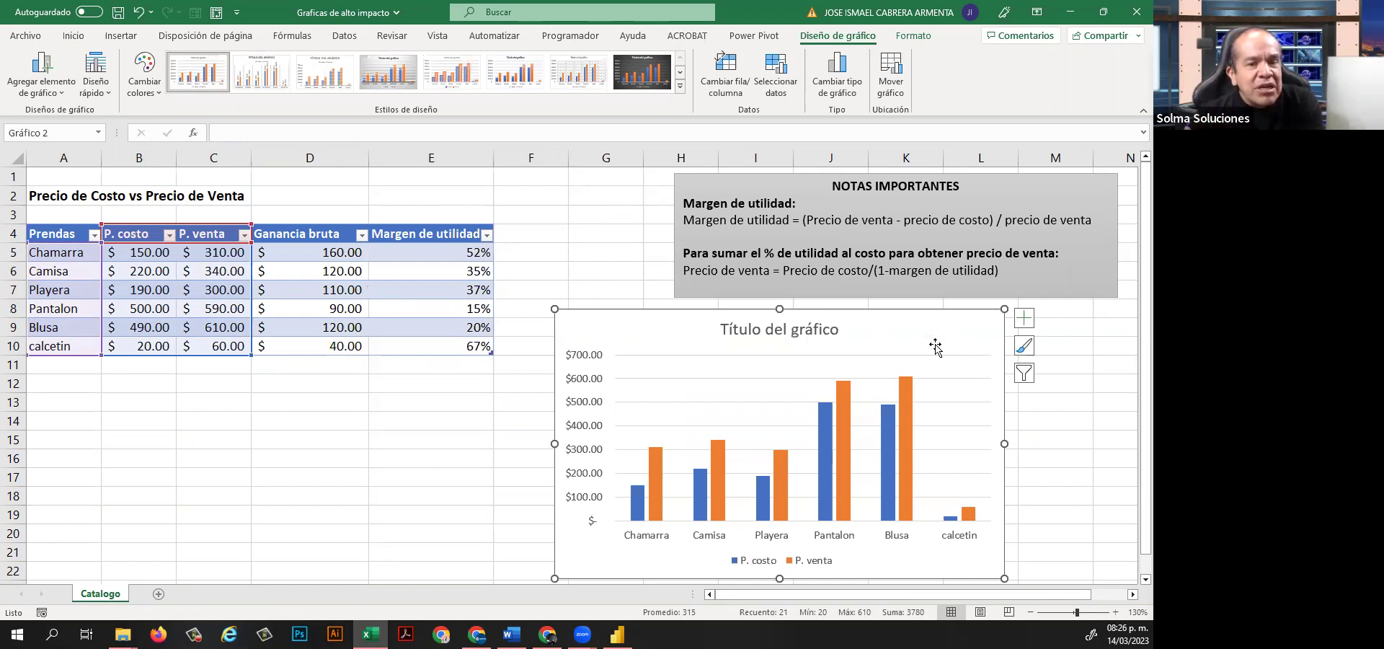
pyautogui.press('Delete')
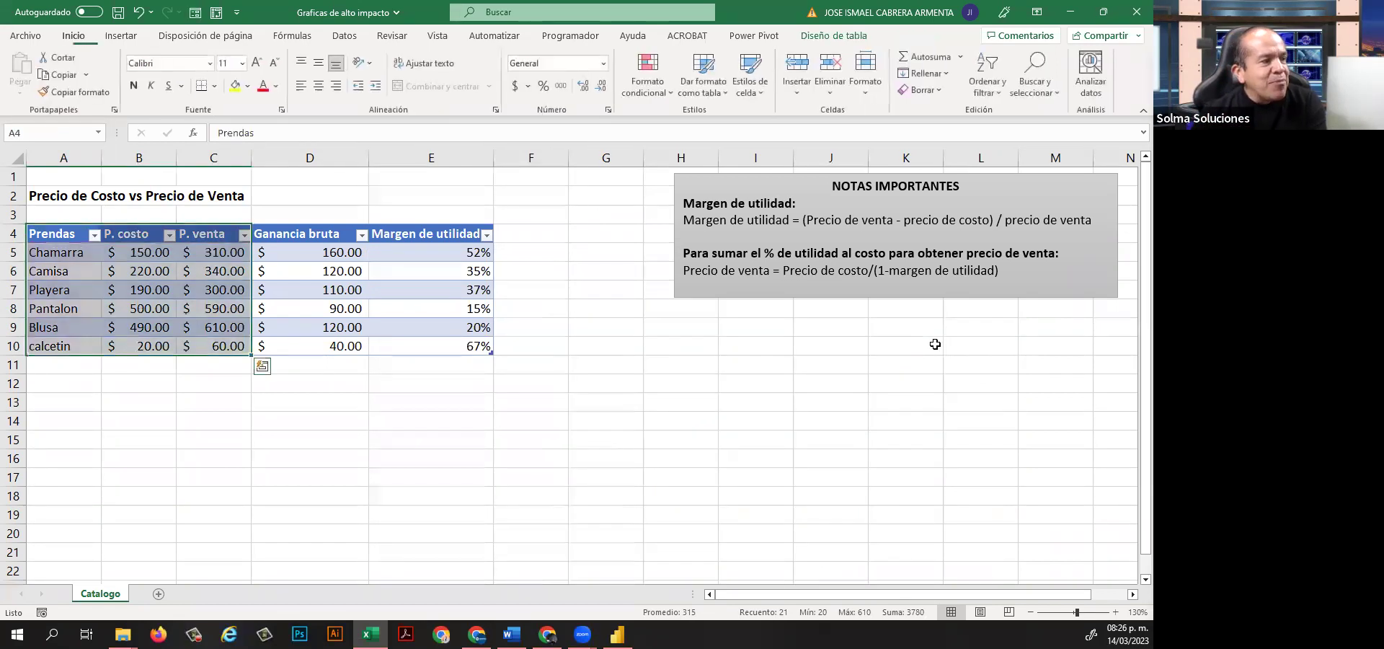
# Insert an empty 2-D column chart from a blank cell, view its data source selection, and discard the chart.
pyautogui.click(454, 389)
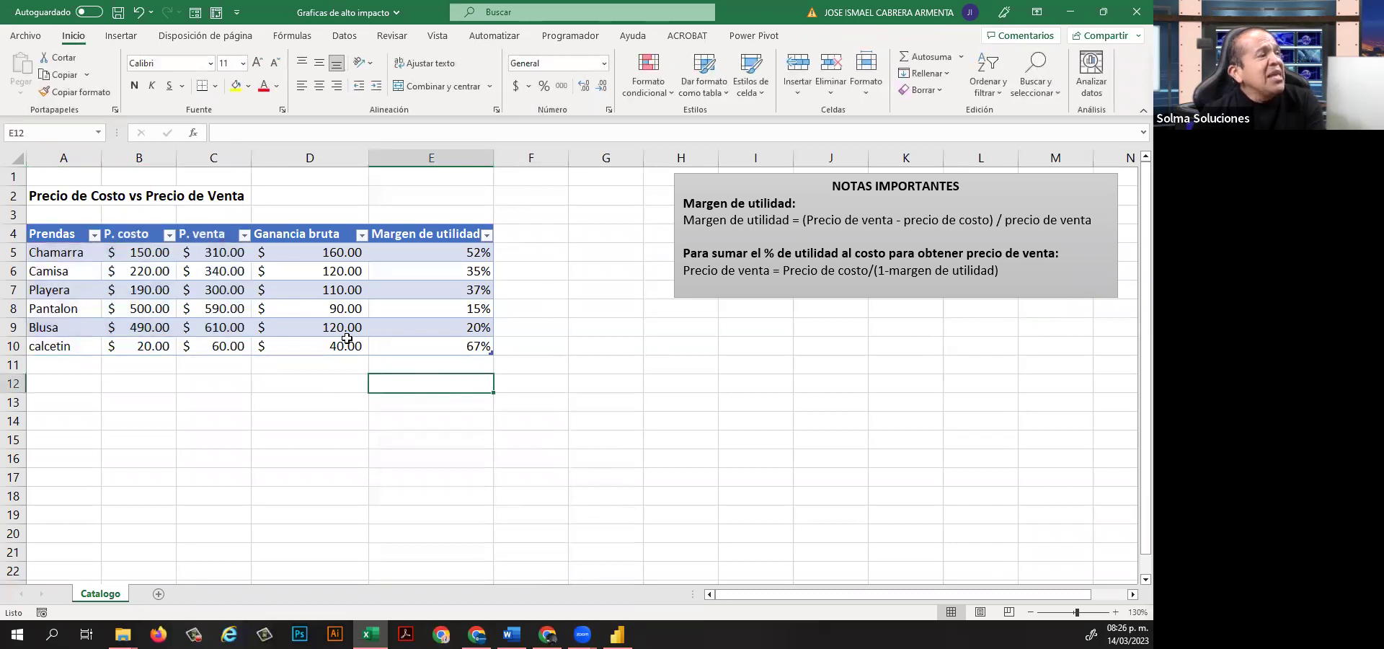
pyautogui.click(121, 36)
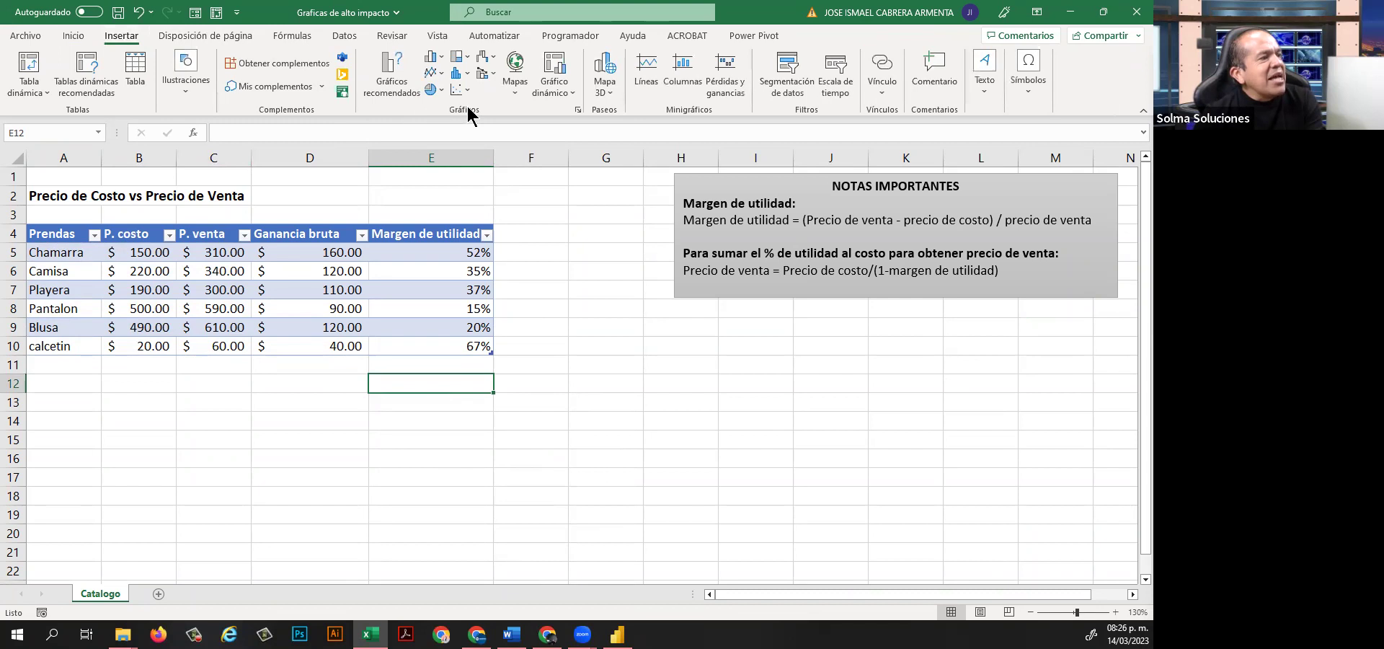
pyautogui.click(432, 57)
pyautogui.click(454, 120)
pyautogui.moveTo(658, 361); pyautogui.dragTo(816, 375)
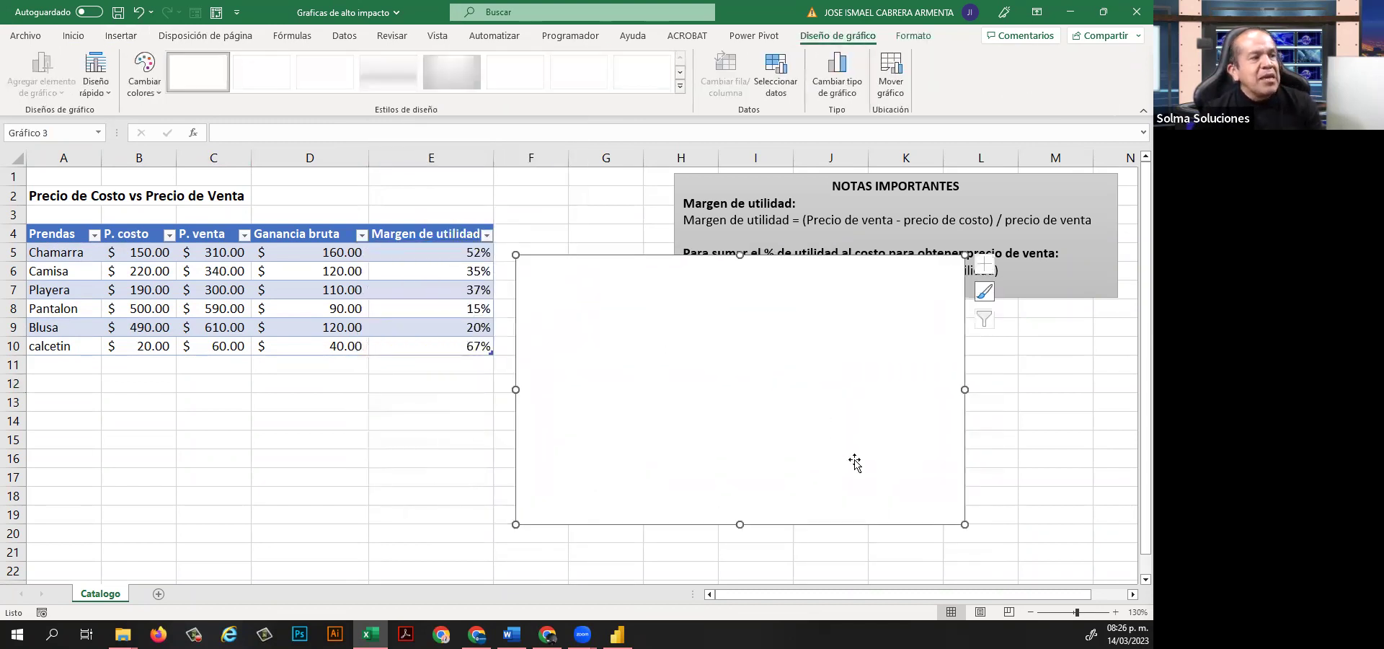
pyautogui.click(781, 92)
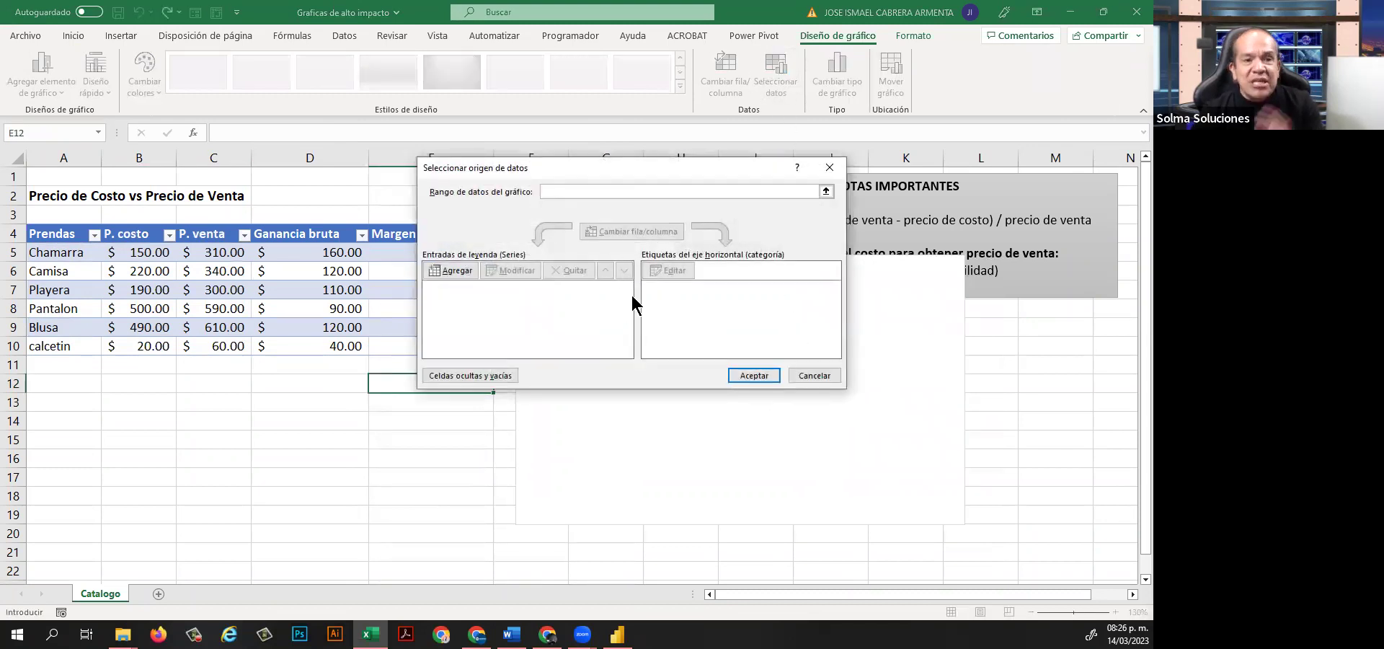
pyautogui.click(815, 375)
pyautogui.press('Delete')
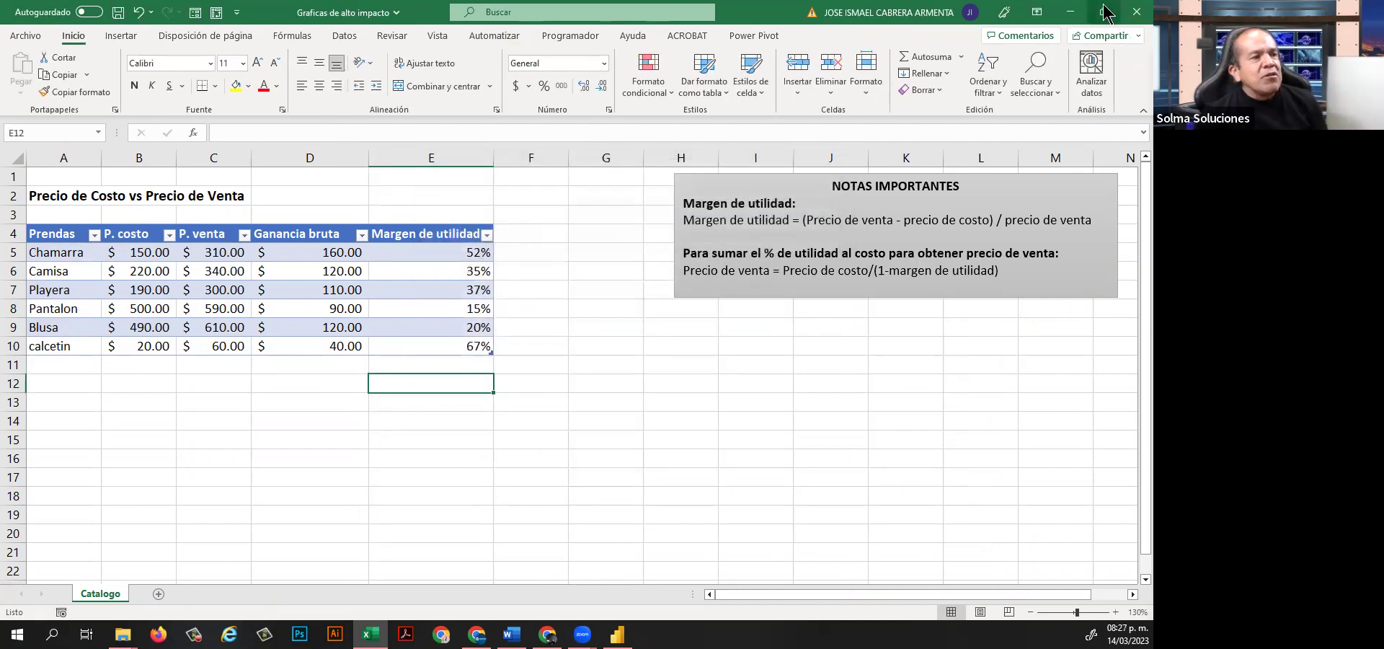
# Switch back to Power BI Desktop and reposition the empty table visual slightly inward from the page's upper-left corner.
pyautogui.click(1070, 12)
pyautogui.moveTo(162, 193); pyautogui.dragTo(278, 236)
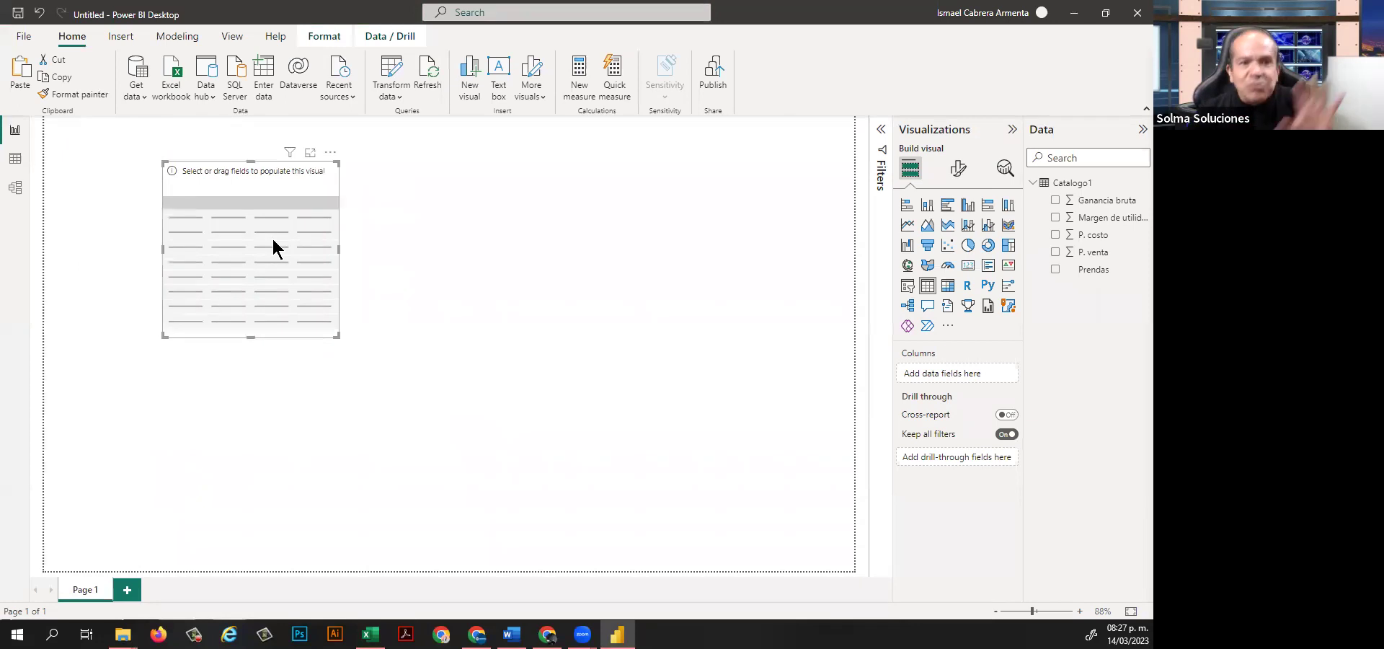
pyautogui.moveTo(272, 241); pyautogui.dragTo(194, 228)
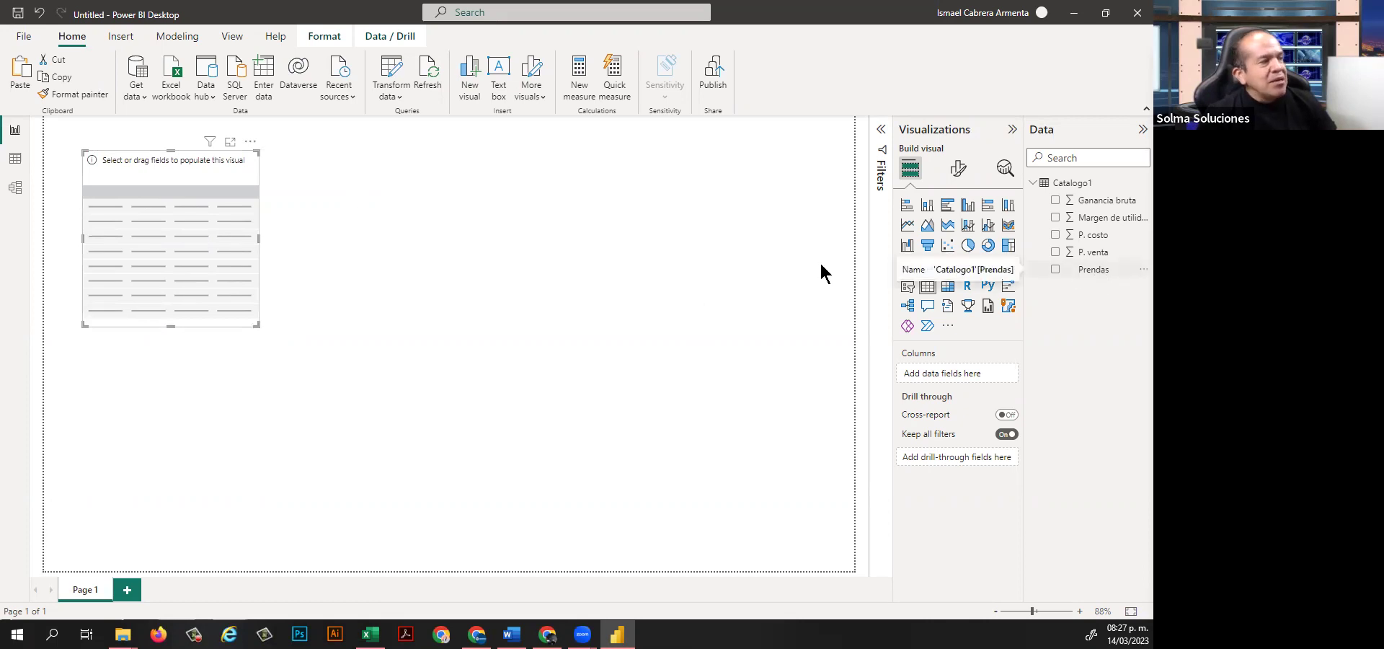
# Fill the table visual with Prendas, P. costo, P. venta, Ganancia bruta and Margen de utilidad, widening it to make room.
pyautogui.click(14, 158)
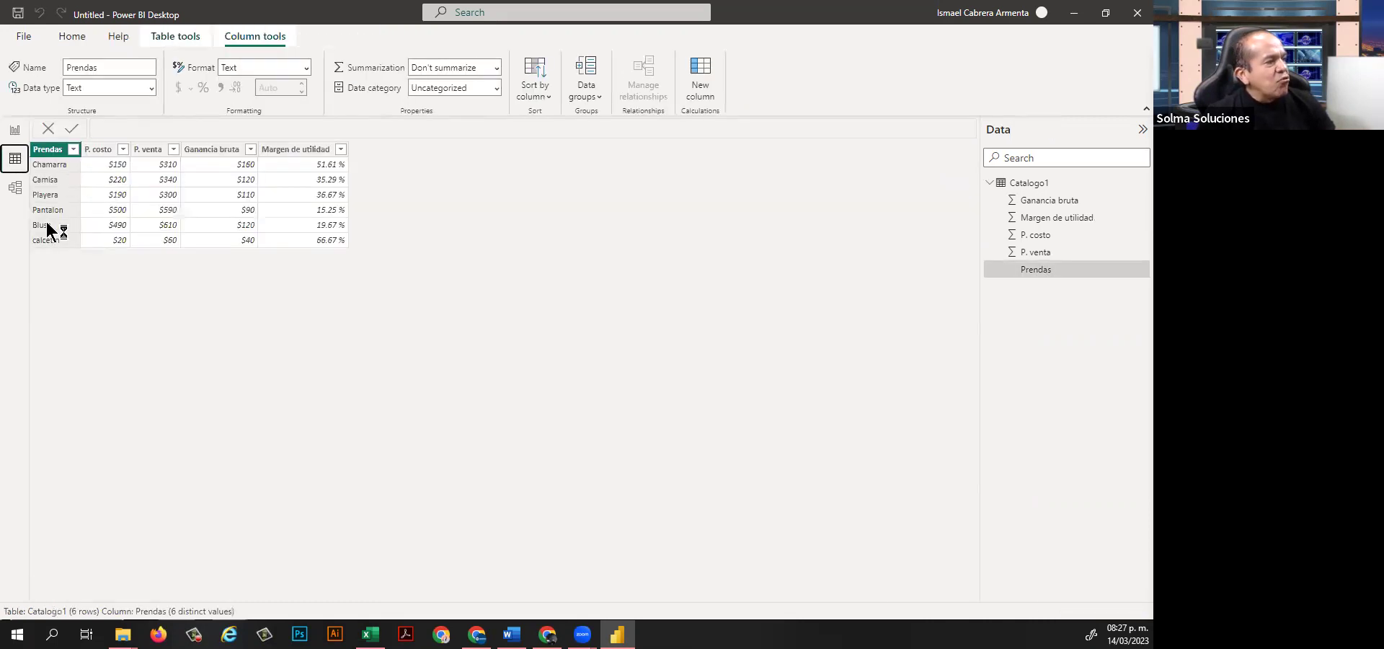
pyautogui.click(15, 129)
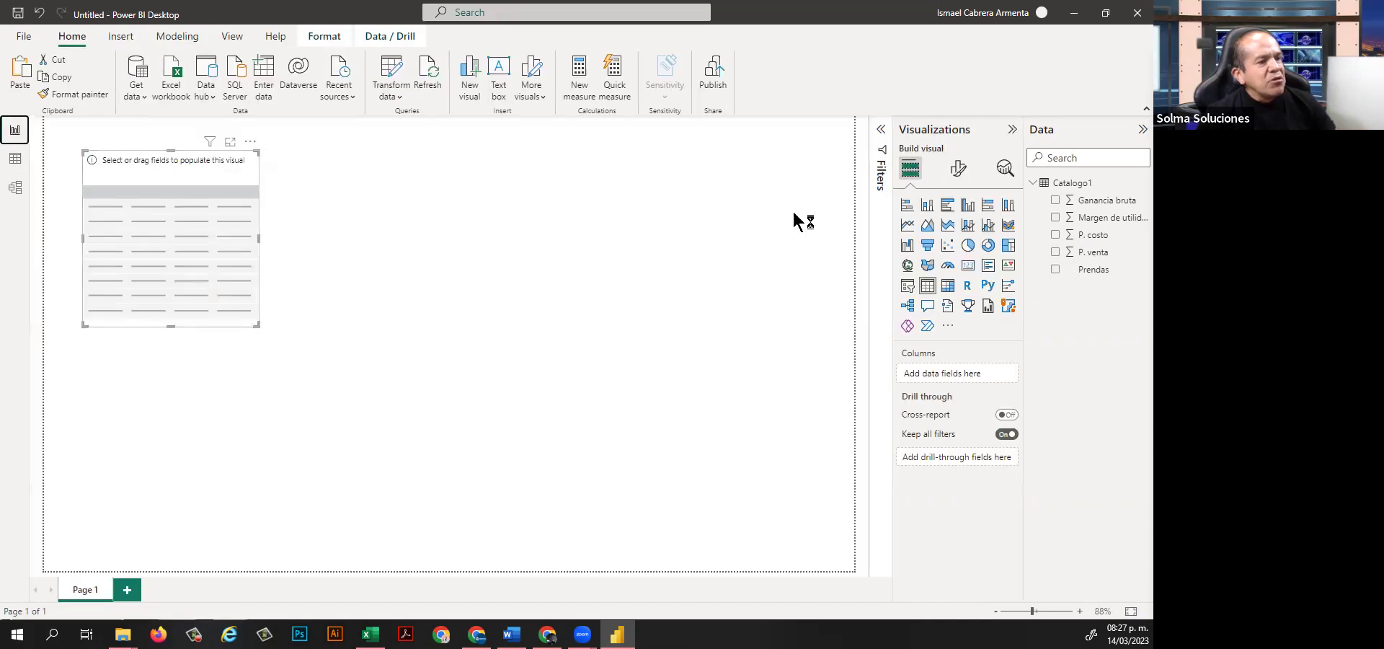
pyautogui.moveTo(1092, 274); pyautogui.dragTo(181, 245)
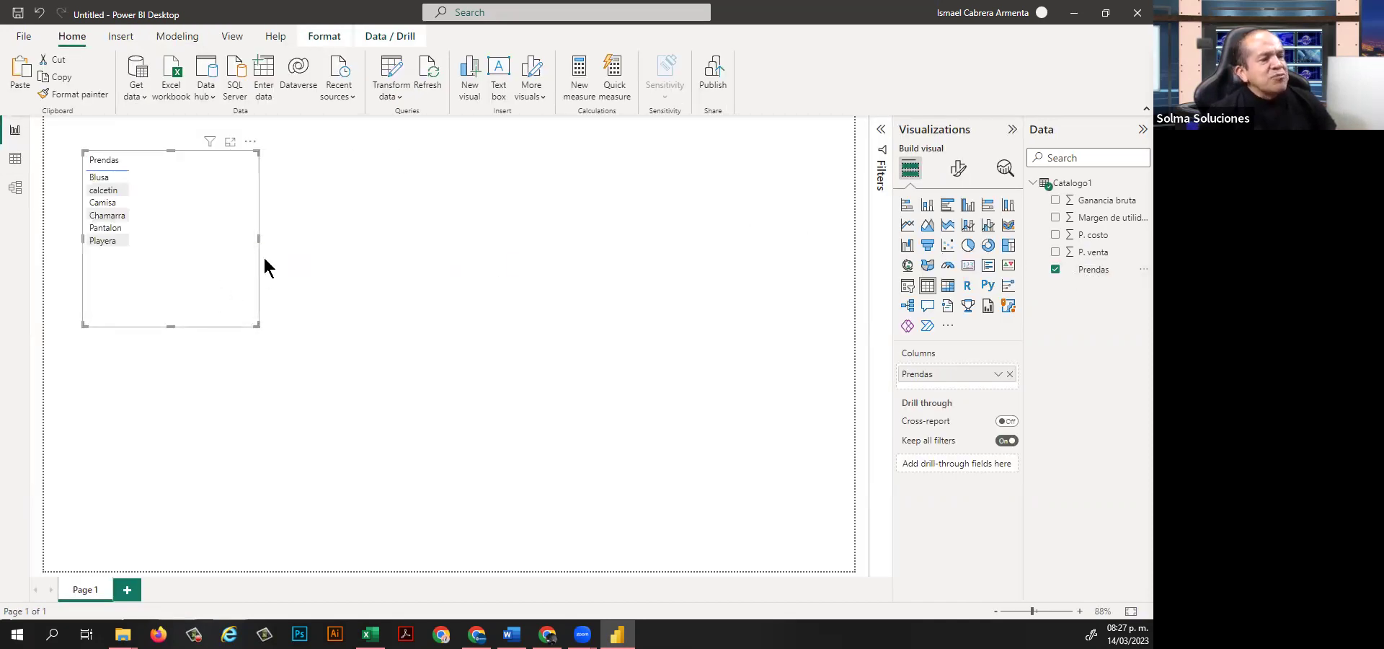
pyautogui.moveTo(1097, 238); pyautogui.dragTo(210, 241)
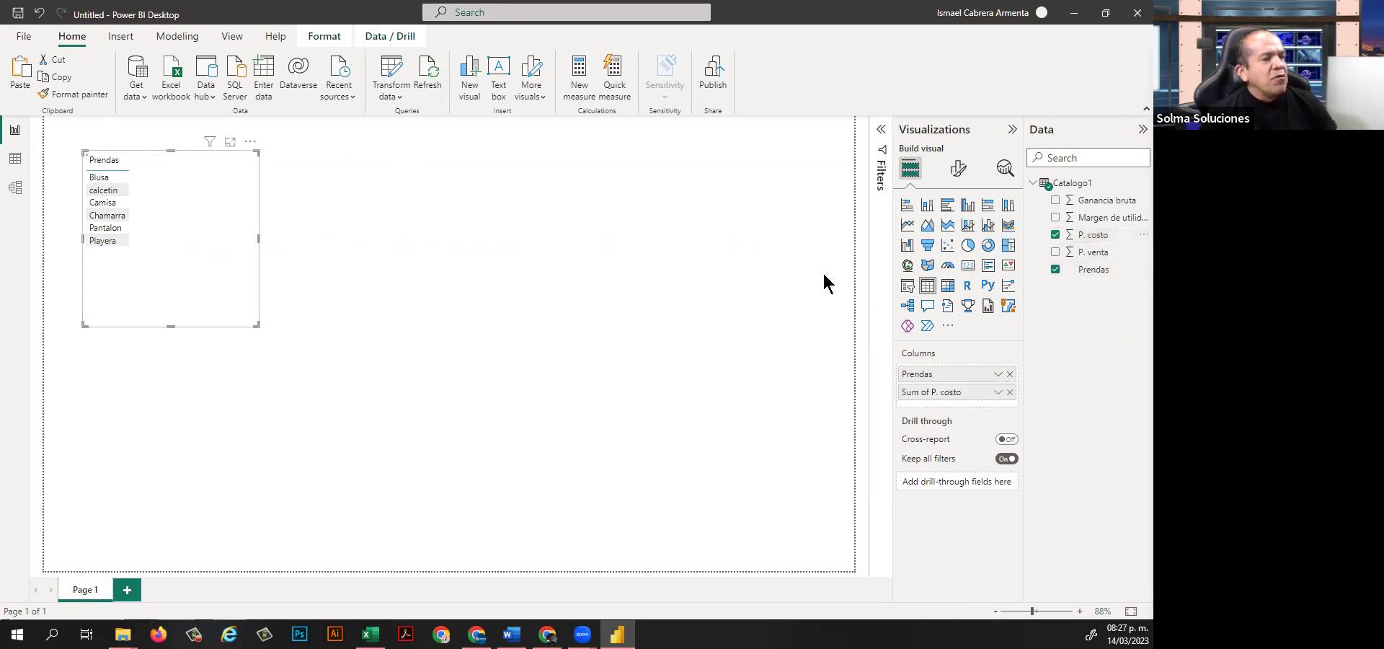
pyautogui.moveTo(1095, 258); pyautogui.dragTo(637, 278)
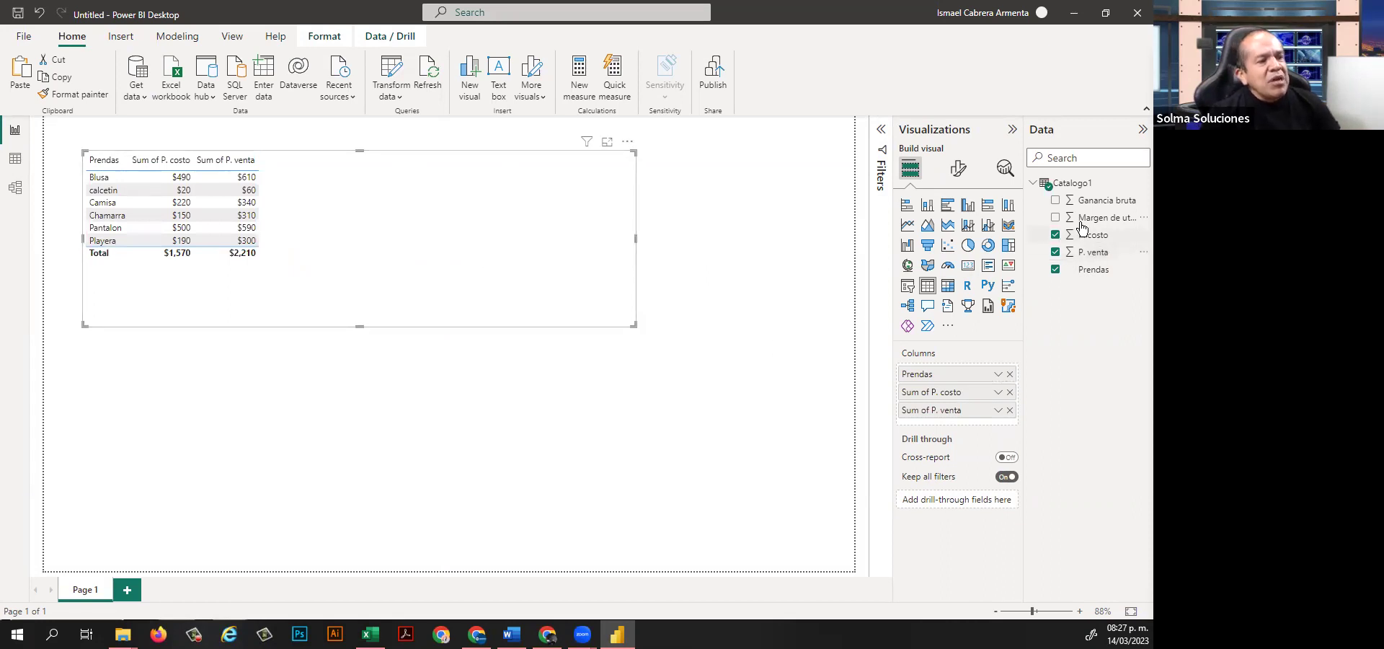
pyautogui.moveTo(1091, 208); pyautogui.dragTo(380, 217)
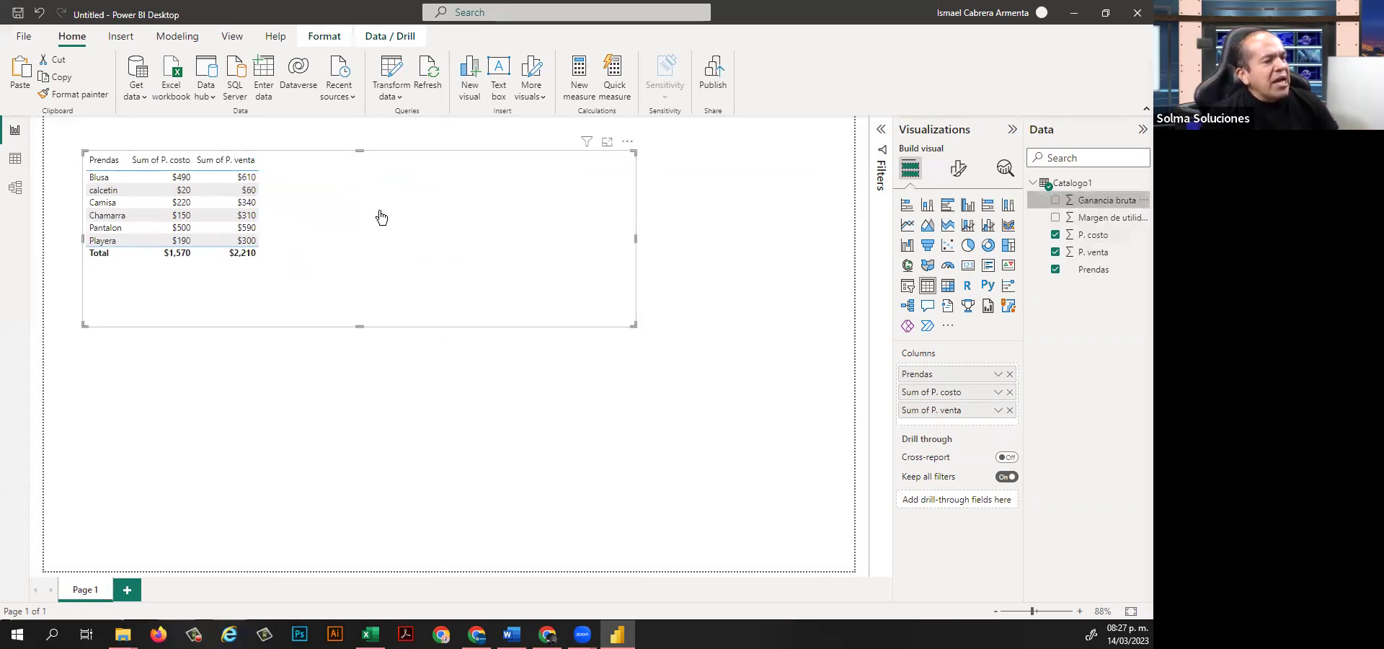
pyautogui.moveTo(1083, 216); pyautogui.dragTo(531, 210)
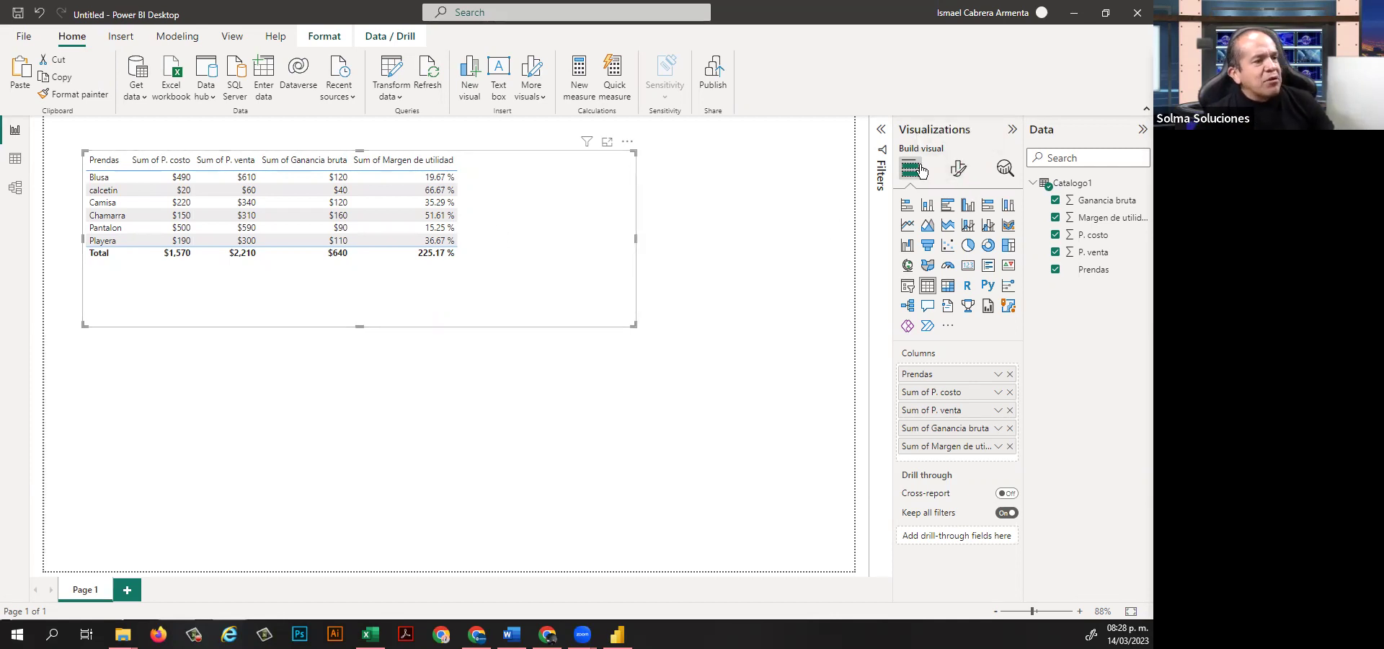
# Set the font size of the table visual's values to 18.
pyautogui.click(958, 168)
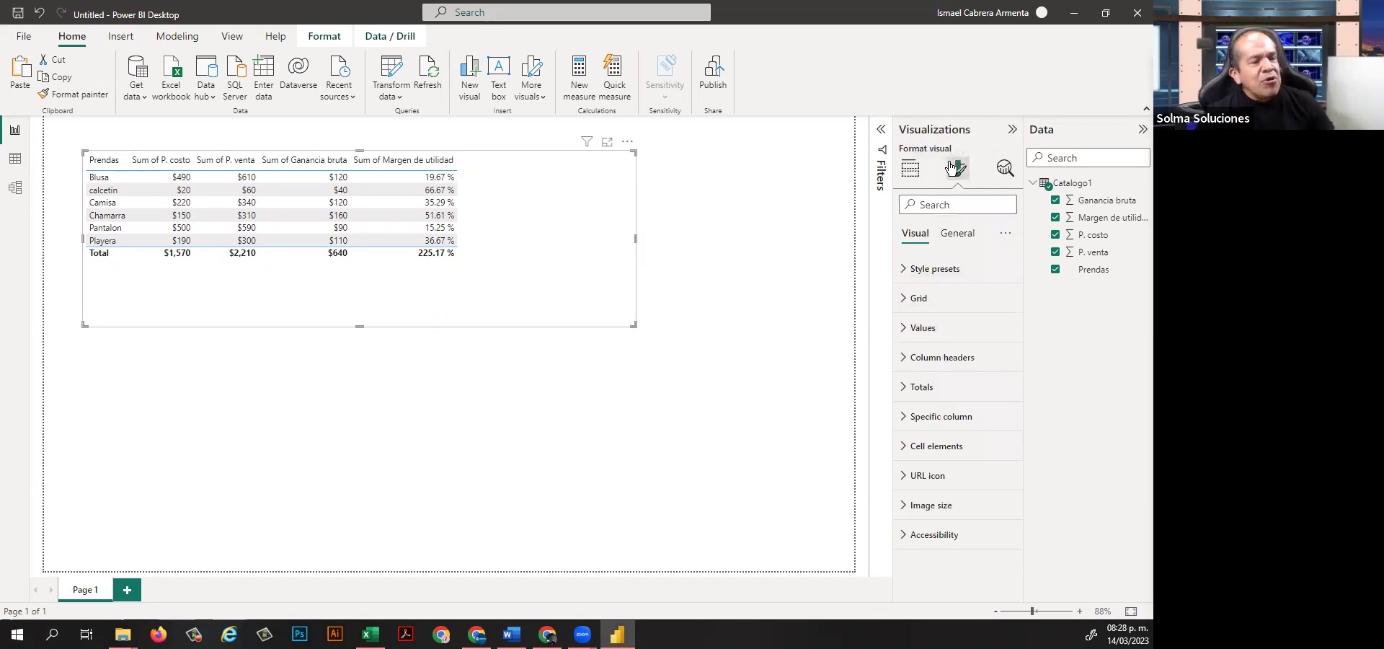
pyautogui.click(910, 328)
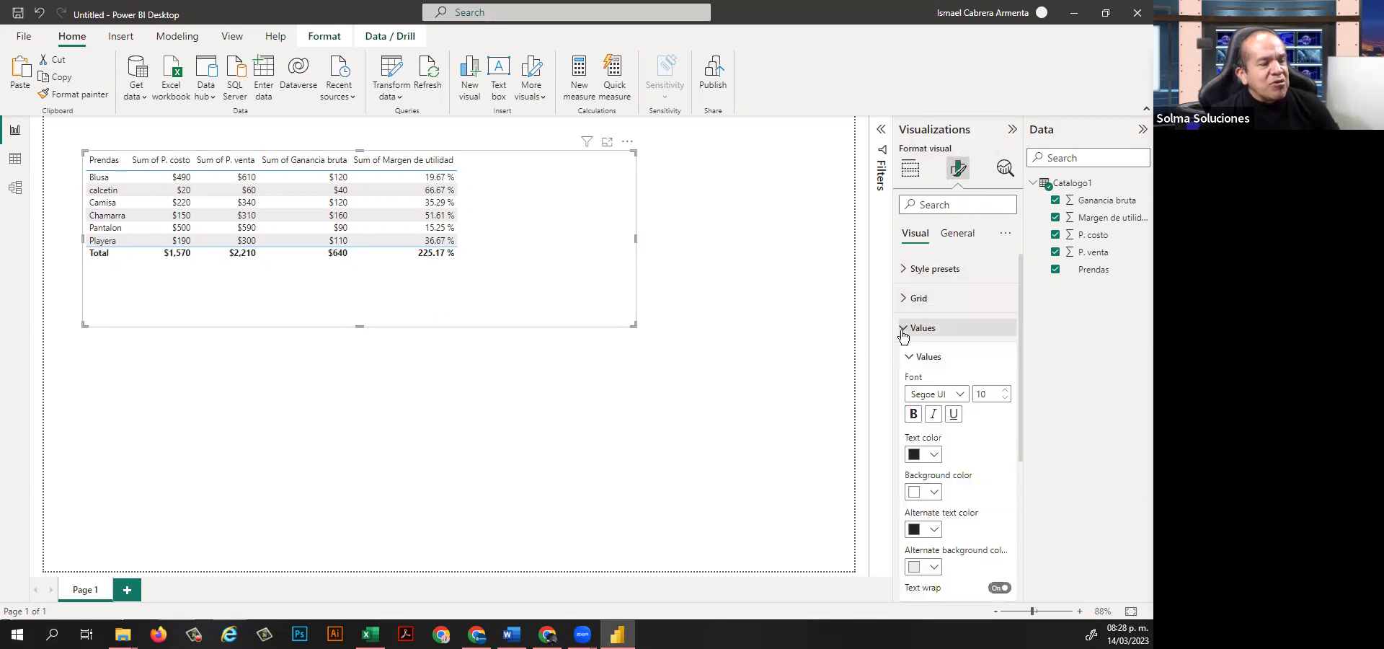
pyautogui.doubleClick(981, 393)
pyautogui.write('18')
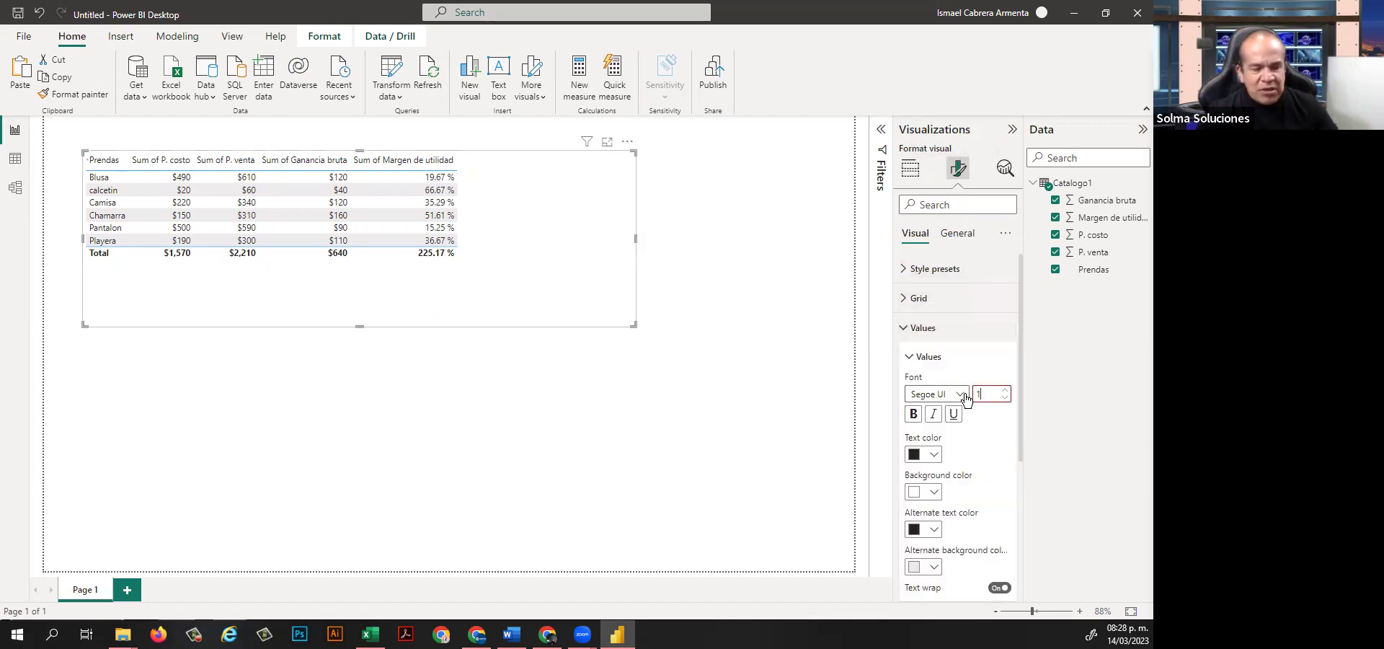
pyautogui.click(905, 330)
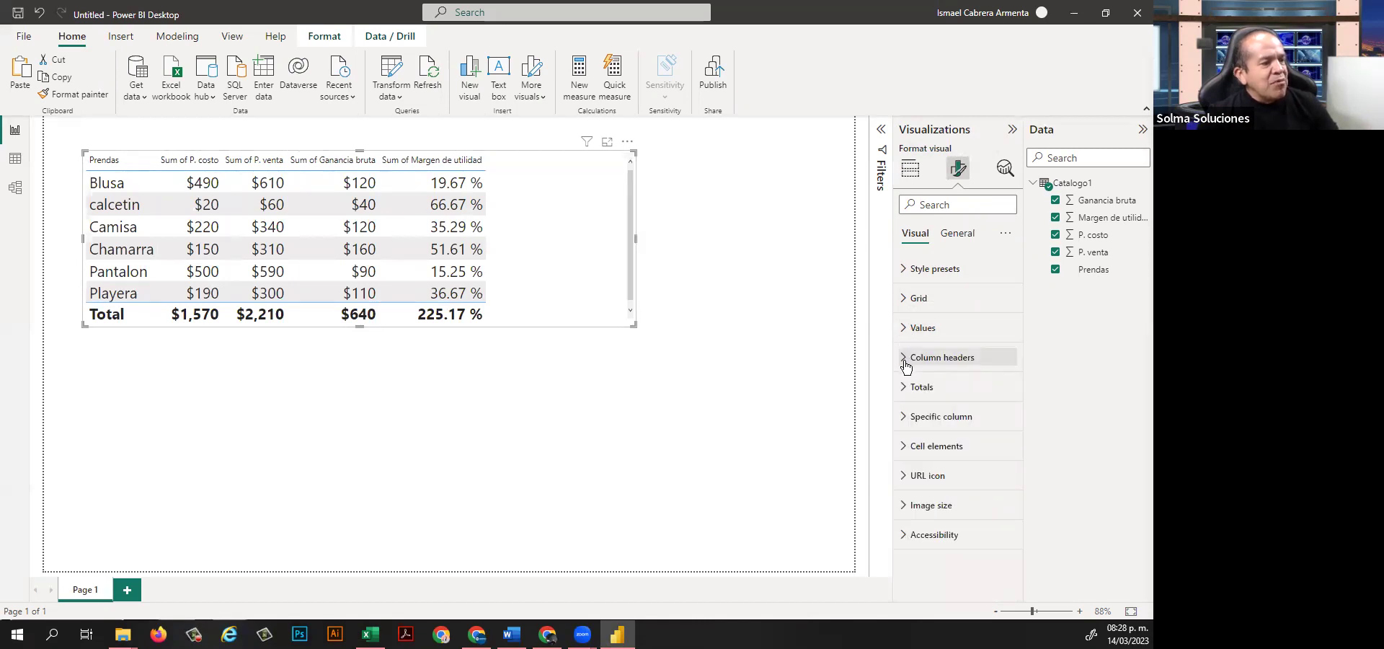
# Set the column headers' font size to 18 and widen the table visual to fit all its columns.
pyautogui.click(905, 364)
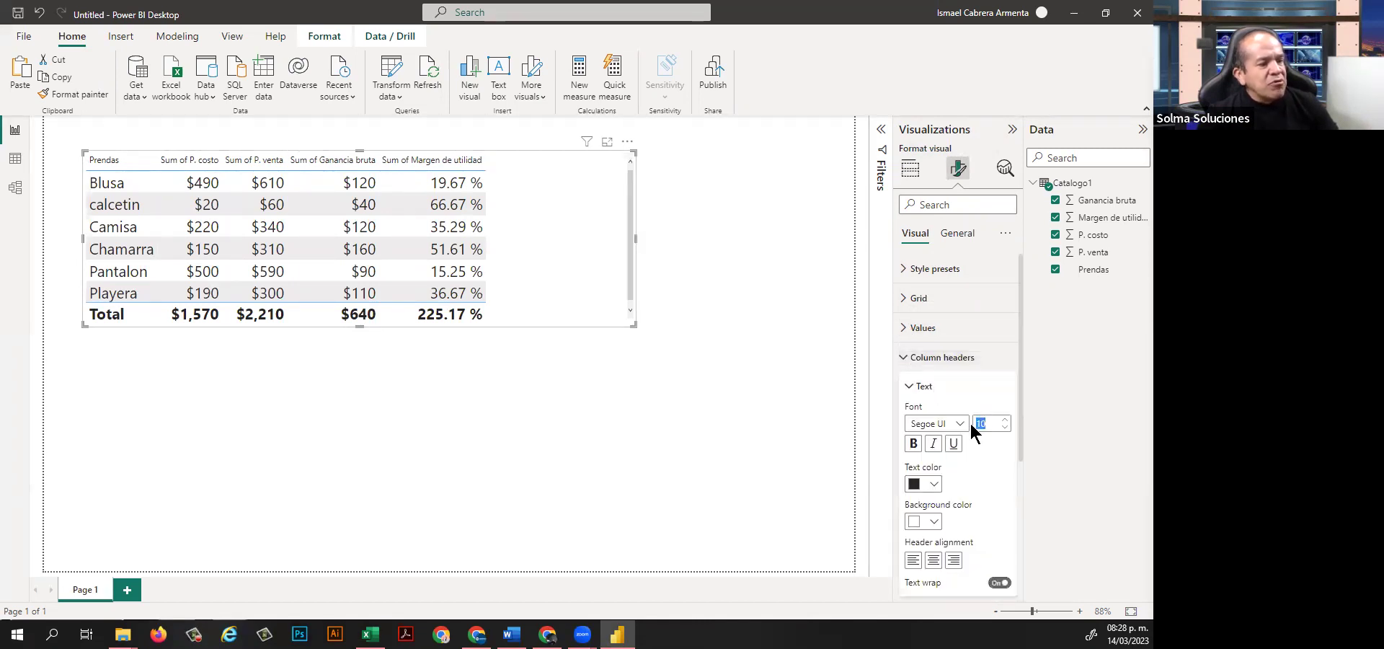
pyautogui.write('18')
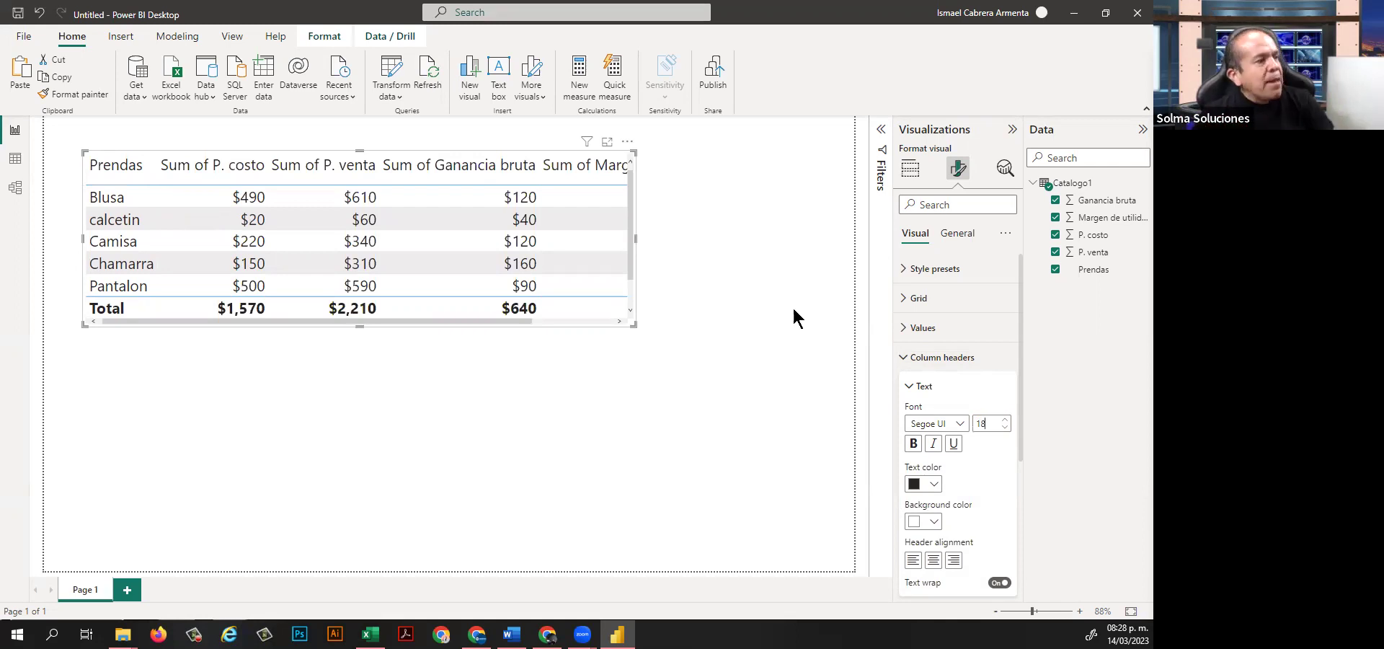
pyautogui.moveTo(635, 238); pyautogui.dragTo(764, 278)
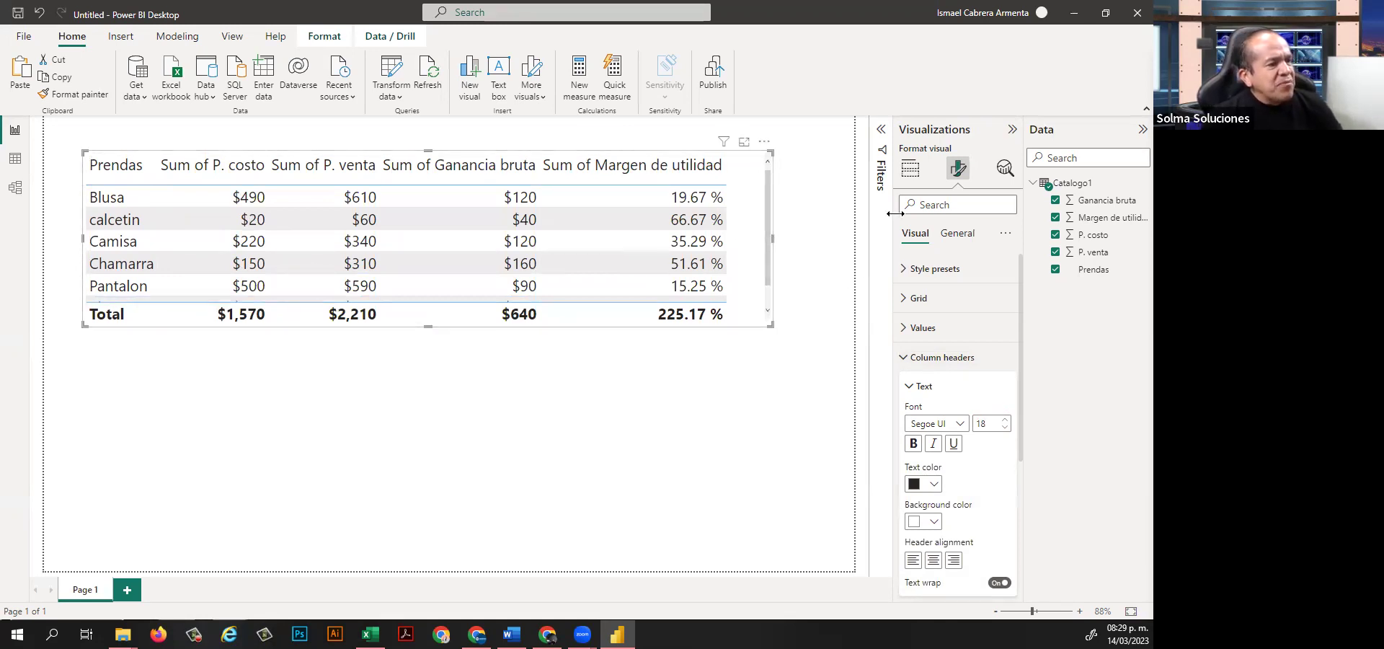
# Rename the Sum of P. costo column to P. costo for this table visual.
pyautogui.click(911, 169)
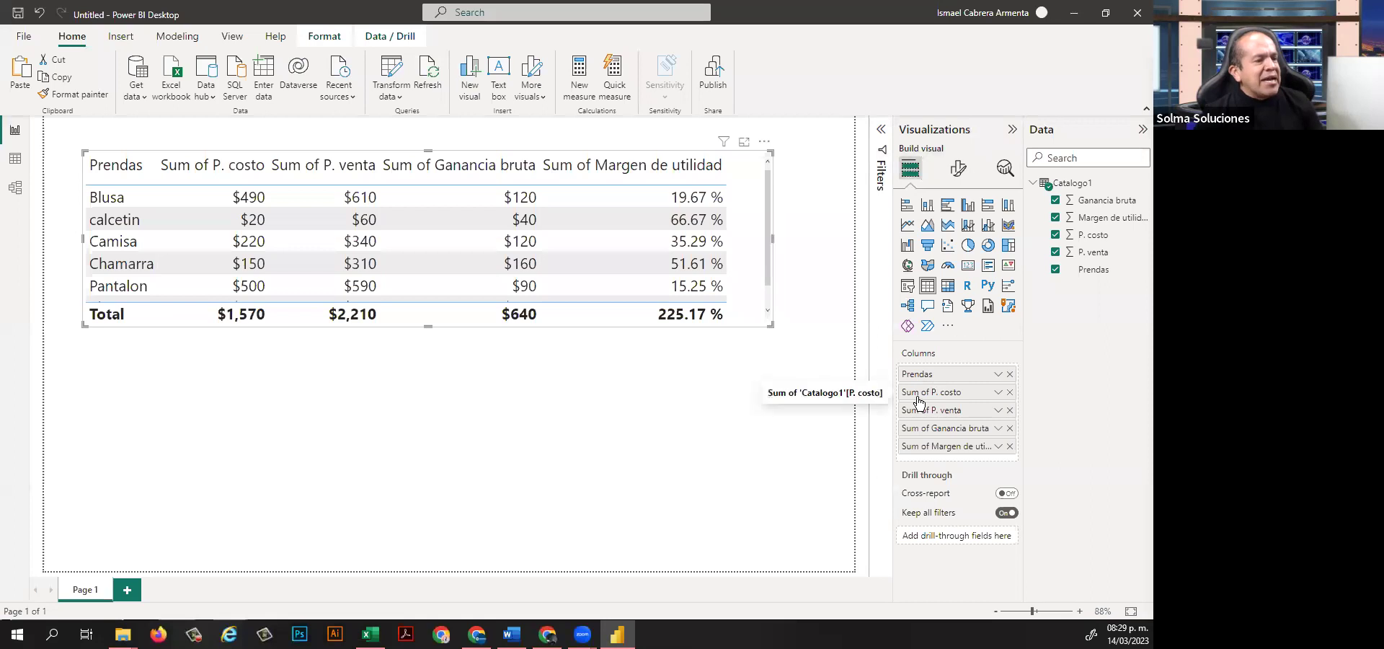
pyautogui.click(998, 394)
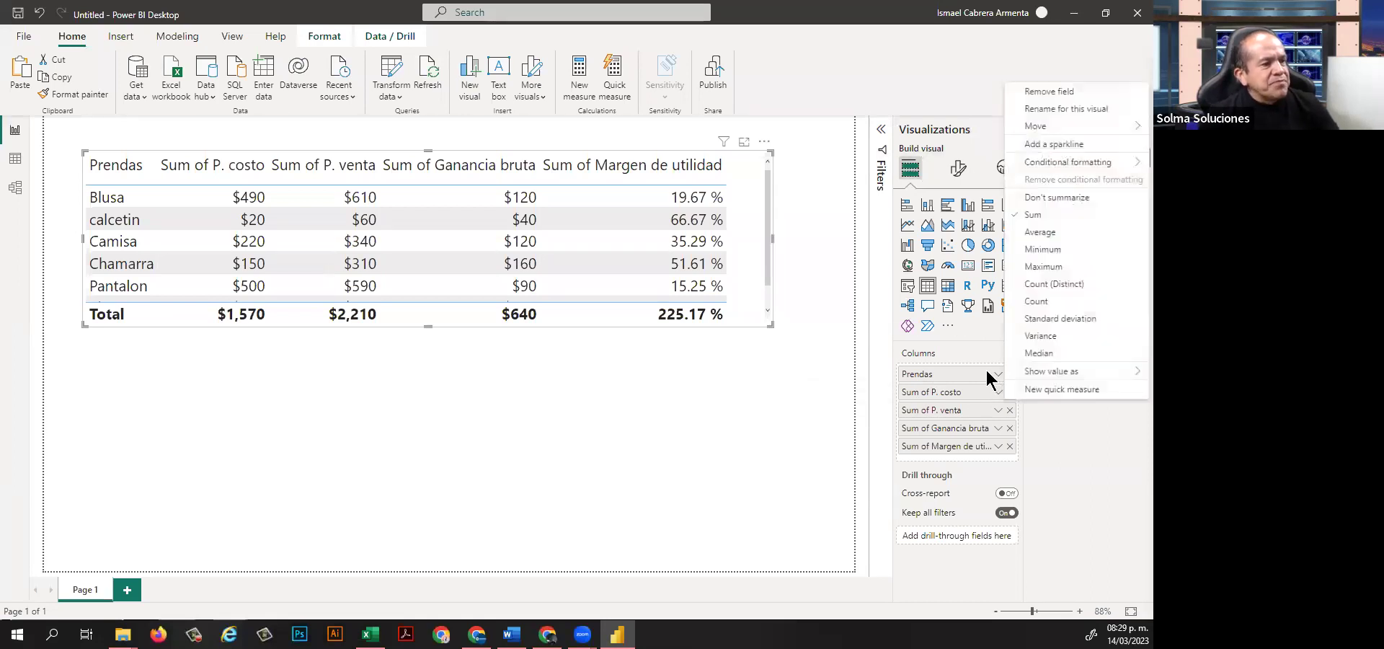
pyautogui.click(1045, 108)
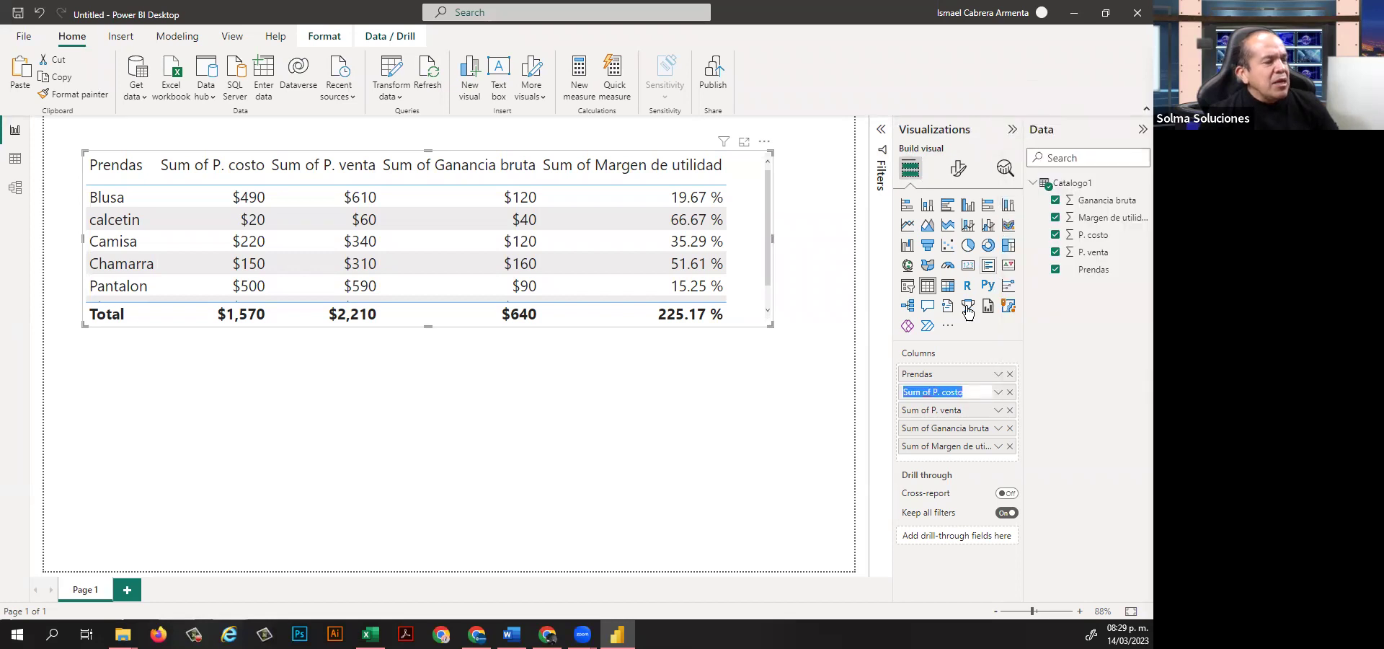
pyautogui.click(934, 389)
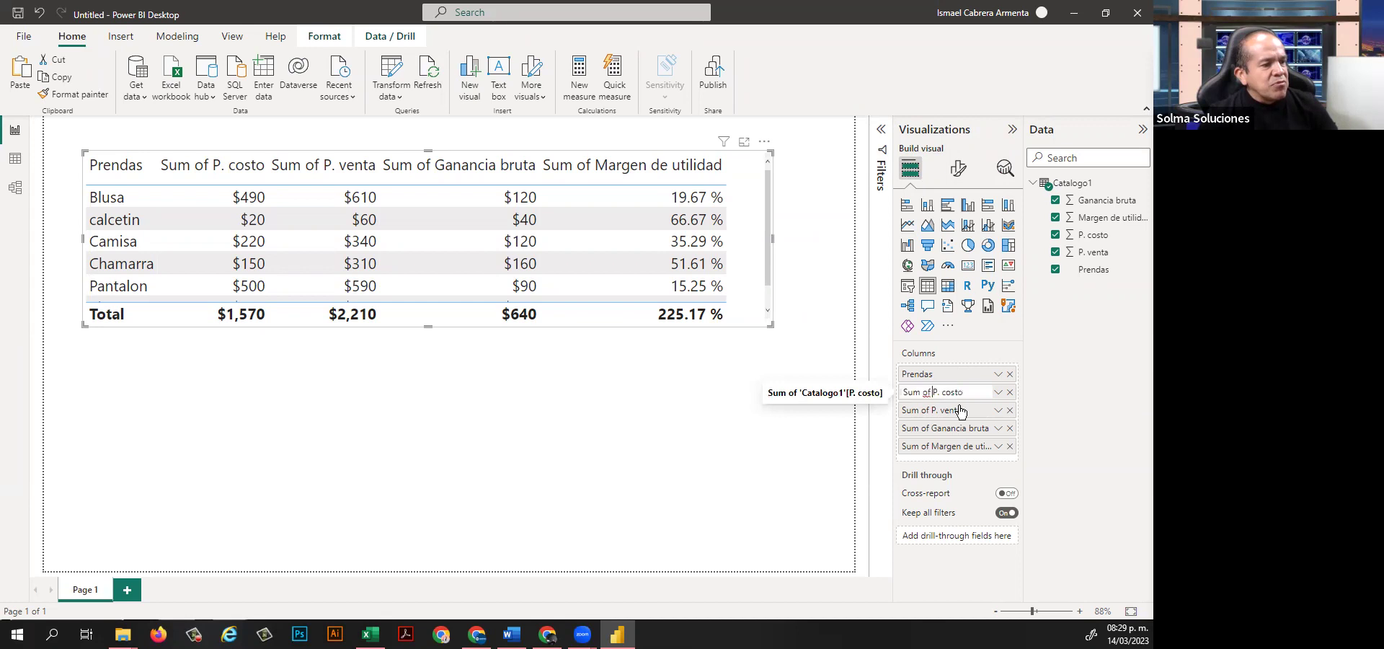
pyautogui.press('BackSpace')
pyautogui.press('BackSpace')
pyautogui.press('BackSpace')
pyautogui.press('BackSpace')
pyautogui.press('BackSpace')
pyautogui.press('BackSpace')
pyautogui.press('BackSpace')
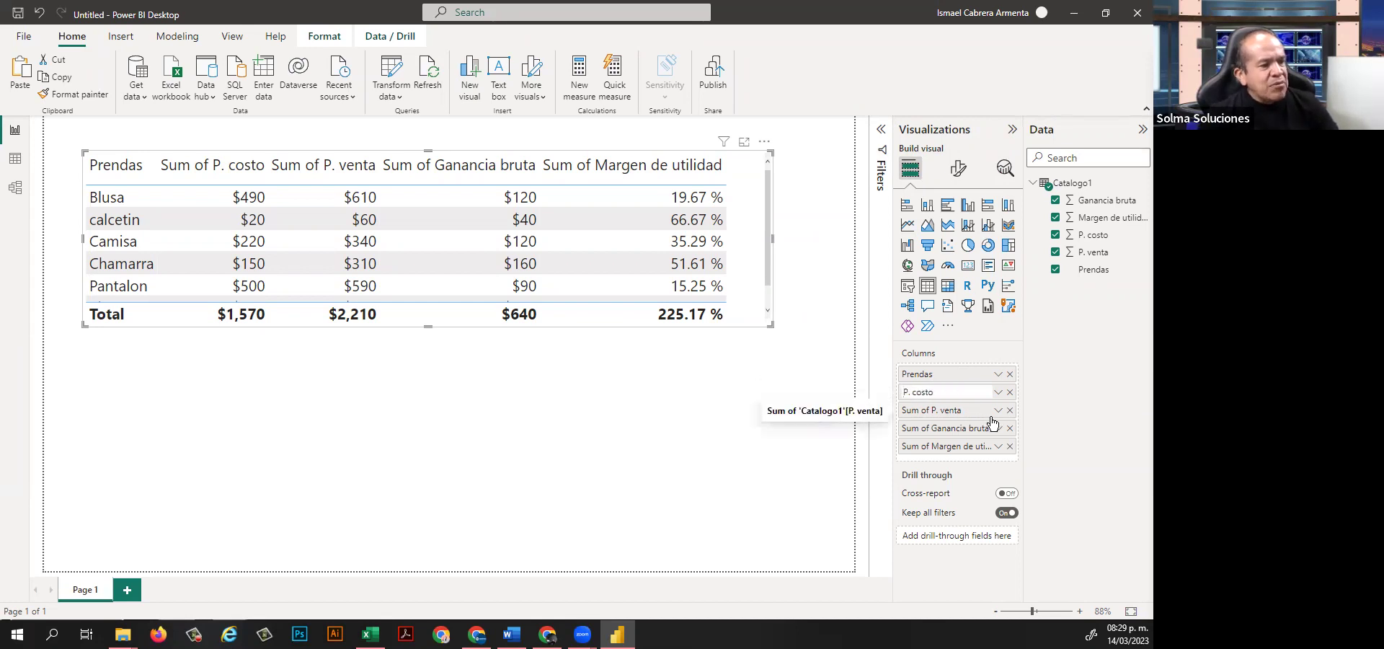
pyautogui.press('Return')
# Rename the Sum of P. venta column to P. venta for the table visual.
pyautogui.click(998, 411)
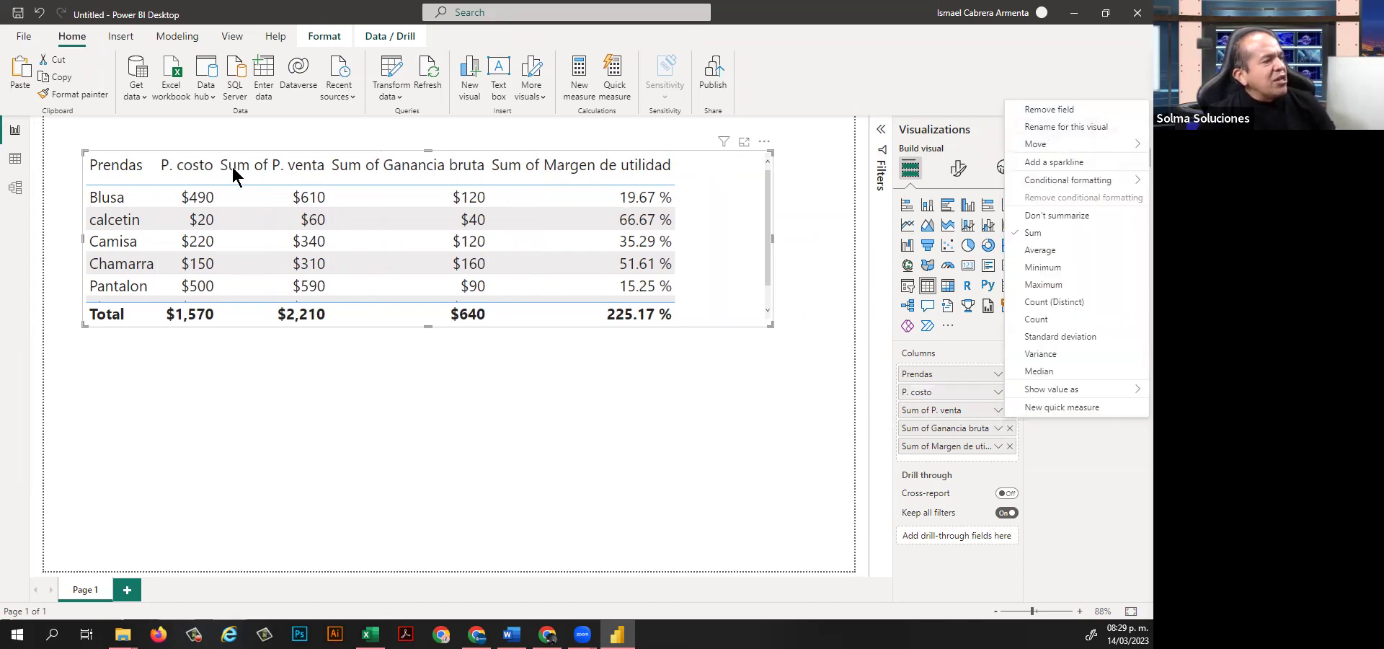
pyautogui.click(1066, 126)
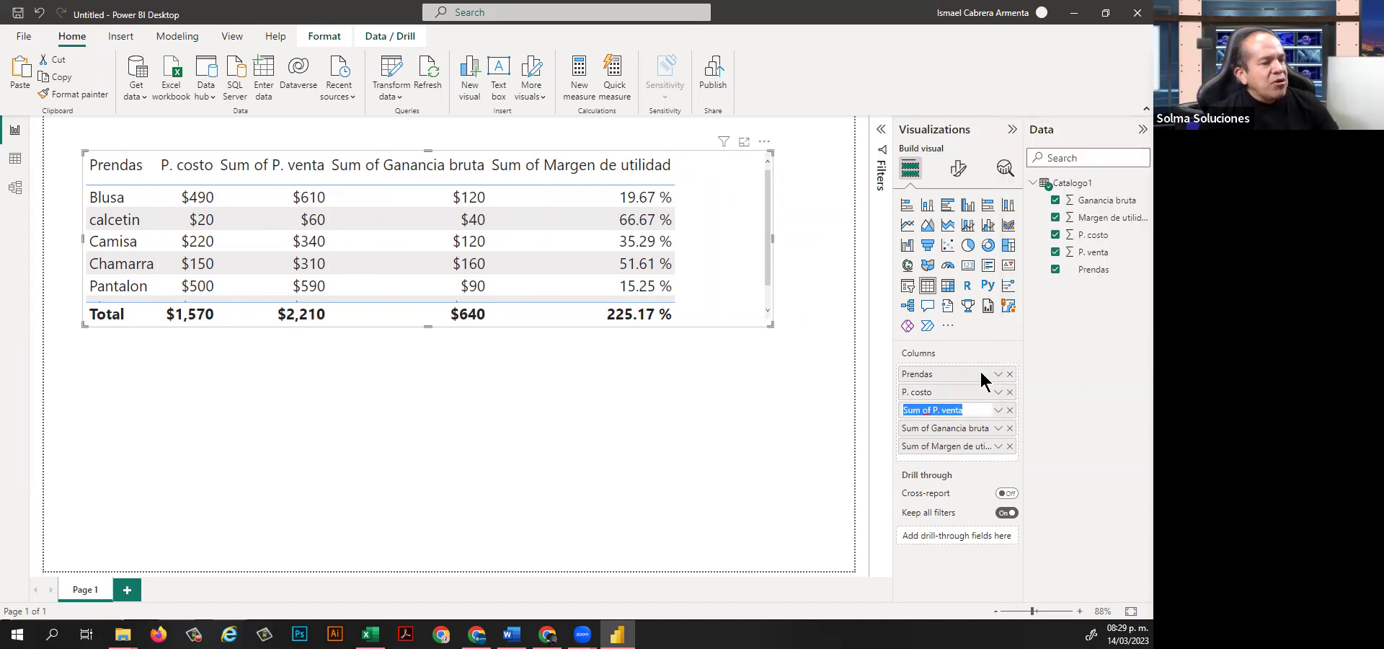
pyautogui.click(932, 410)
pyautogui.press('BackSpace')
pyautogui.press('BackSpace')
pyautogui.press('BackSpace')
pyautogui.press('BackSpace')
pyautogui.press('BackSpace')
pyautogui.press('BackSpace')
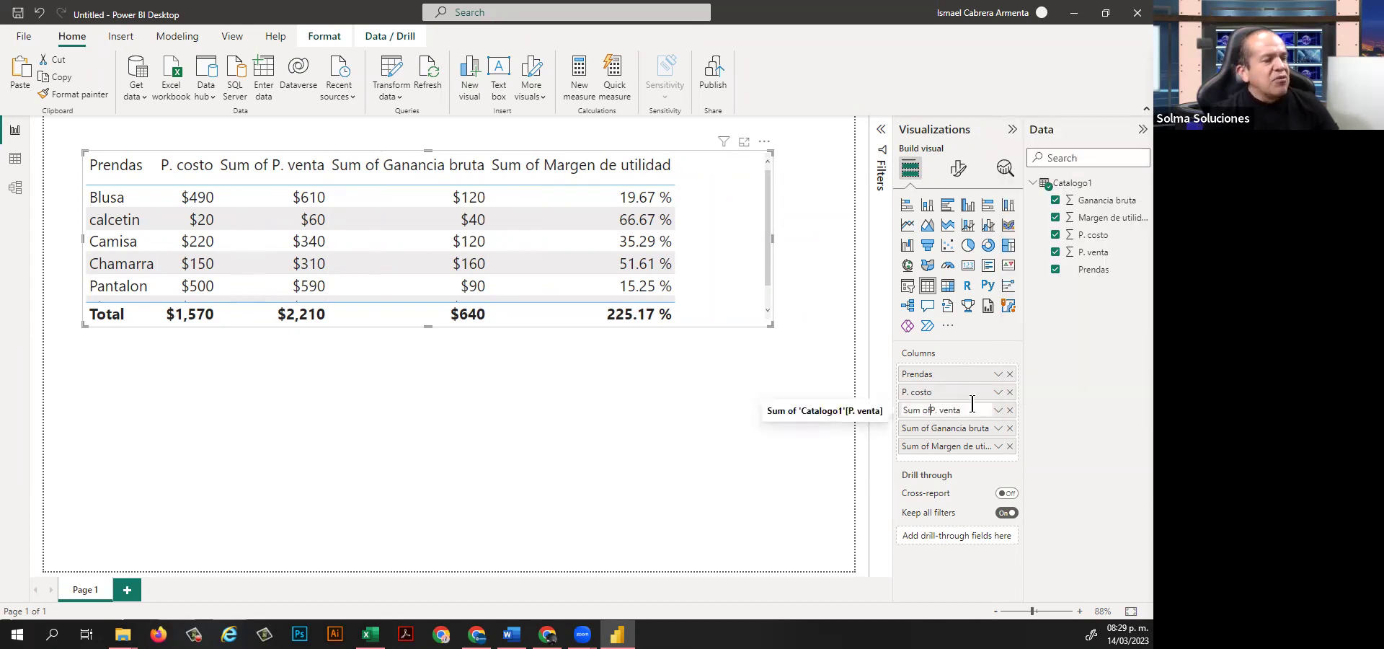
pyautogui.click(997, 433)
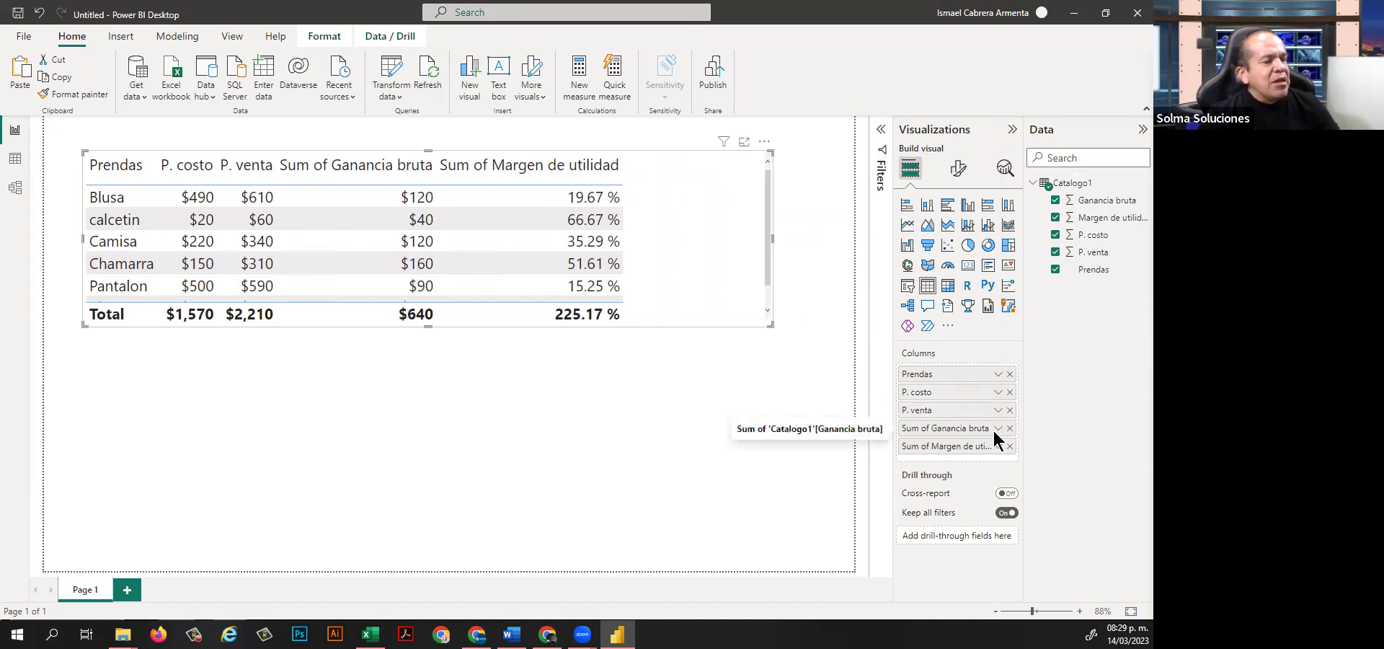
# Rename the Sum of Ganancia bruta column to Ganancia for the table visual.
pyautogui.click(997, 431)
pyautogui.click(1065, 145)
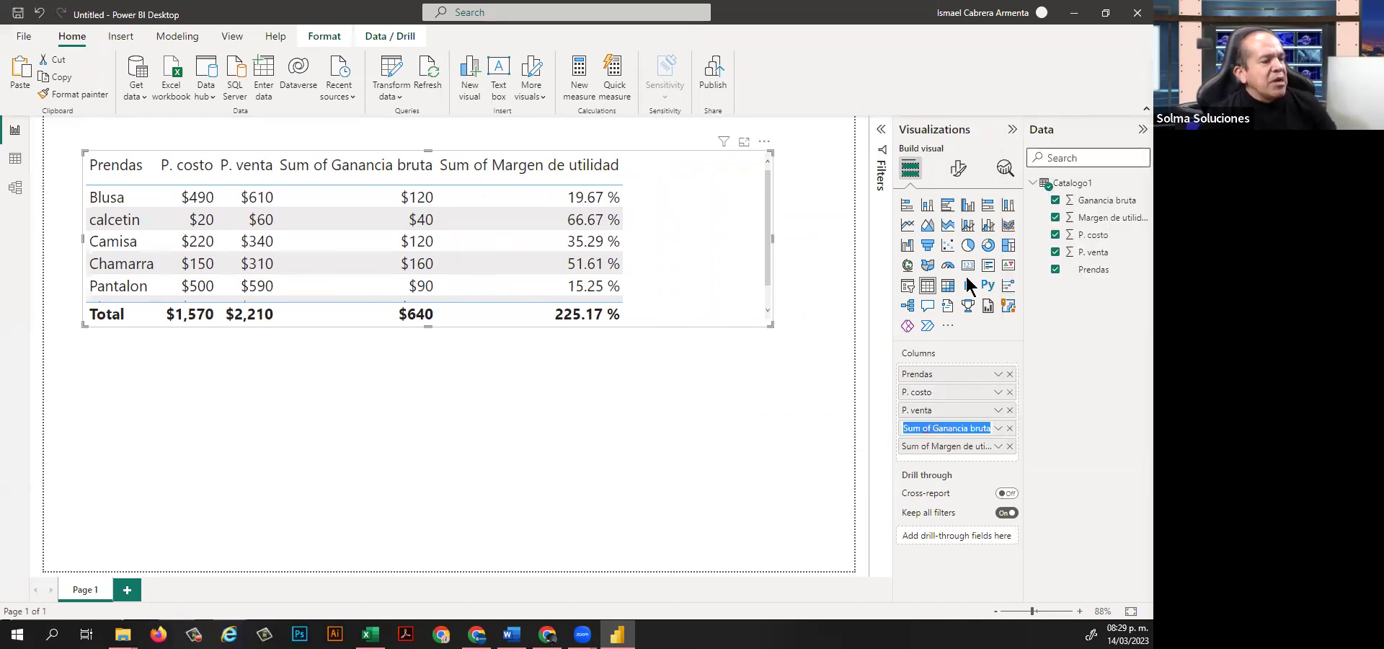
pyautogui.click(941, 431)
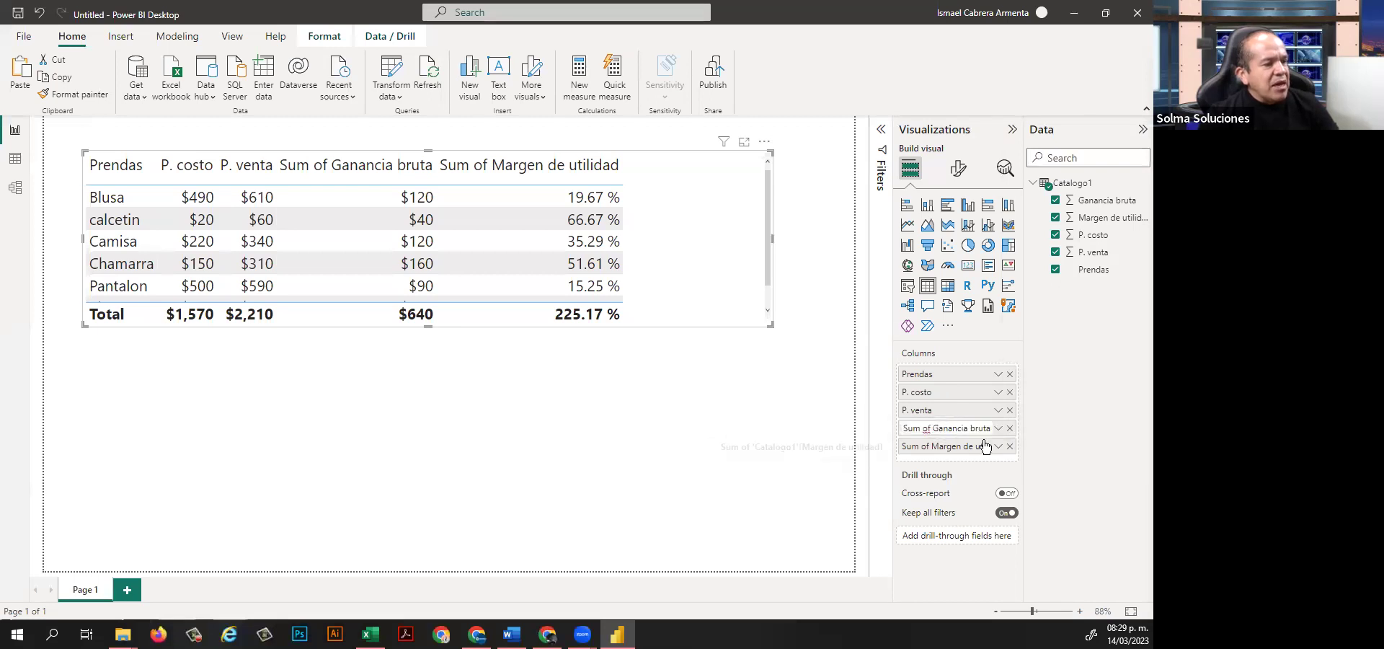
pyautogui.press('BackSpace')
pyautogui.press('BackSpace')
pyautogui.press('BackSpace')
pyautogui.press('BackSpace')
pyautogui.press('BackSpace')
pyautogui.press('BackSpace')
pyautogui.press('BackSpace')
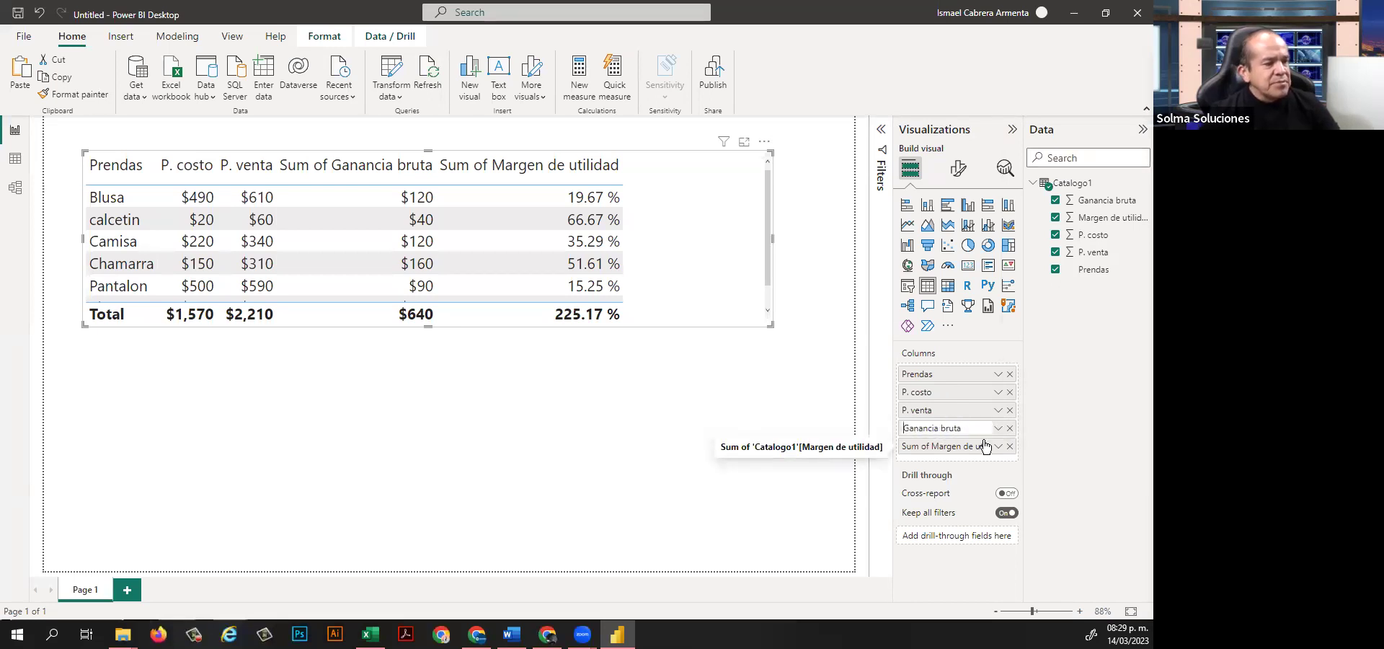
pyautogui.click(970, 429)
pyautogui.press('BackSpace')
pyautogui.press('BackSpace')
pyautogui.press('BackSpace')
pyautogui.press('BackSpace')
pyautogui.press('BackSpace')
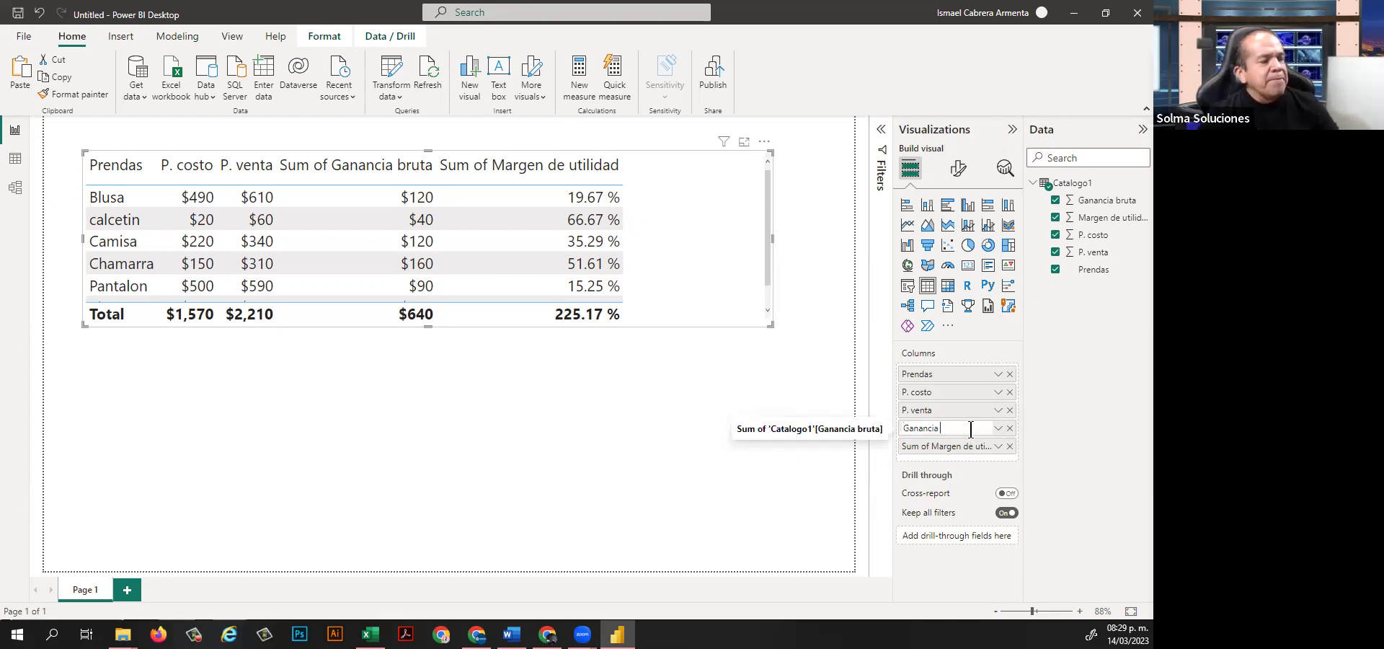
pyautogui.click(998, 451)
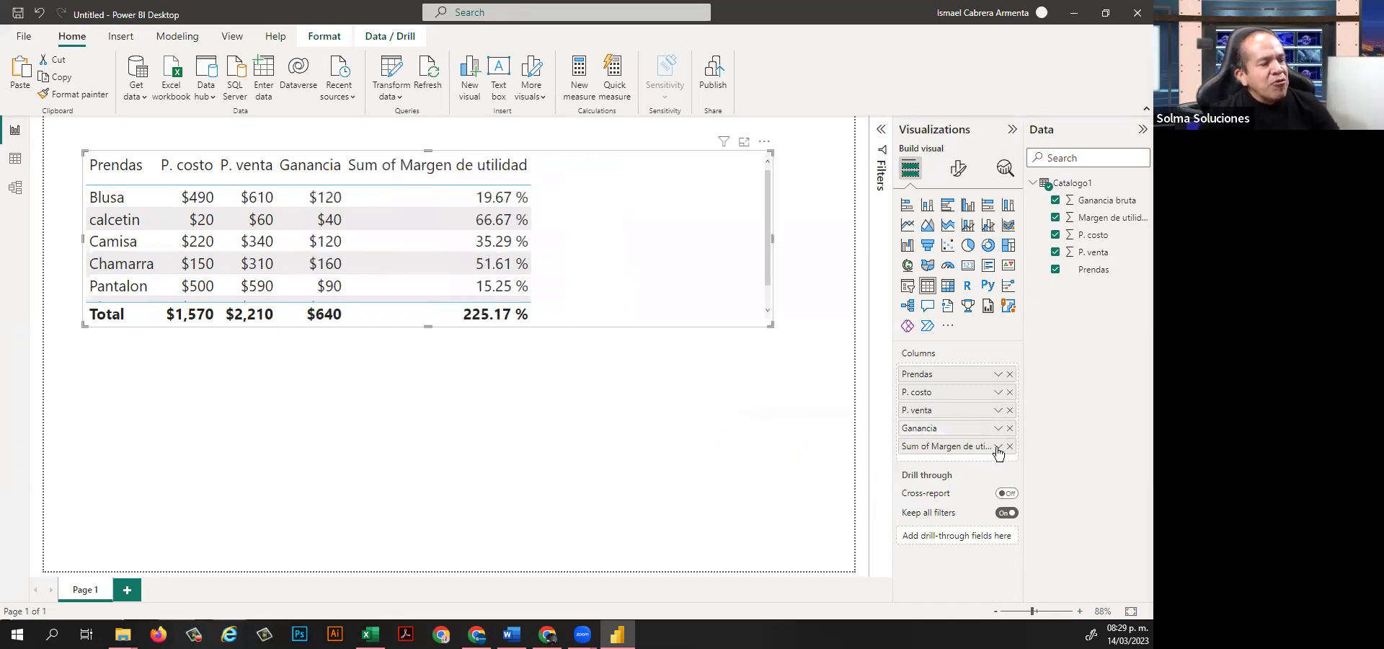
# Try to rename the Sum of Margen de utilidad column to Margen de utilidad for the table visual.
pyautogui.click(998, 447)
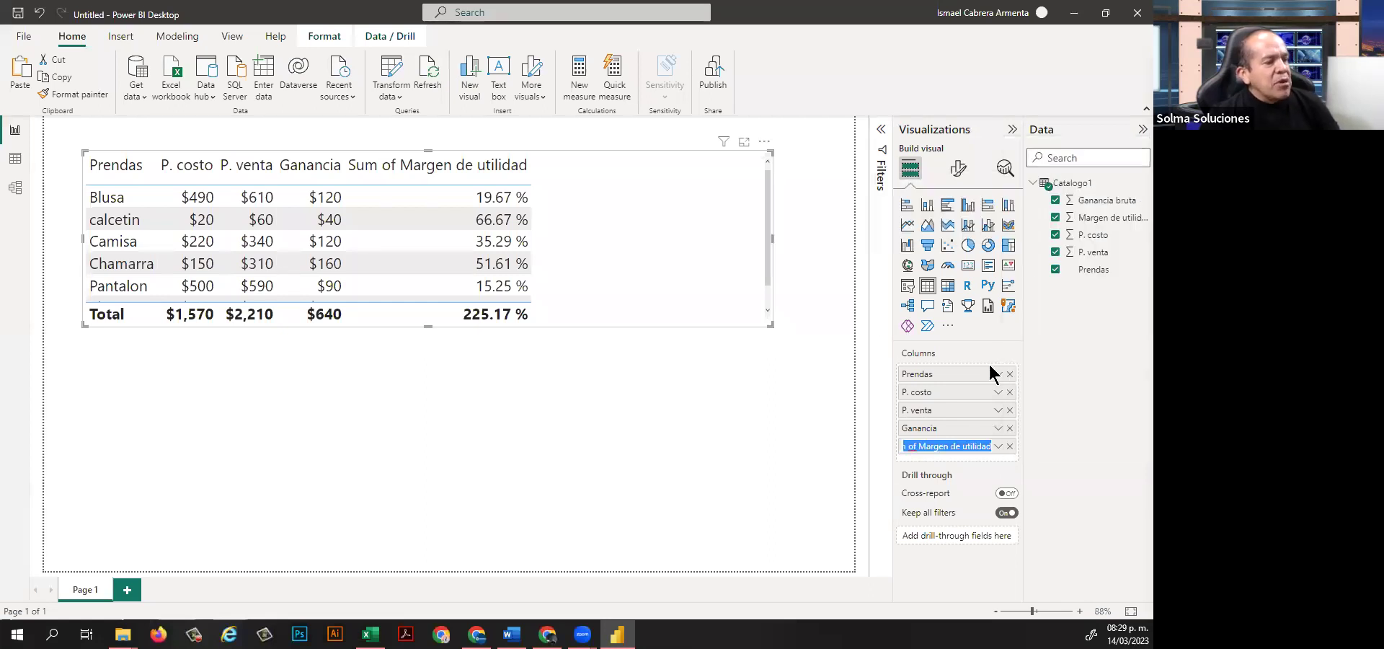
pyautogui.click(926, 448)
pyautogui.press('Return')
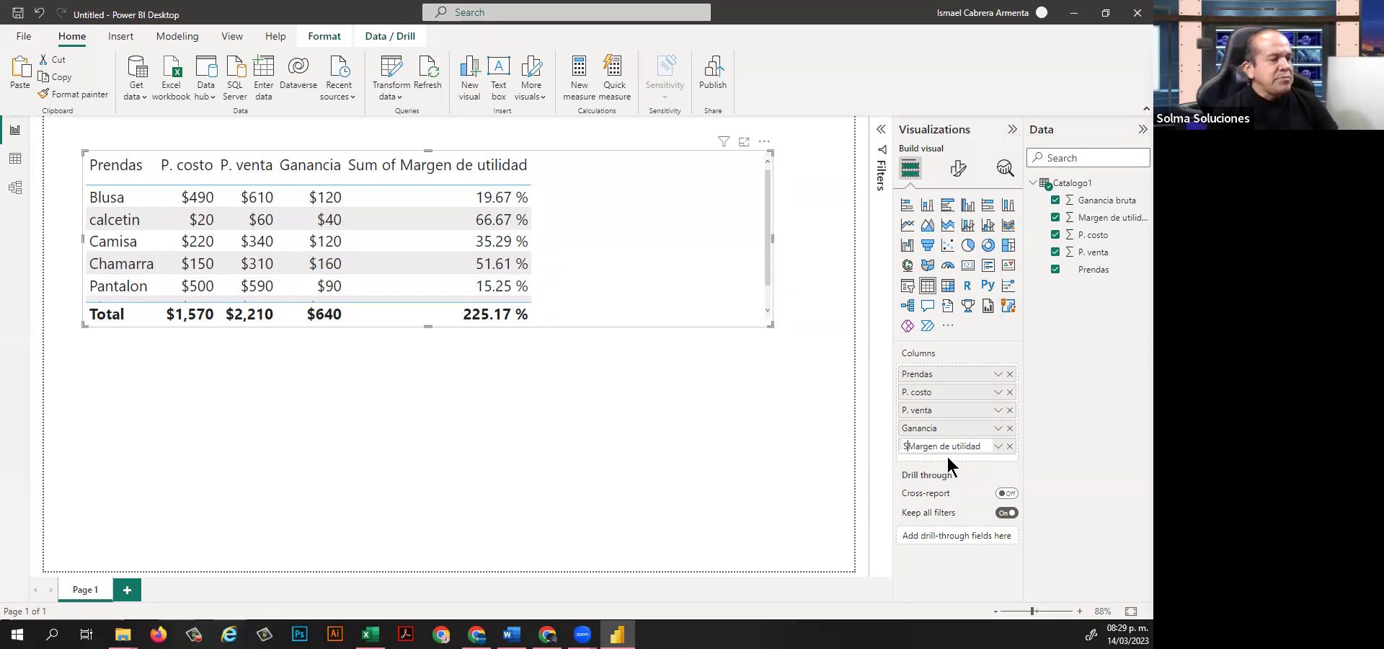
pyautogui.click(716, 451)
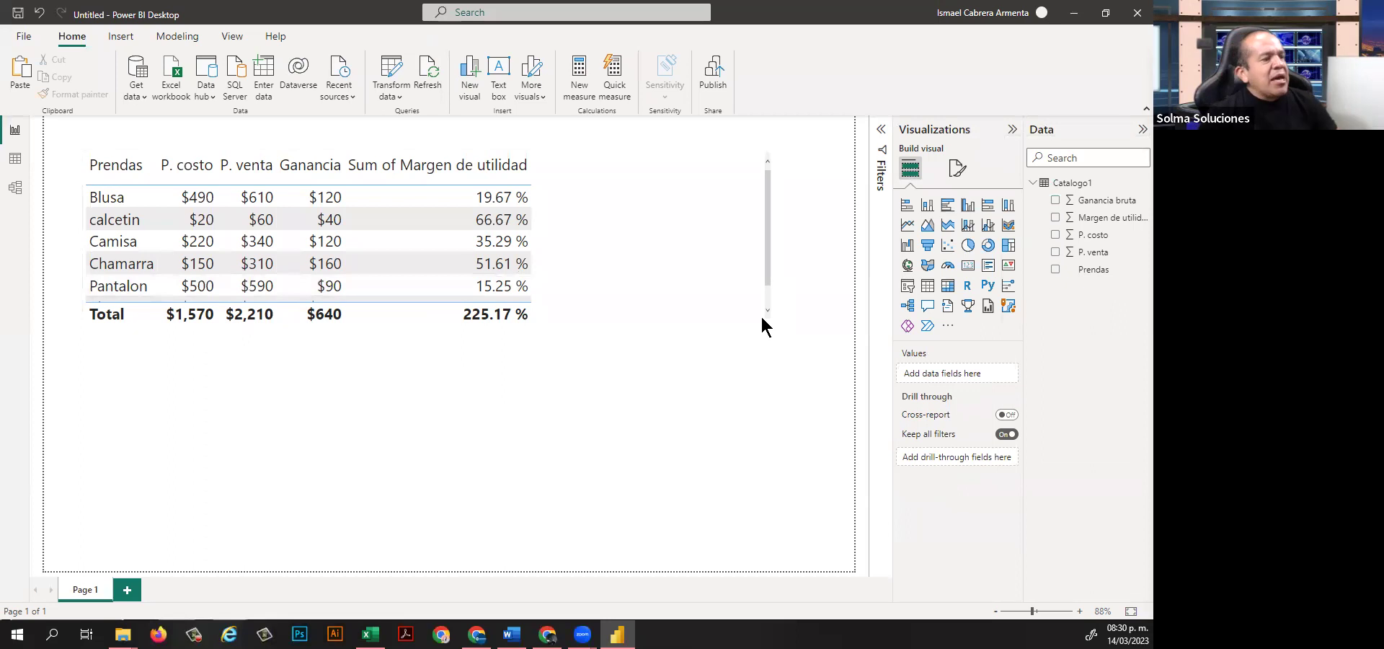
# Increase the table visual's height so all garment rows and the total fit without scrolling.
pyautogui.click(768, 265)
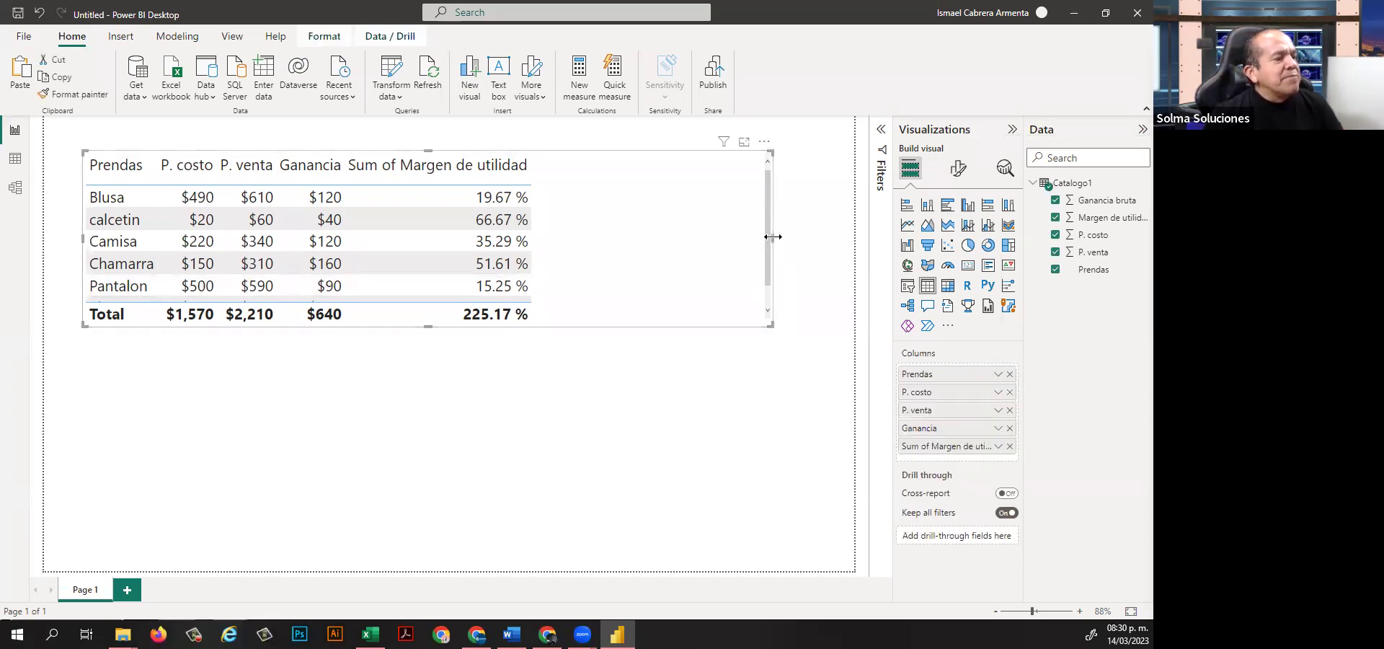
pyautogui.click(426, 328)
pyautogui.click(427, 328)
pyautogui.moveTo(427, 326); pyautogui.dragTo(428, 394)
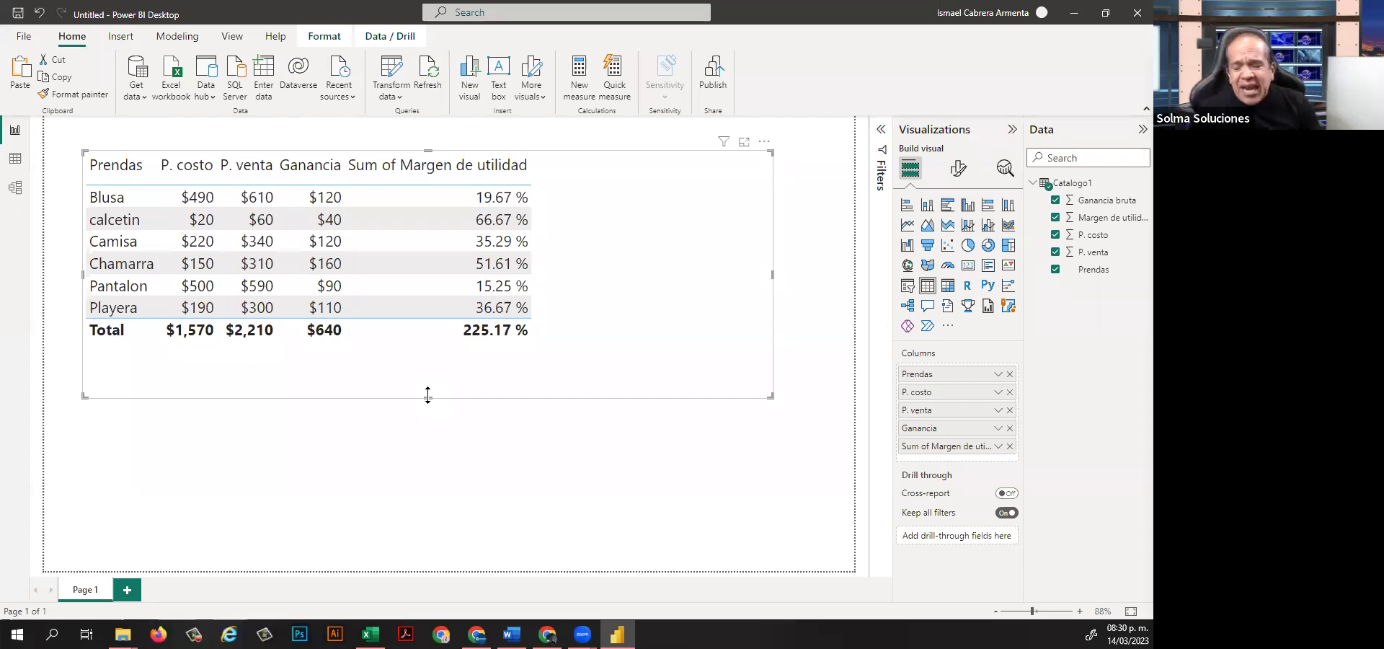
pyautogui.moveTo(428, 395); pyautogui.dragTo(430, 363)
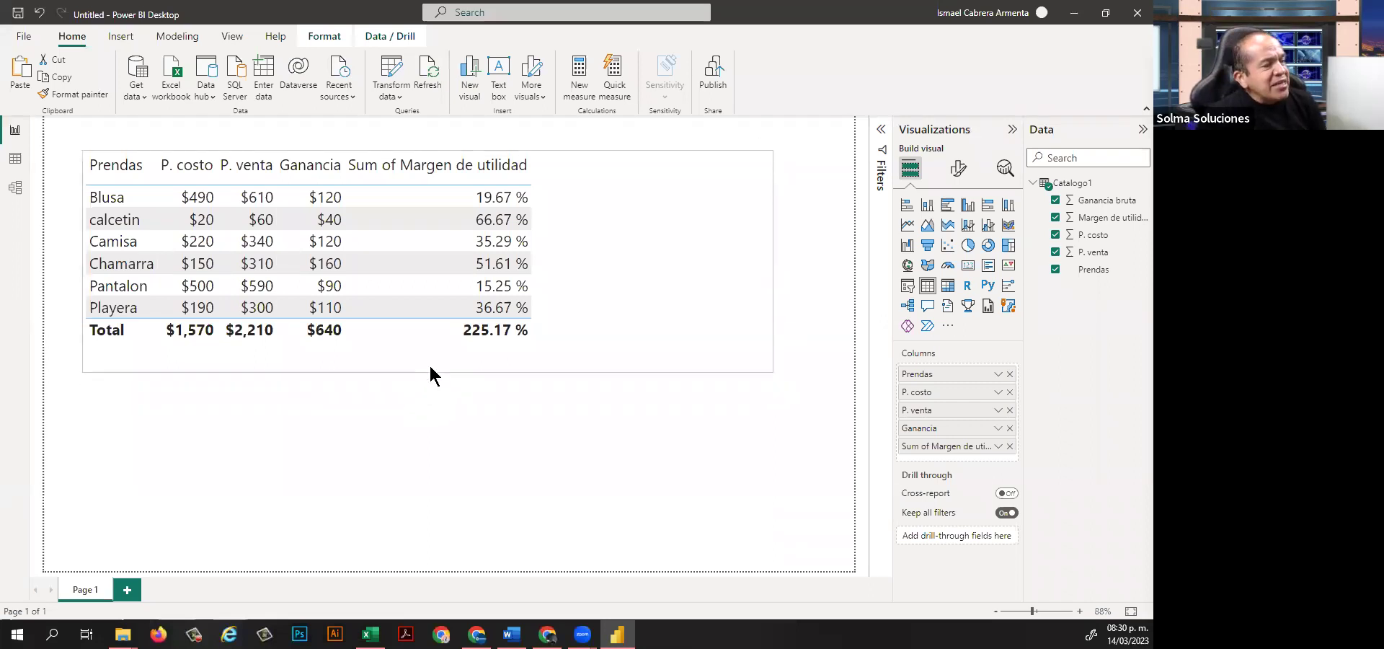
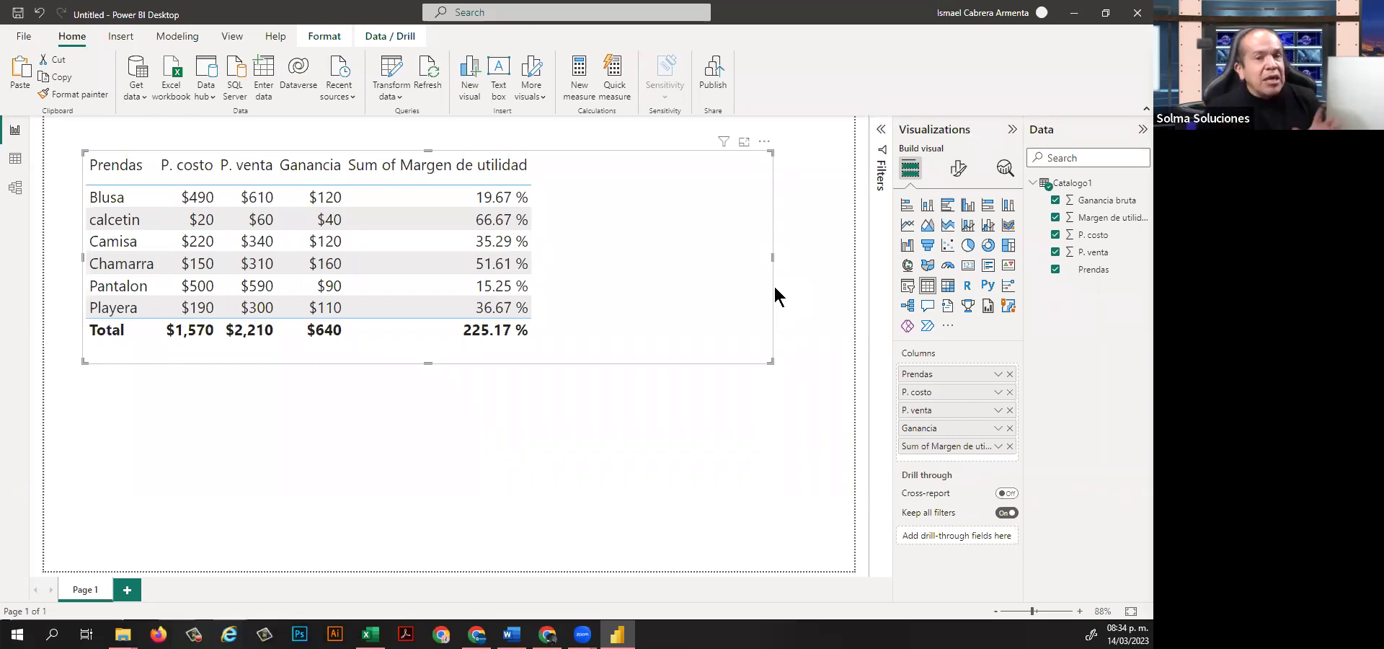
# Add a stacked column chart aligned below the table and put Prendas on its X-axis.
pyautogui.click(404, 417)
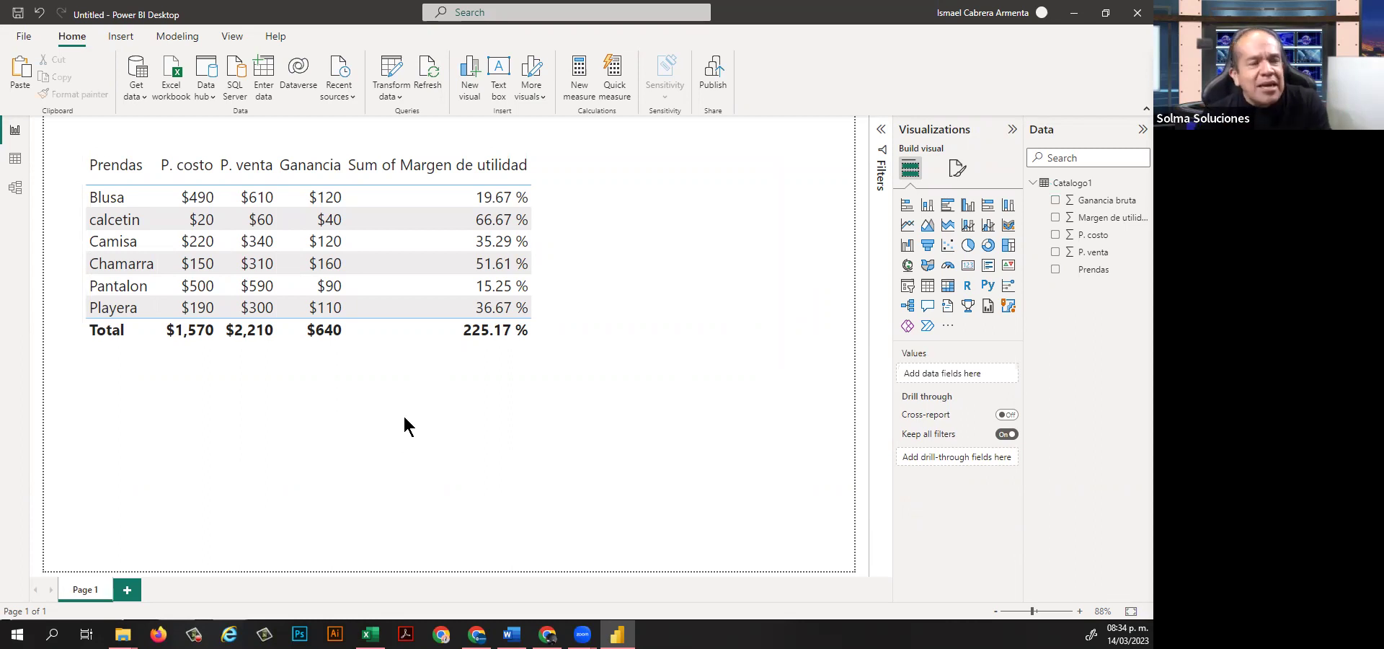
pyautogui.click(927, 206)
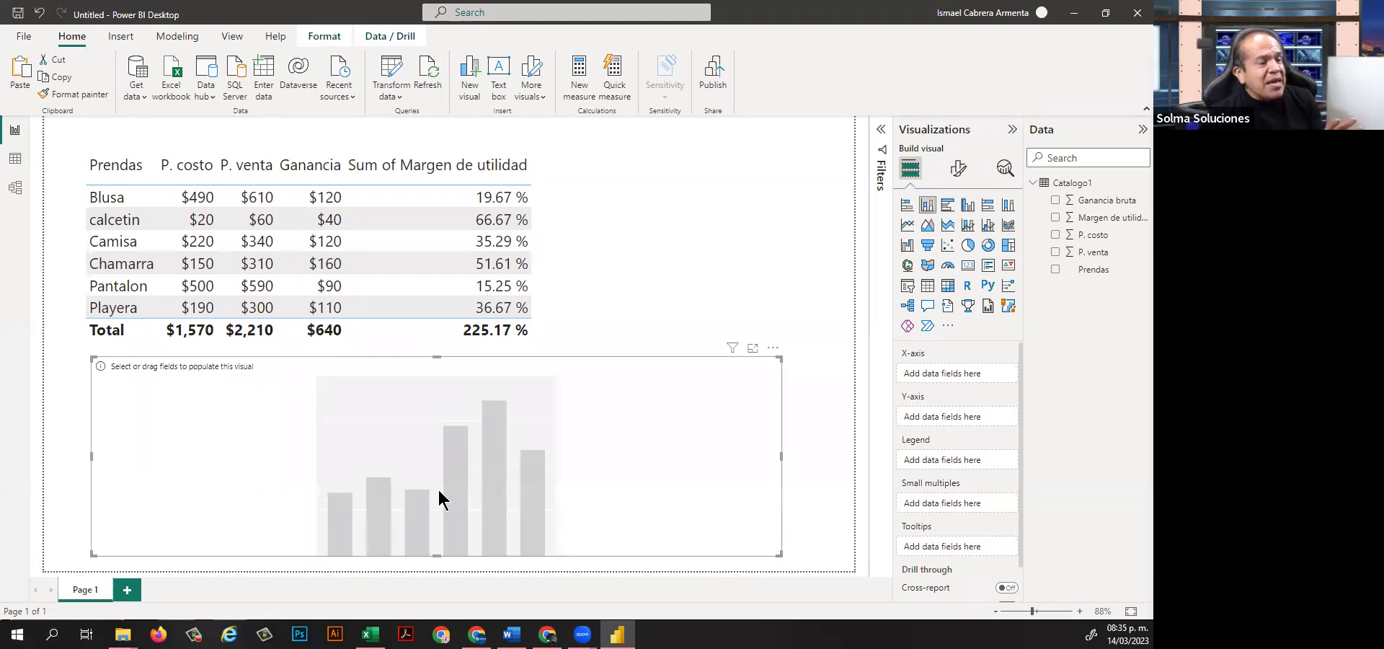
pyautogui.moveTo(439, 489); pyautogui.dragTo(431, 489)
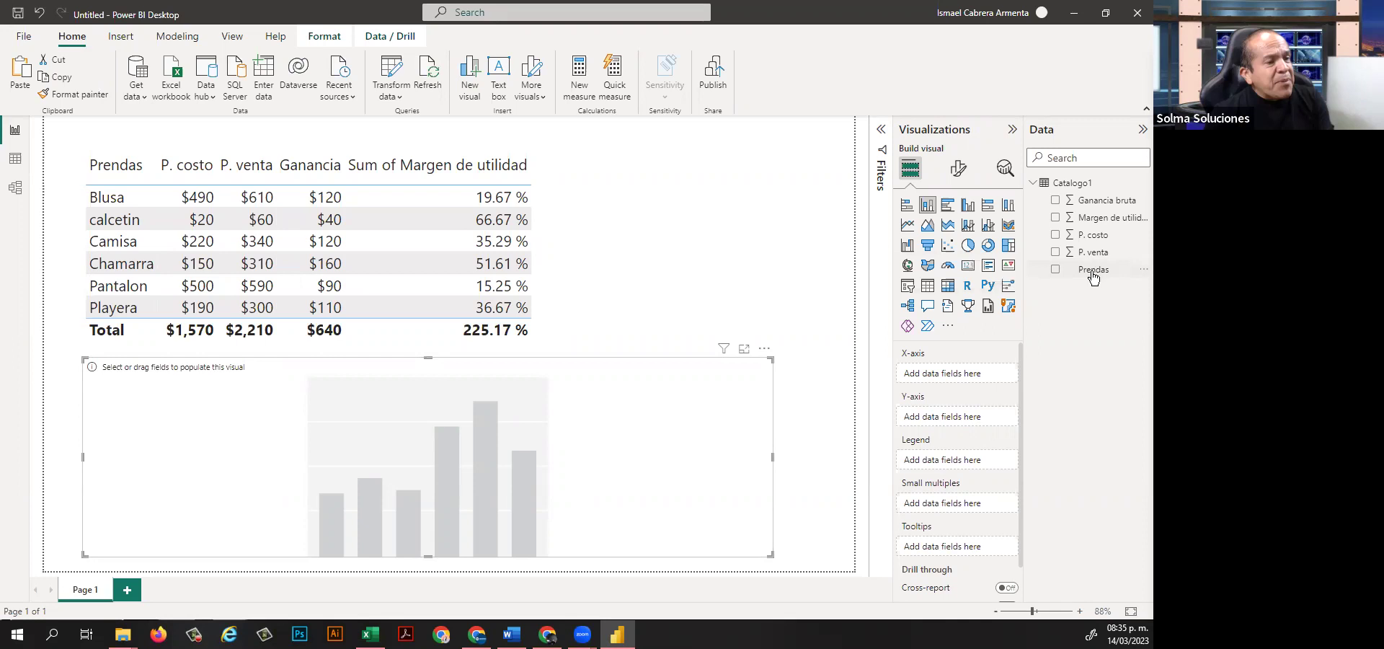
pyautogui.moveTo(1094, 275)
pyautogui.mouseDown()
pyautogui.moveTo(963, 390)
pyautogui.moveTo(1107, 280)
pyautogui.mouseUp()
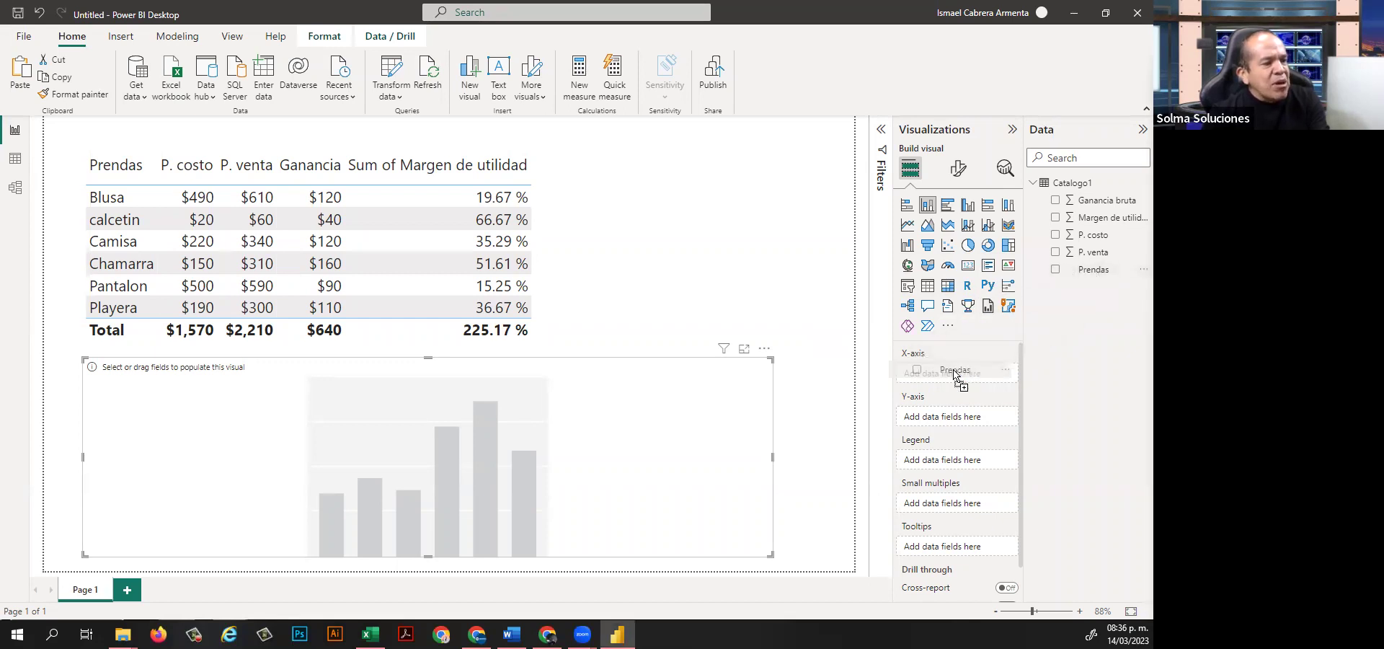
pyautogui.moveTo(952, 375); pyautogui.dragTo(951, 375)
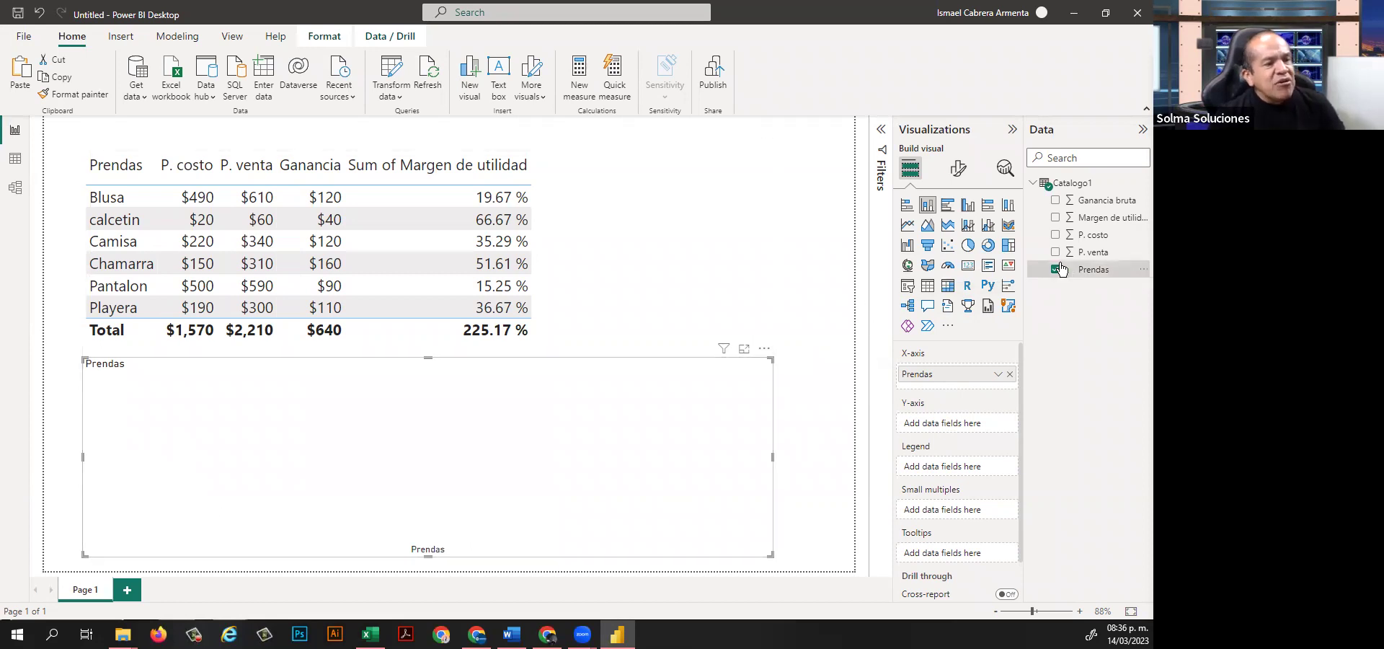
# Put P. costo, P. venta and Ganancia bruta on the chart's Y-axis and convert it to a clustered column chart.
pyautogui.click(1090, 238)
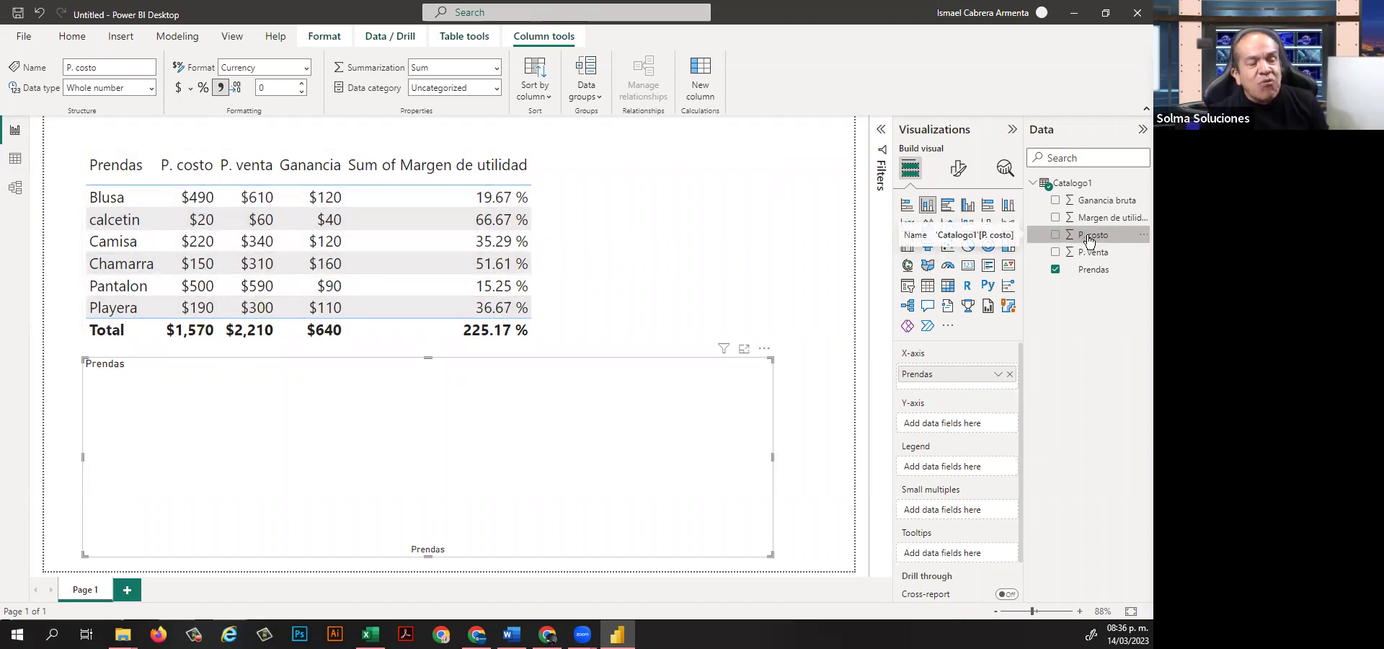
pyautogui.moveTo(1089, 240); pyautogui.dragTo(957, 426)
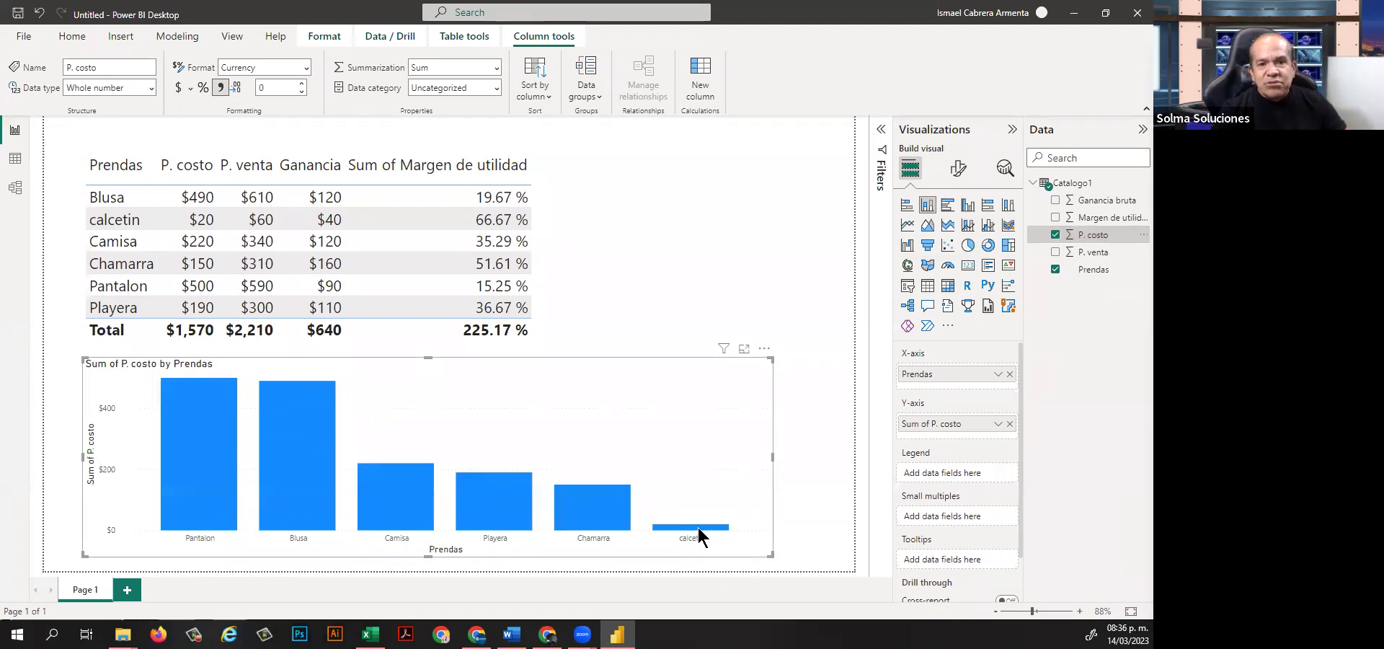
pyautogui.moveTo(697, 536)
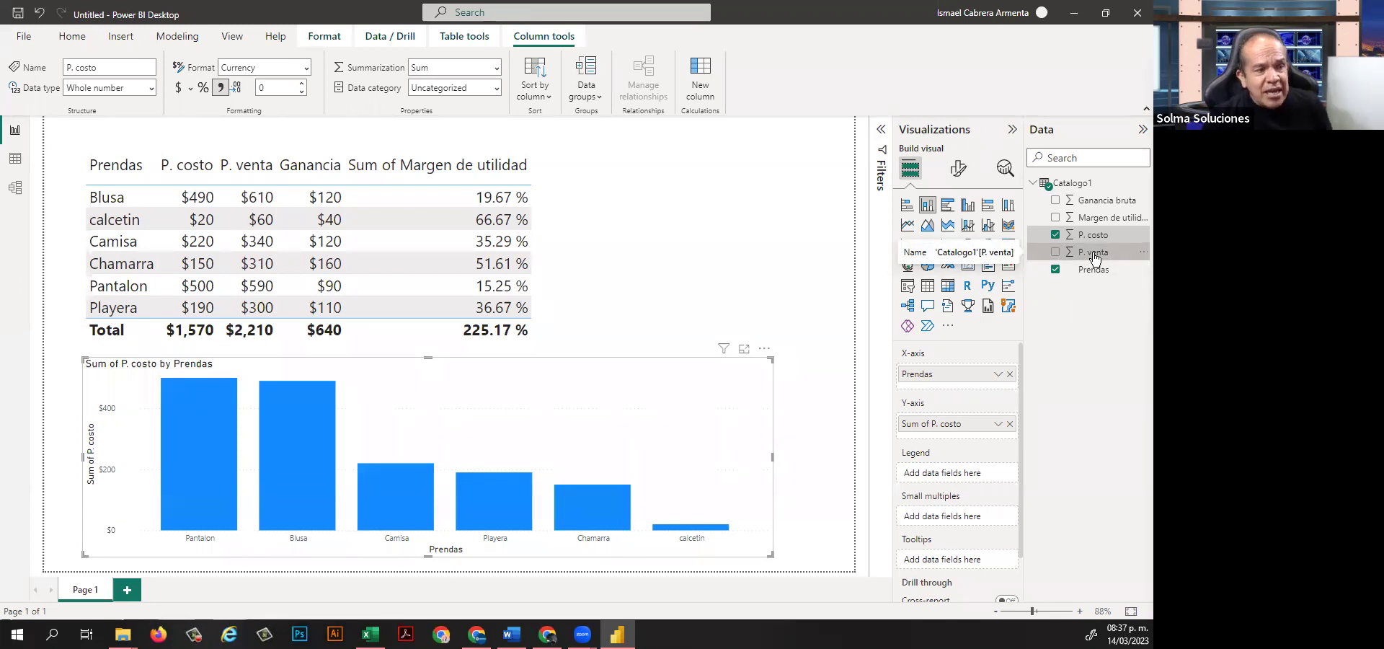
pyautogui.moveTo(1094, 258); pyautogui.dragTo(959, 436)
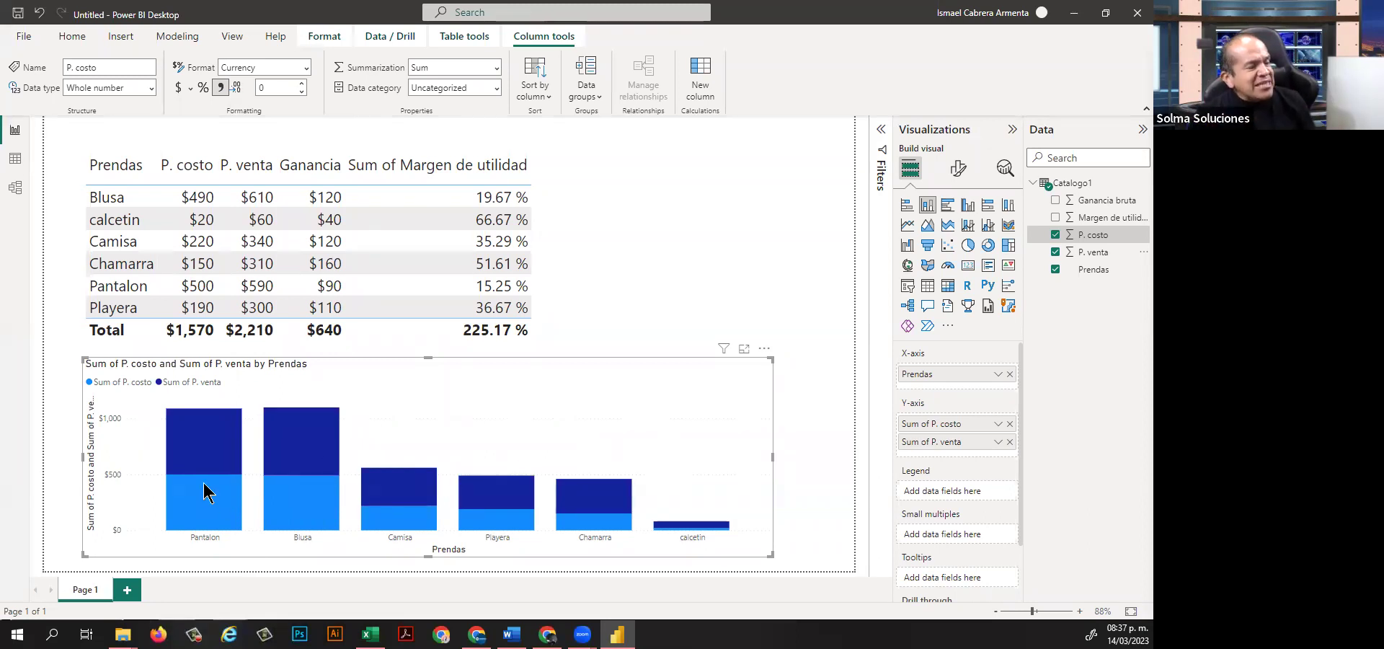
pyautogui.moveTo(207, 463)
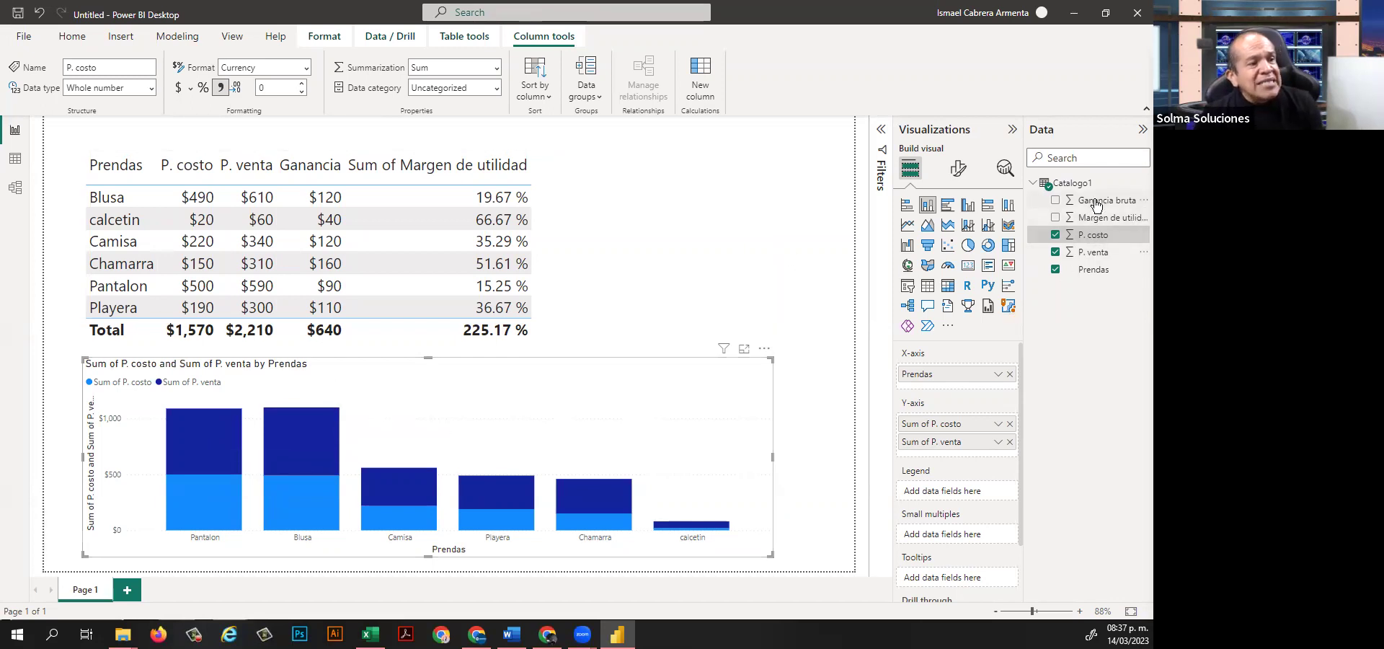
pyautogui.moveTo(1096, 205); pyautogui.dragTo(962, 449)
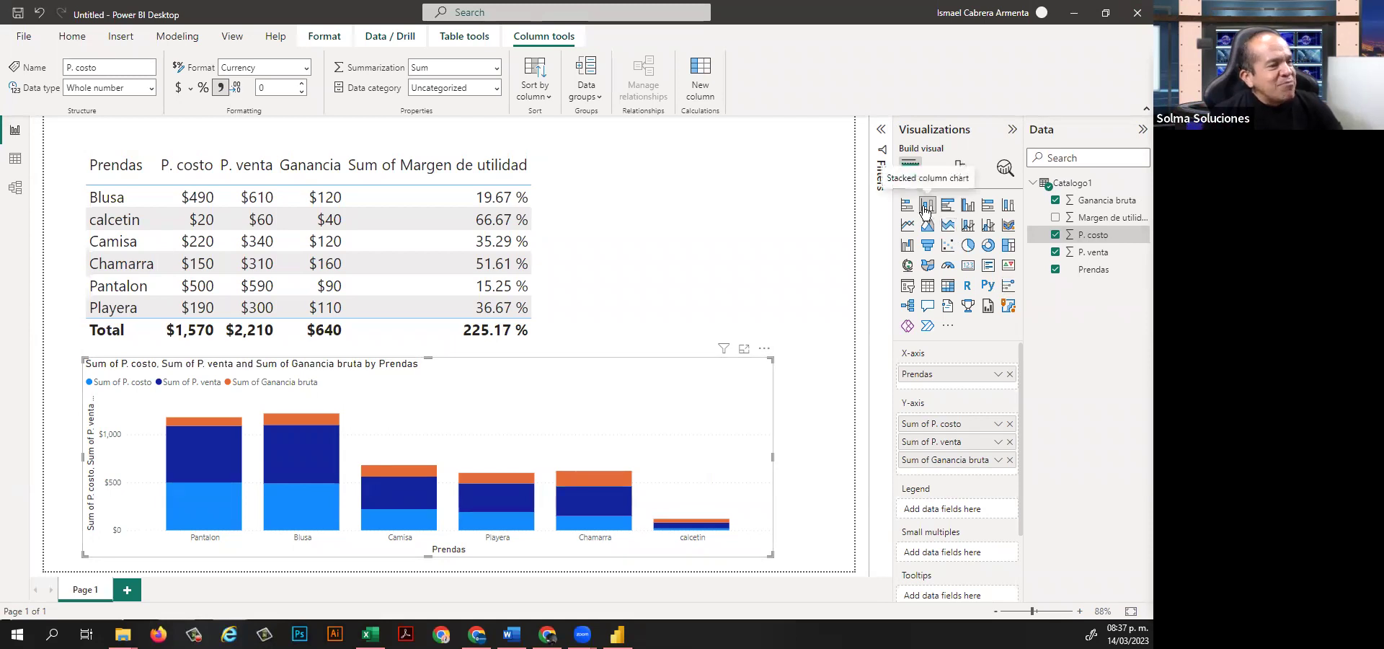
pyautogui.click(966, 207)
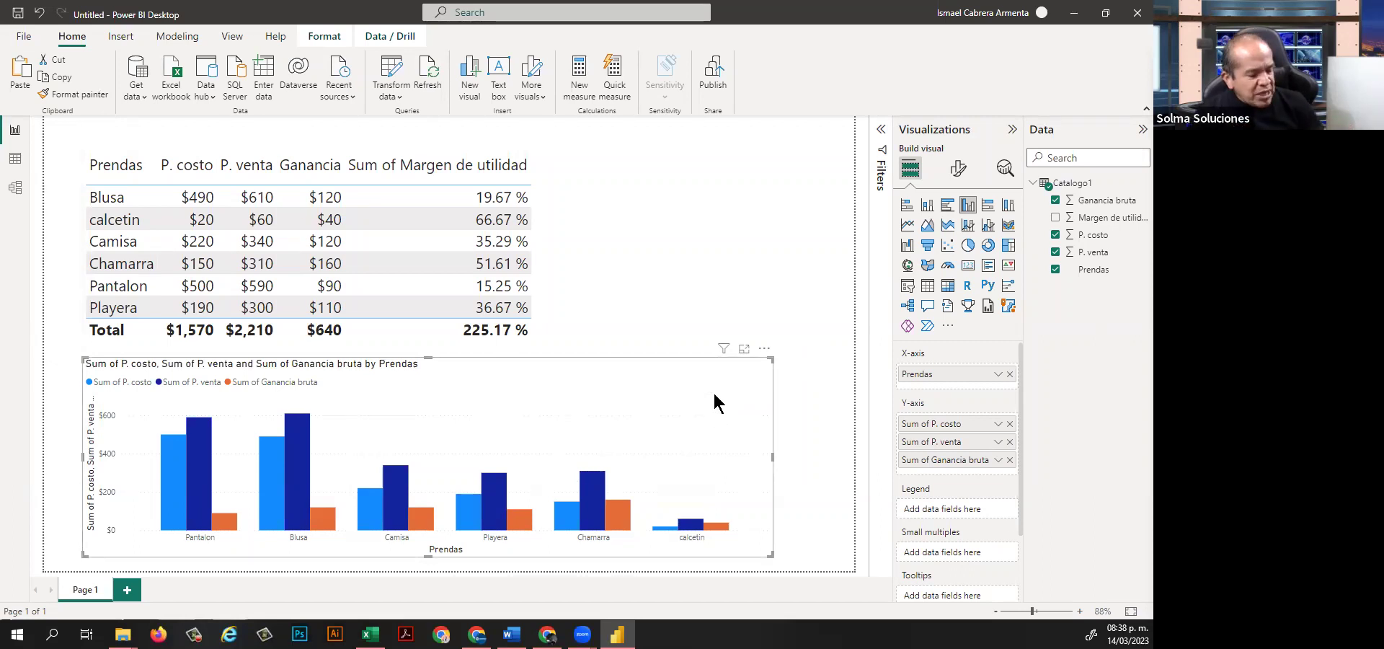
# Move the clustered column chart to a new report page, placing it along the page's upper edge and widening it to nearly the full page.
pyautogui.press('Delete')
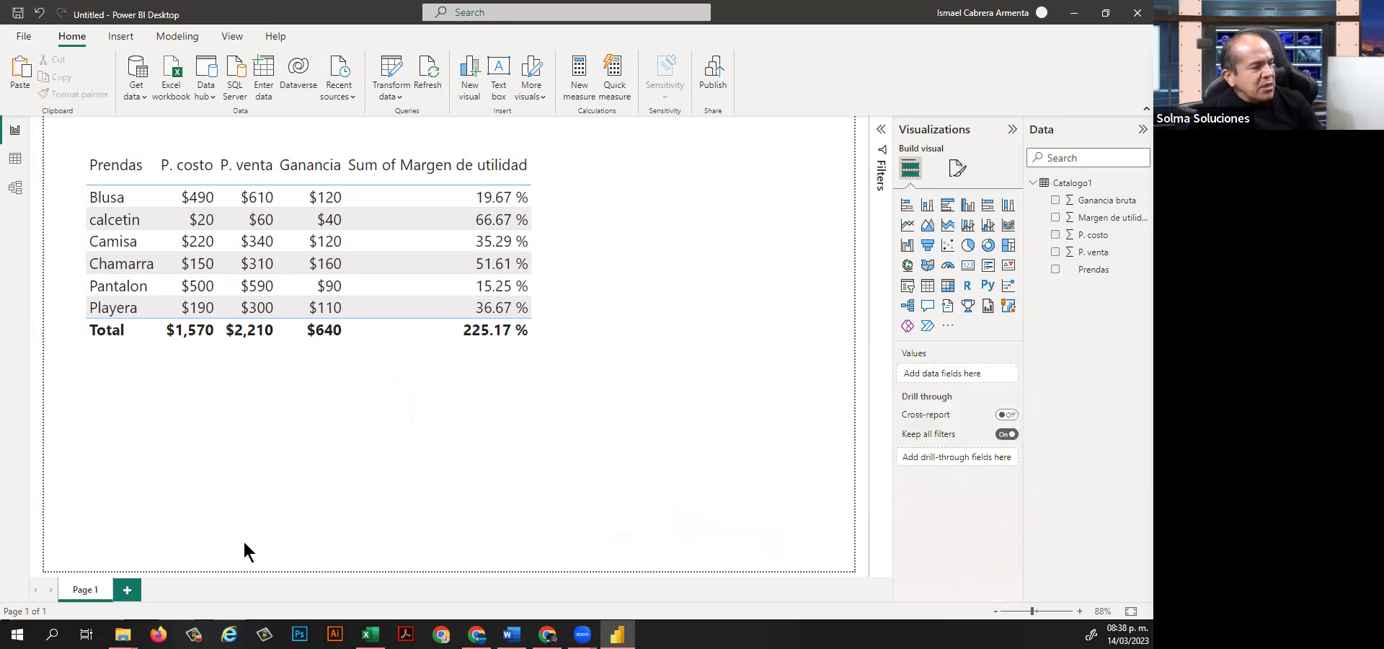
pyautogui.click(128, 592)
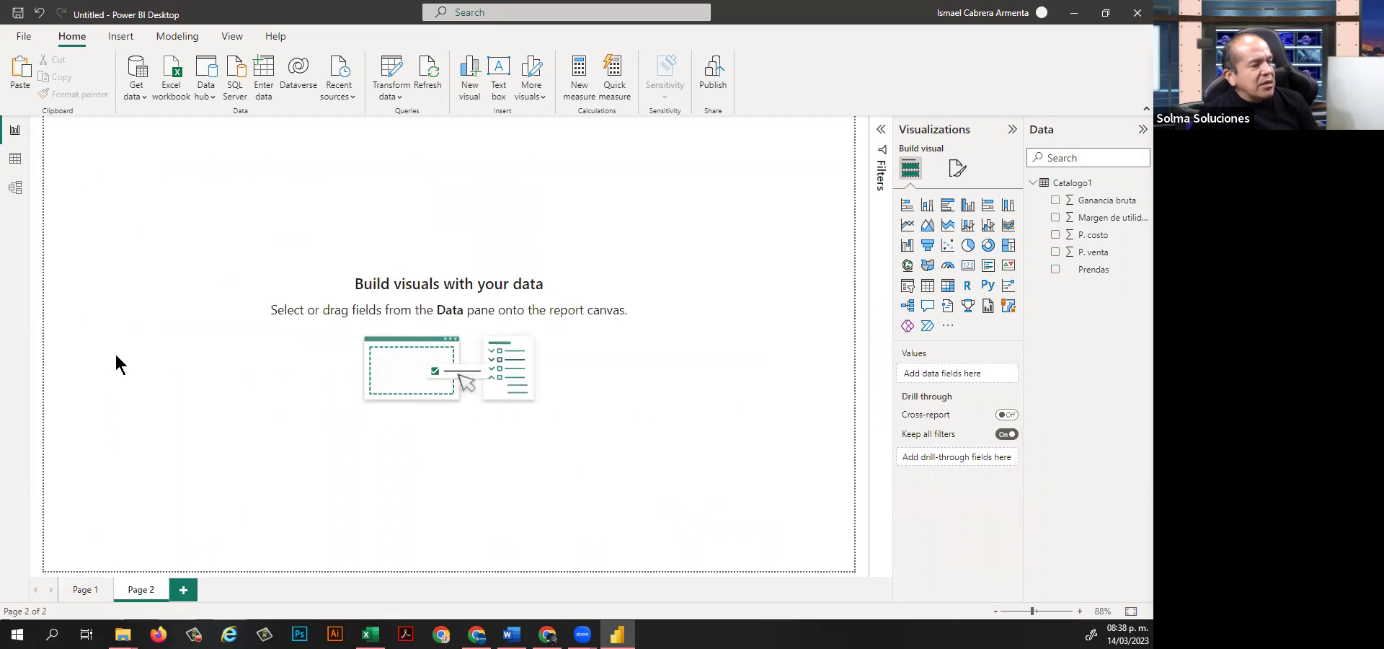
pyautogui.hotkey('ctrl', 'v')
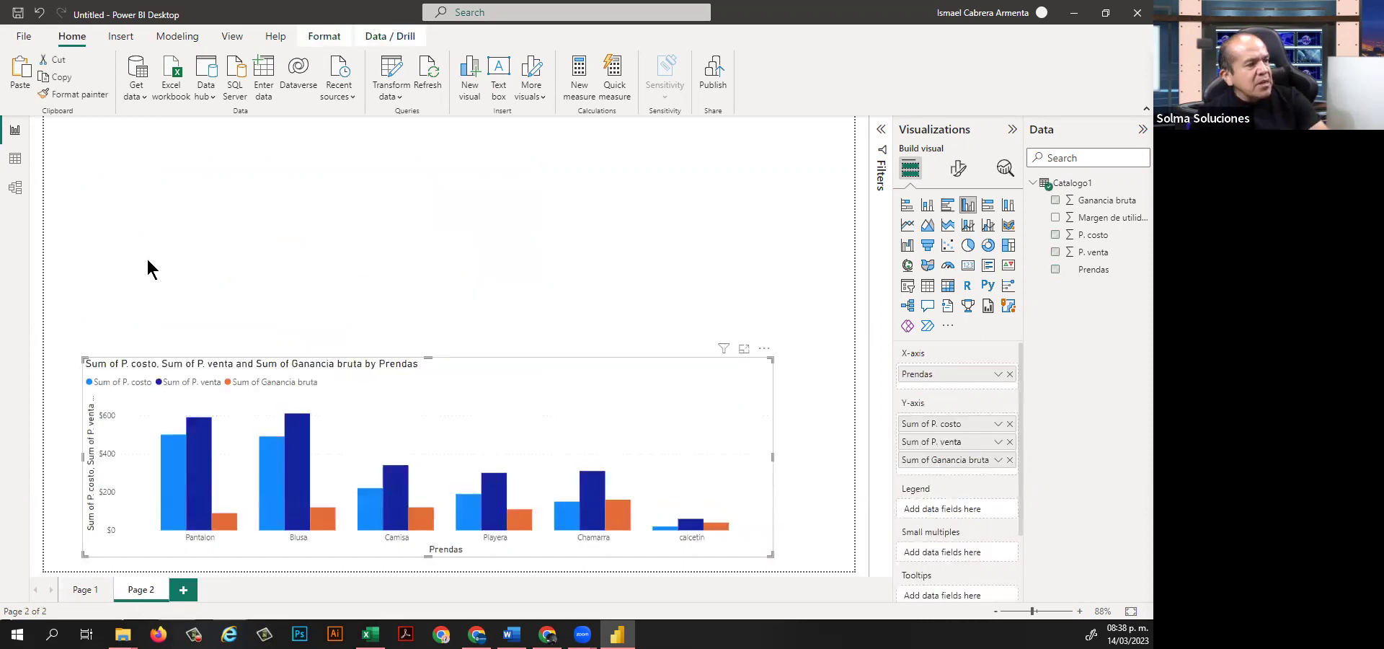
pyautogui.moveTo(479, 373); pyautogui.dragTo(451, 144)
pyautogui.moveTo(745, 227); pyautogui.dragTo(840, 226)
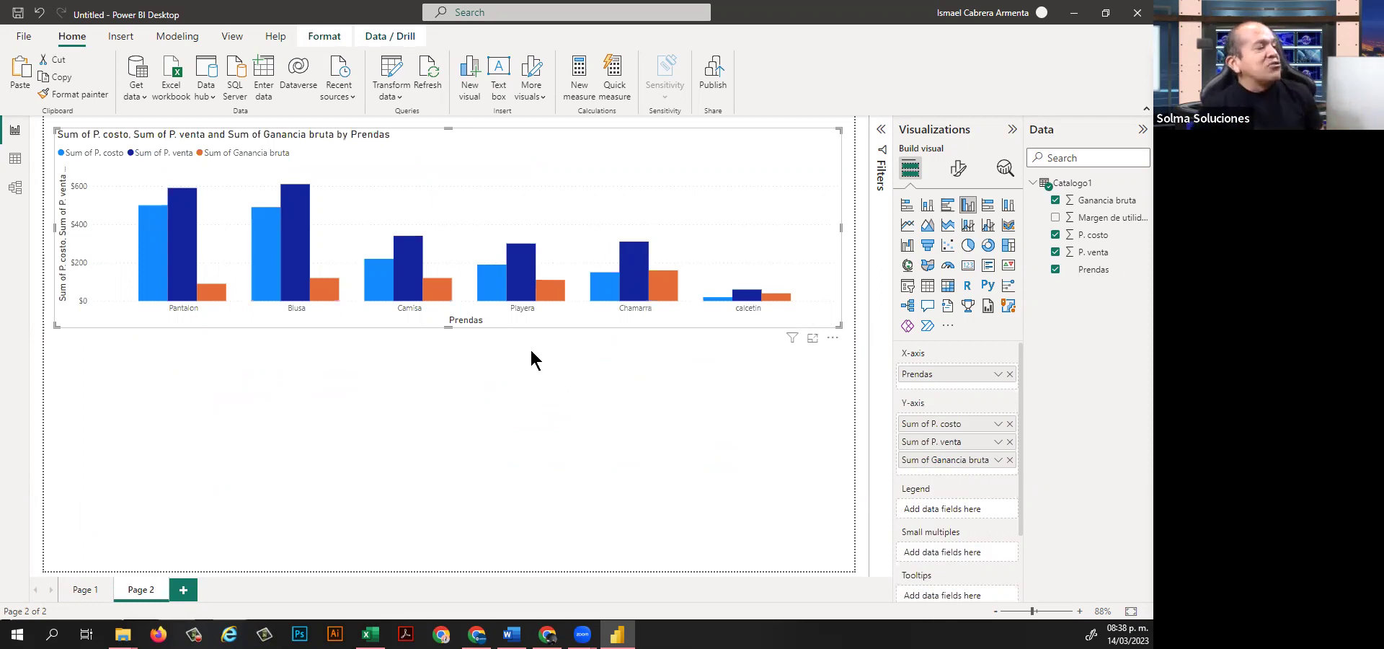
pyautogui.moveTo(151, 236)
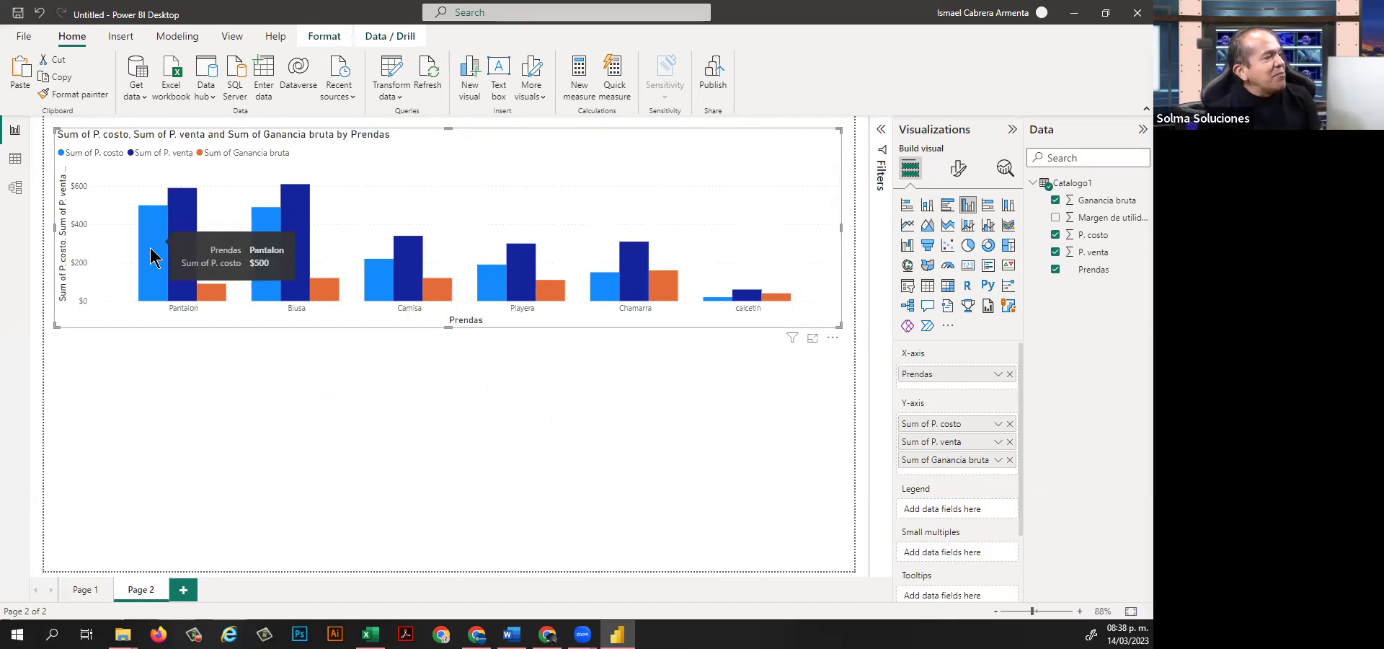
pyautogui.moveTo(183, 267)
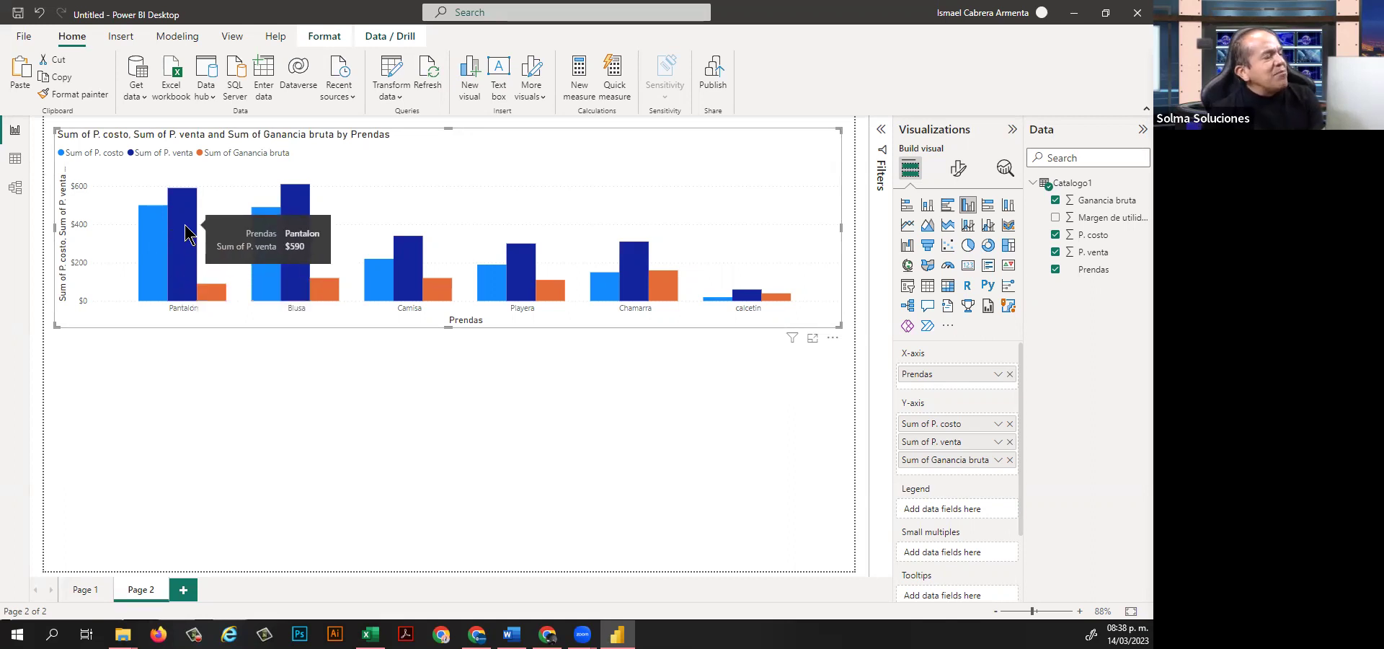
pyautogui.moveTo(220, 292)
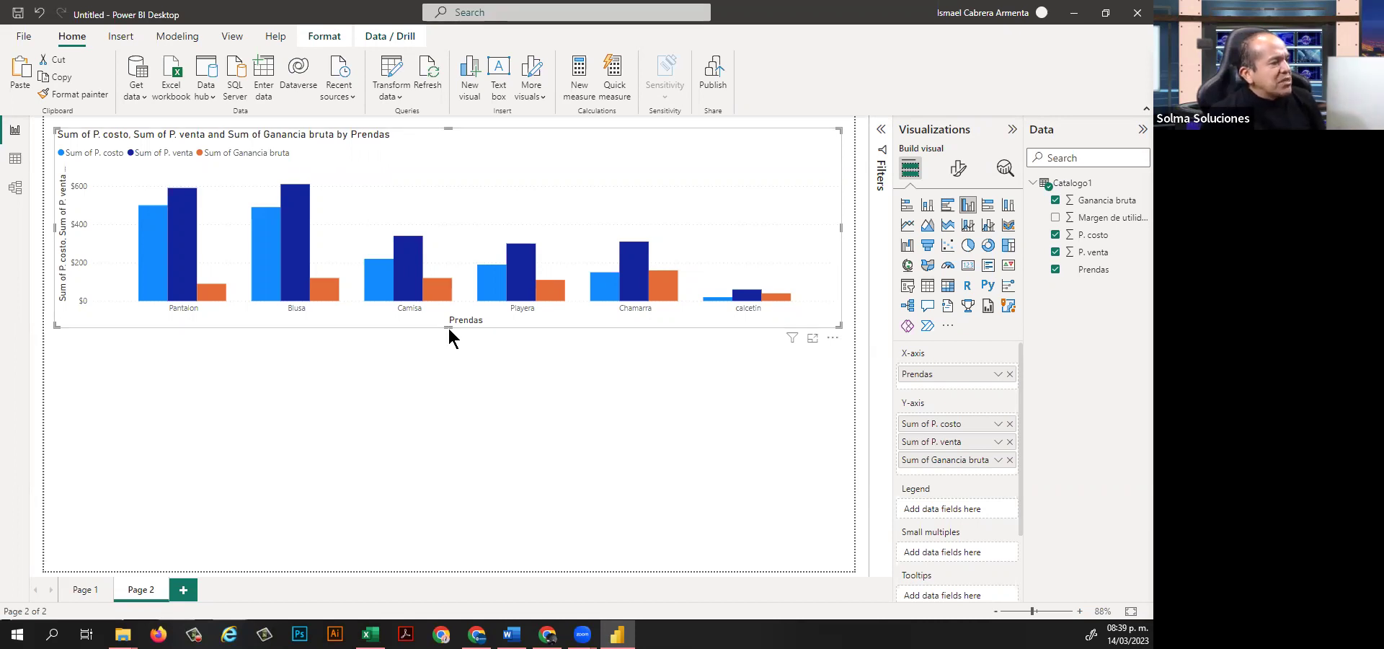
# Make the clustered column chart on Page 2 taller and compare it with the garment price table on Page 1.
pyautogui.moveTo(443, 325); pyautogui.dragTo(451, 406)
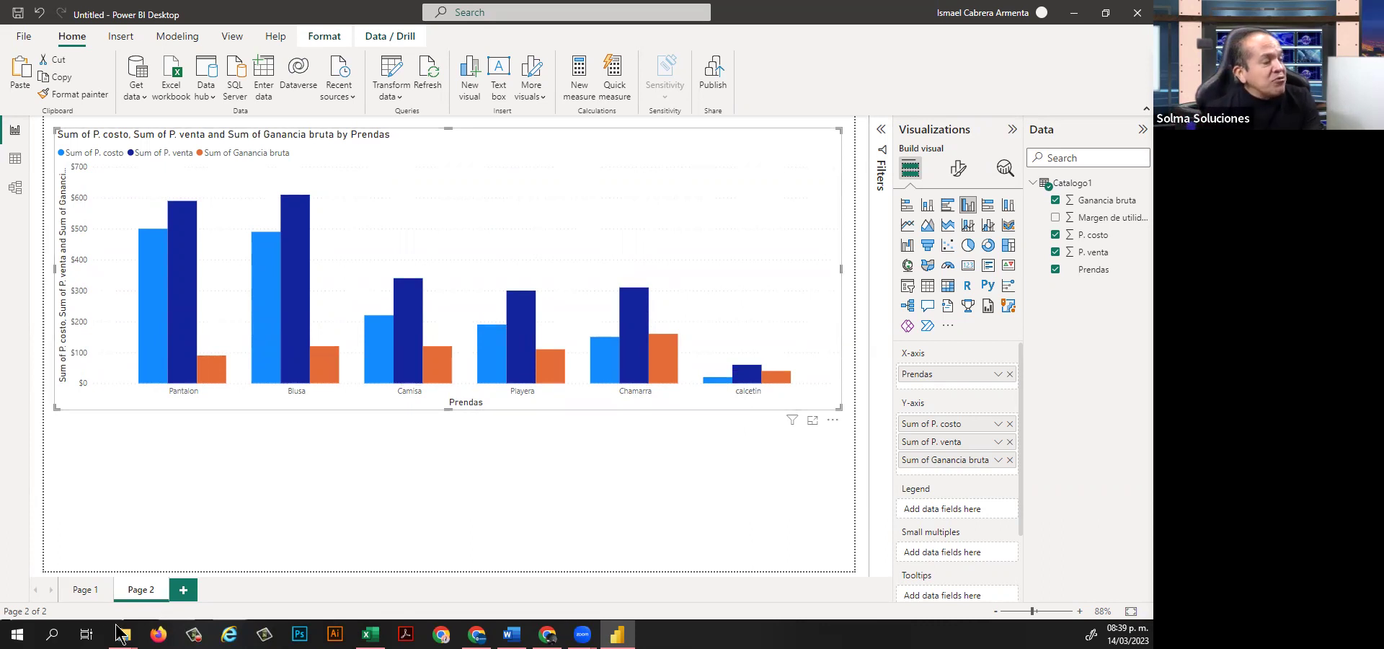
pyautogui.click(87, 590)
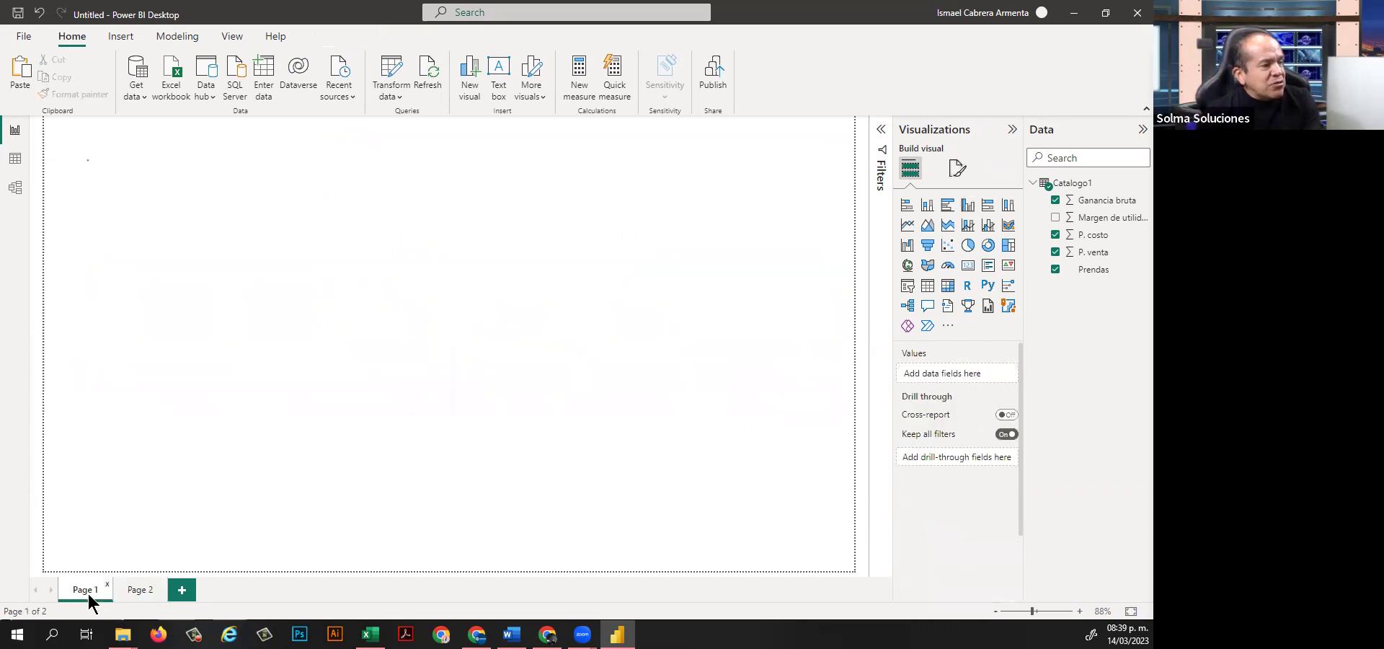
pyautogui.click(138, 590)
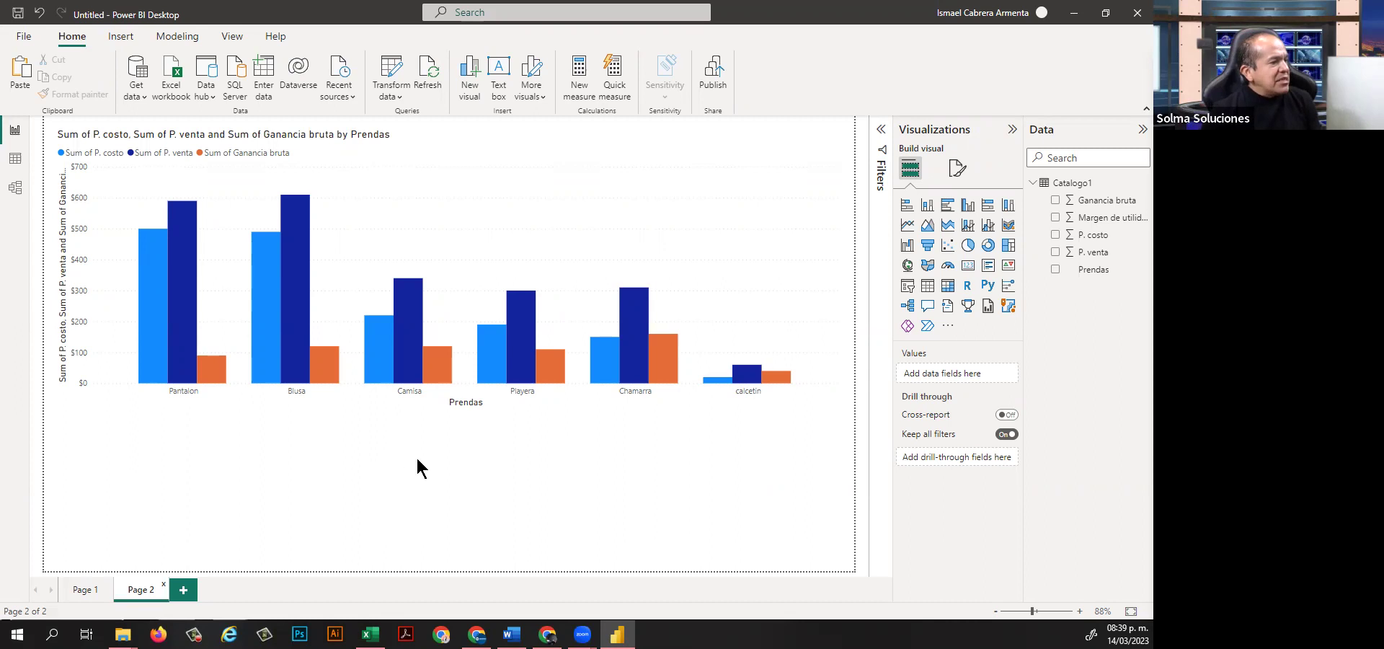
pyautogui.moveTo(637, 378)
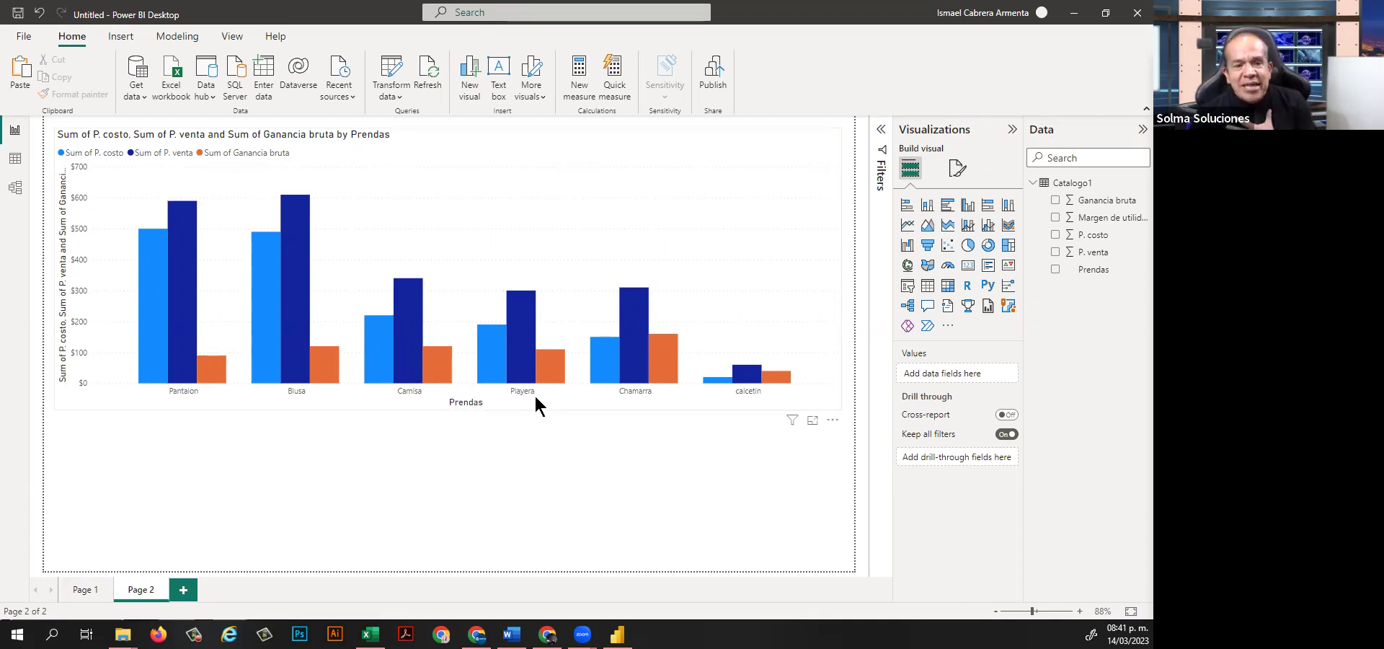
pyautogui.click(83, 594)
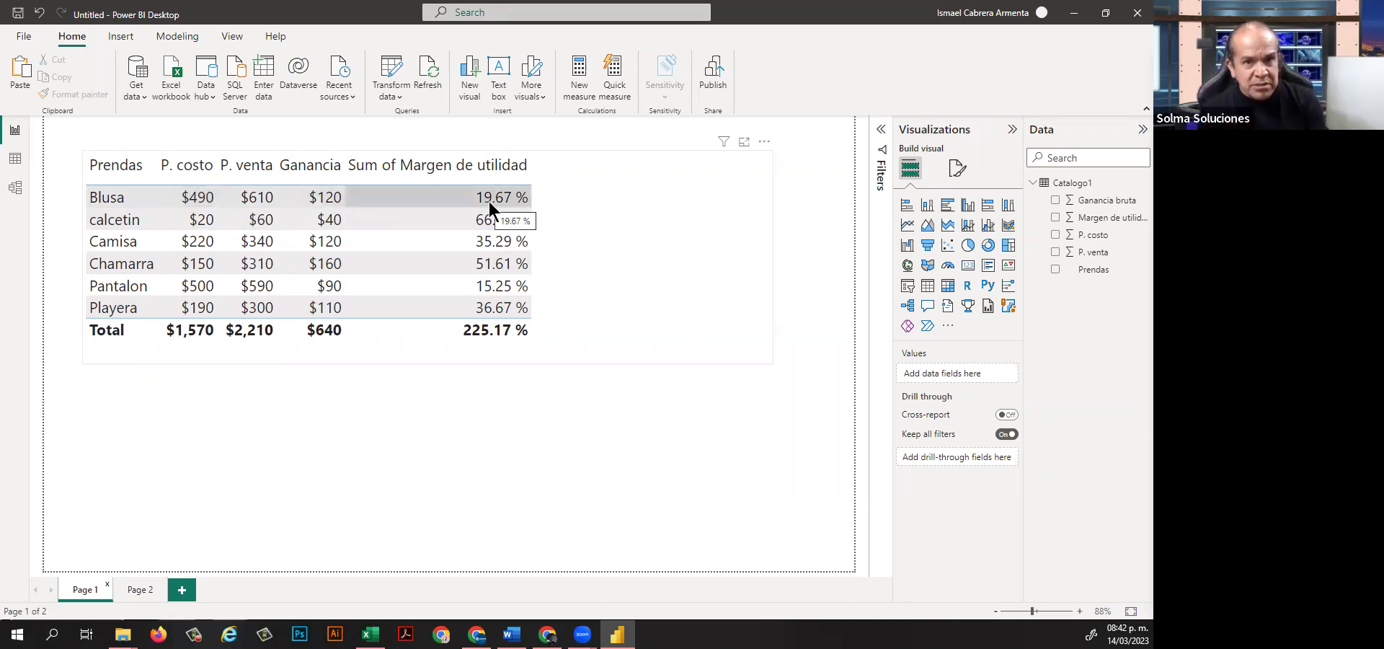
pyautogui.click(137, 588)
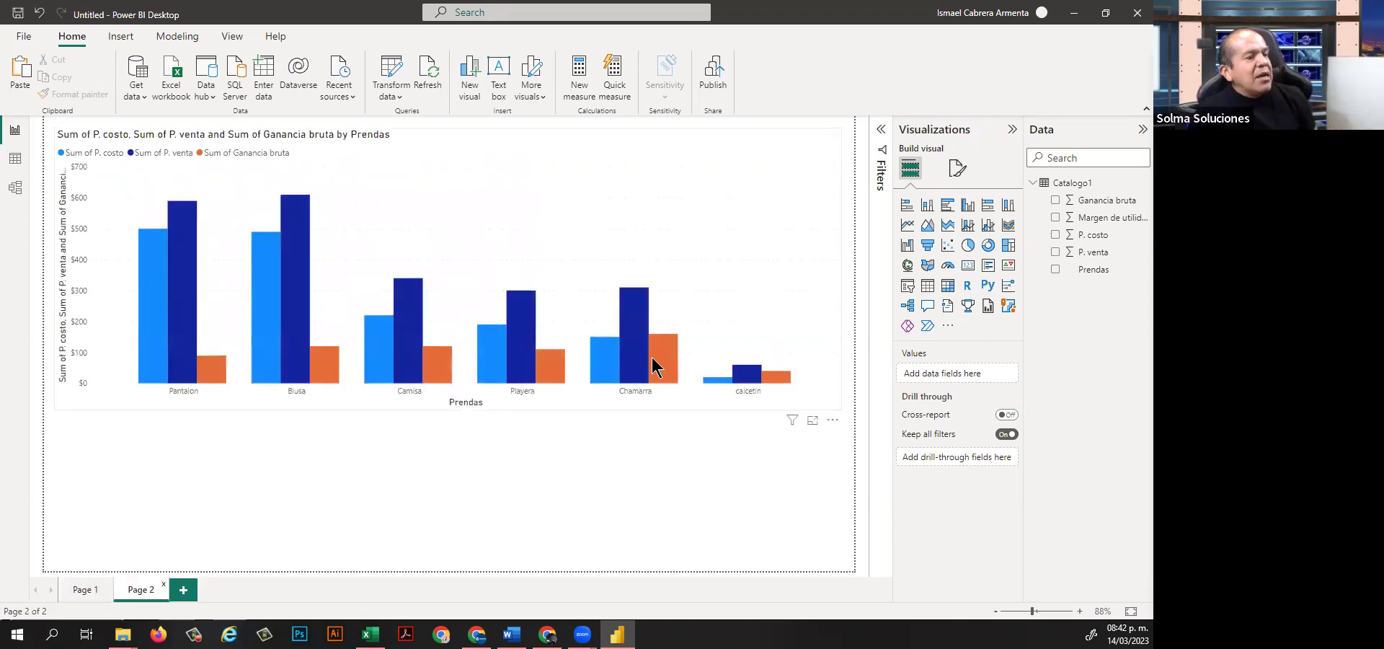
# Shrink the clustered column chart slightly in width and height so it fills about the upper half of the page.
pyautogui.click(773, 408)
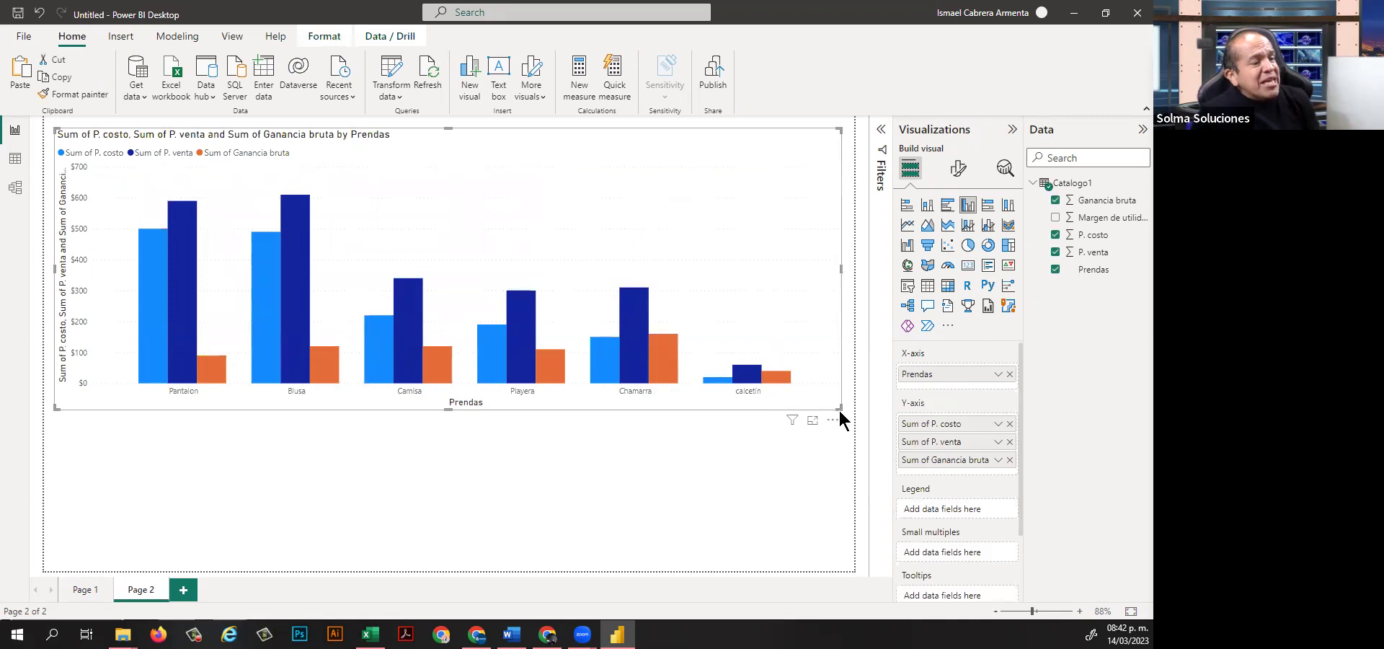
pyautogui.moveTo(838, 408); pyautogui.dragTo(793, 356)
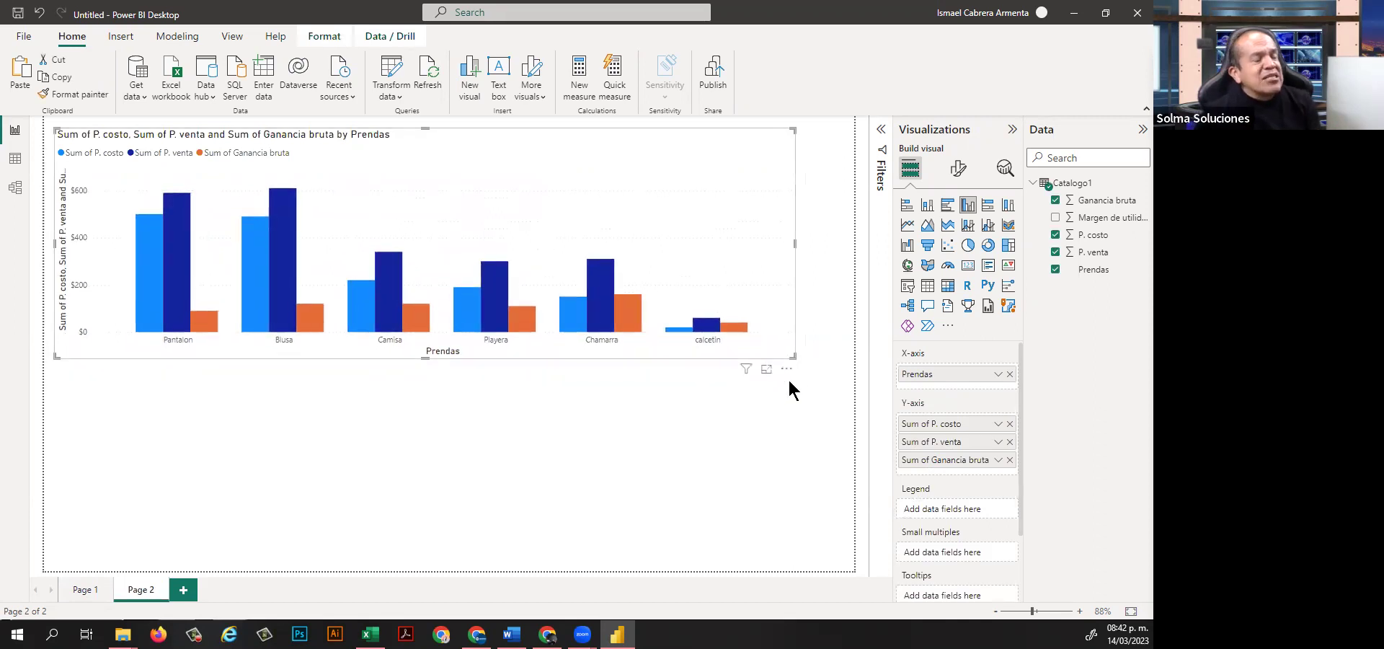
# Try the visual as a line chart, examine its series by garment, and return it to a clustered column chart.
pyautogui.click(907, 226)
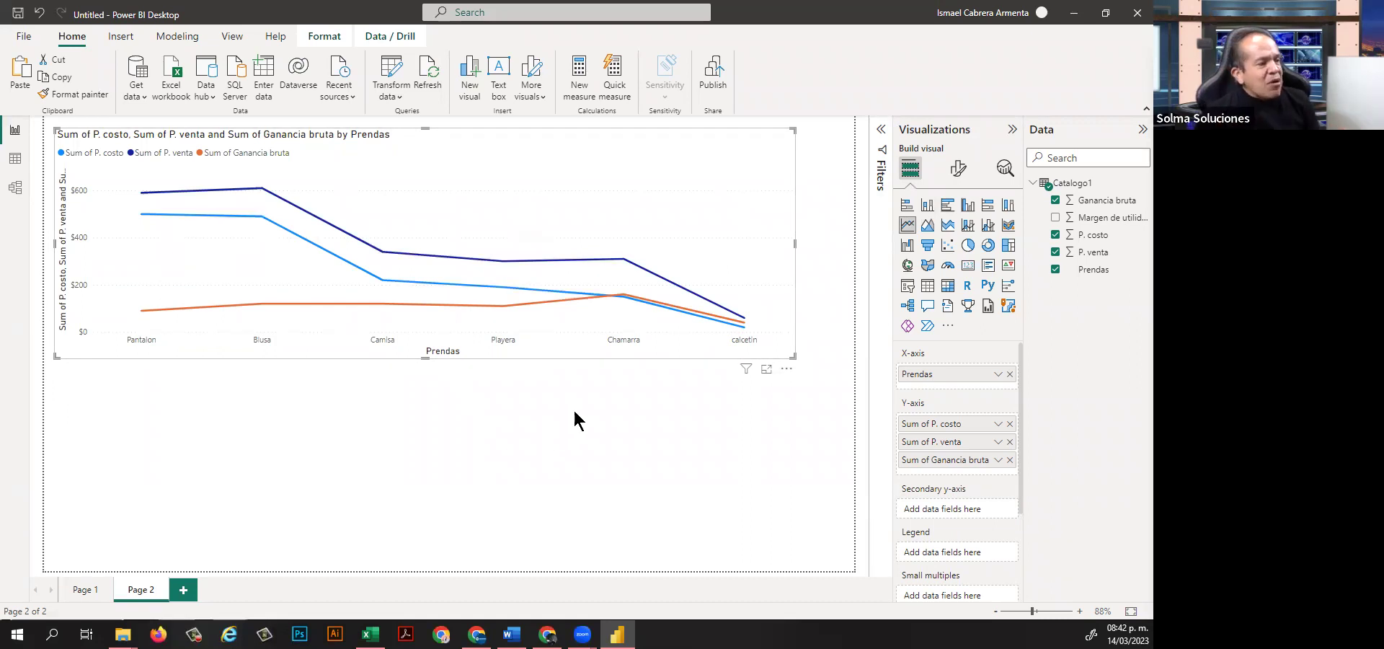
pyautogui.moveTo(624, 298)
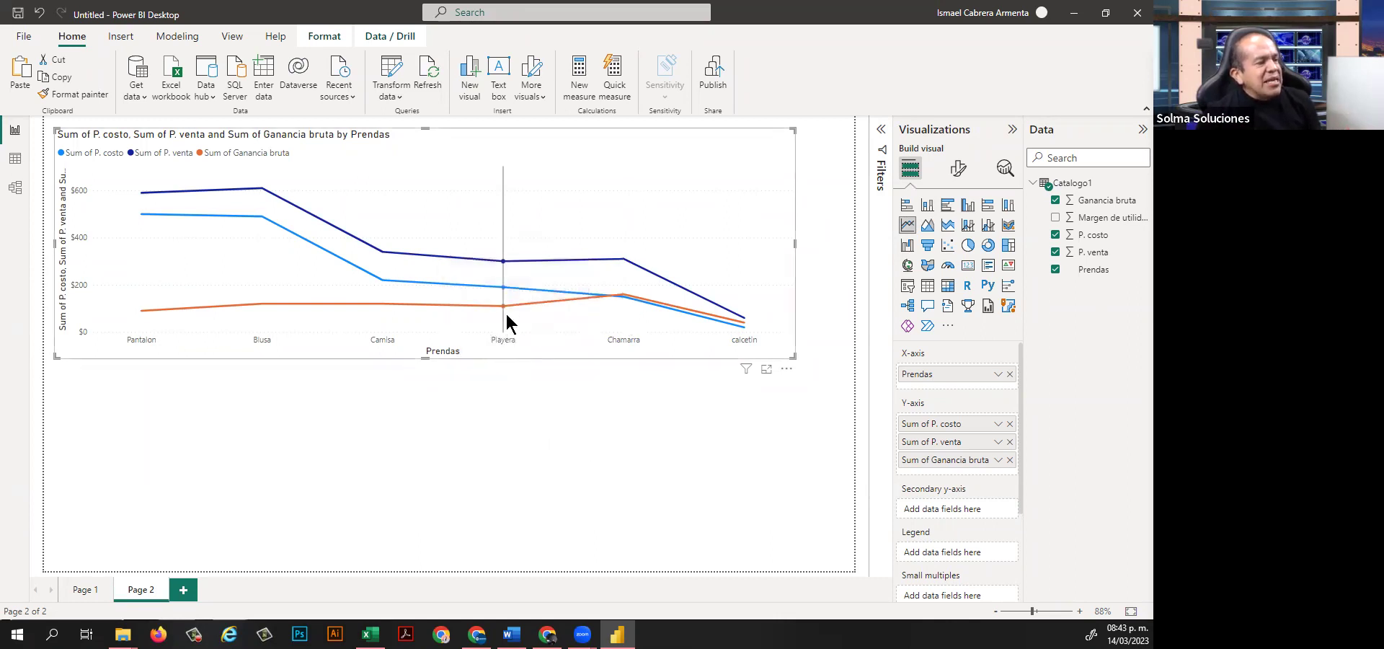
pyautogui.moveTo(726, 323)
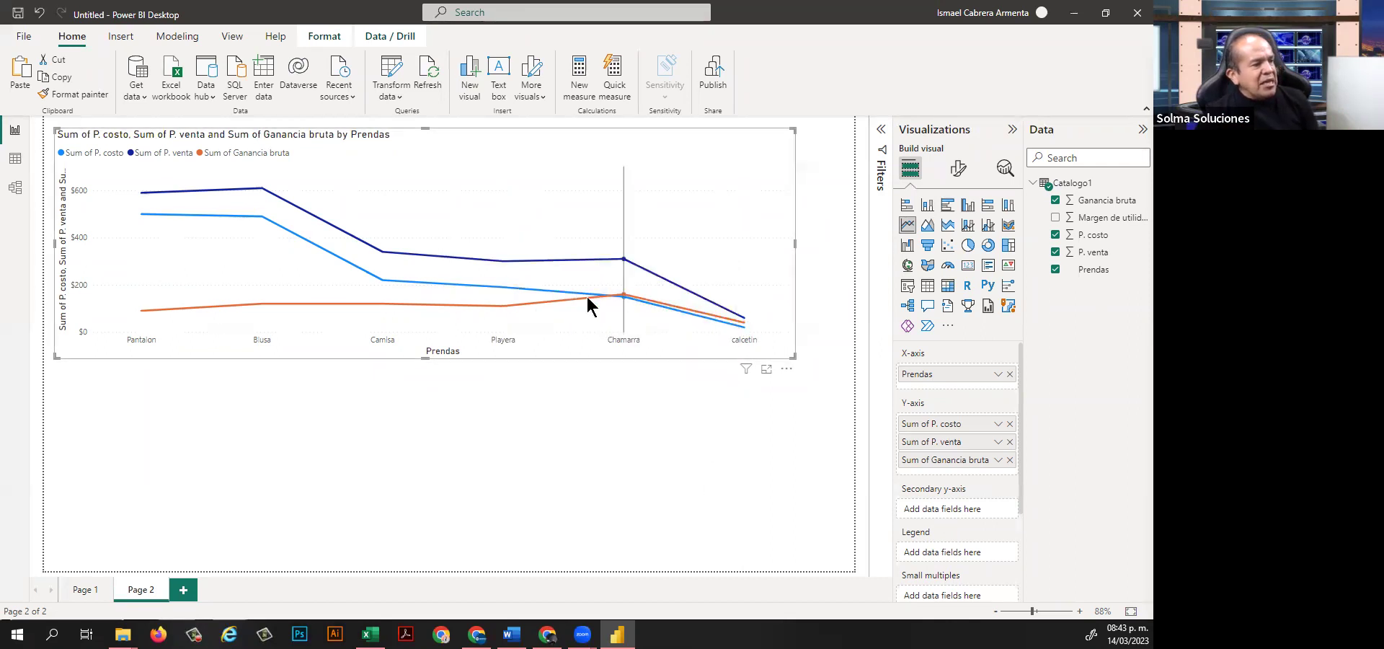
pyautogui.moveTo(383, 314)
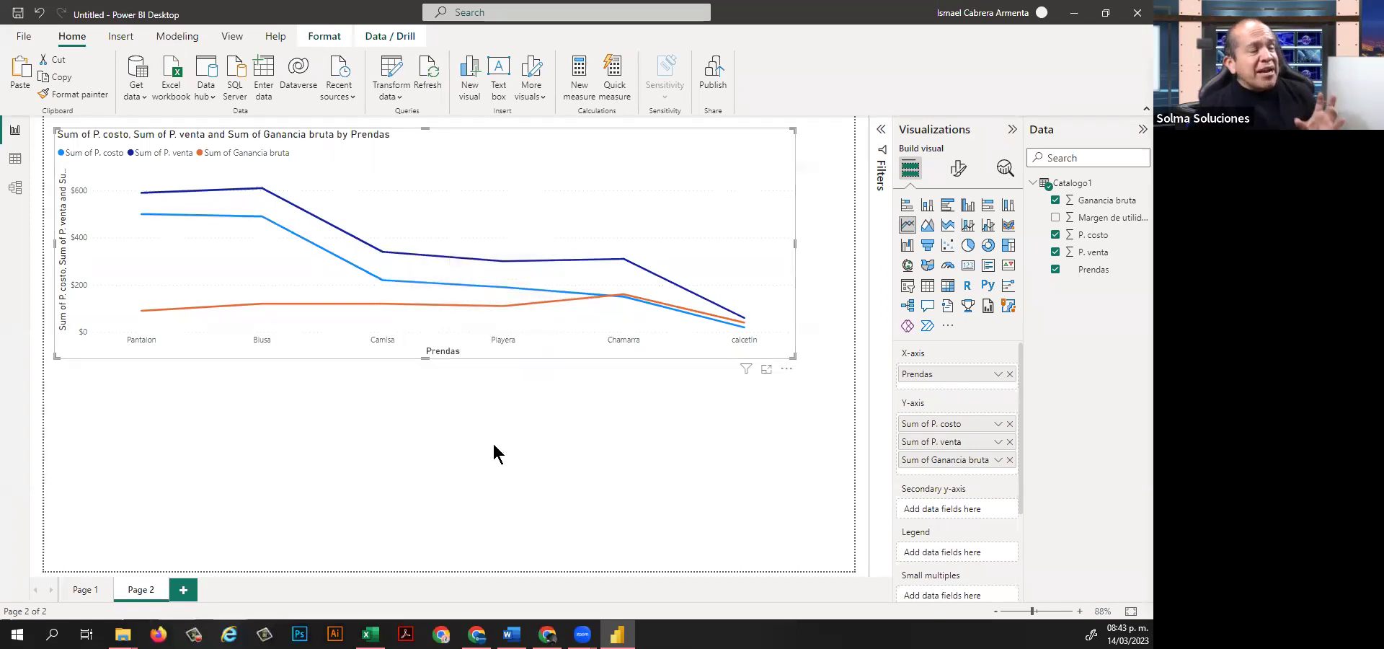
pyautogui.click(968, 207)
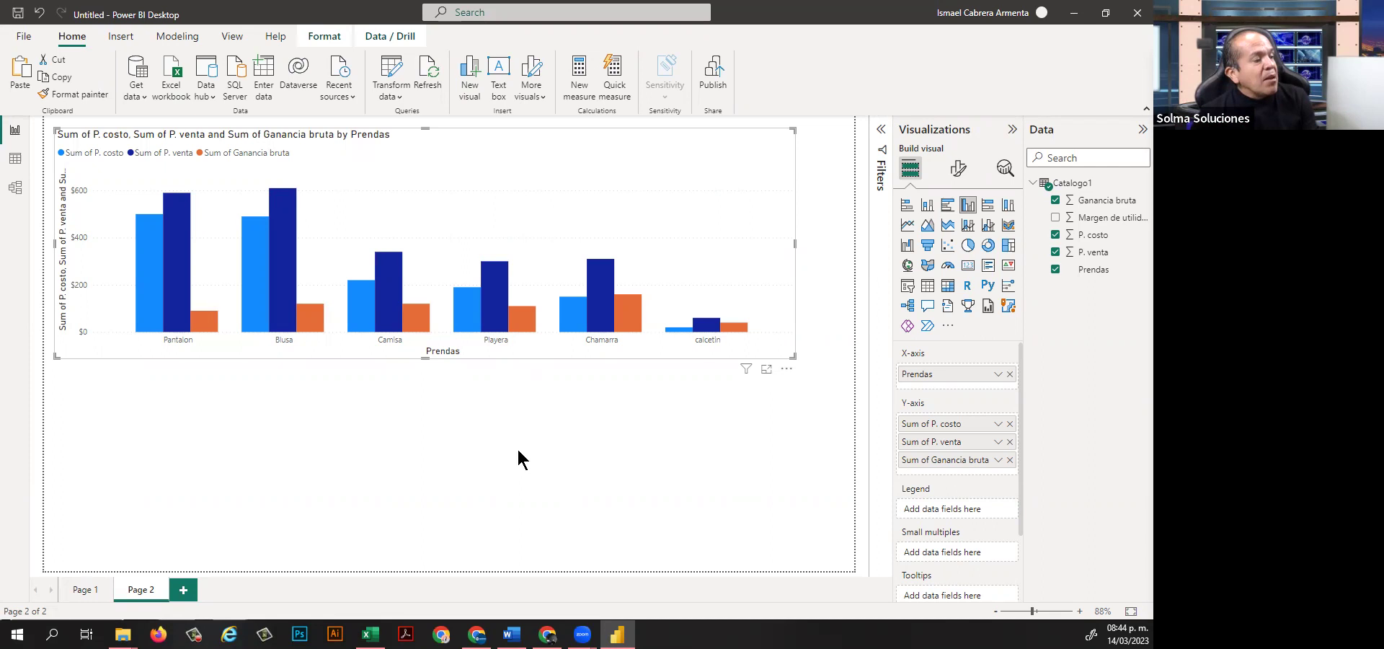
# Add a scatter chart below the column chart with Prendas as Values, P. costo on the X axis and P. venta on the Y axis.
pyautogui.click(371, 454)
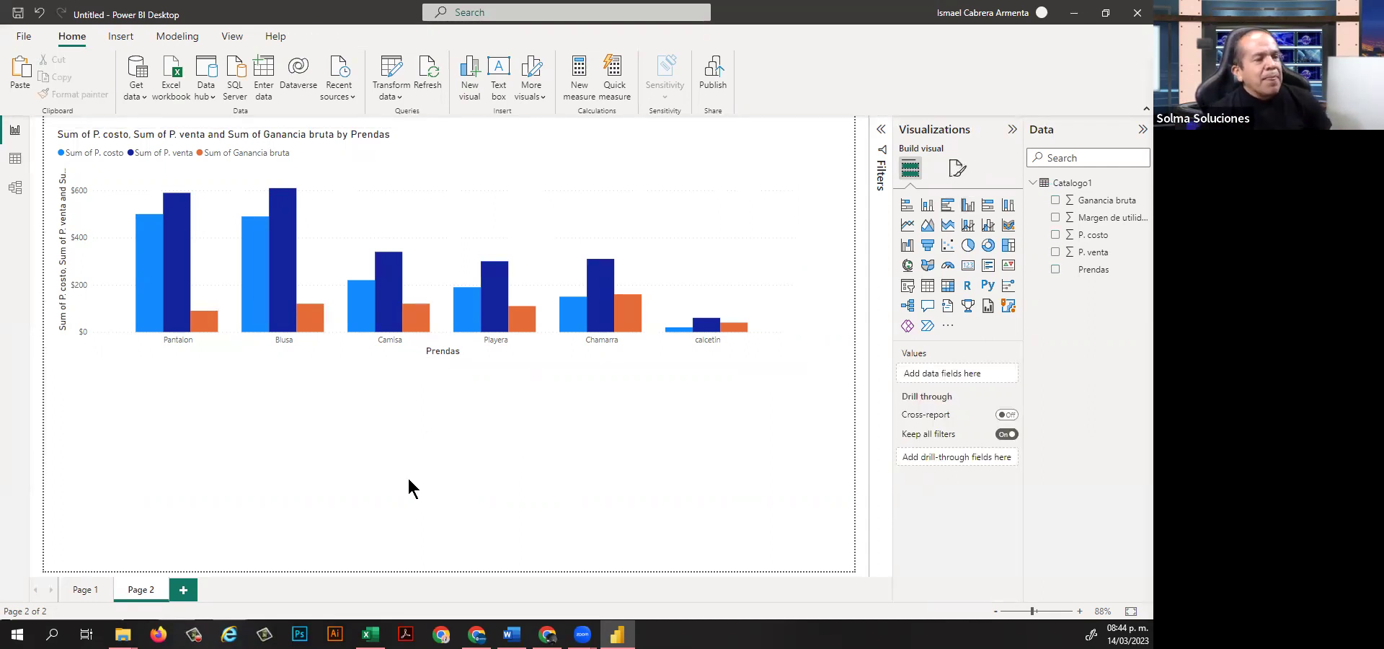
pyautogui.click(948, 246)
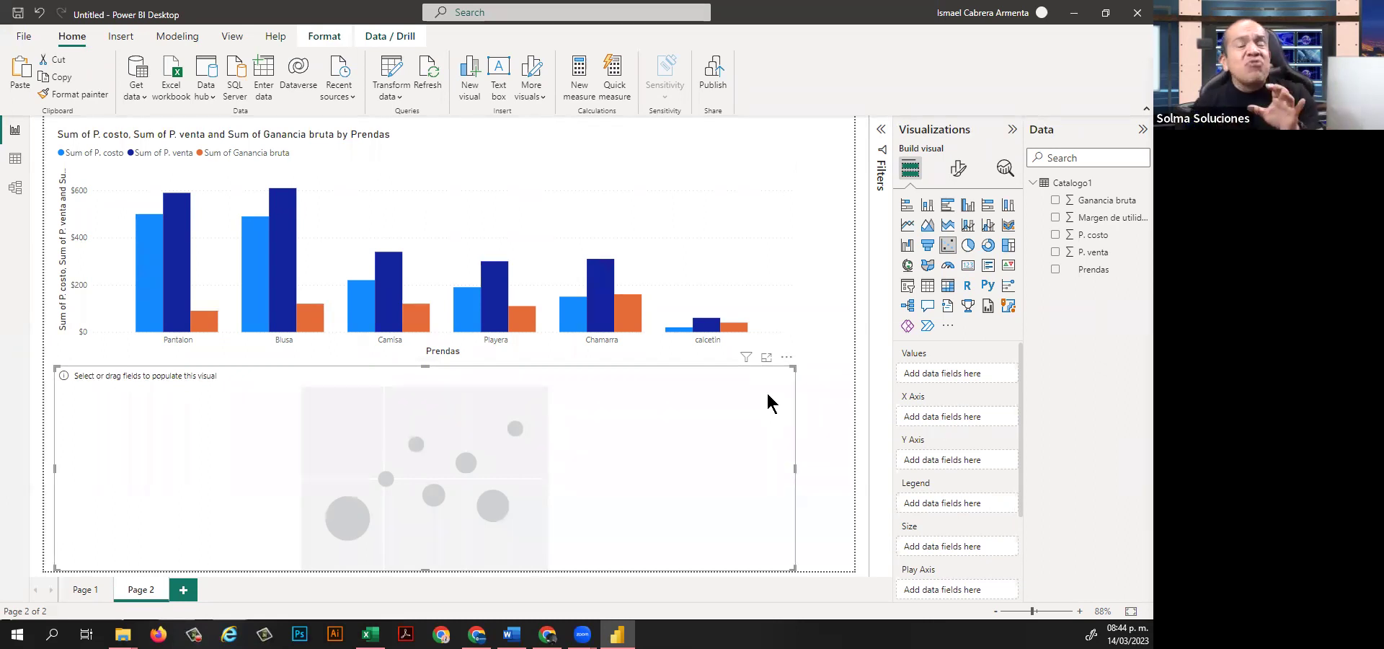
pyautogui.click(554, 200)
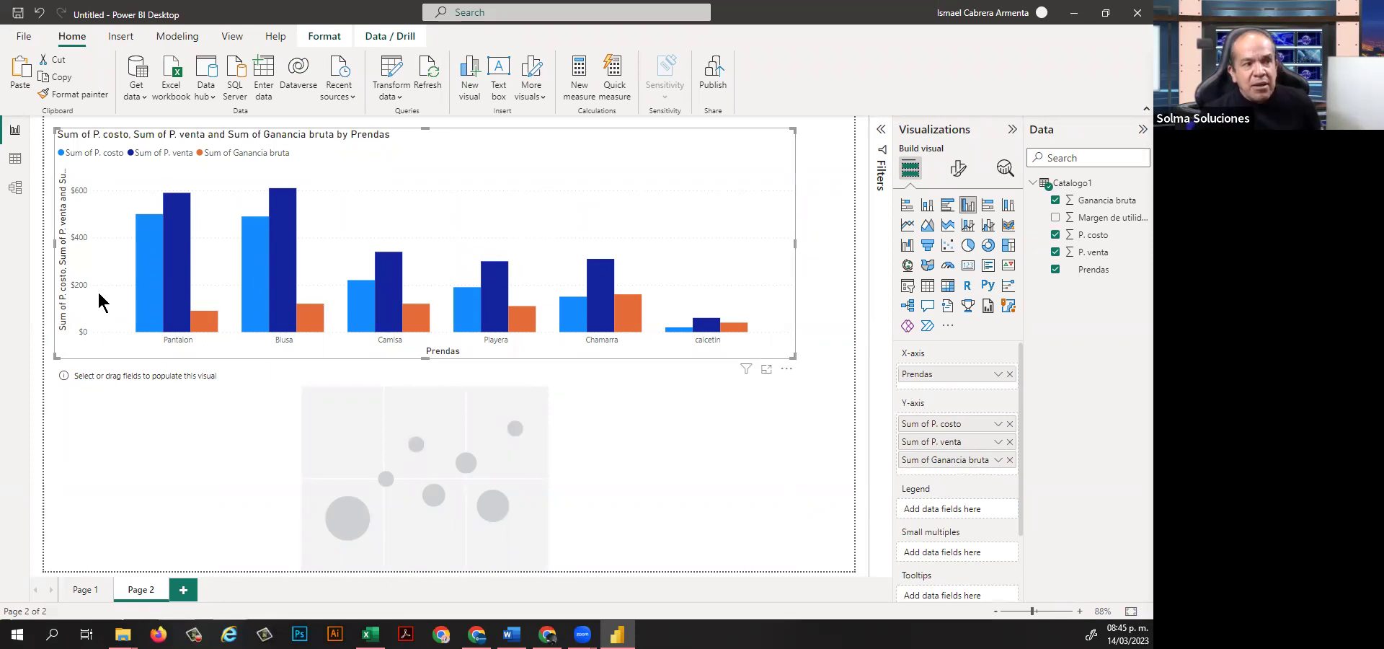
pyautogui.click(690, 431)
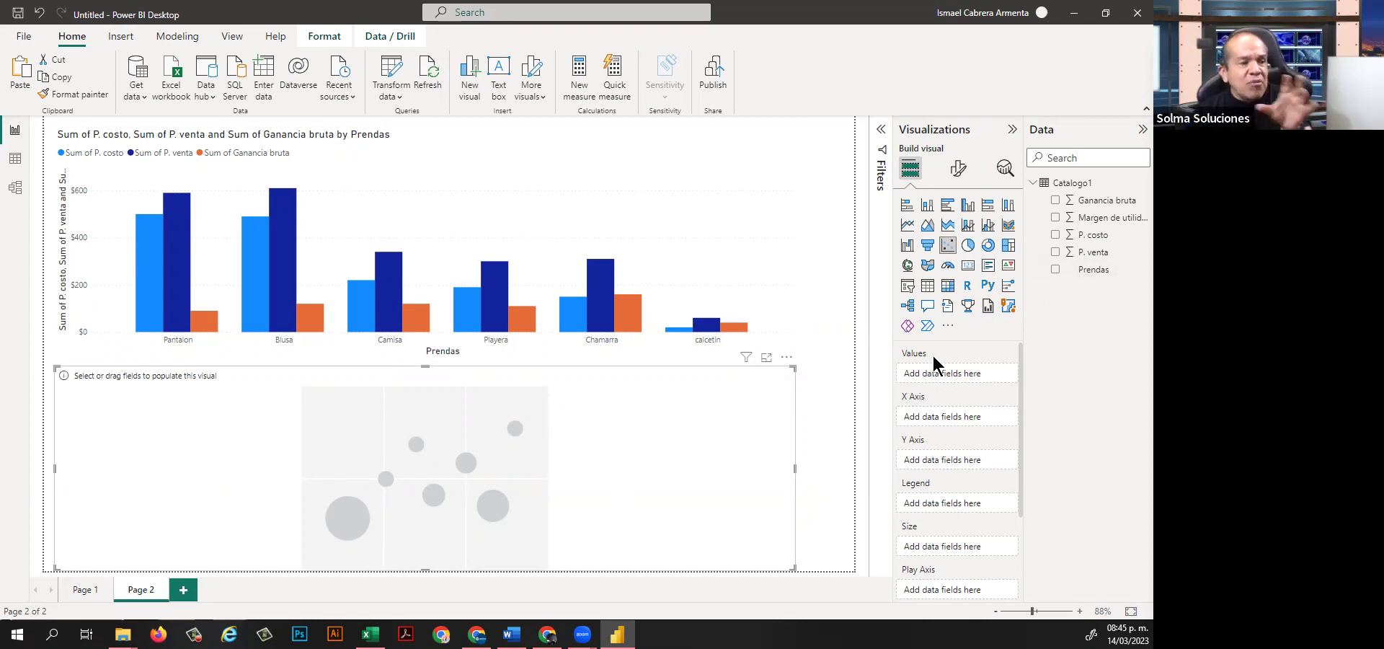
pyautogui.moveTo(1097, 274); pyautogui.dragTo(989, 381)
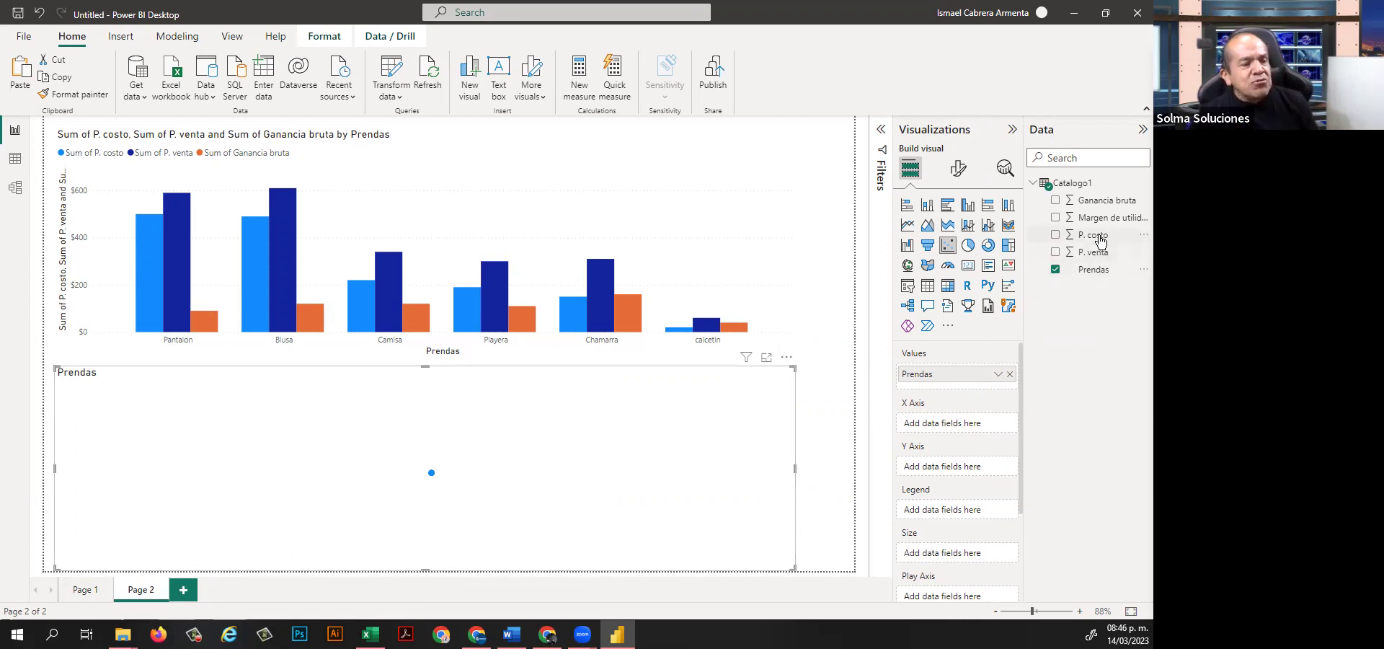
pyautogui.moveTo(1101, 241); pyautogui.dragTo(968, 427)
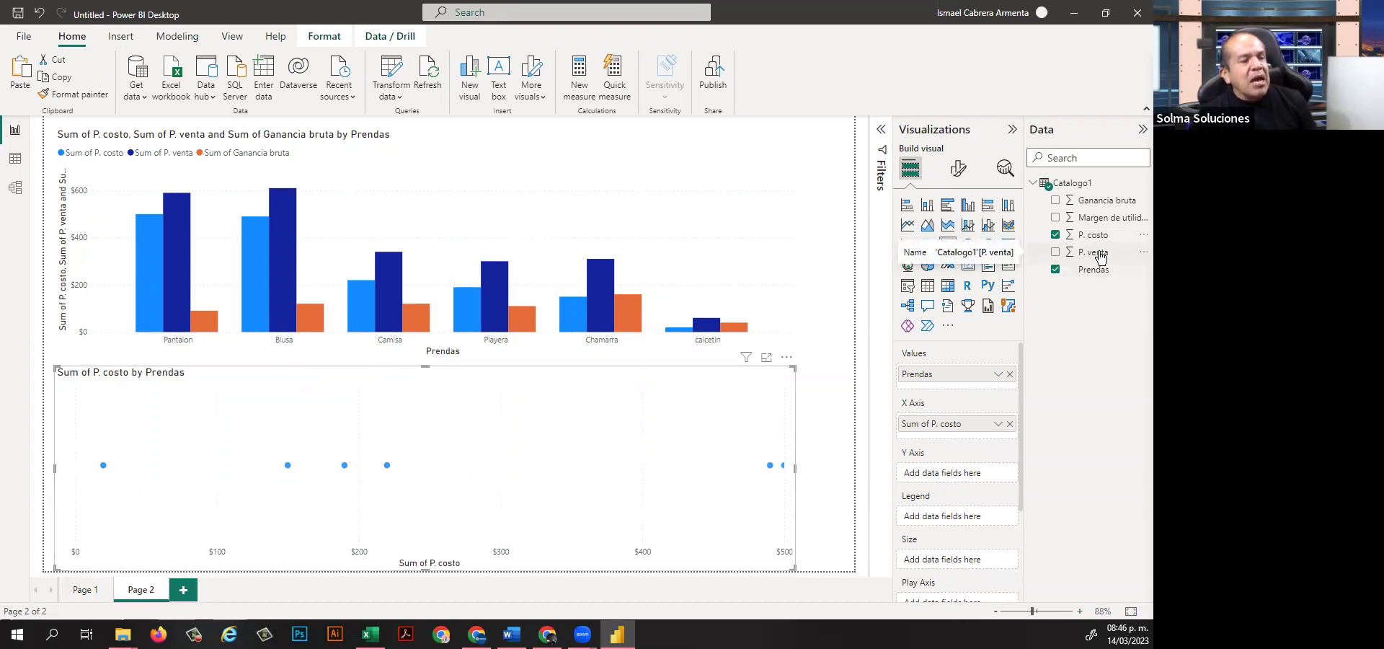
pyautogui.moveTo(1100, 258); pyautogui.dragTo(968, 477)
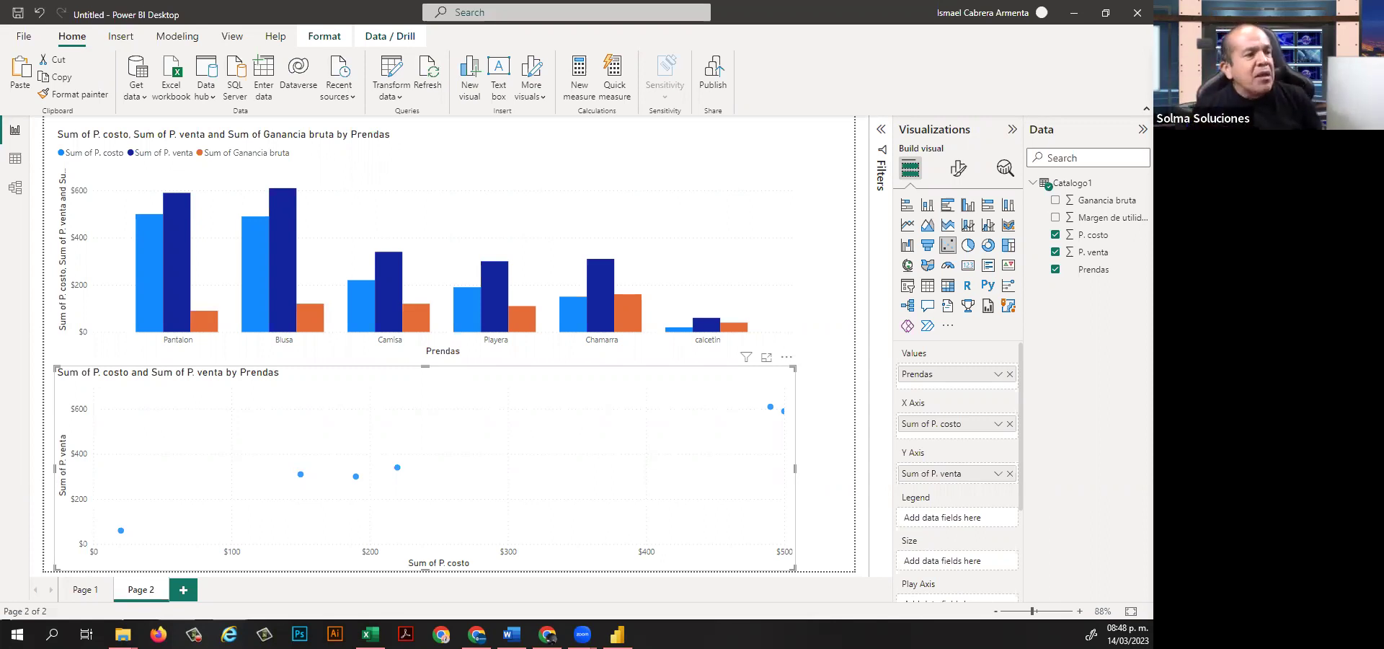
# Check the Ganancia column in the Page 1 table and set Ganancia bruta as the scatter chart's bubble size on Page 2.
pyautogui.click(1100, 202)
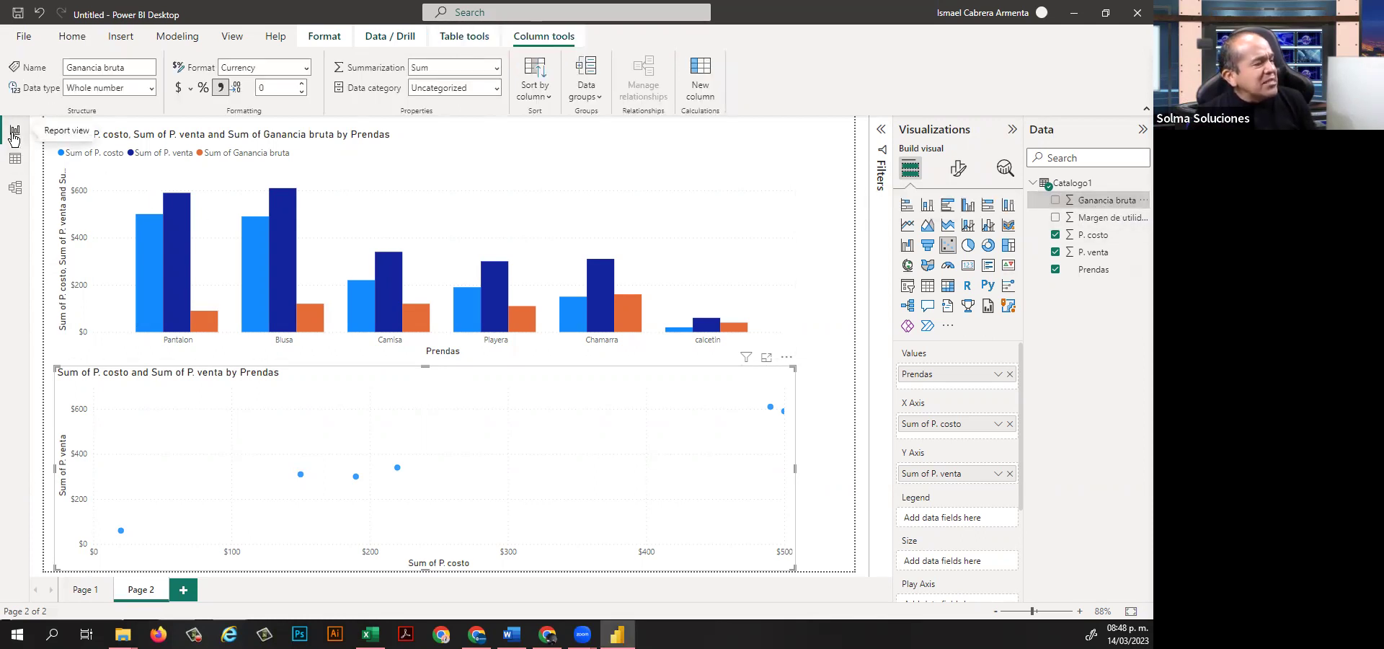
pyautogui.click(82, 588)
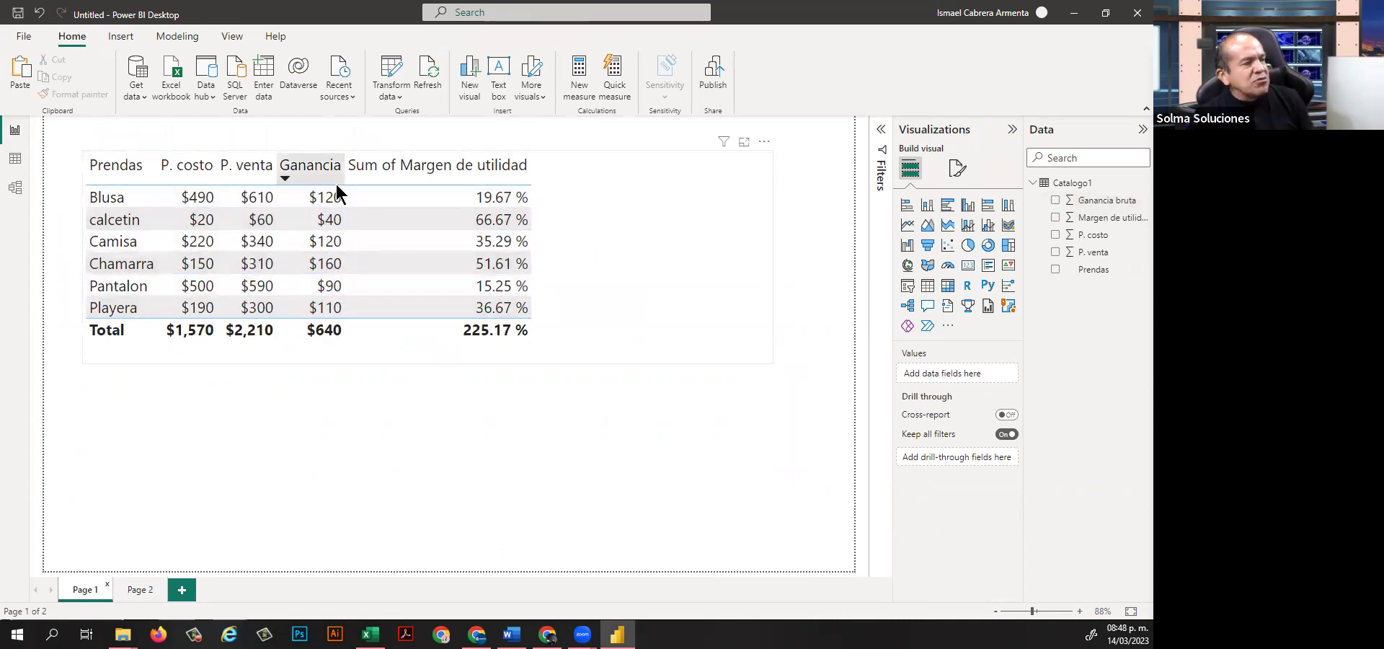
pyautogui.click(141, 591)
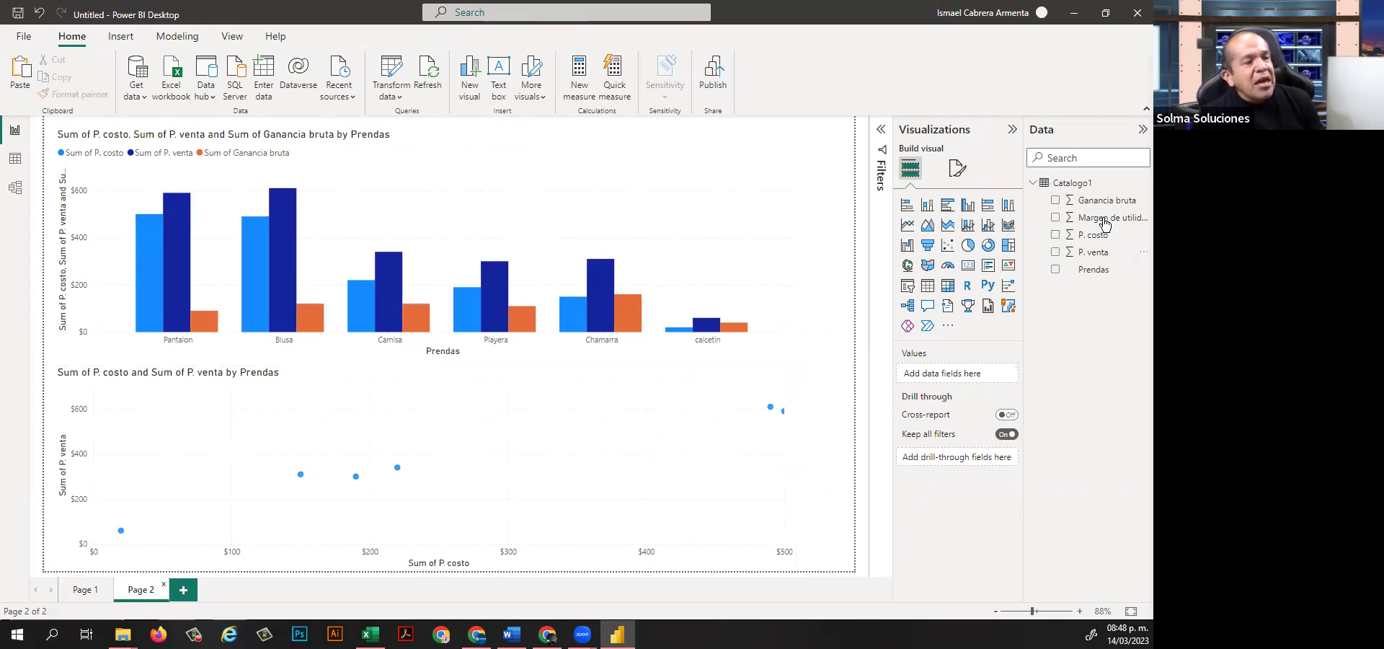
pyautogui.click(767, 450)
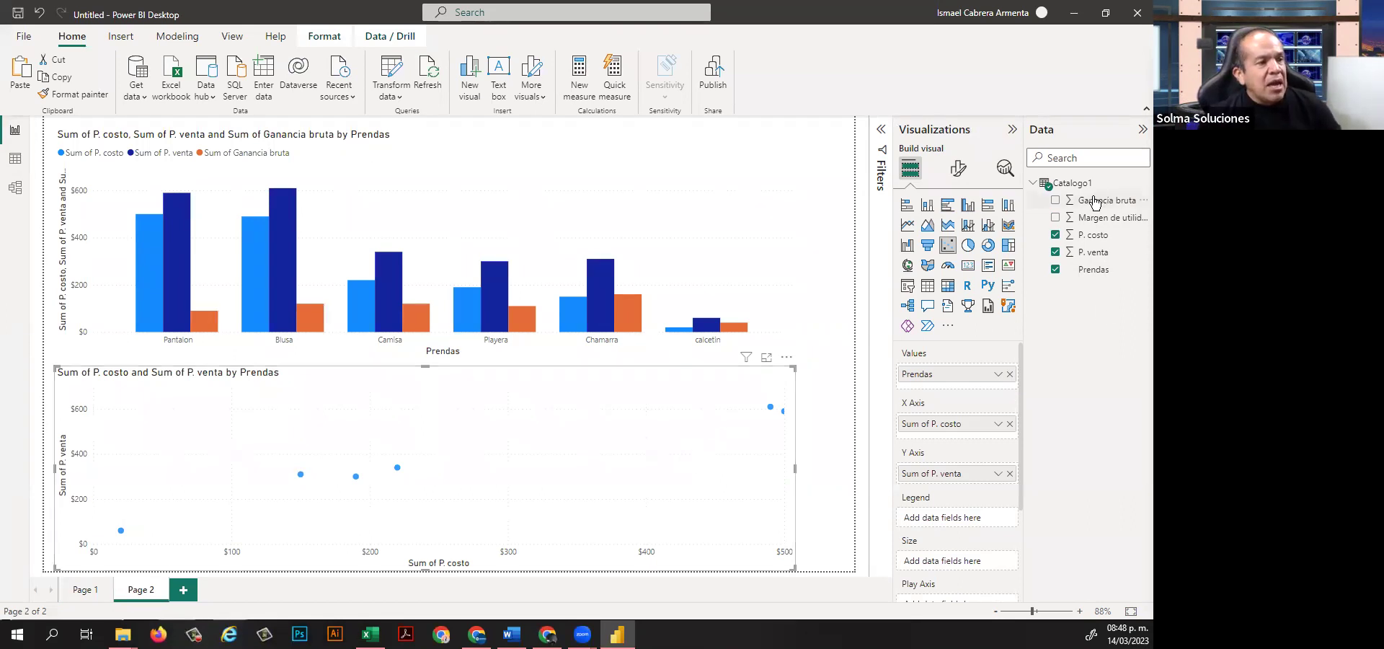
pyautogui.moveTo(1094, 207); pyautogui.dragTo(965, 566)
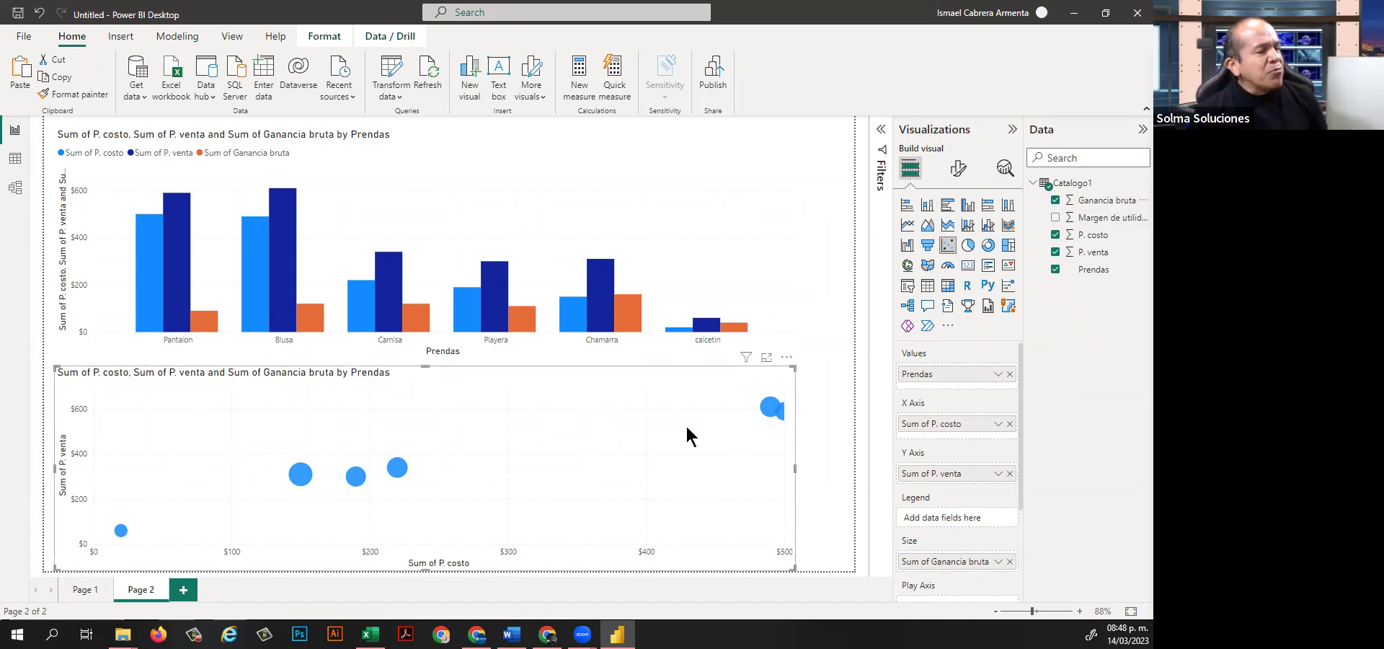
# Set the scatter chart's X-axis range to a minimum of 0 and a maximum of 600.
pyautogui.click(955, 173)
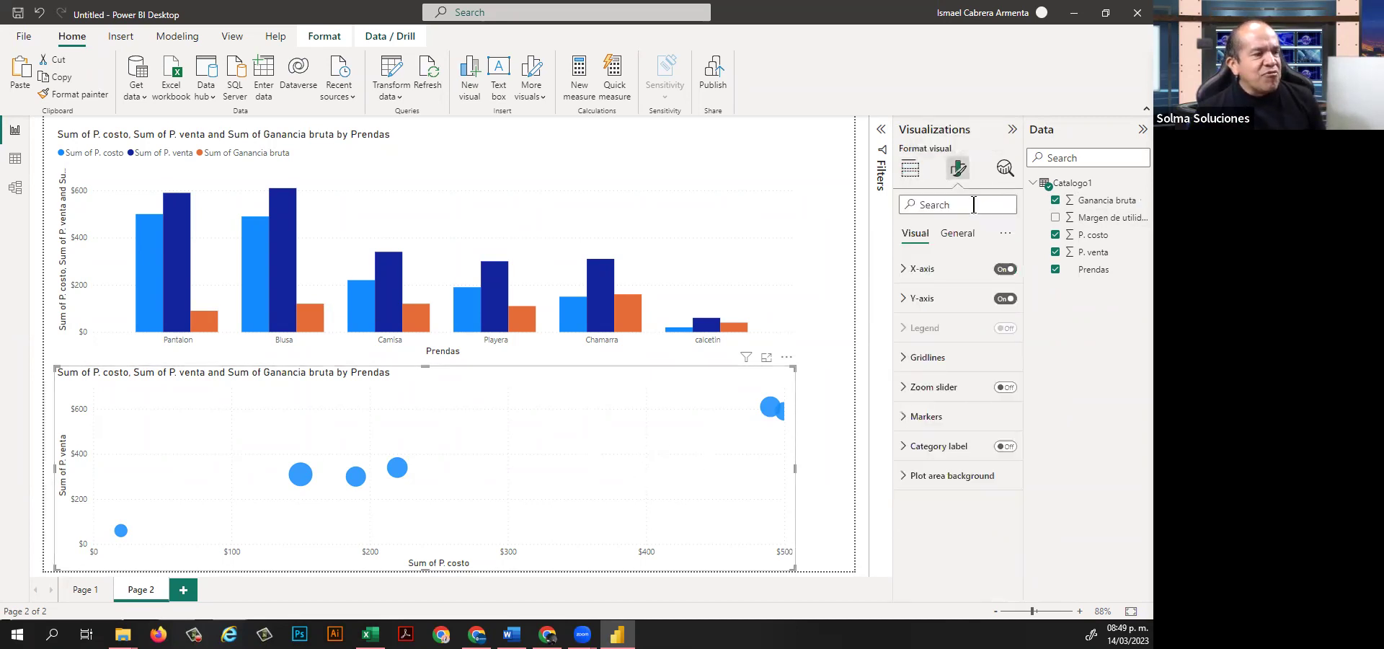
pyautogui.click(910, 270)
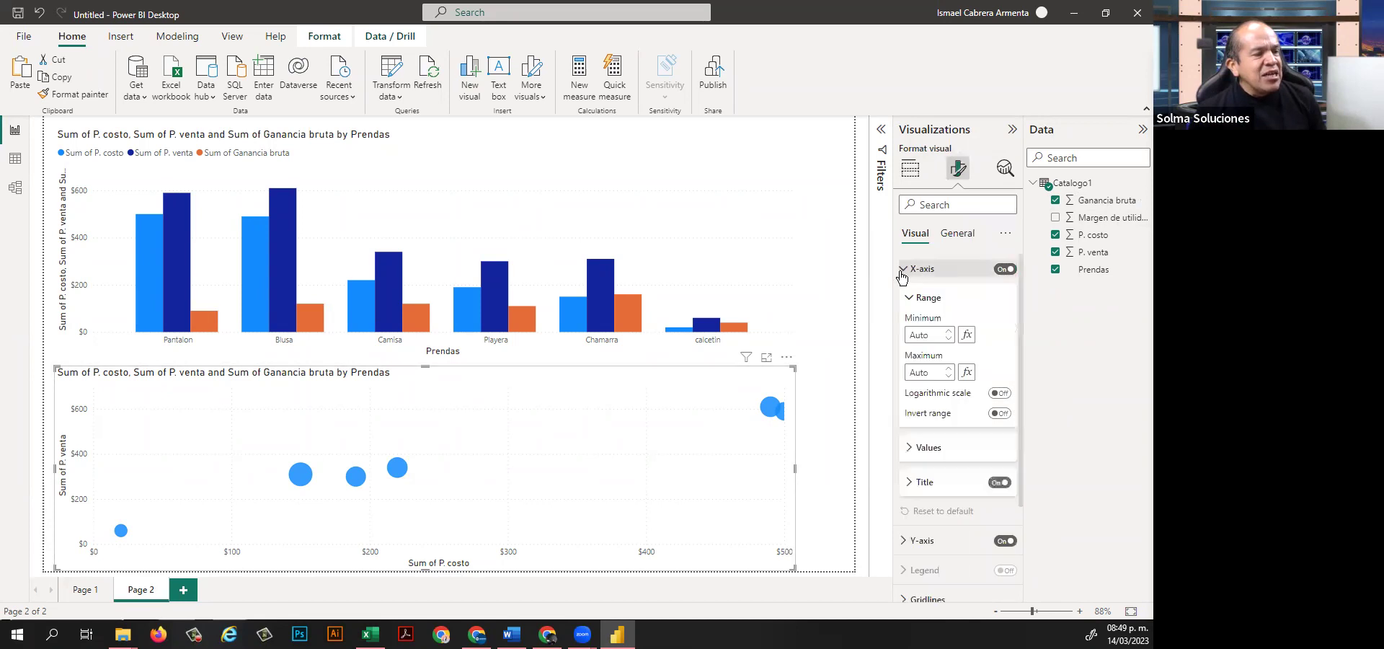
pyautogui.click(923, 335)
pyautogui.write('0')
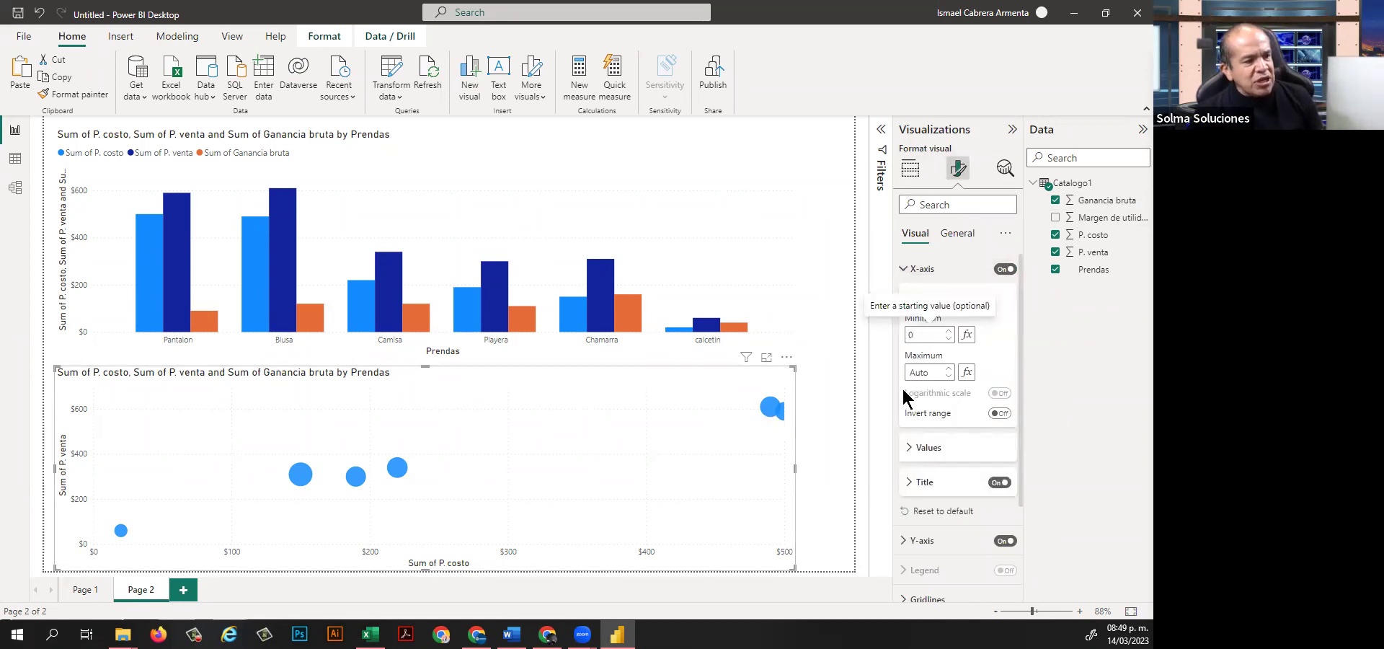
pyautogui.click(931, 376)
pyautogui.write('600')
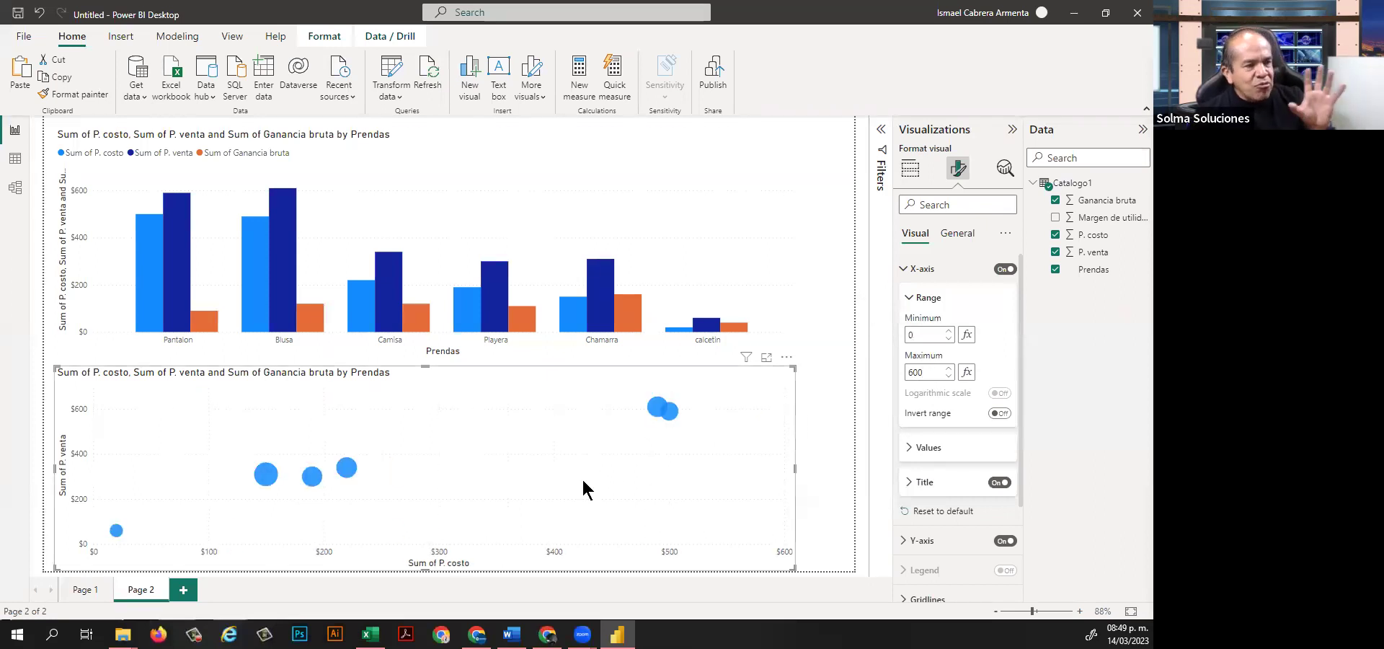
pyautogui.click(903, 271)
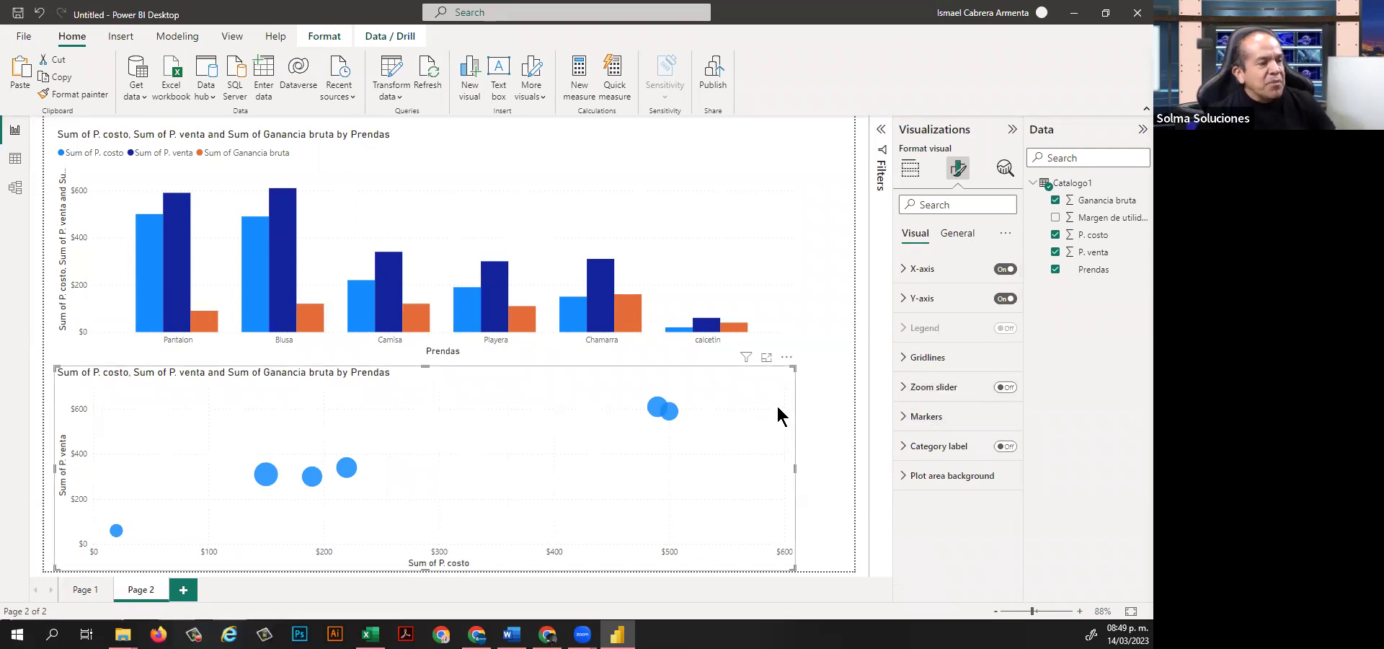
# Set the marker size for all series of the scatter chart to 5 px.
pyautogui.click(905, 417)
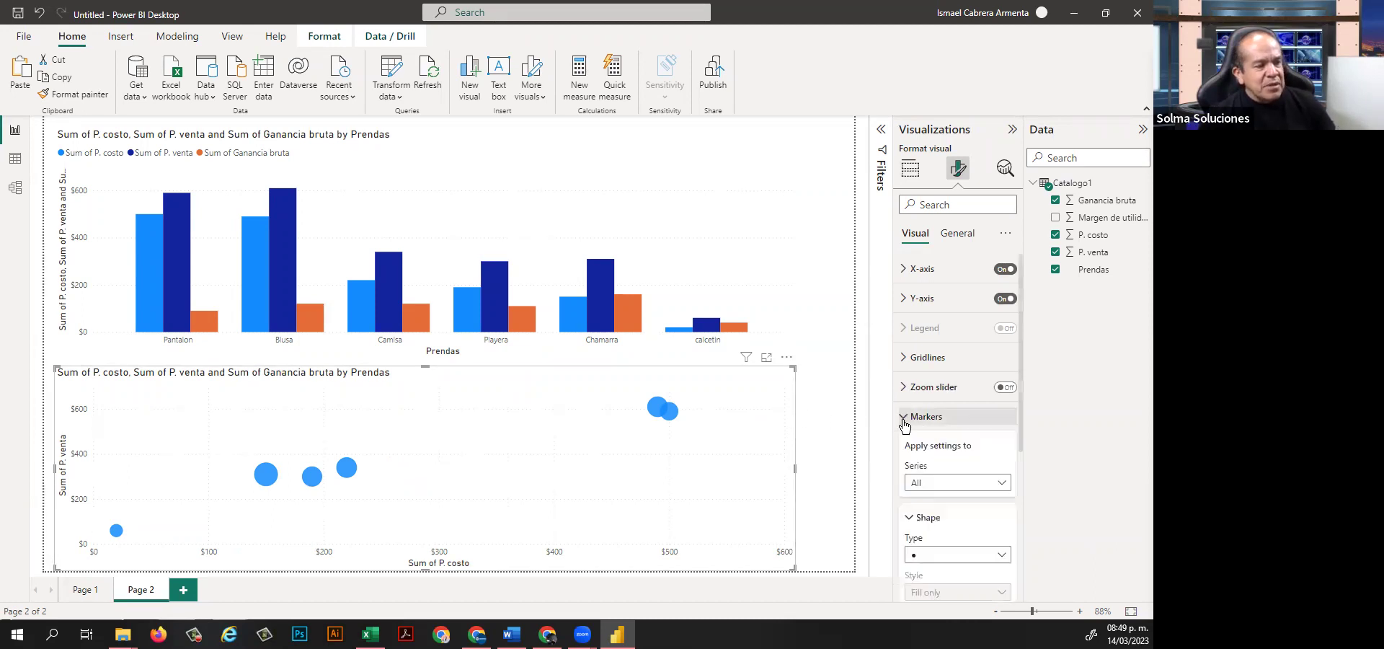
pyautogui.scroll(-3, 937, 442)
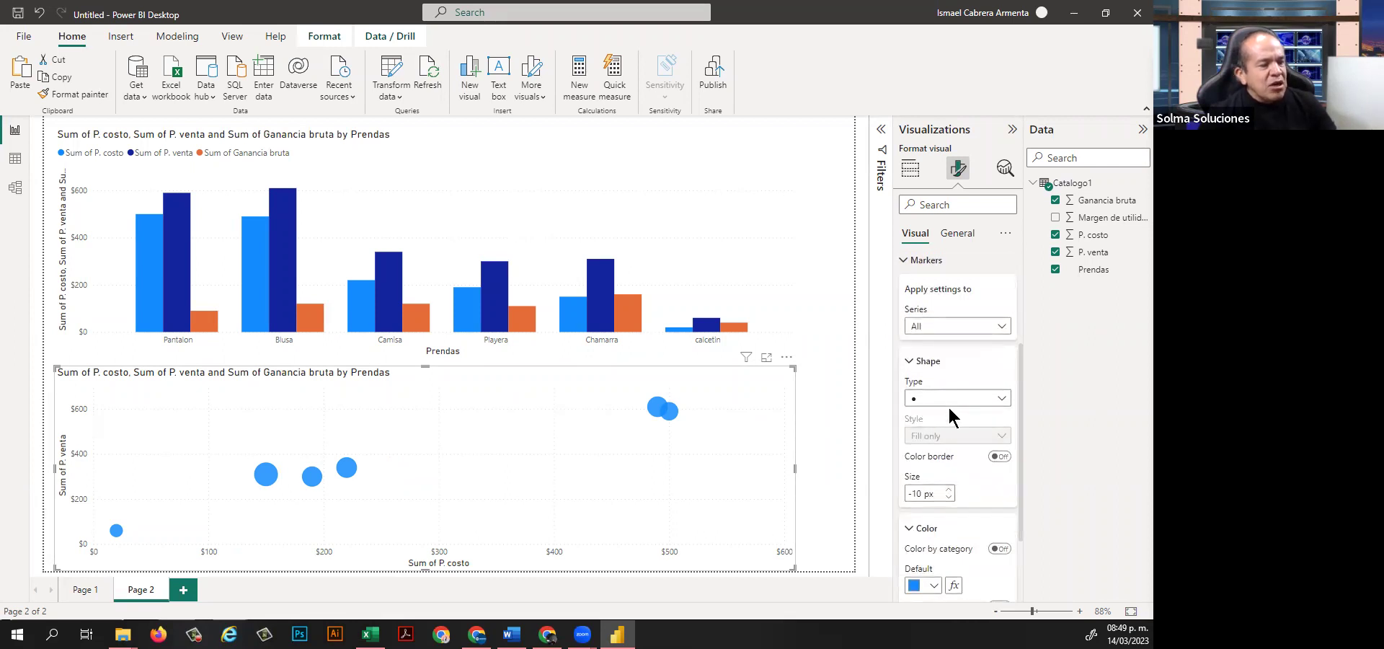
pyautogui.click(949, 490)
pyautogui.click(948, 490)
pyautogui.click(949, 490)
pyautogui.click(948, 490)
pyautogui.click(948, 490)
pyautogui.click(948, 490)
pyautogui.click(948, 491)
pyautogui.click(948, 490)
# Color the scatter chart's markers by category and collapse the Visualizations and Data panes.
pyautogui.scroll(-2, 961, 509)
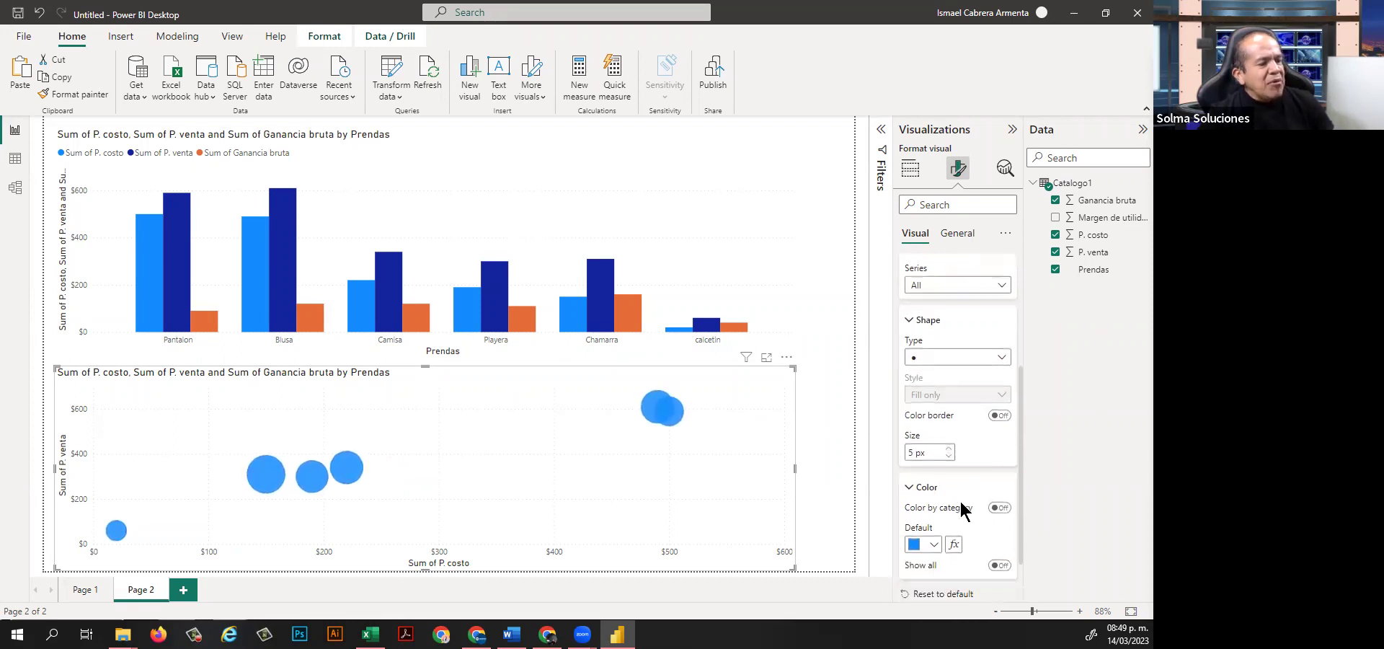
pyautogui.click(998, 496)
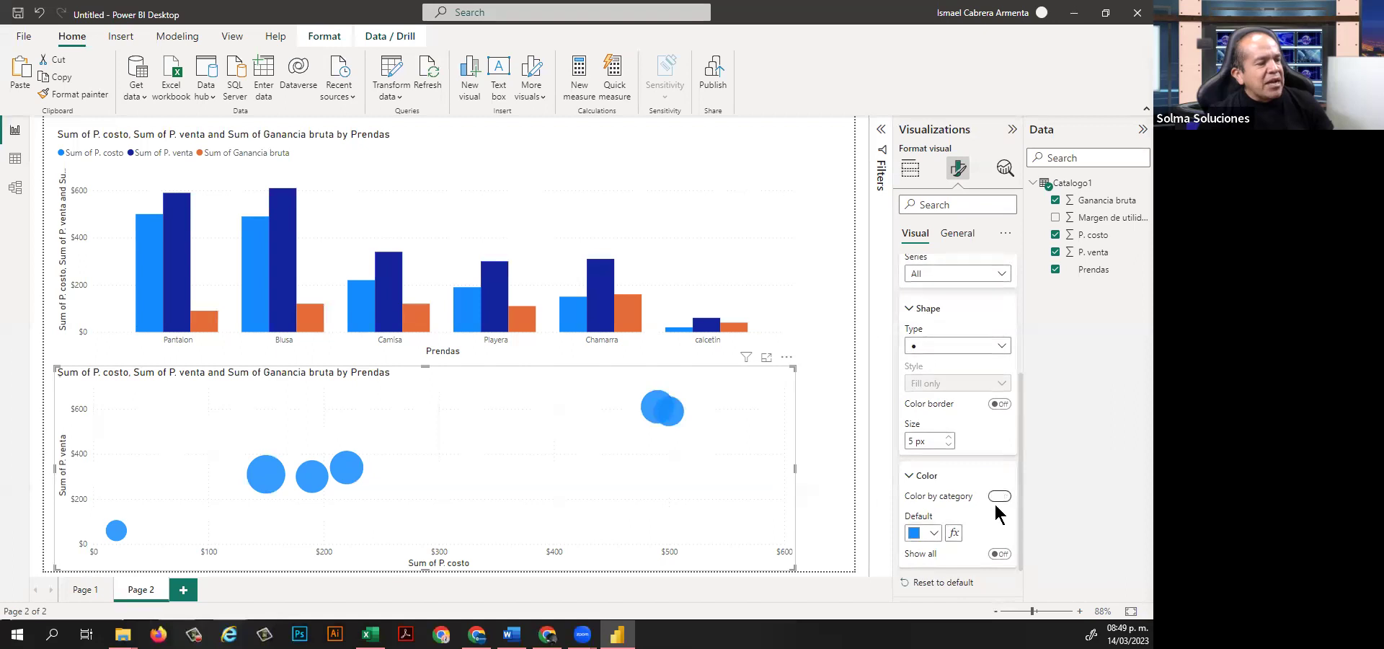
pyautogui.click(1013, 130)
pyautogui.click(1142, 130)
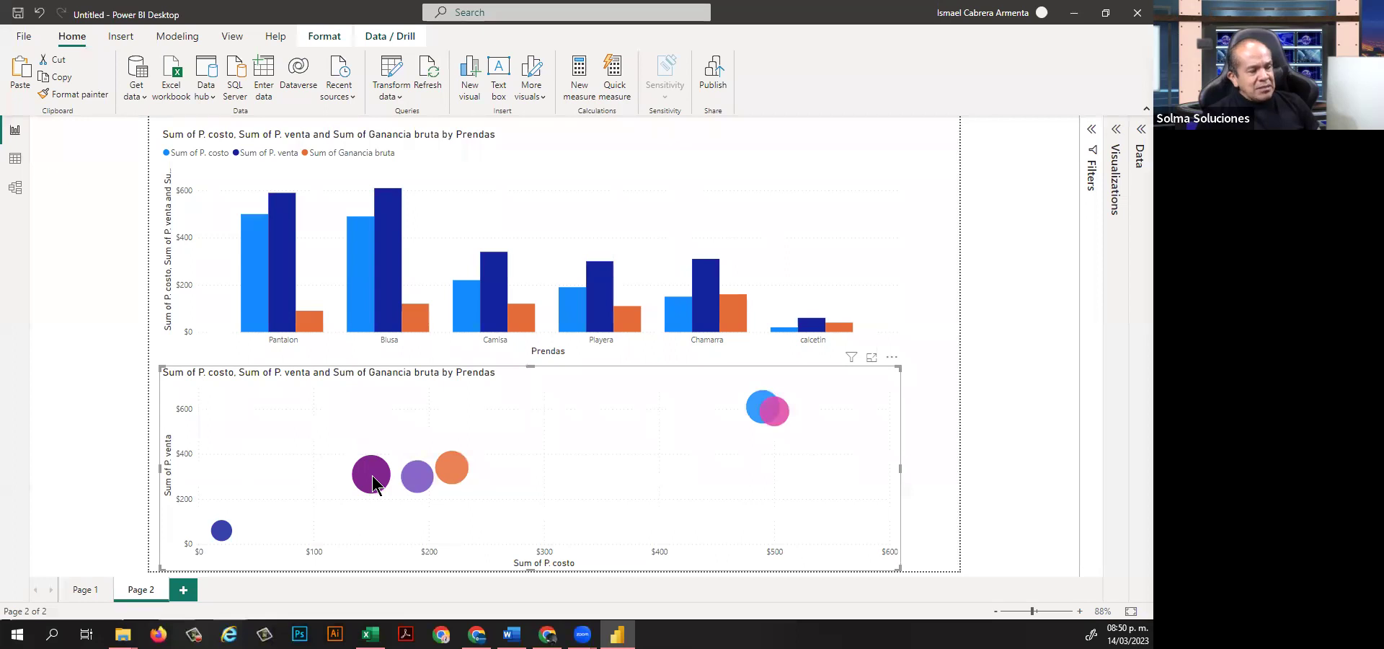
# Replace Ganancia bruta with Margen de utilidad as the bubble size of the Page 2 scatter chart.
pyautogui.moveTo(373, 484)
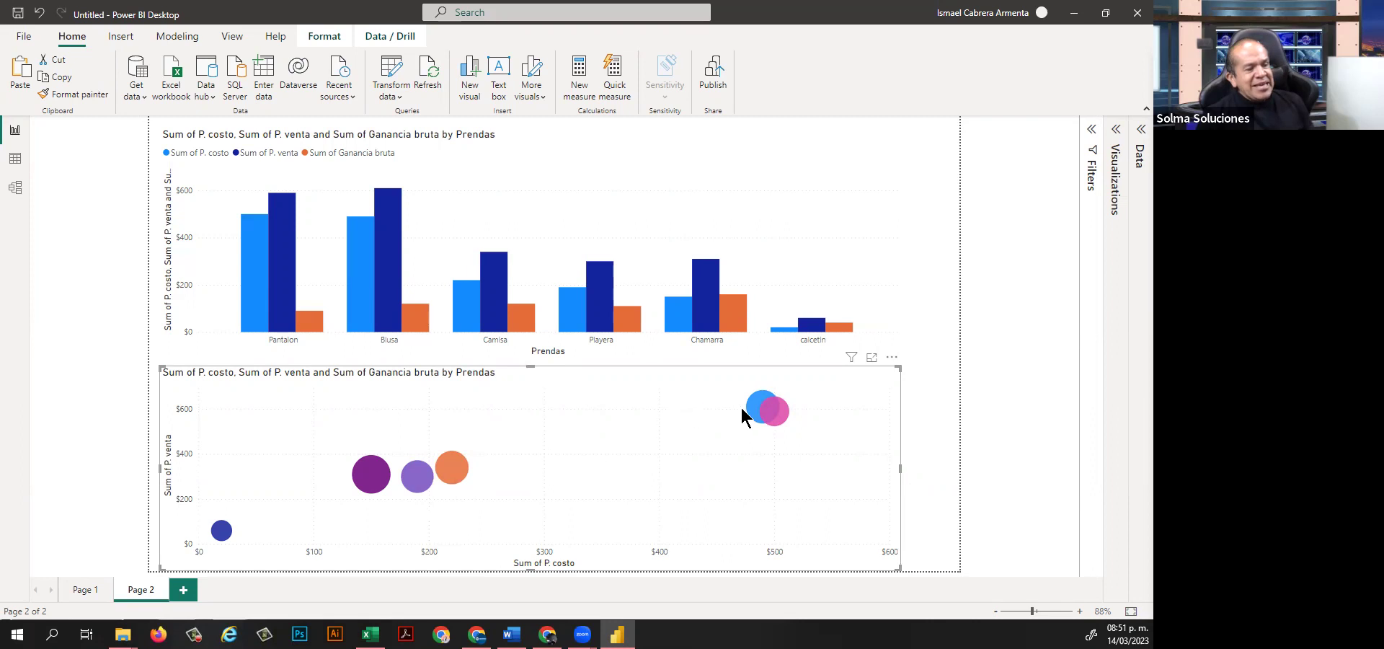
pyautogui.moveTo(757, 409)
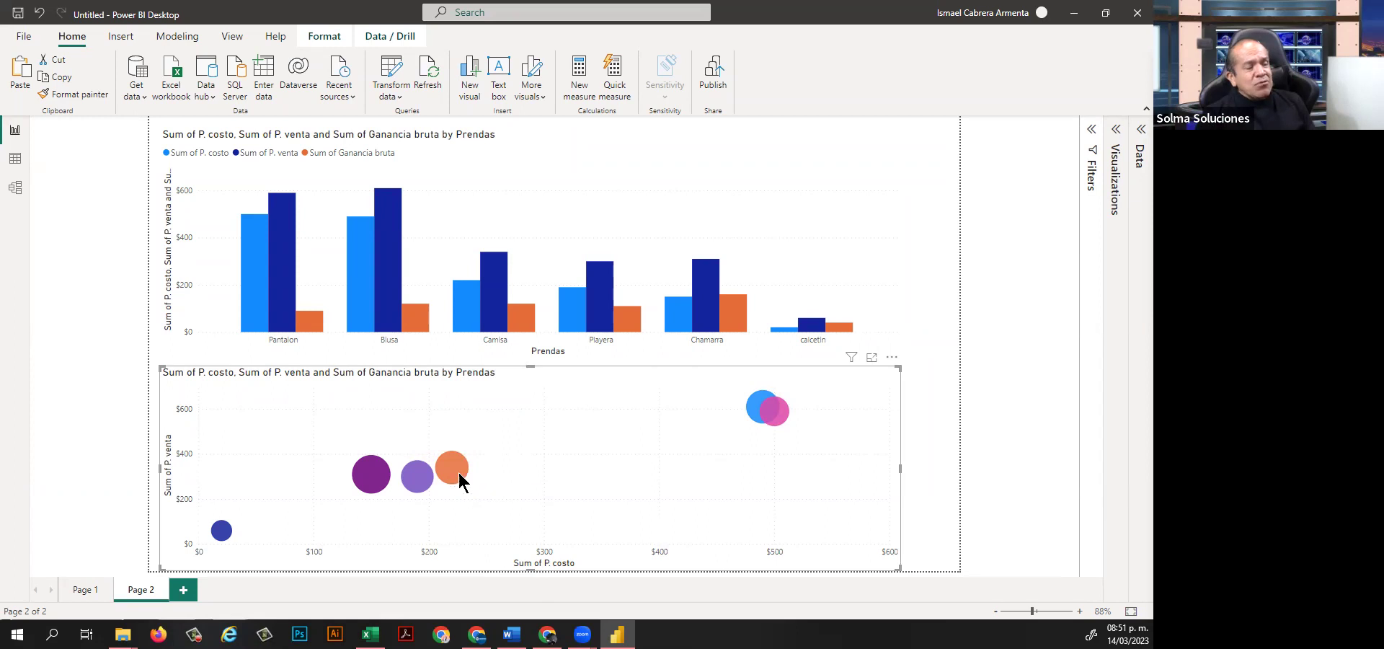
pyautogui.moveTo(457, 473)
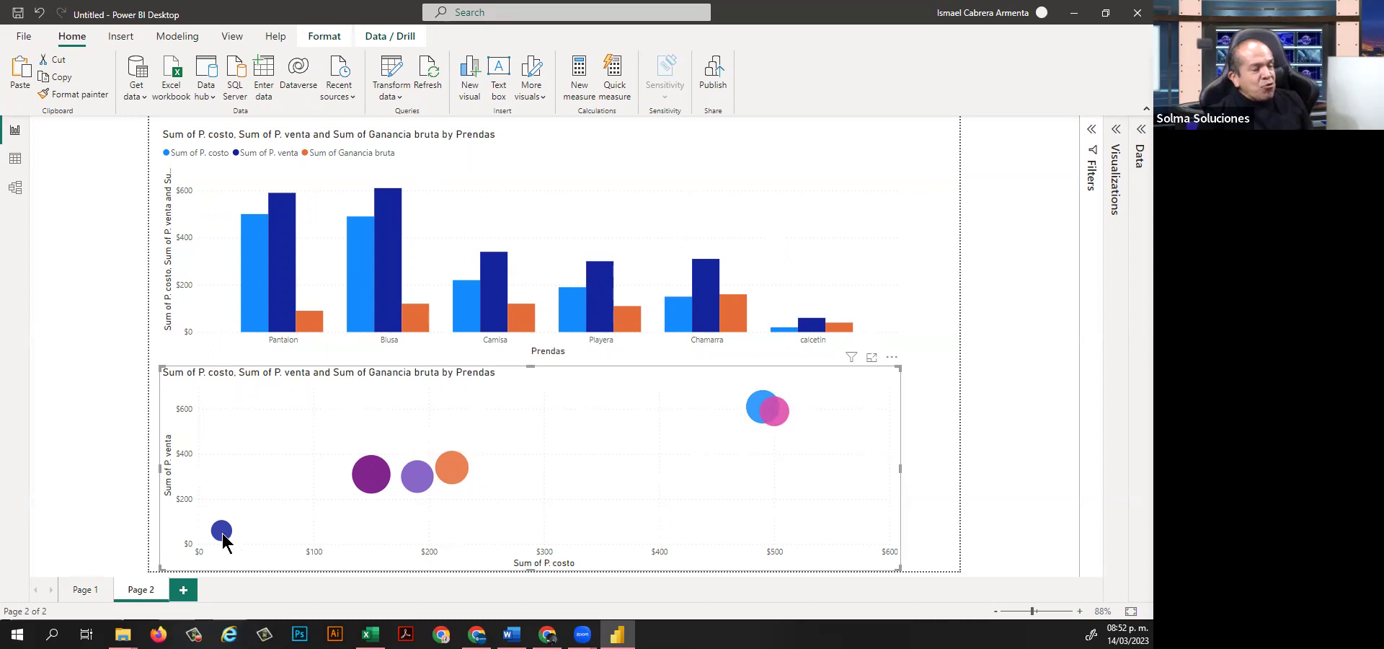
pyautogui.moveTo(224, 540)
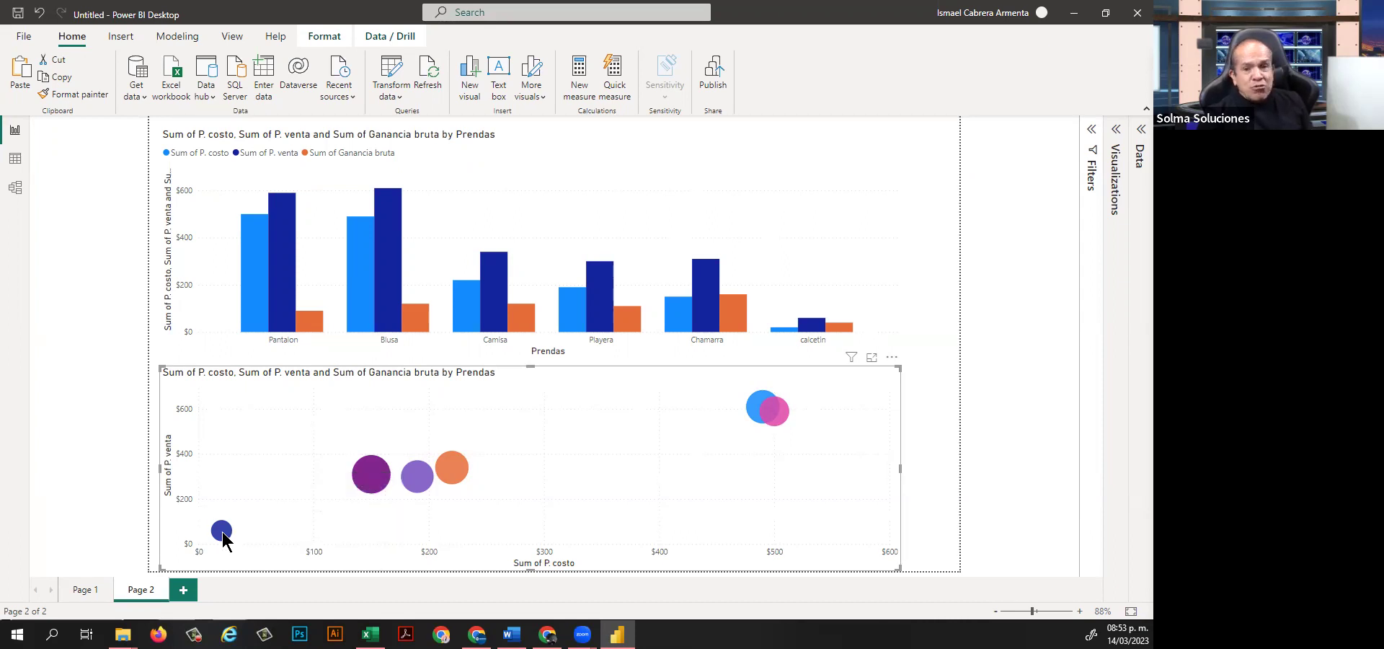
pyautogui.moveTo(222, 535)
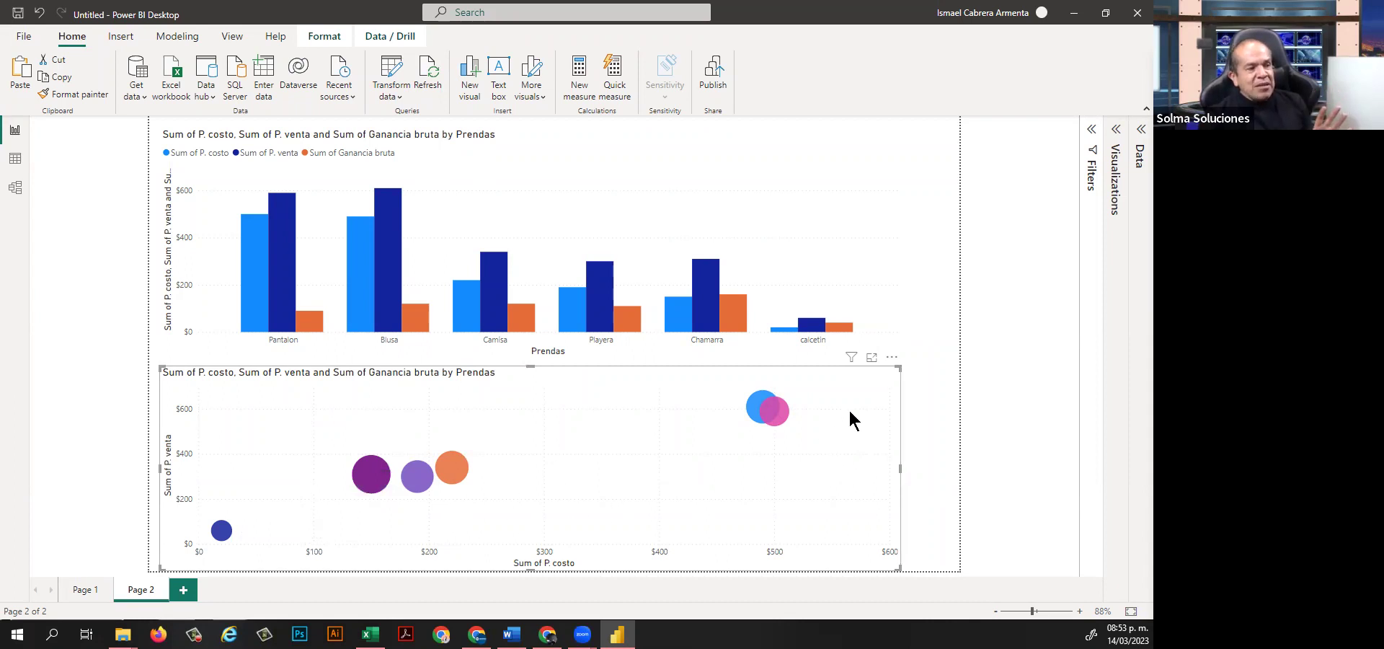
pyautogui.click(1116, 131)
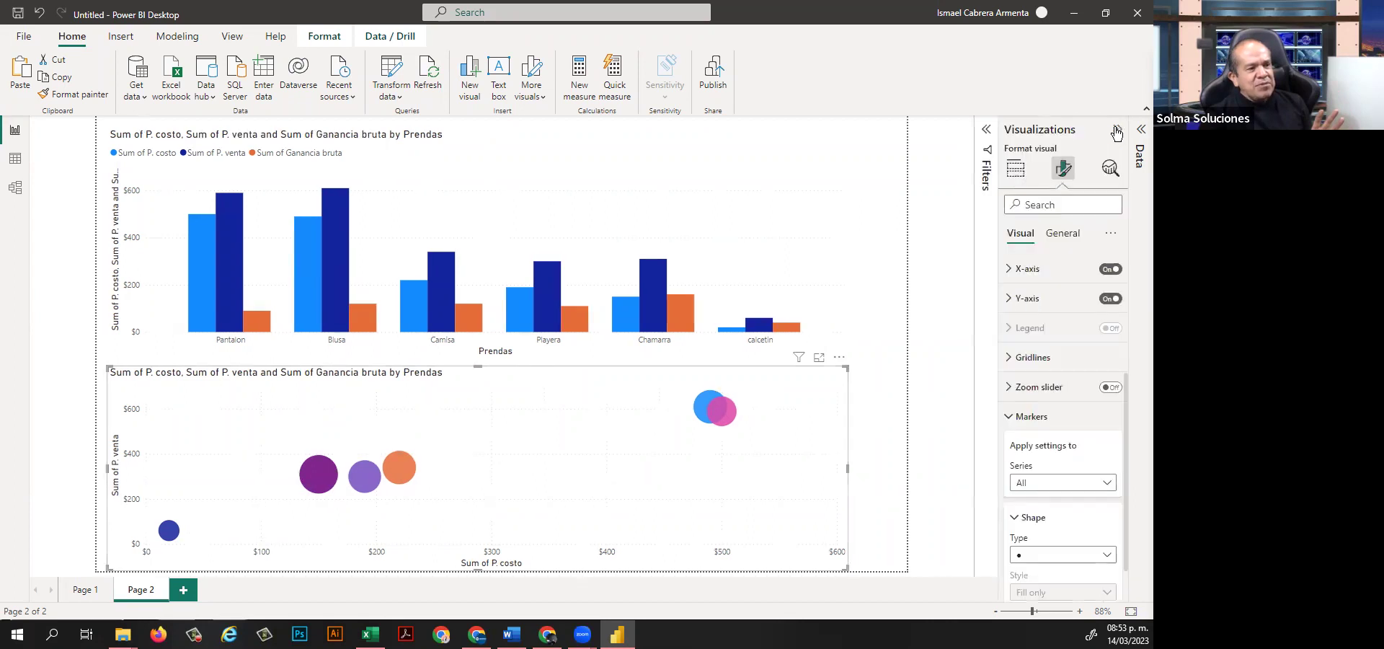
pyautogui.click(1018, 170)
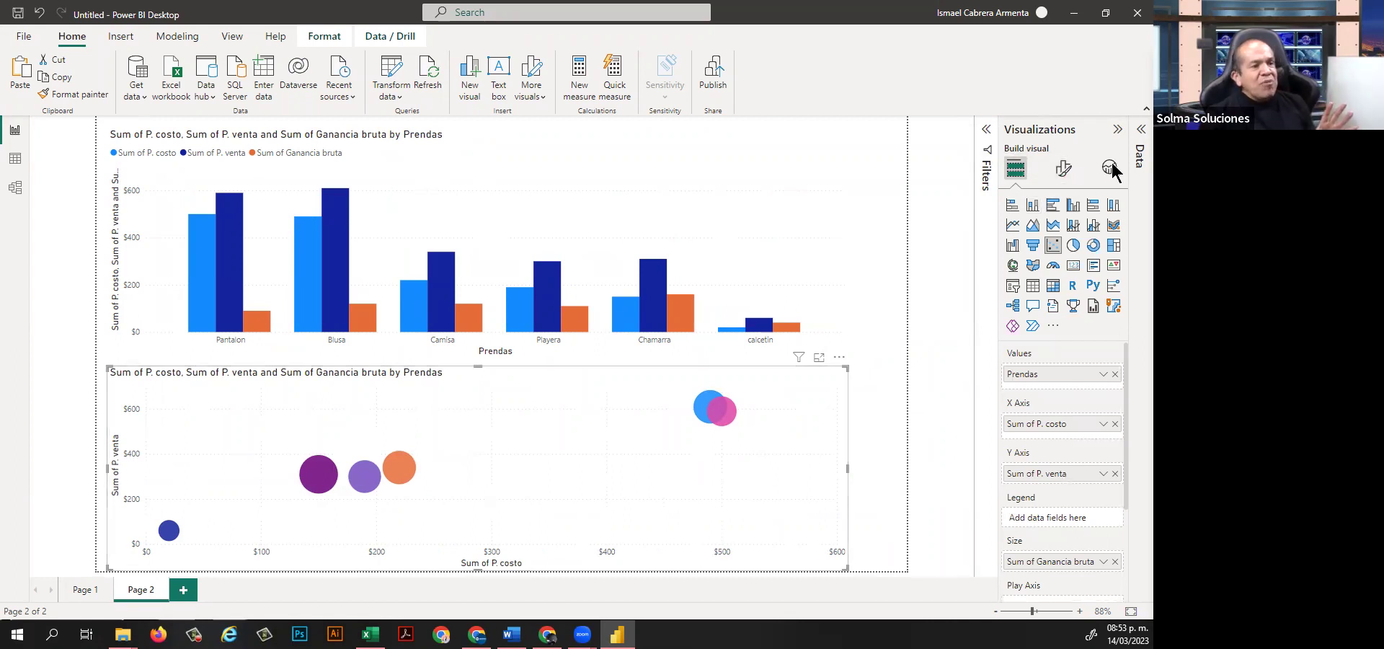
pyautogui.click(1135, 137)
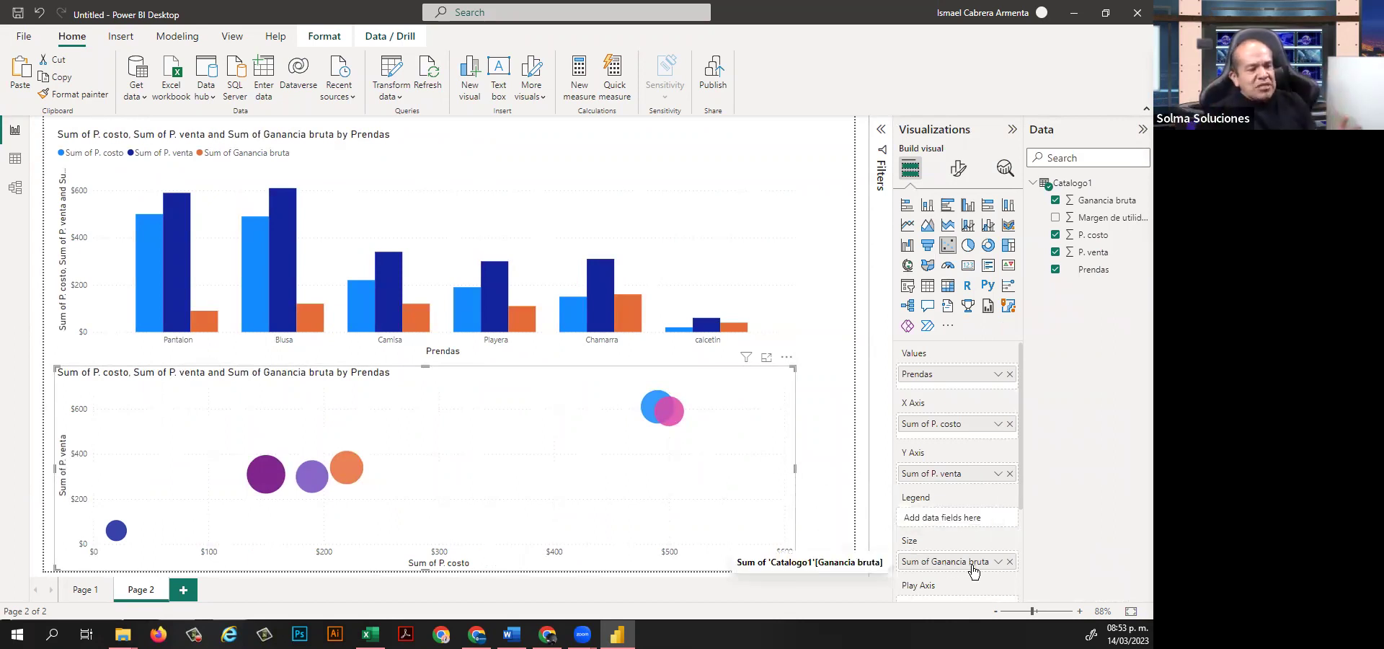
pyautogui.click(1009, 561)
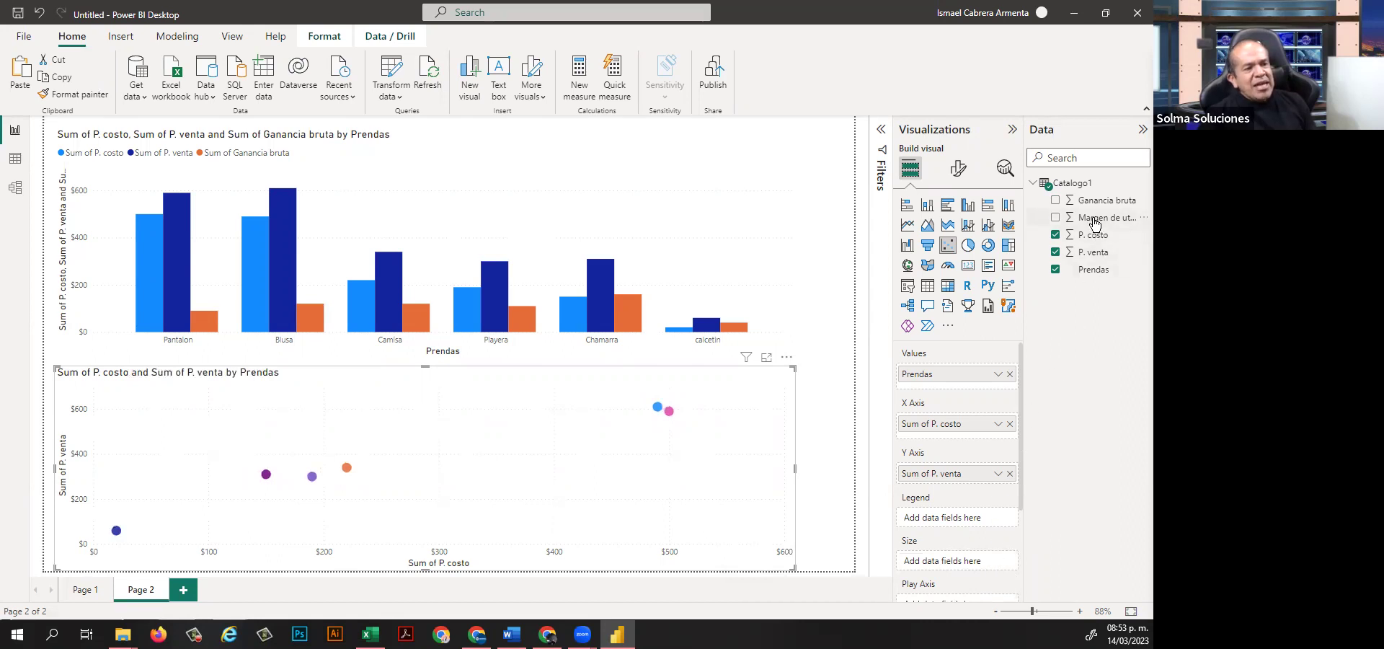
pyautogui.moveTo(1093, 225); pyautogui.dragTo(961, 565)
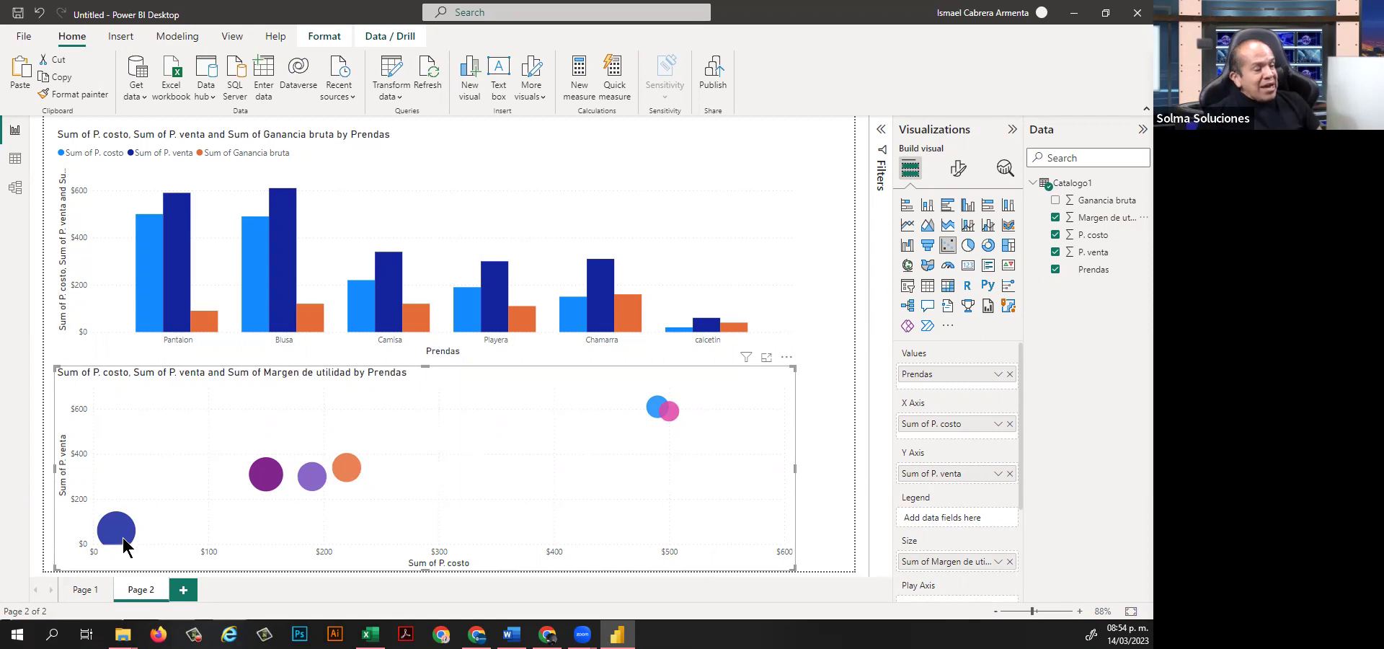
# Compare the scatter chart's bubbles with the Margen de utilidad values in the Excel catalogue and the Page 1 table.
pyautogui.moveTo(123, 537)
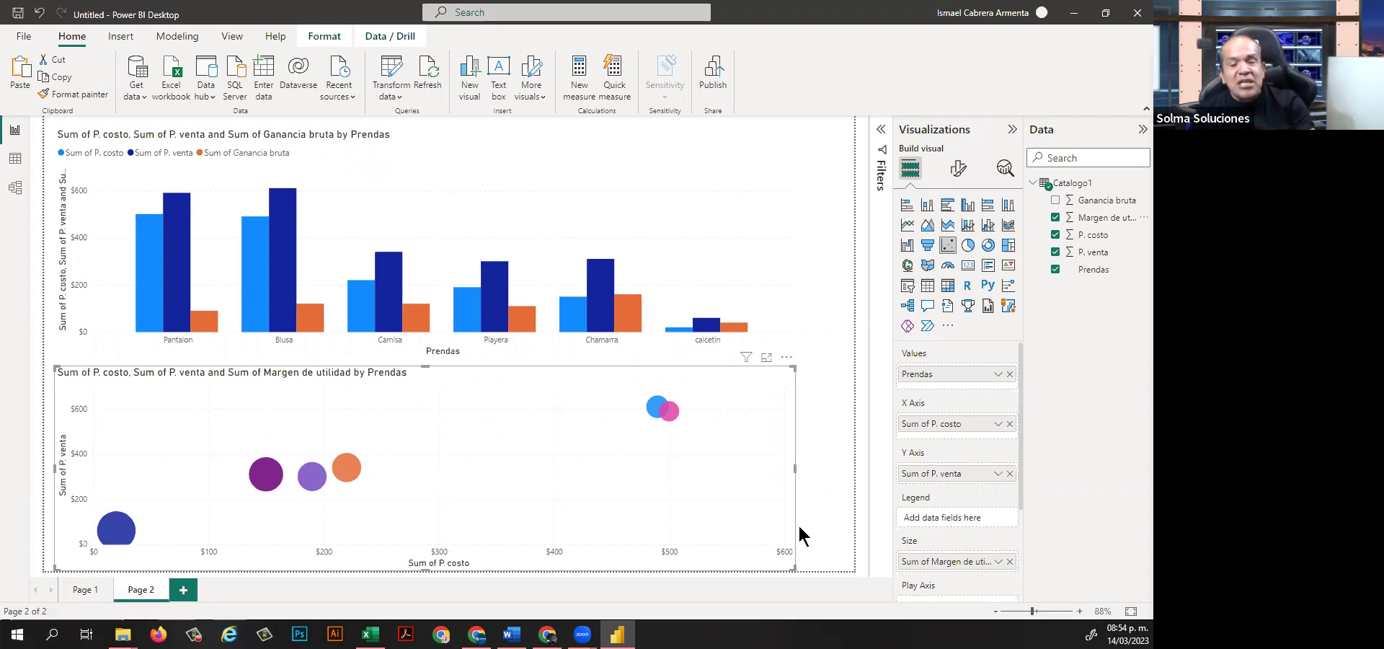
pyautogui.hotkey('alt', 'Tab')
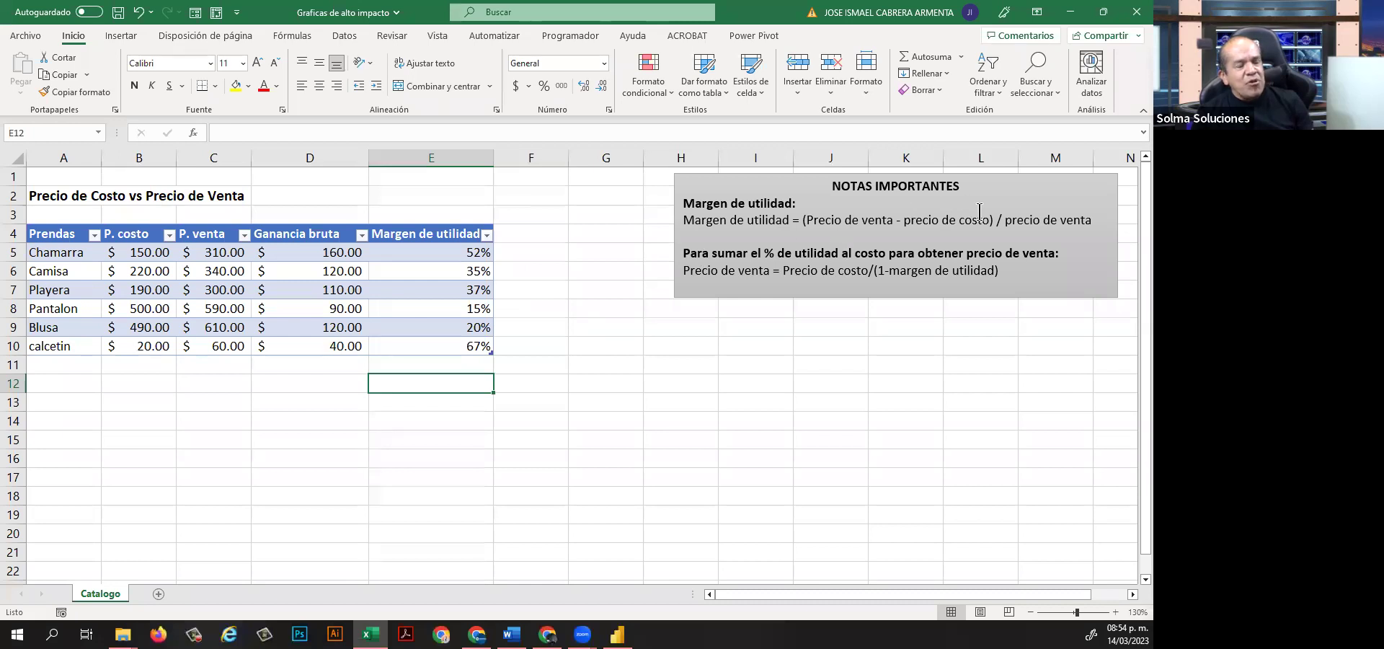
pyautogui.click(1070, 12)
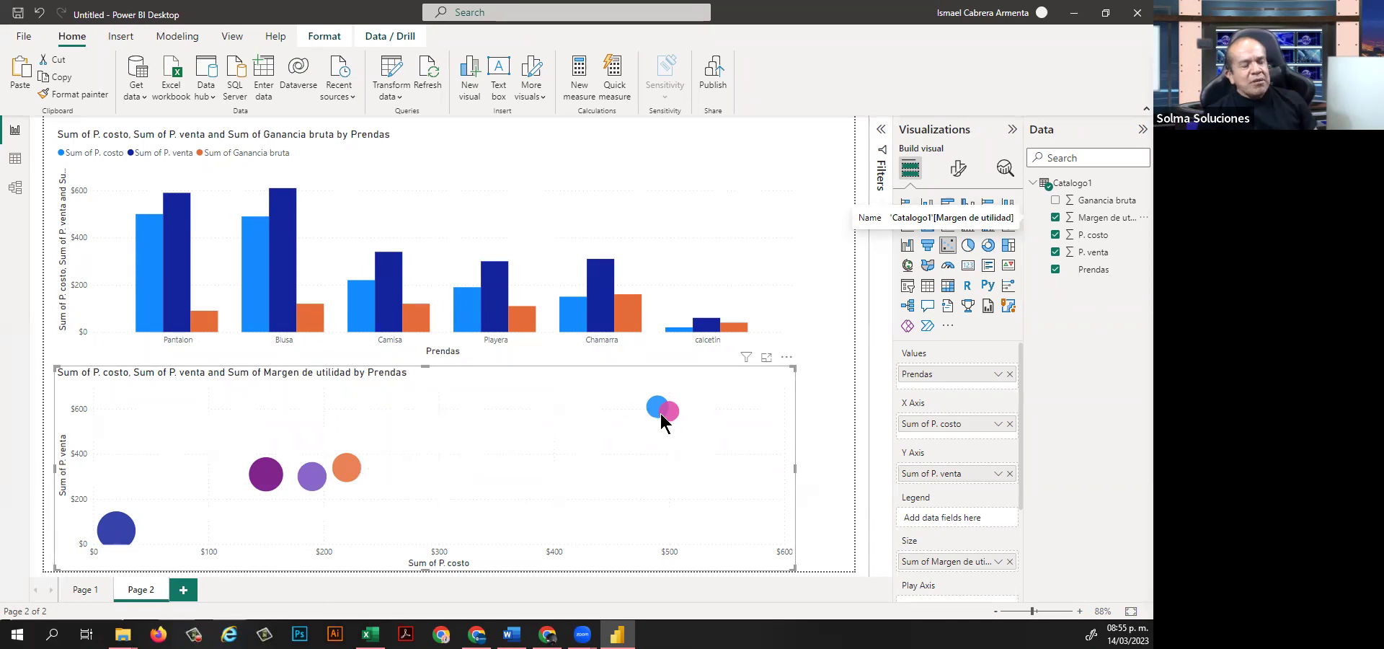
pyautogui.click(832, 461)
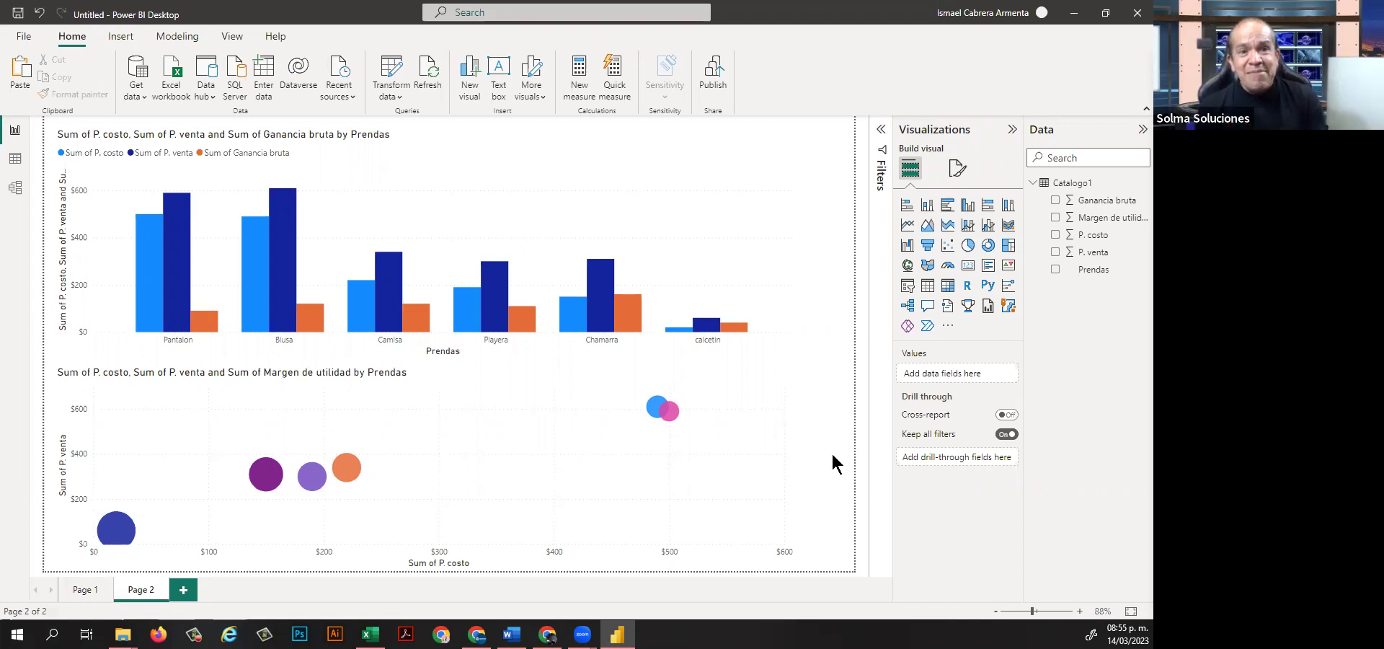
pyautogui.click(87, 590)
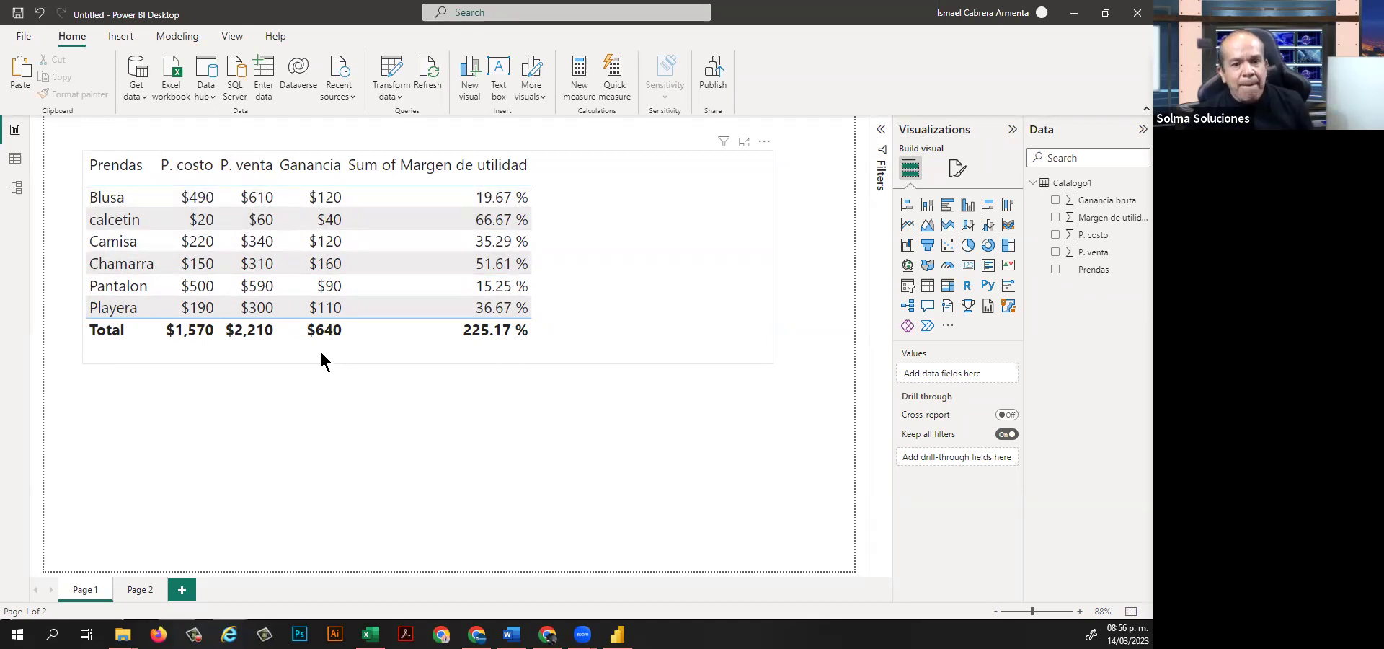
pyautogui.click(128, 590)
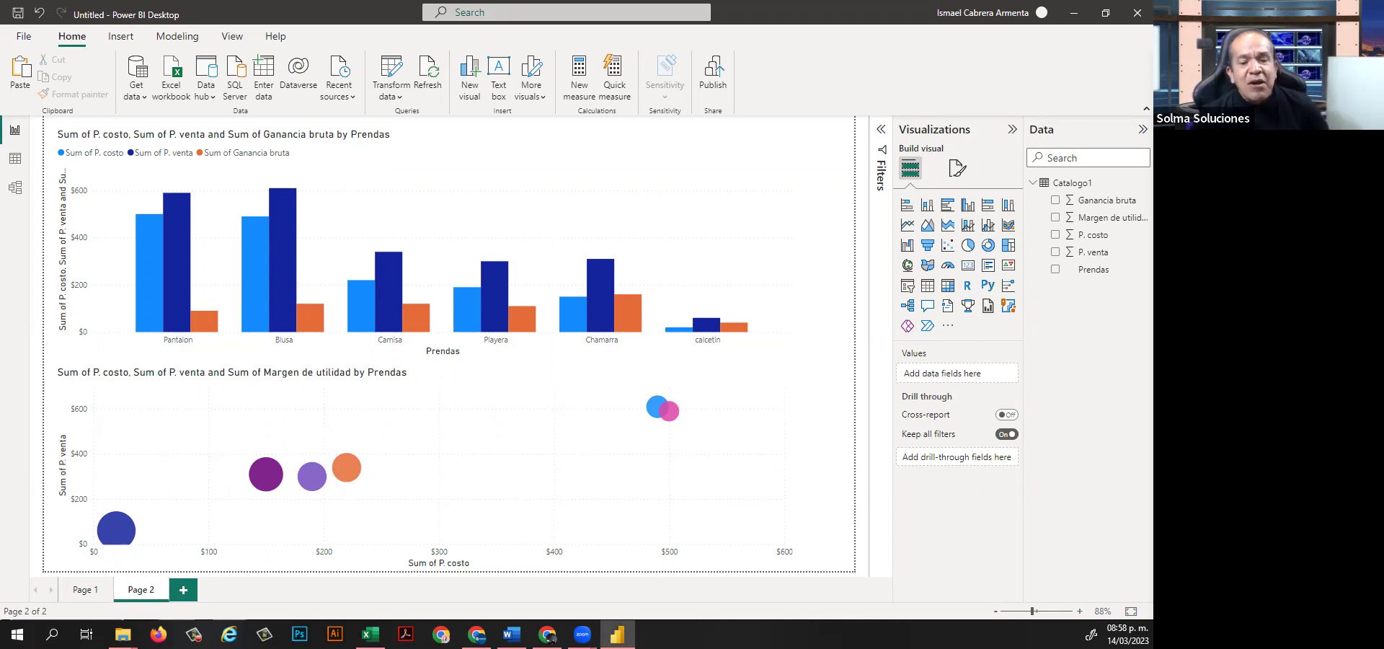
# Switch to Excel, close the Graficas de alto impacto workbook and bring up the WASalesProducts workbook.
pyautogui.click(1074, 12)
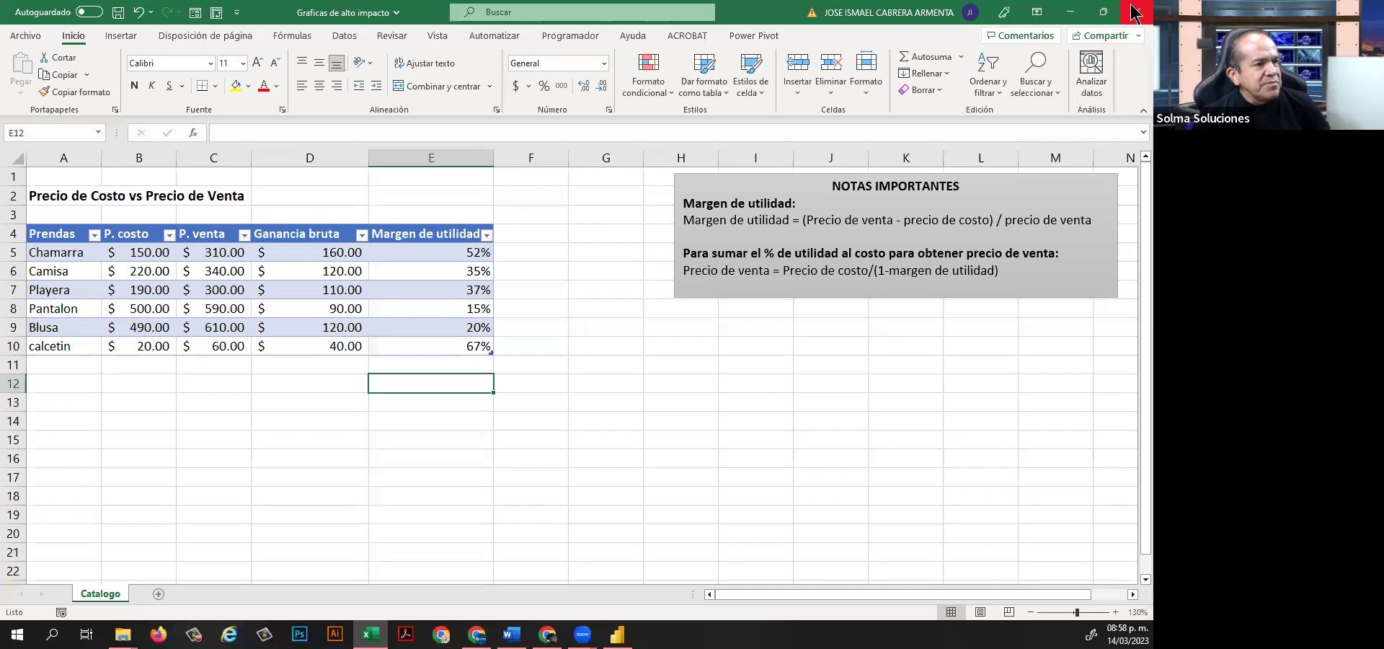
pyautogui.click(1131, 12)
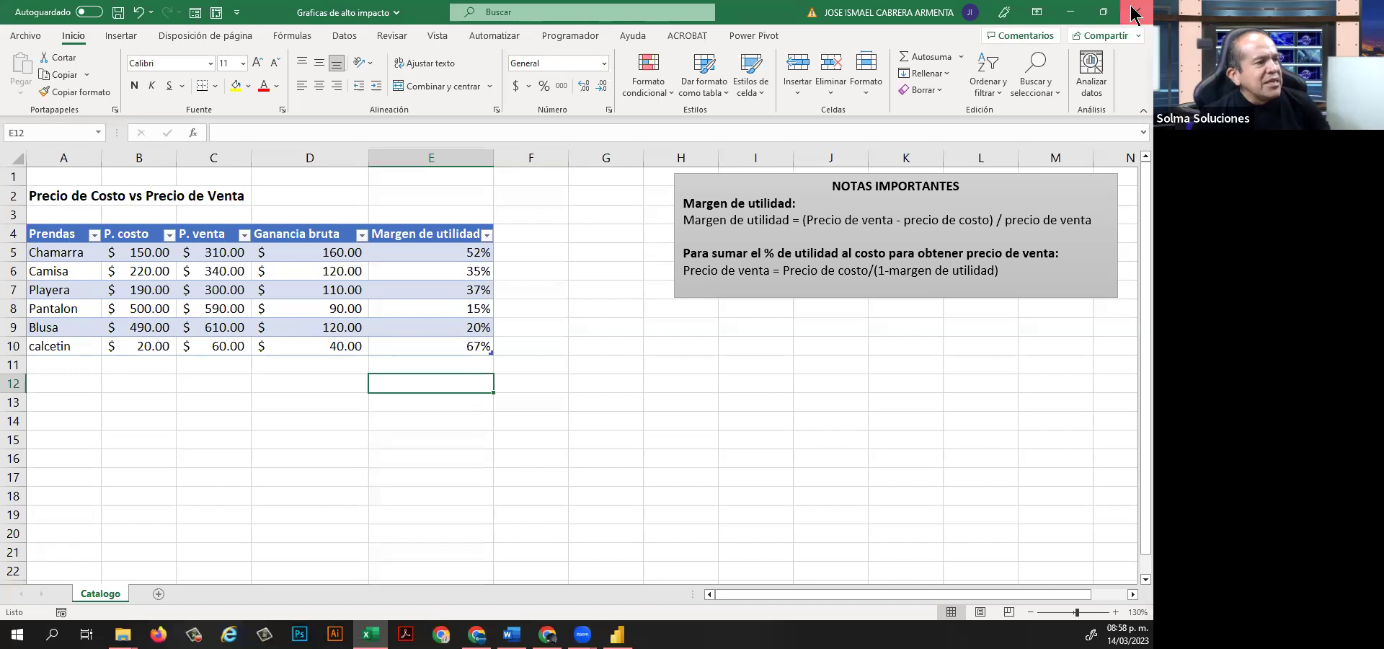
pyautogui.click(577, 344)
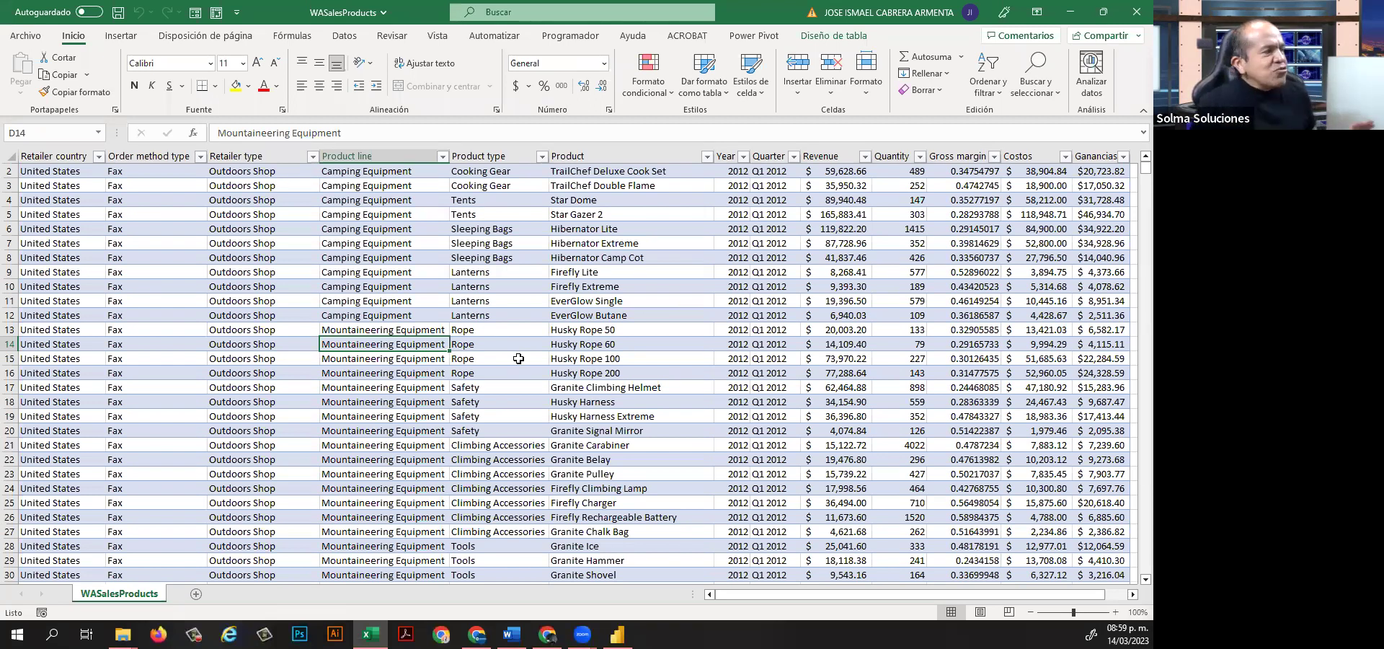
# Check the name assigned to the sales data table in the WASalesProducts workbook.
pyautogui.scroll(1, 140, 253)
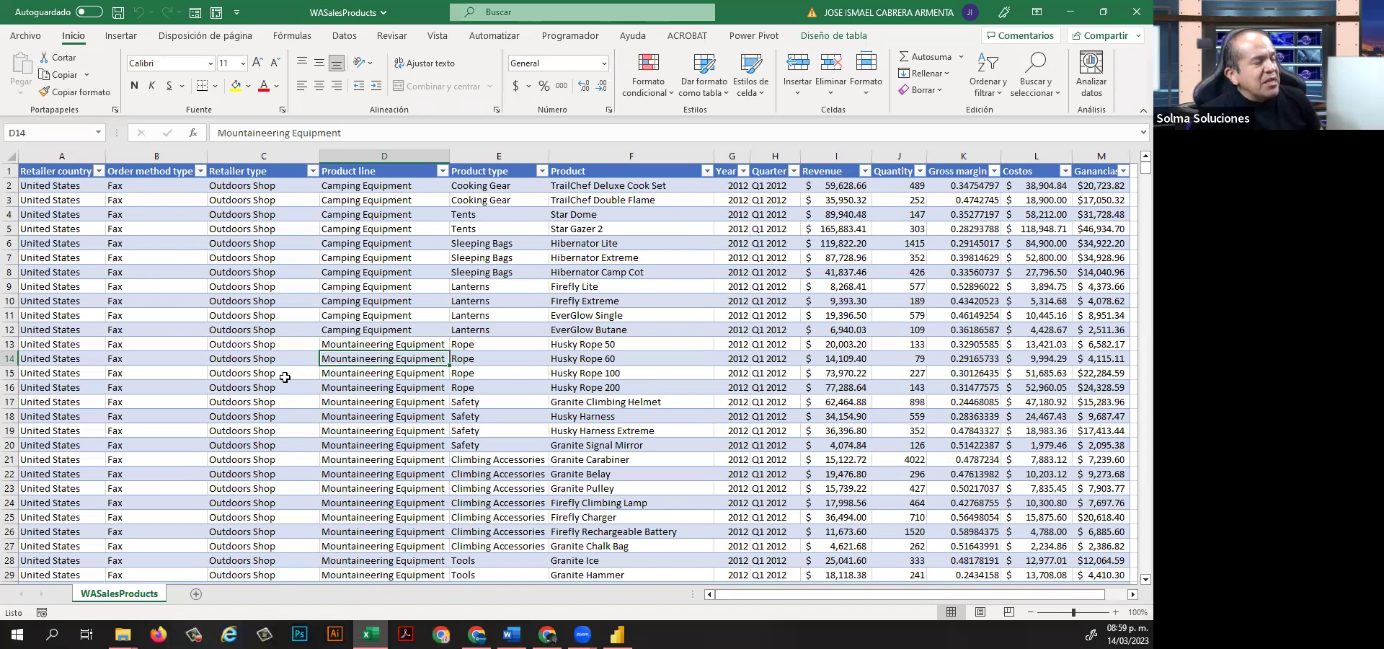
pyautogui.click(297, 287)
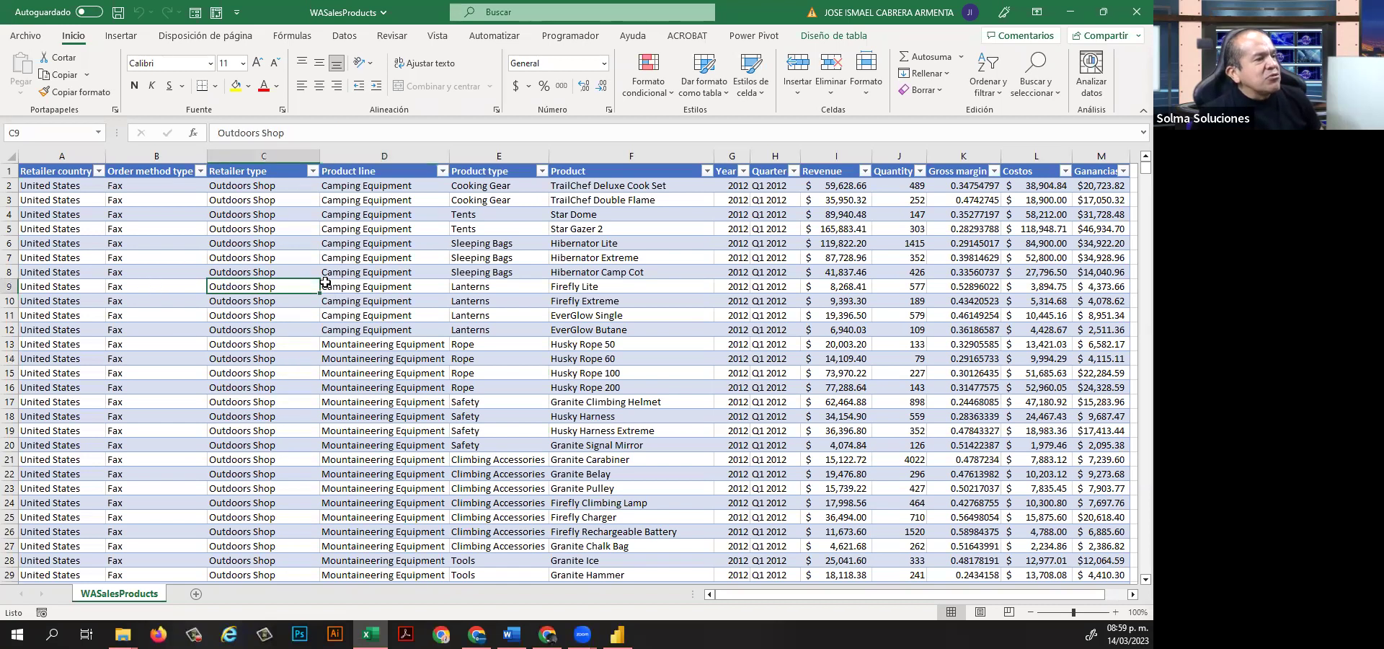
pyautogui.click(813, 40)
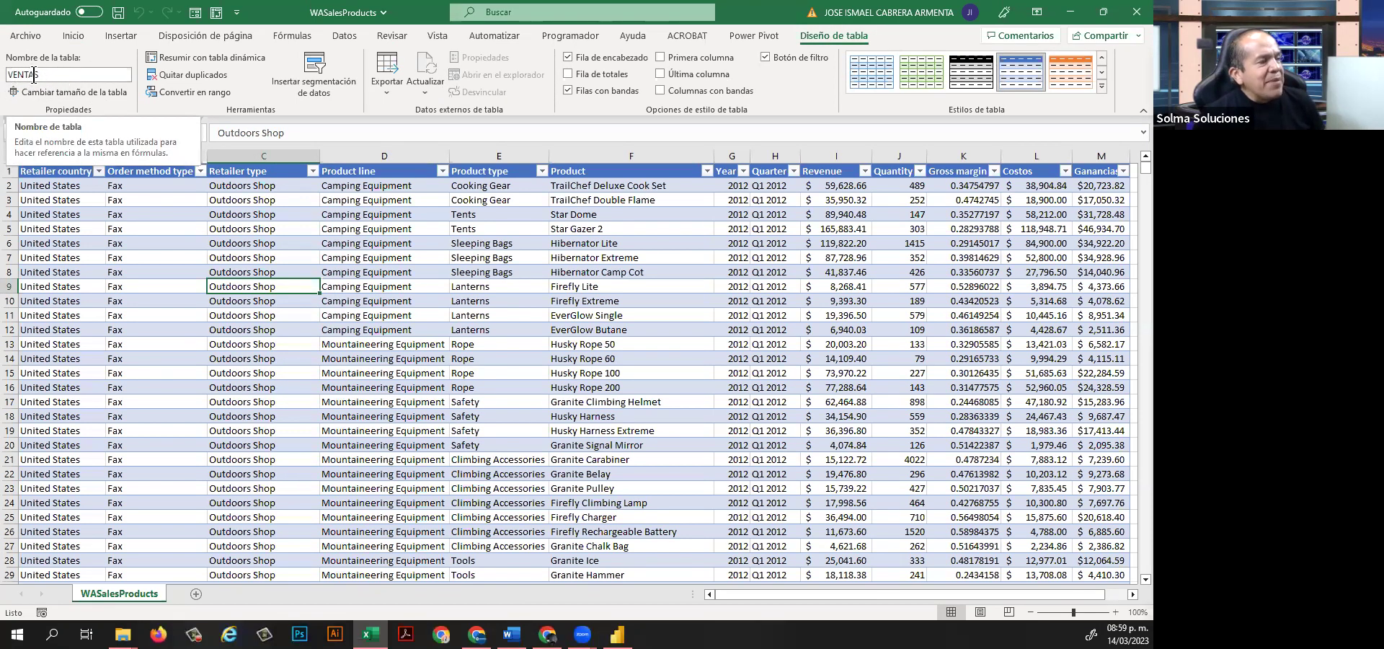
pyautogui.click(271, 248)
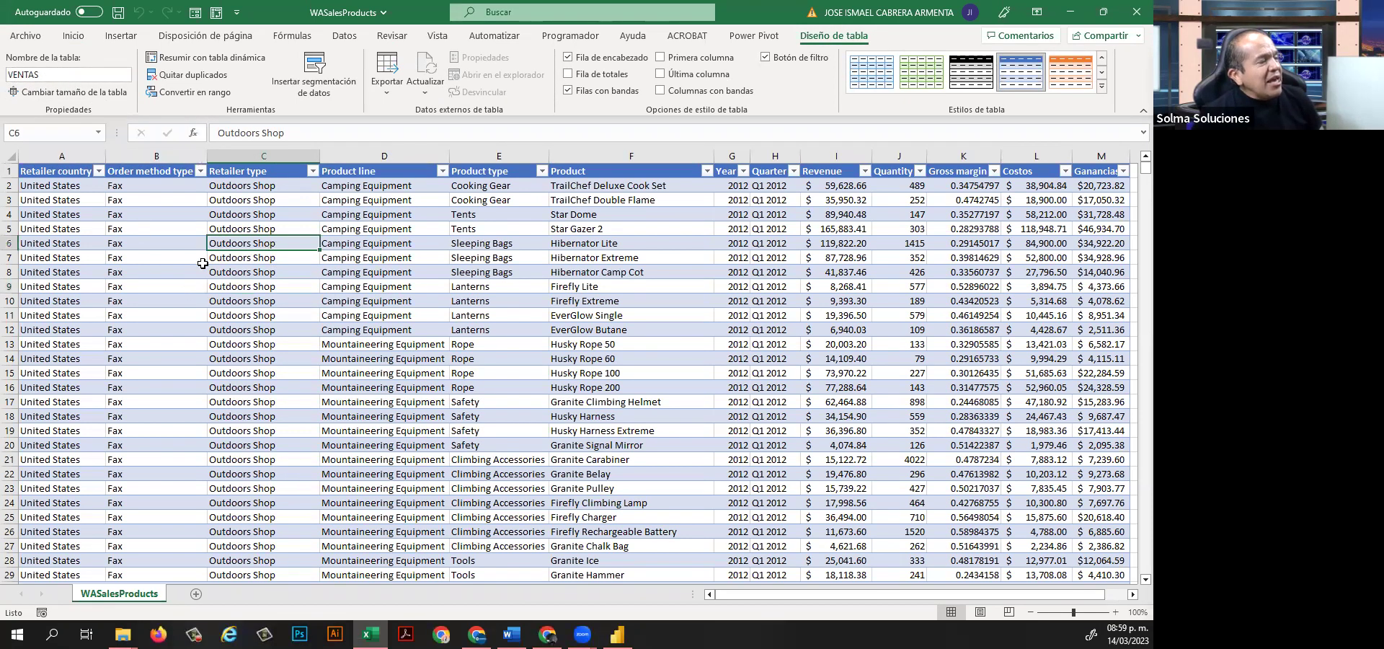
# Examine the extent of the VENTAS table down to its last row and its columns back at the first rows.
pyautogui.click(64, 252)
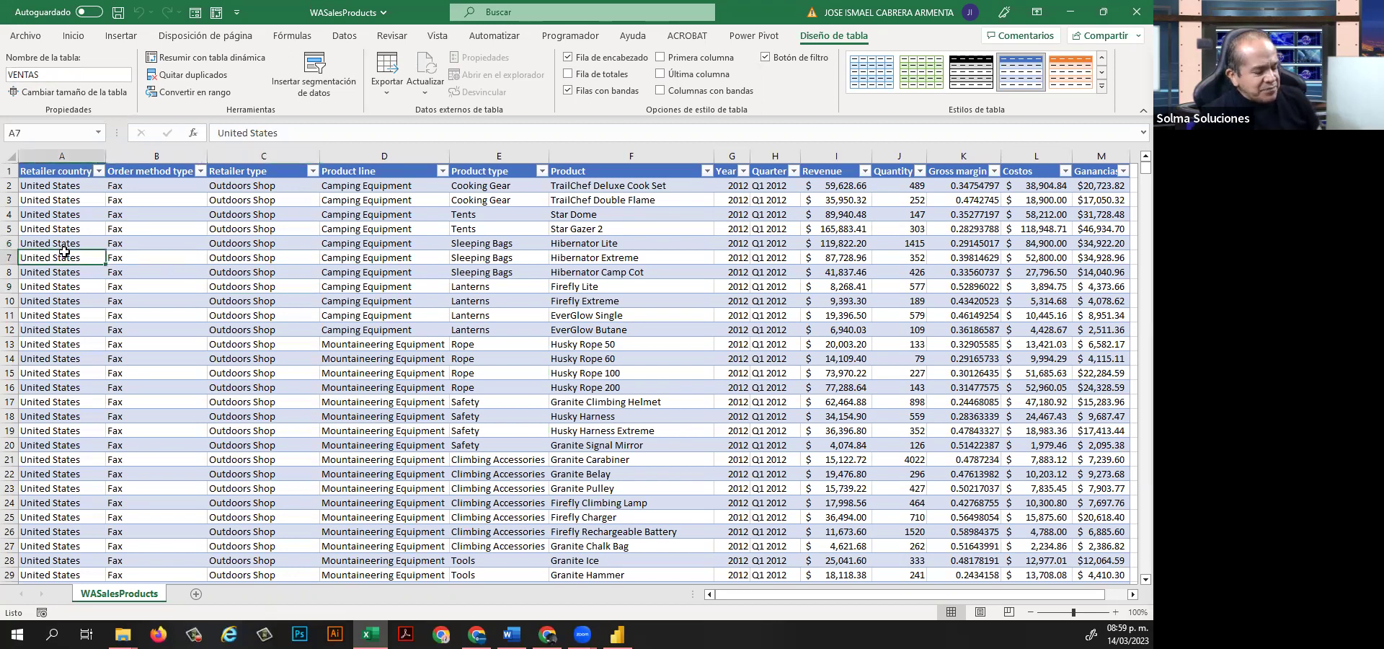
pyautogui.hotkey('ctrl', 'shift', 'End')
pyautogui.scroll(-4, 78, 314)
pyautogui.click(11, 402)
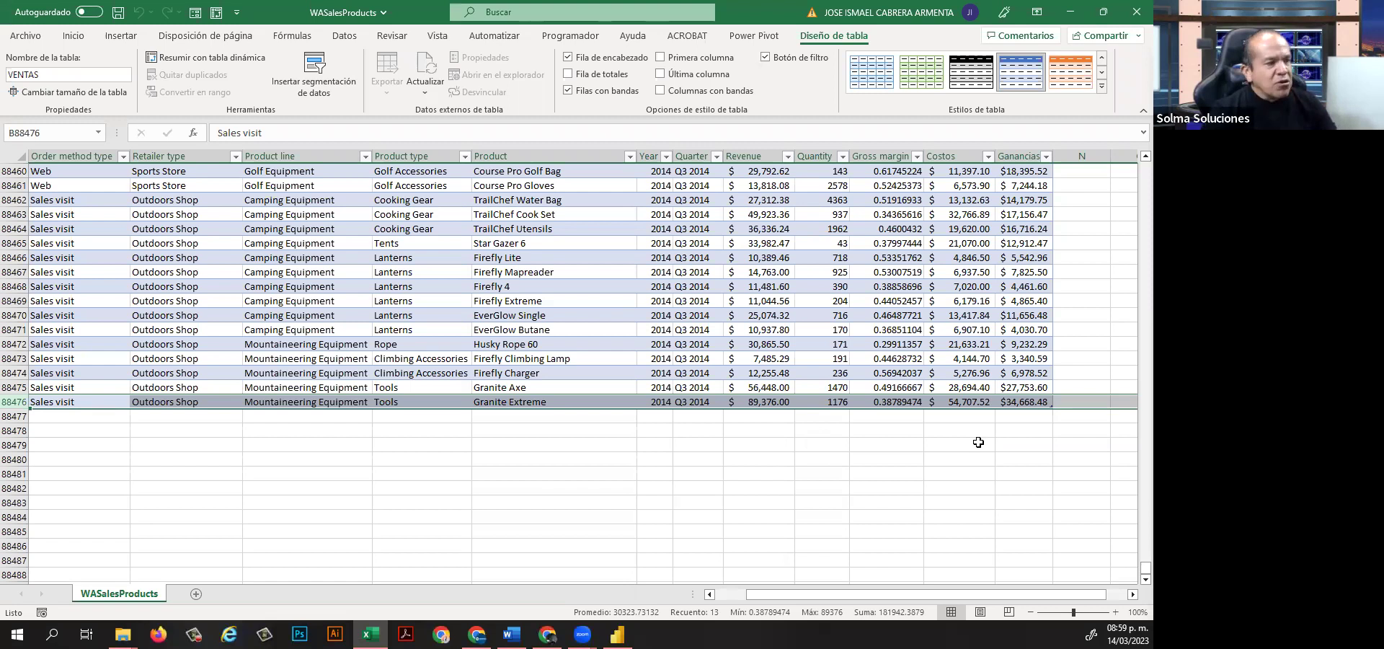
pyautogui.hotkey('ctrl', 'shift', 'Up')
pyautogui.click(789, 268)
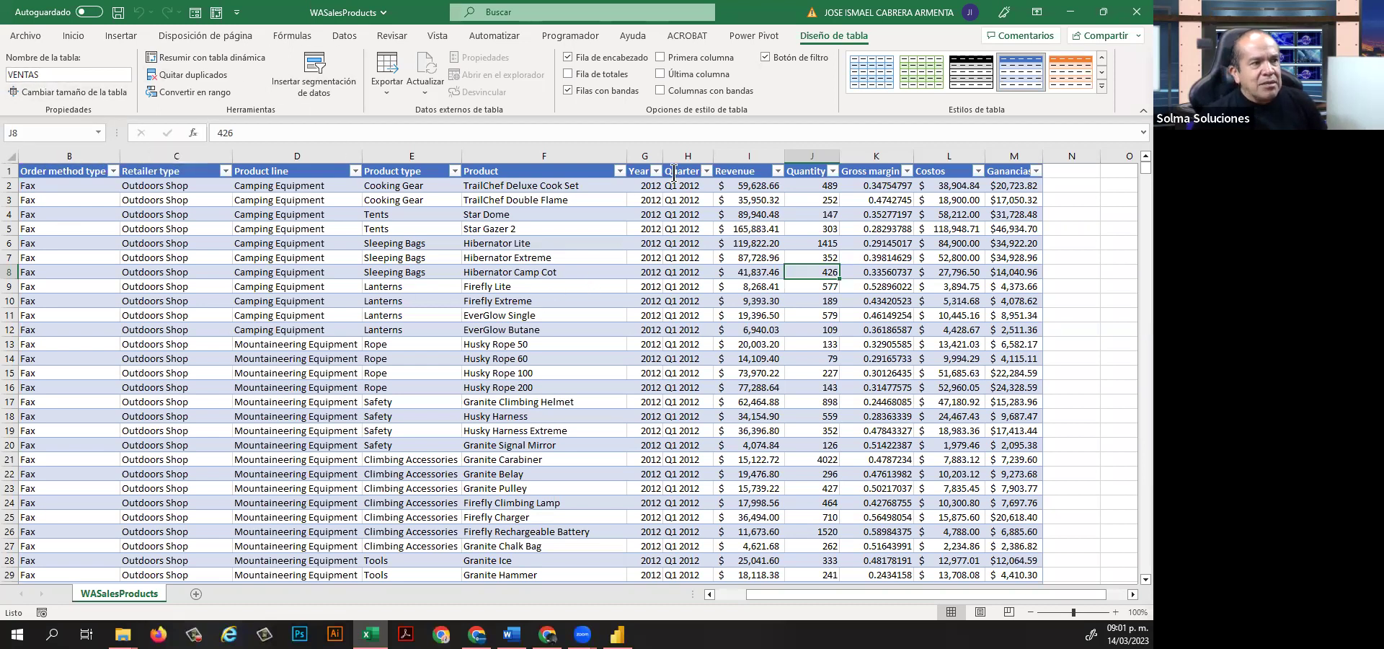
# Close the WASalesProducts workbook and add a third page to the Power BI report.
pyautogui.click(1132, 14)
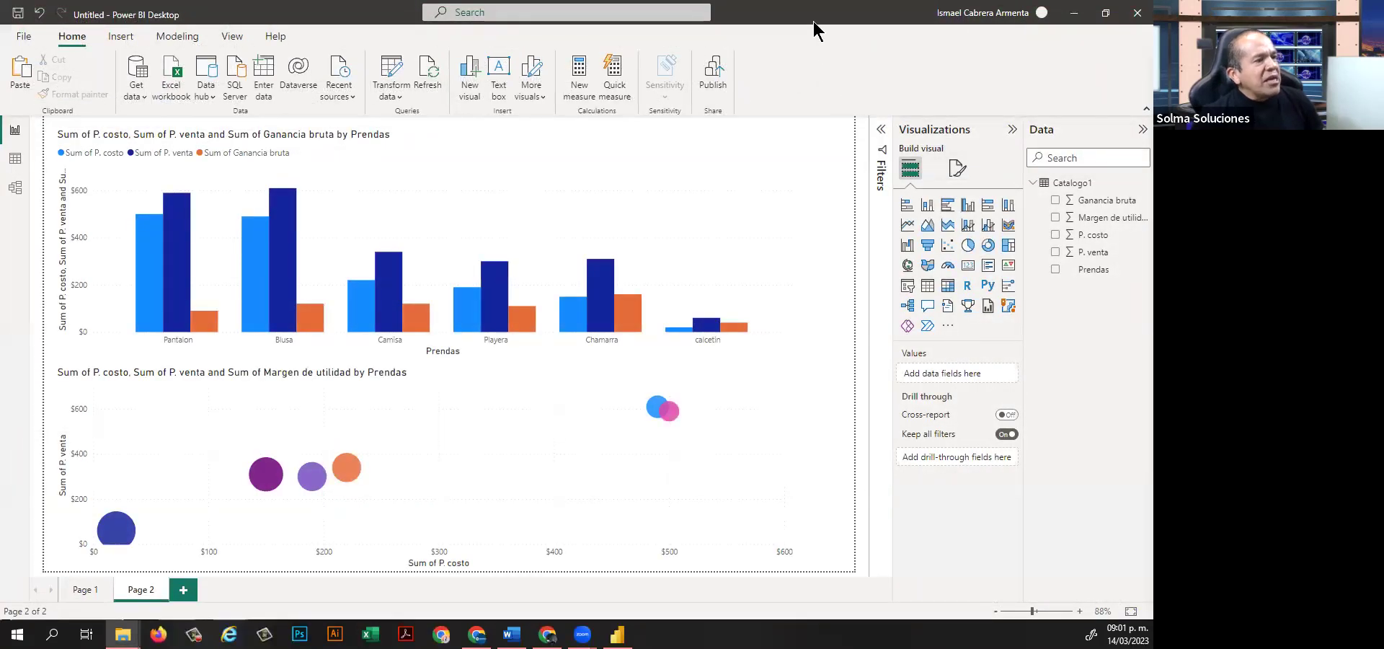
pyautogui.click(184, 590)
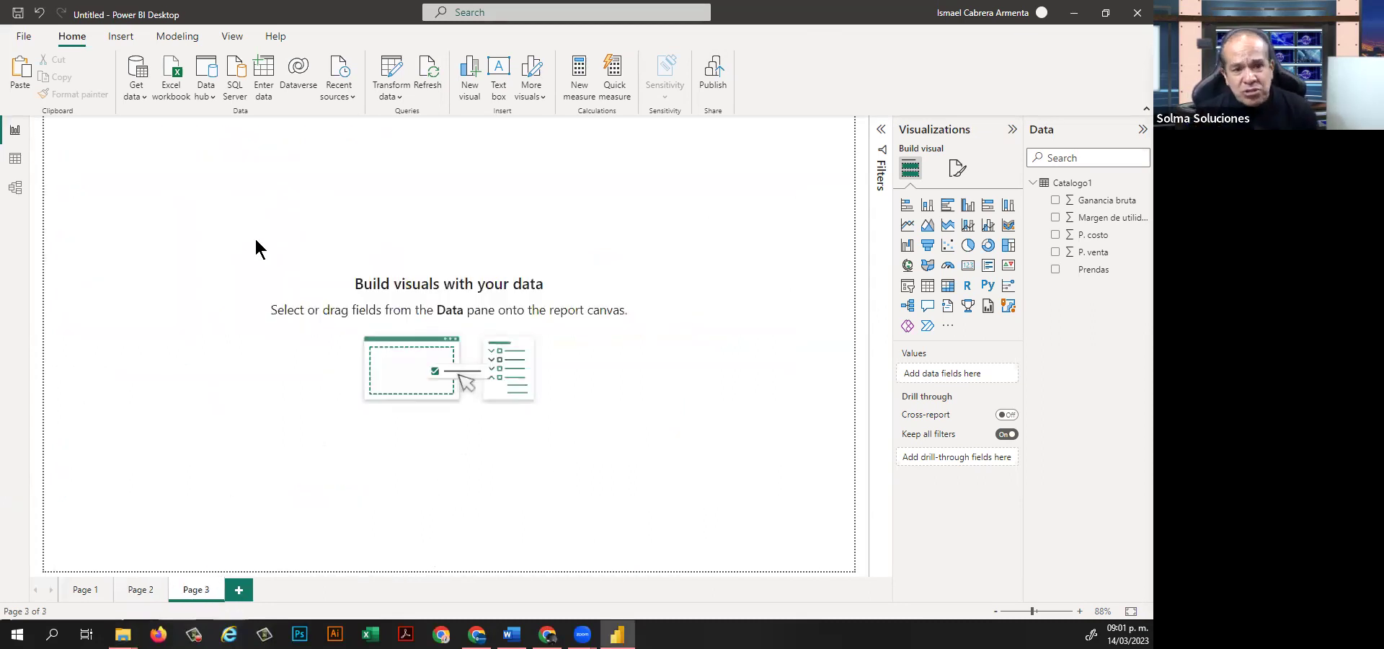
pyautogui.click(140, 595)
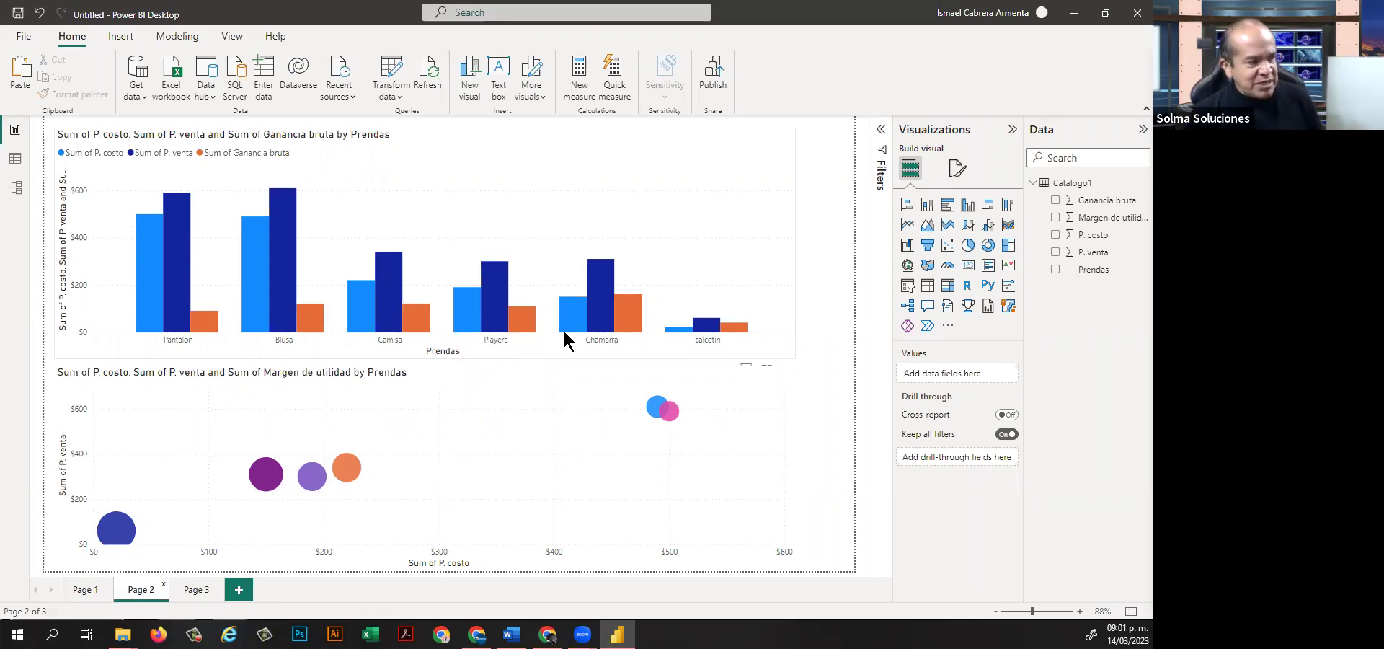
pyautogui.click(238, 590)
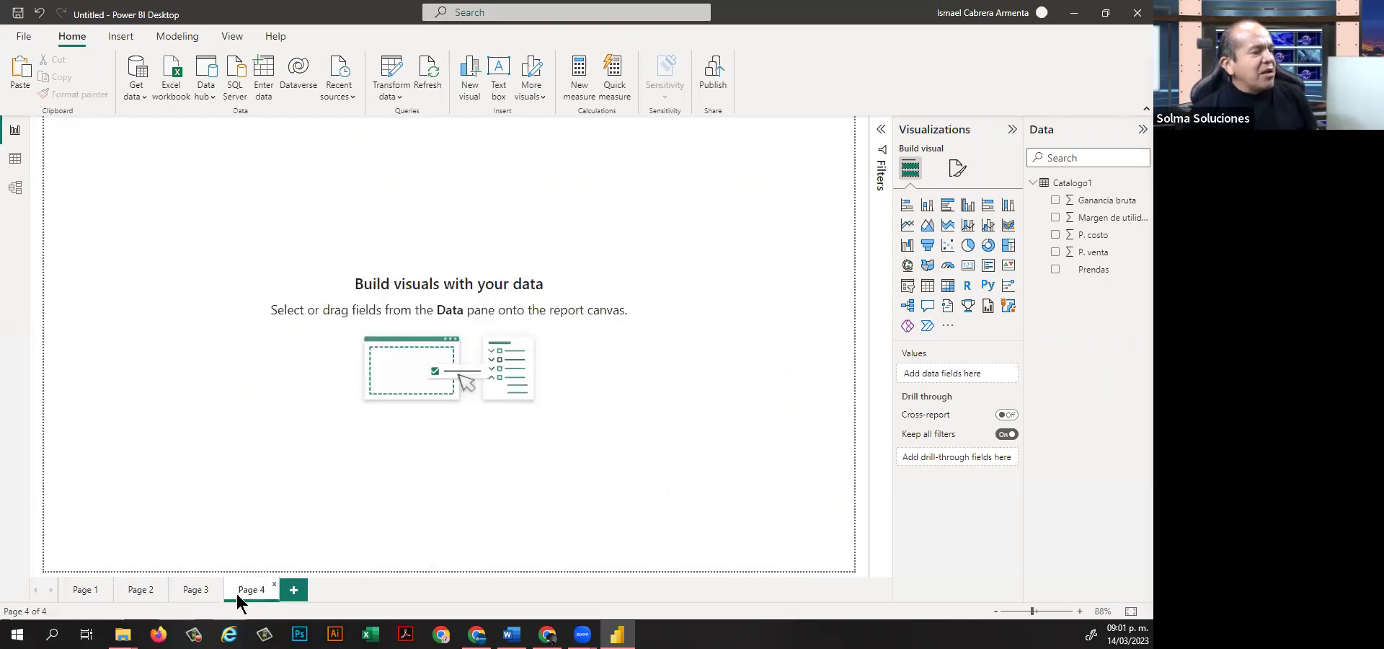
pyautogui.click(207, 587)
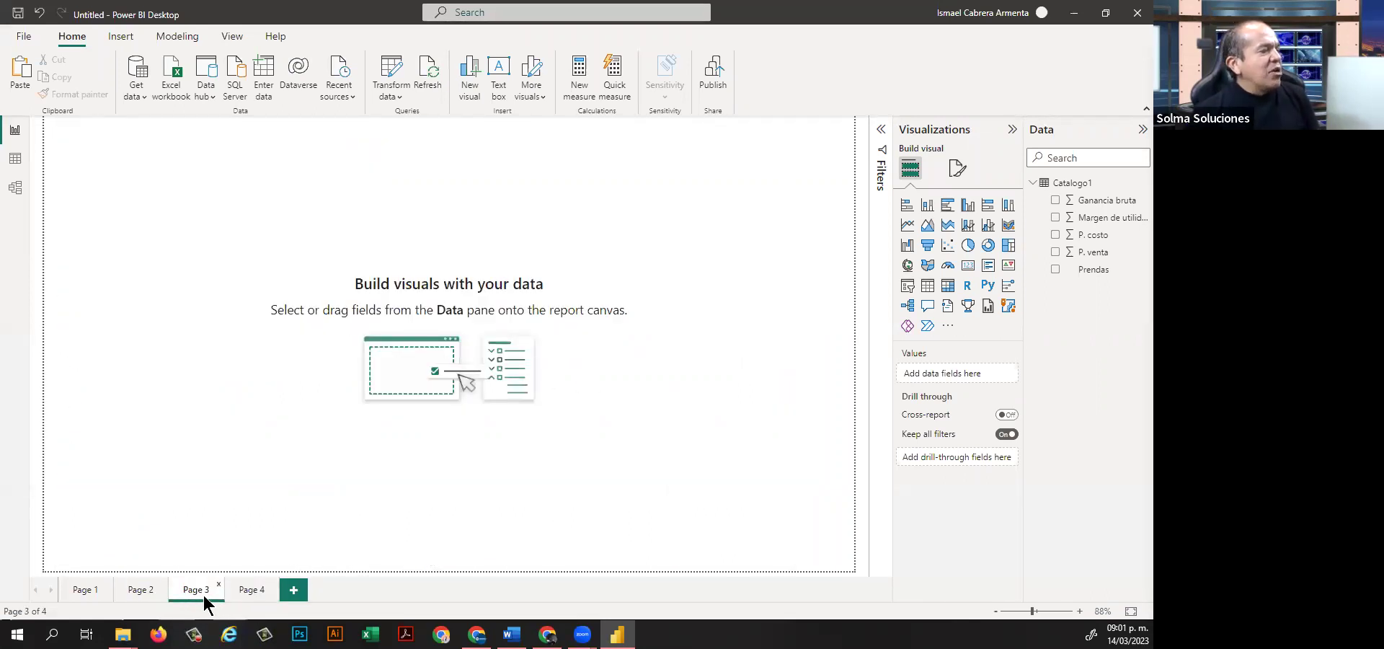
pyautogui.rightClick(253, 596)
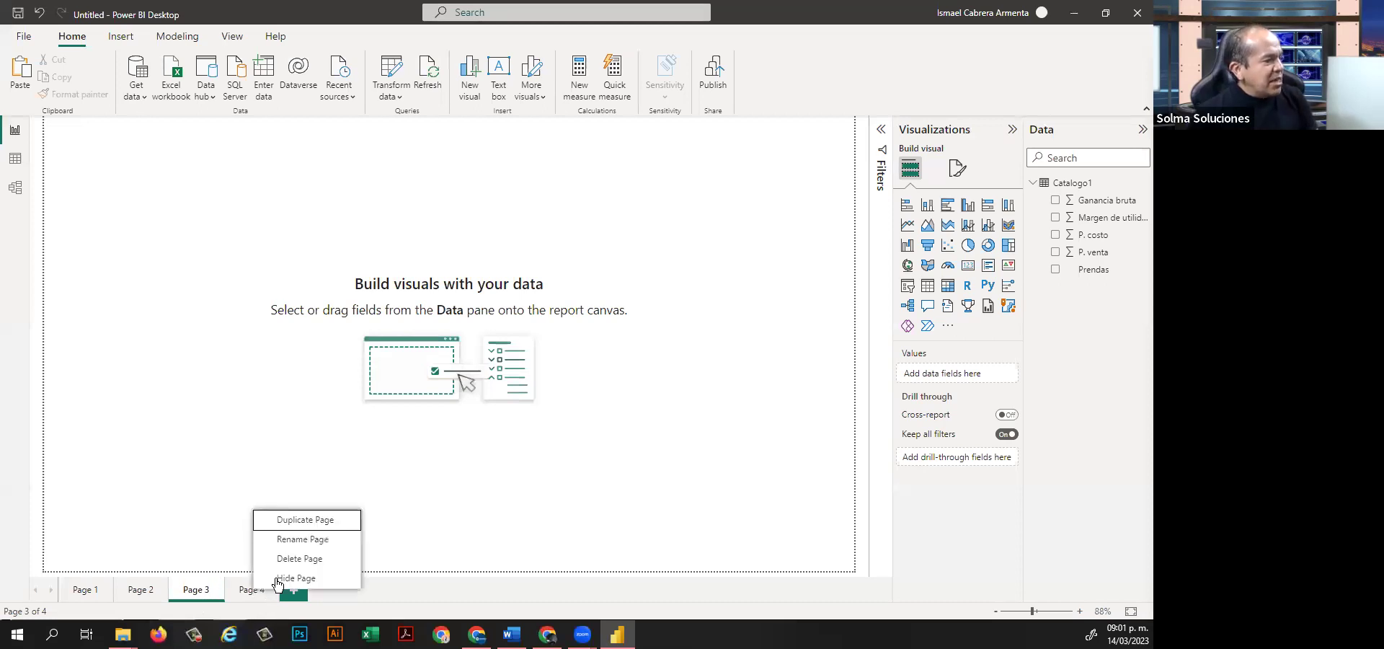
pyautogui.click(296, 559)
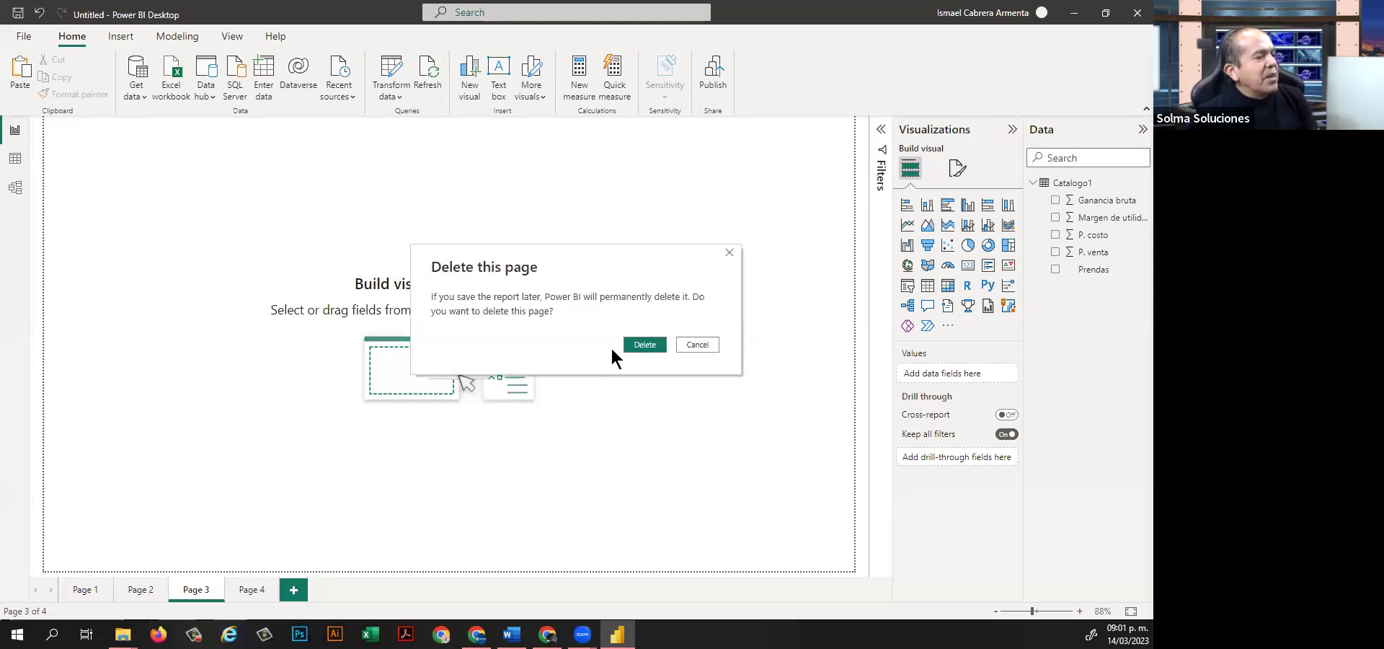
pyautogui.click(635, 346)
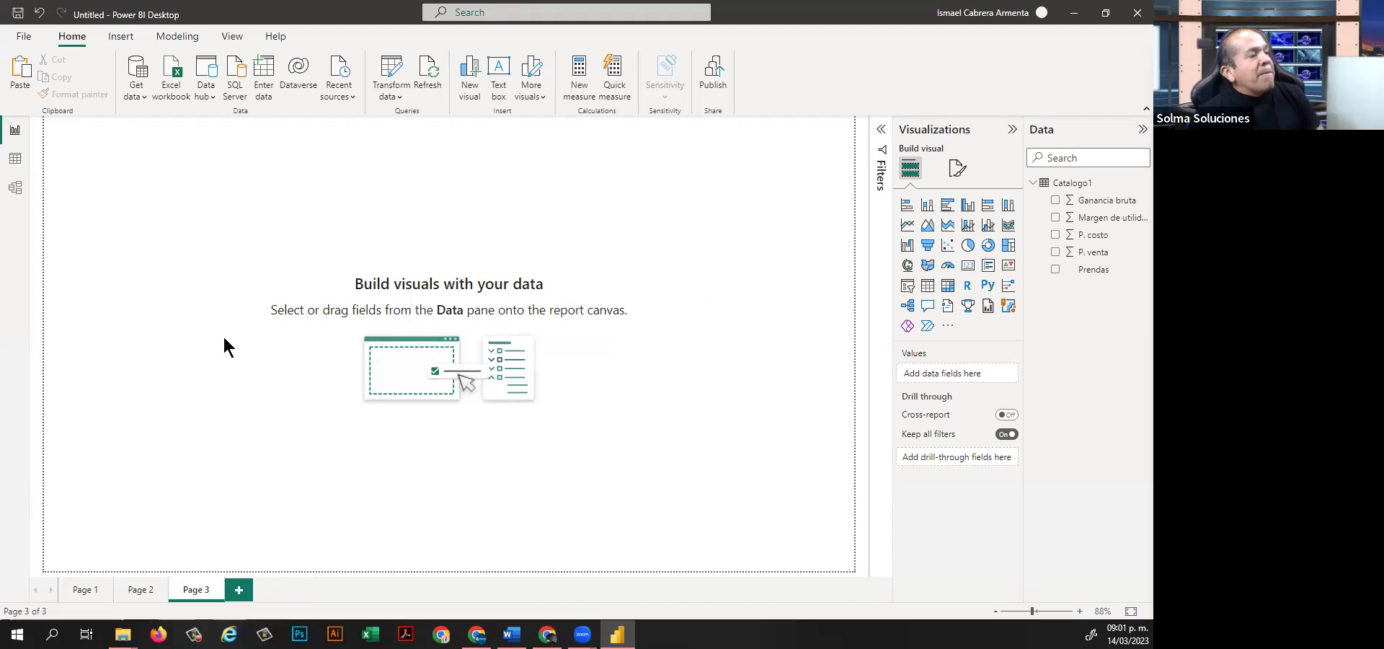
# Import the VENTAS table from the WASalesProducts Excel workbook and load it into the report.
pyautogui.click(175, 86)
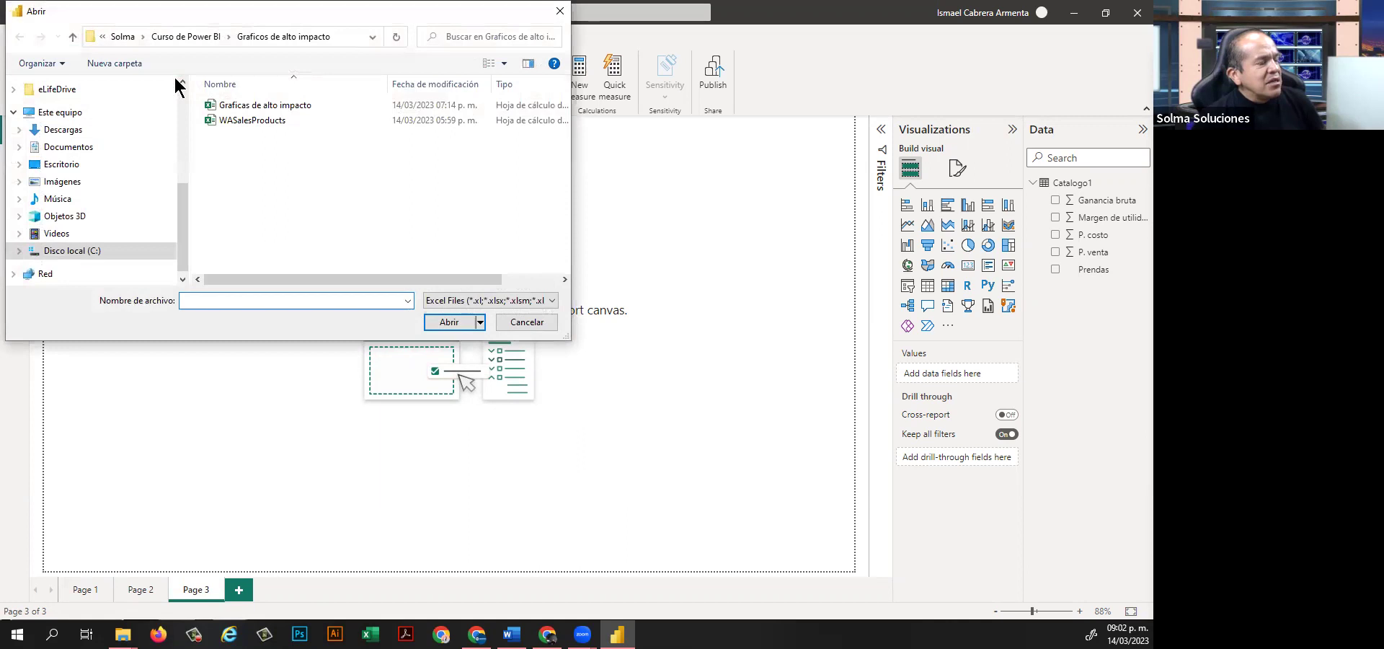
pyautogui.doubleClick(242, 121)
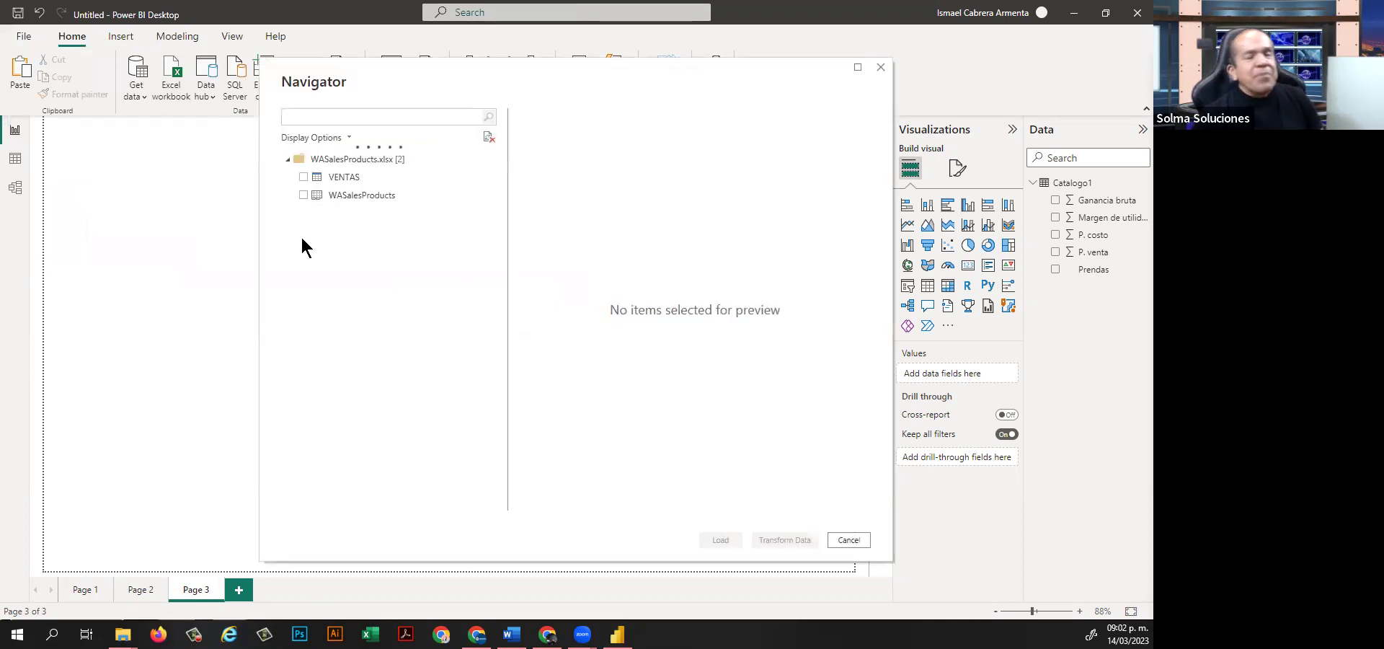
pyautogui.click(303, 177)
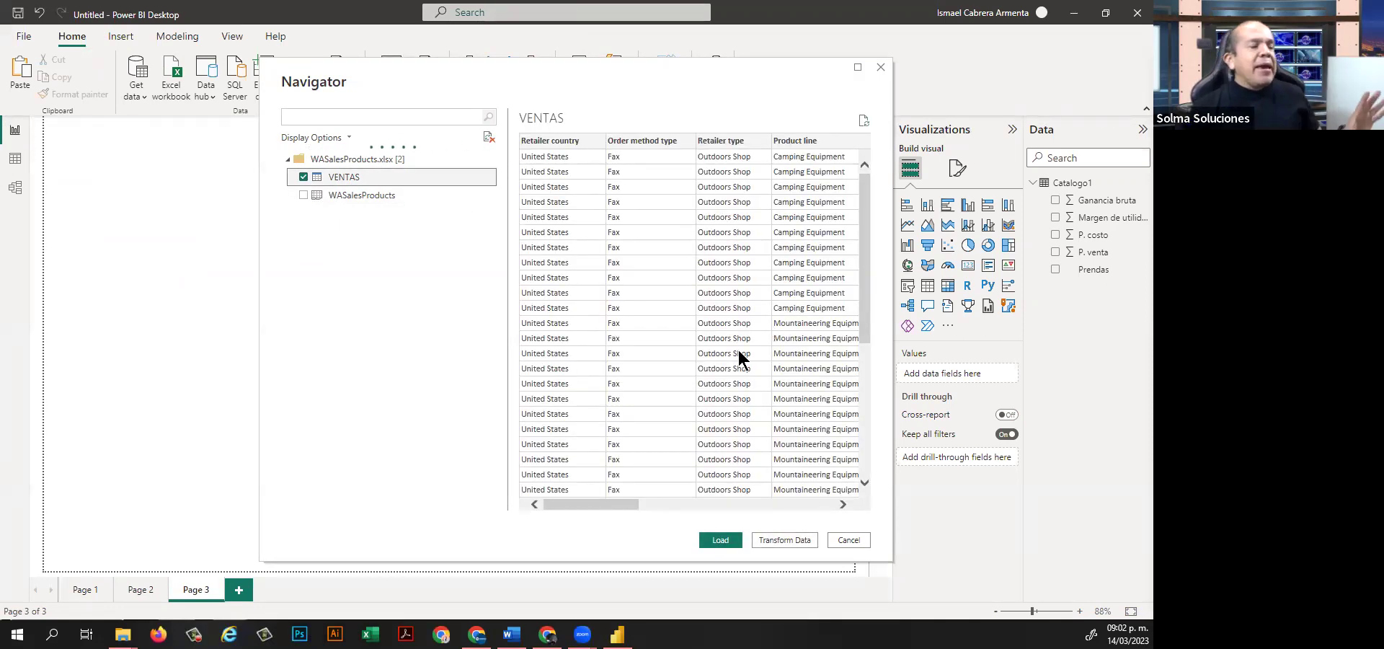
pyautogui.moveTo(625, 504)
pyautogui.mouseDown()
pyautogui.moveTo(805, 525)
pyautogui.moveTo(829, 513)
pyautogui.moveTo(599, 509)
pyautogui.mouseUp()
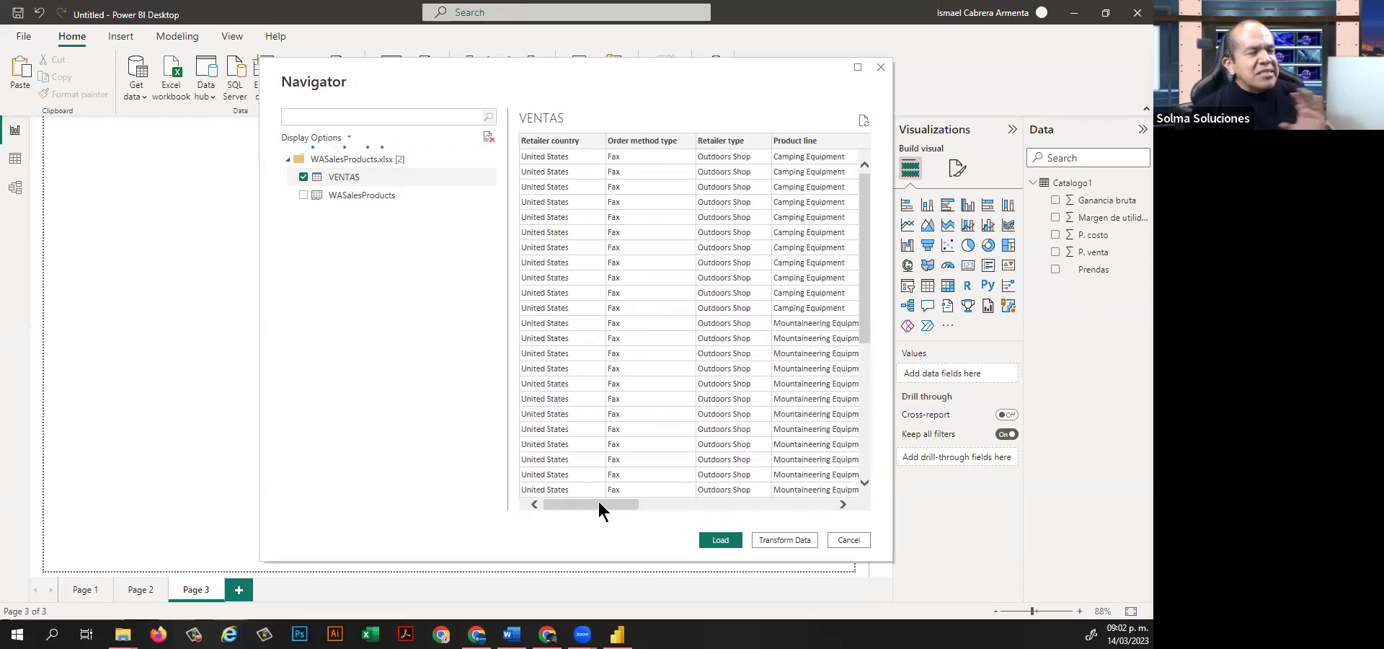
pyautogui.click(719, 540)
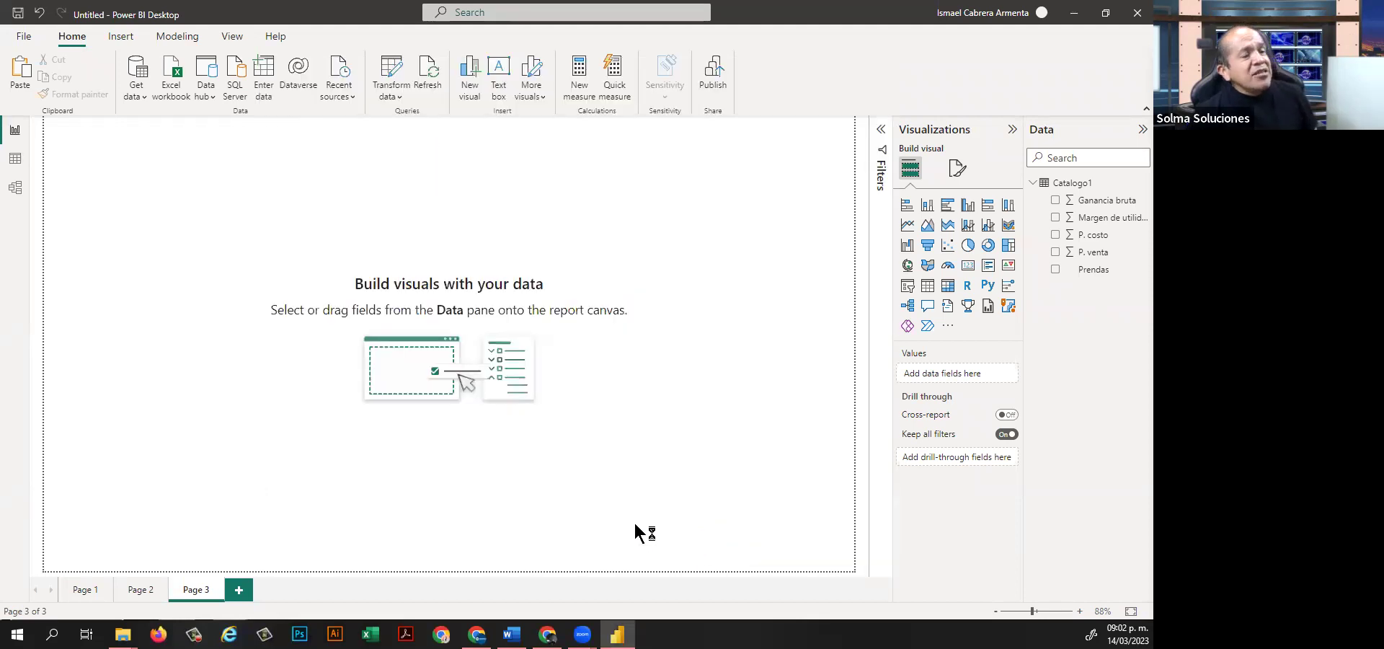
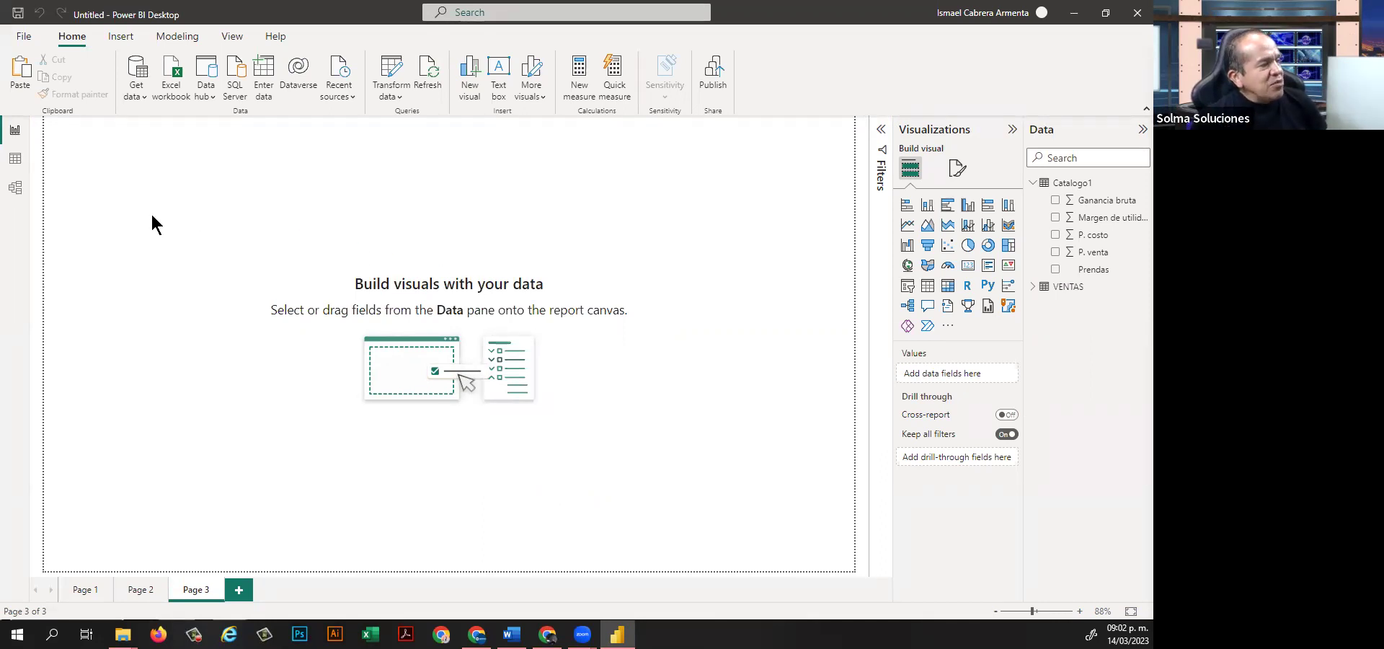
# Check the Catalogo1 and VENTAS tables in the data and model views, and return to the report view.
pyautogui.click(12, 139)
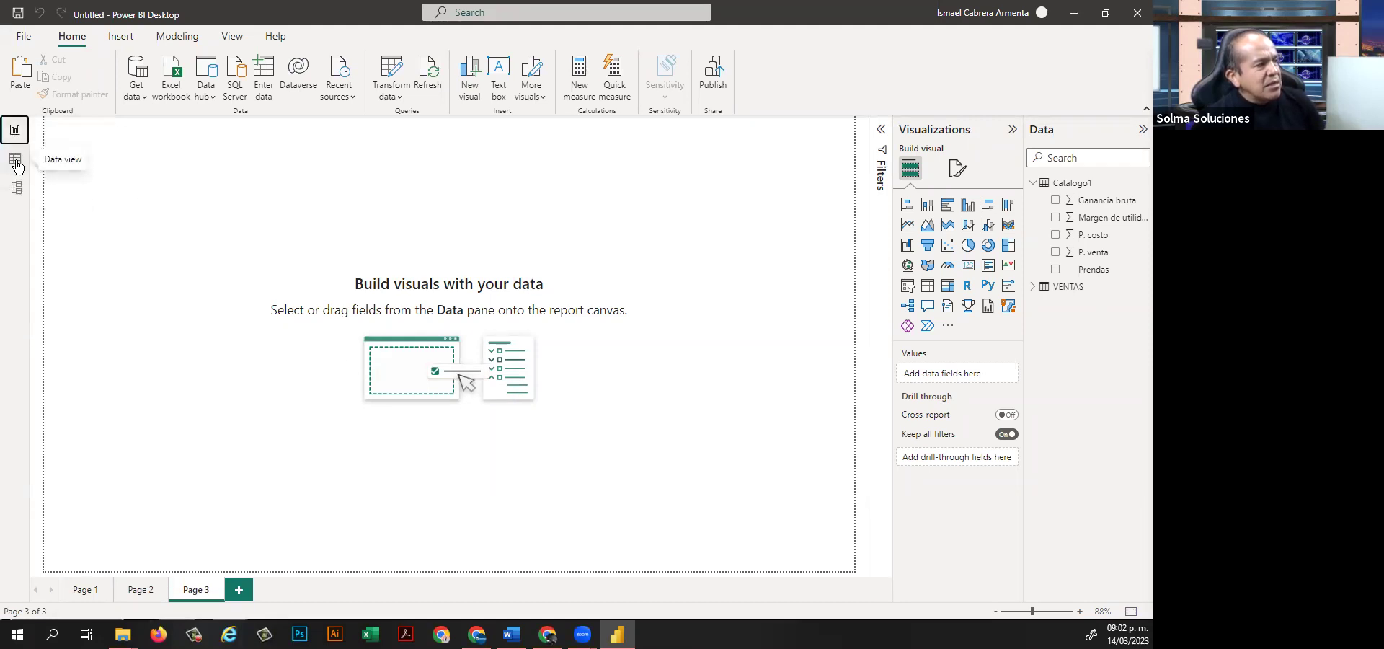
pyautogui.click(14, 158)
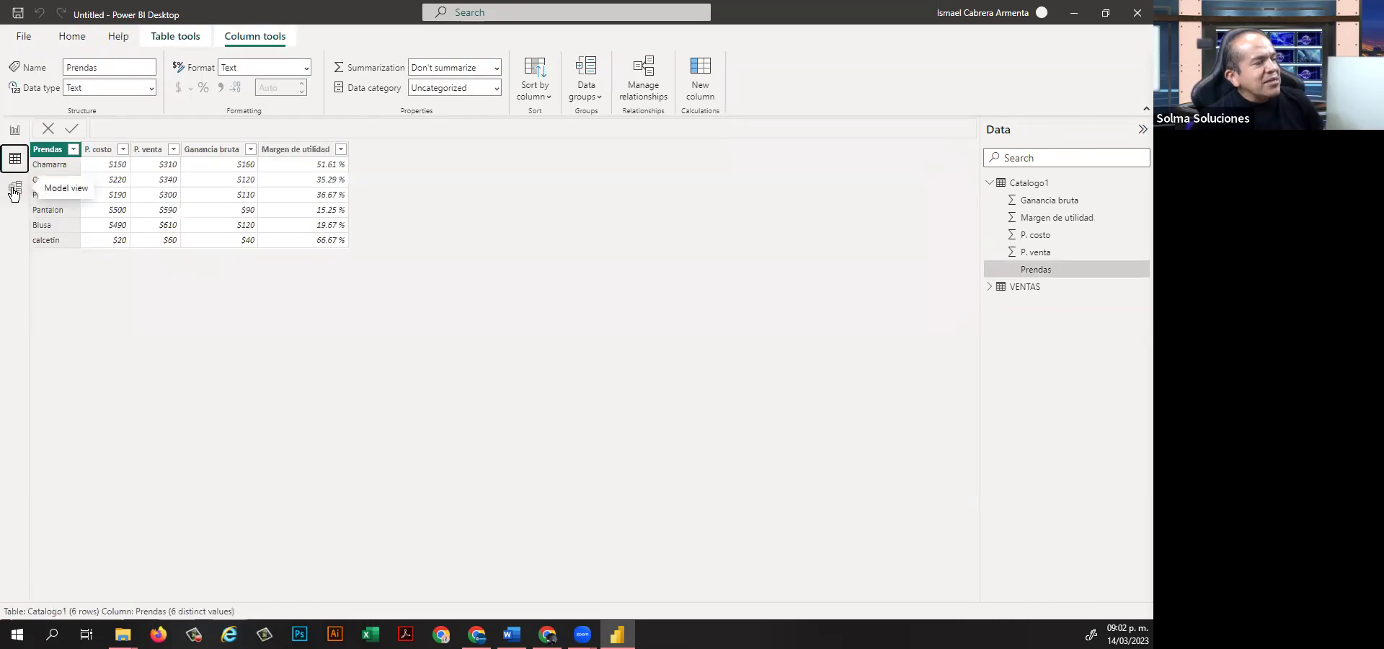
pyautogui.click(13, 190)
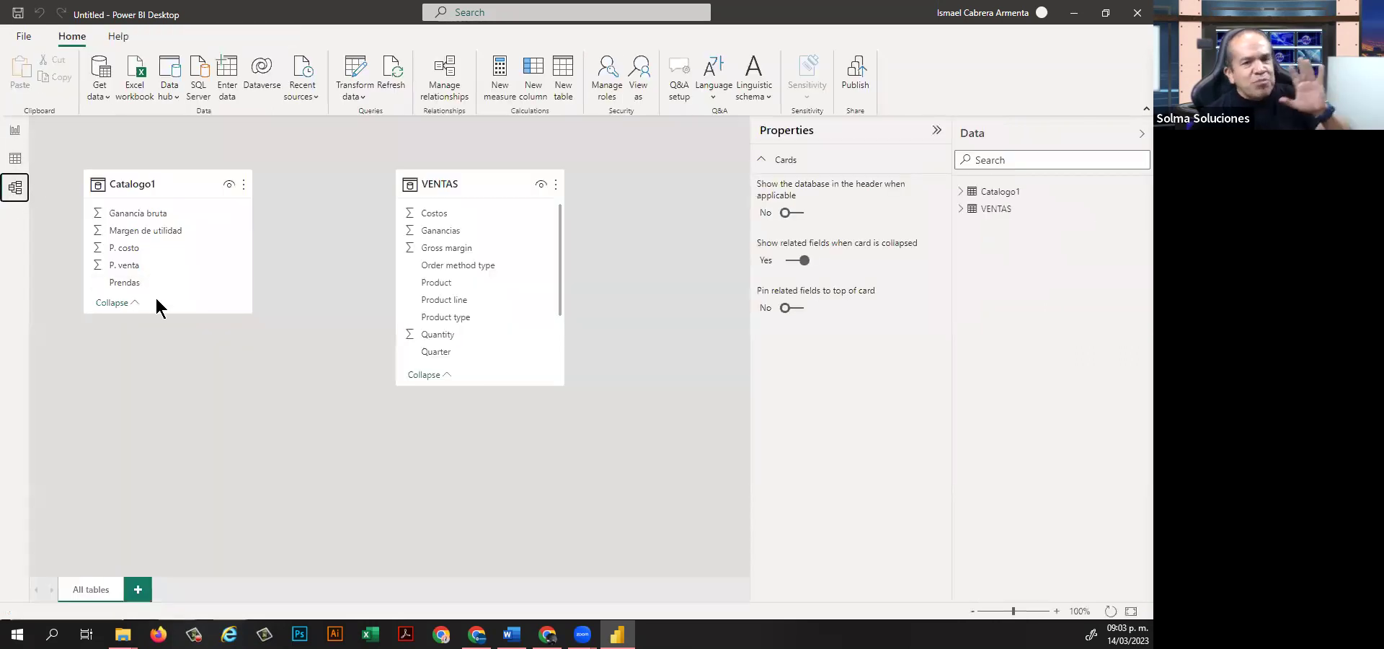
pyautogui.click(16, 165)
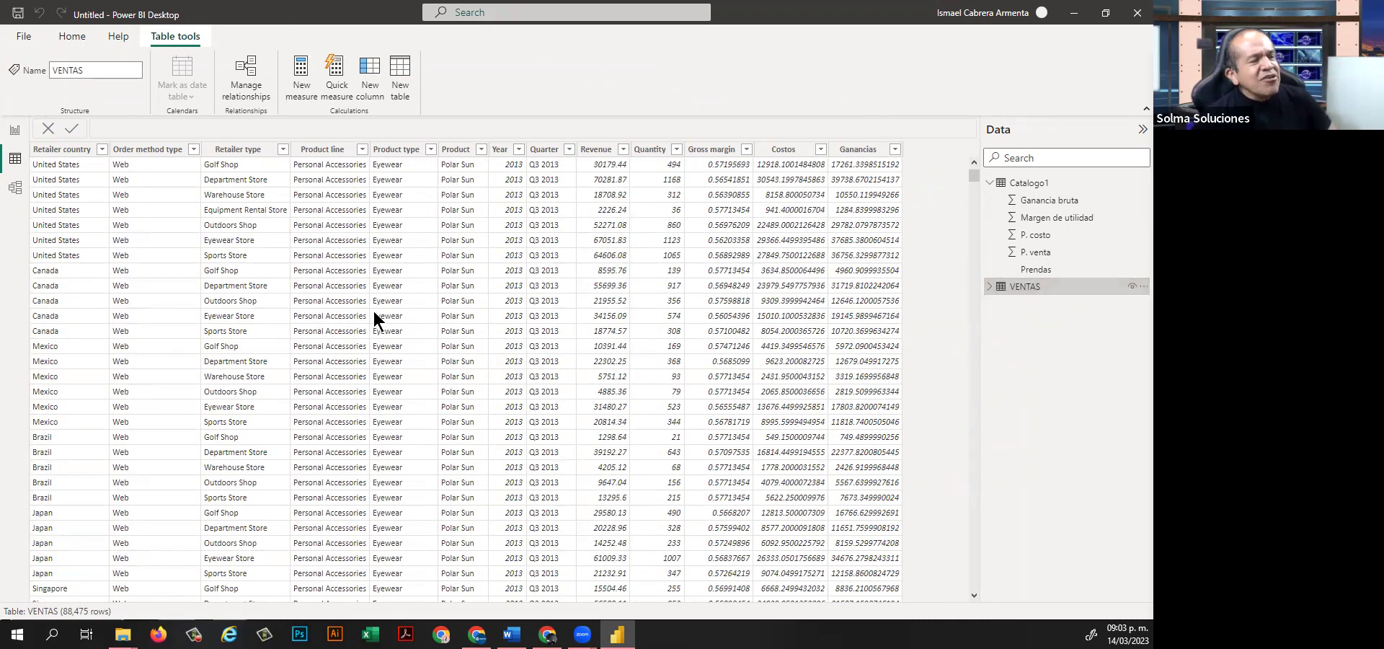
pyautogui.click(13, 132)
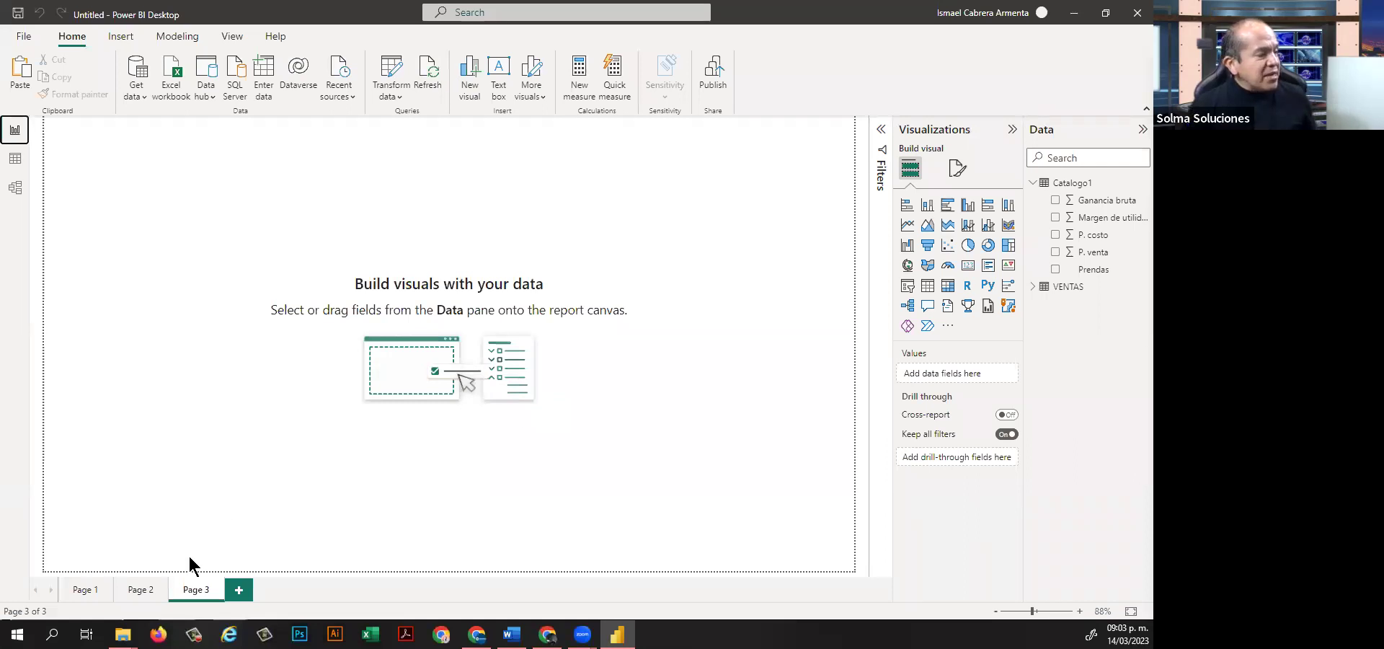
# Review the existing visuals on pages 1 and 2 and the loaded VENTAS rows, ending back on report page 3.
pyautogui.click(141, 591)
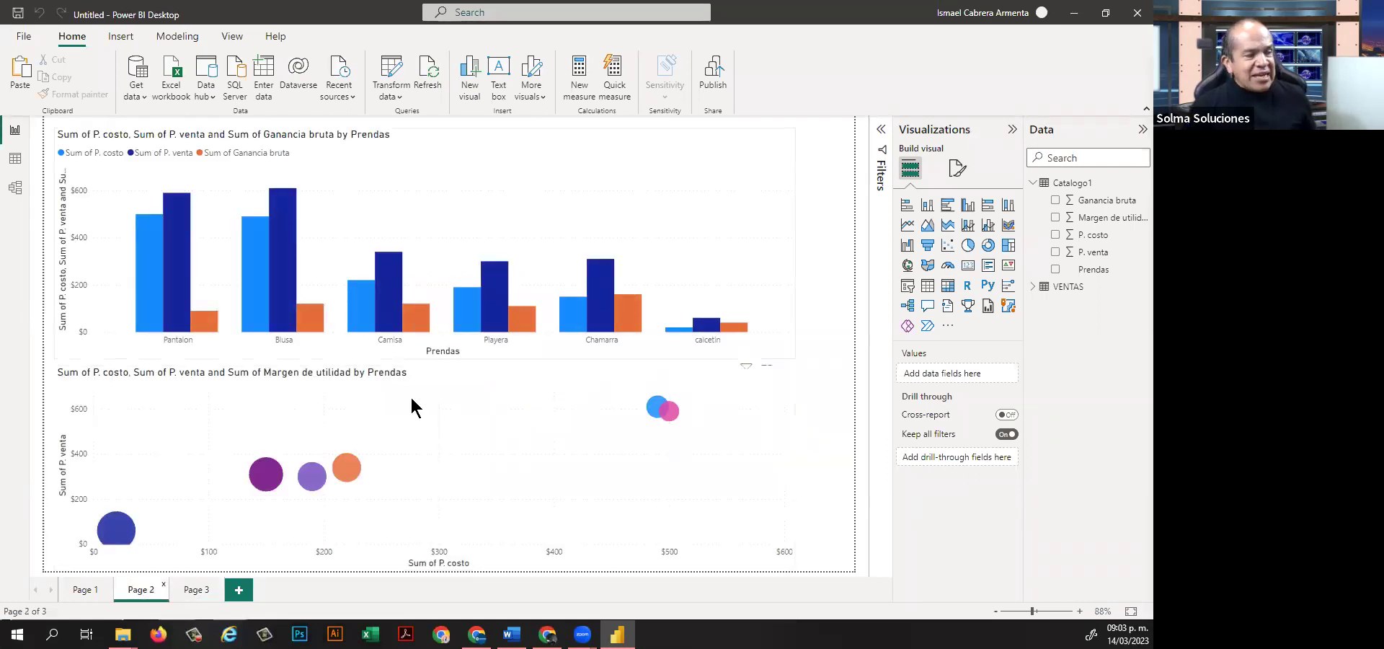
pyautogui.click(190, 587)
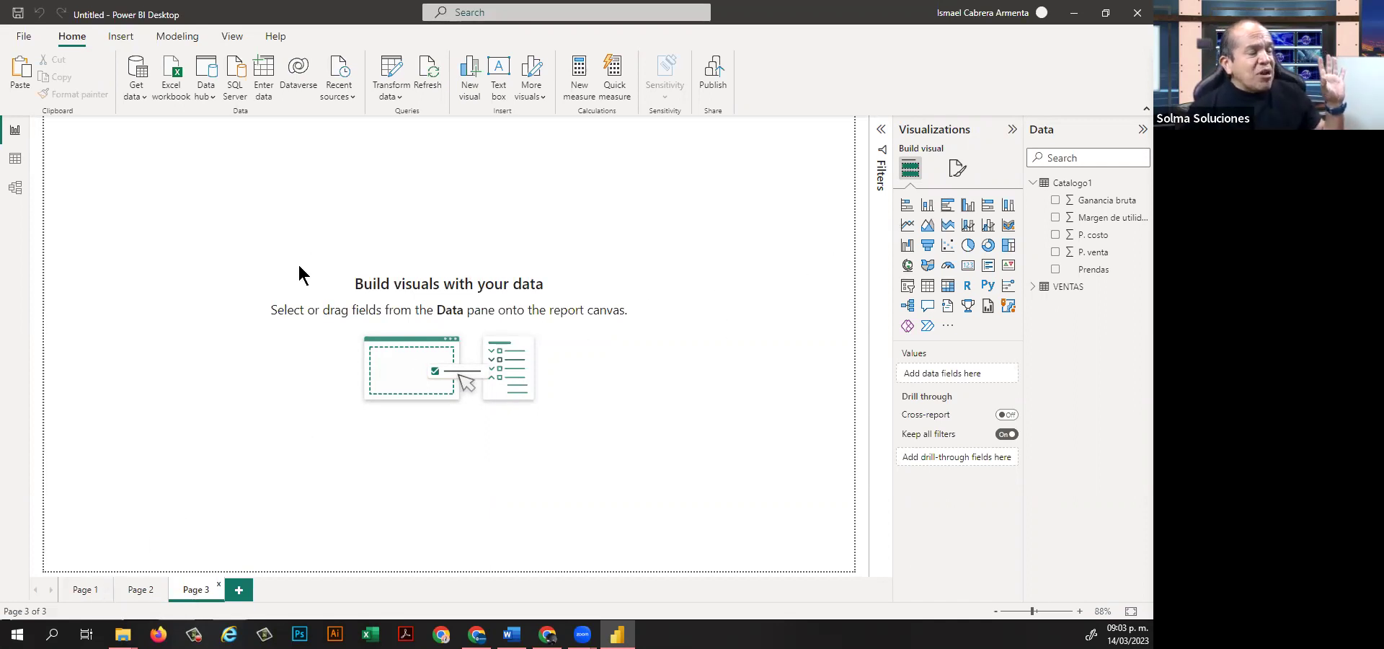
pyautogui.click(85, 591)
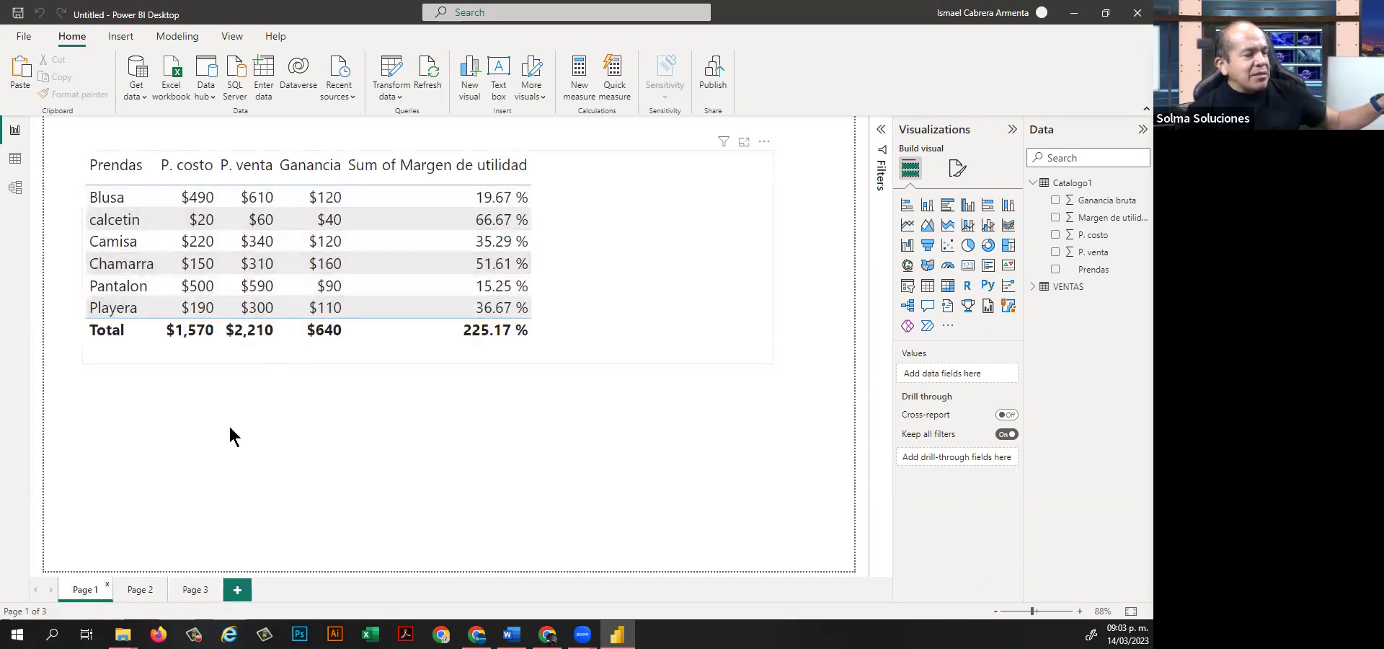
pyautogui.click(137, 591)
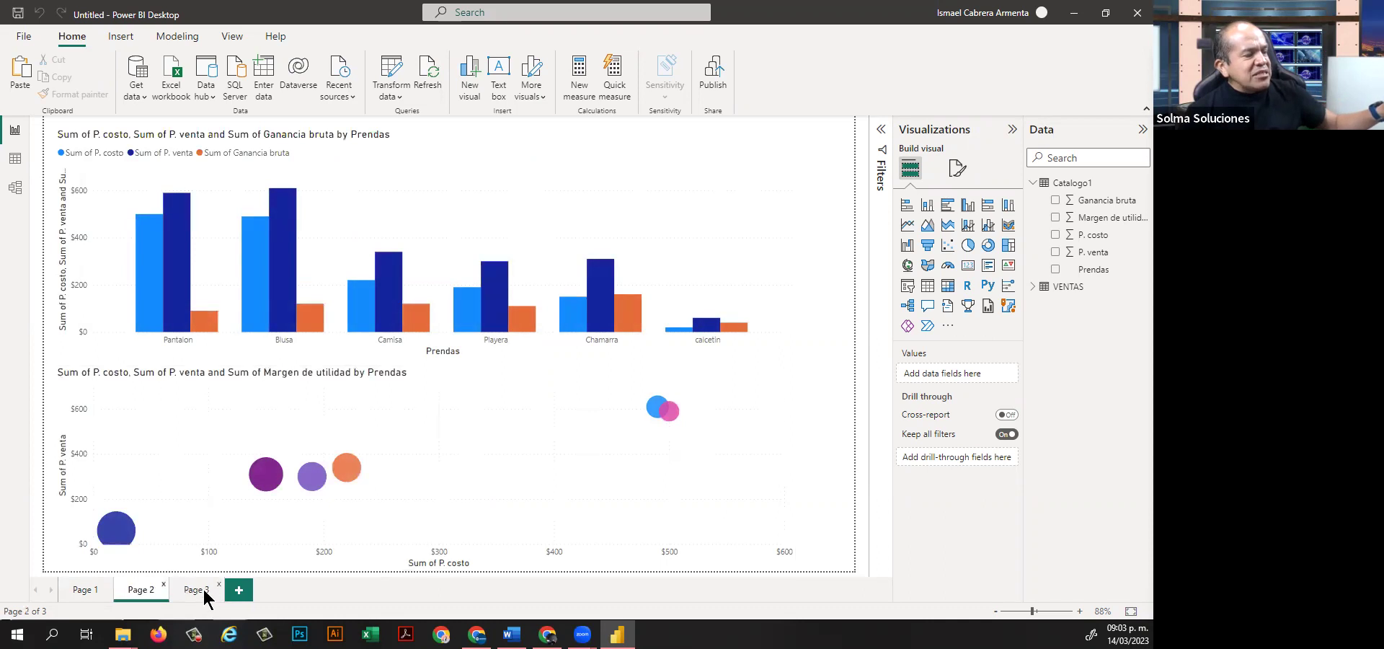
pyautogui.click(198, 591)
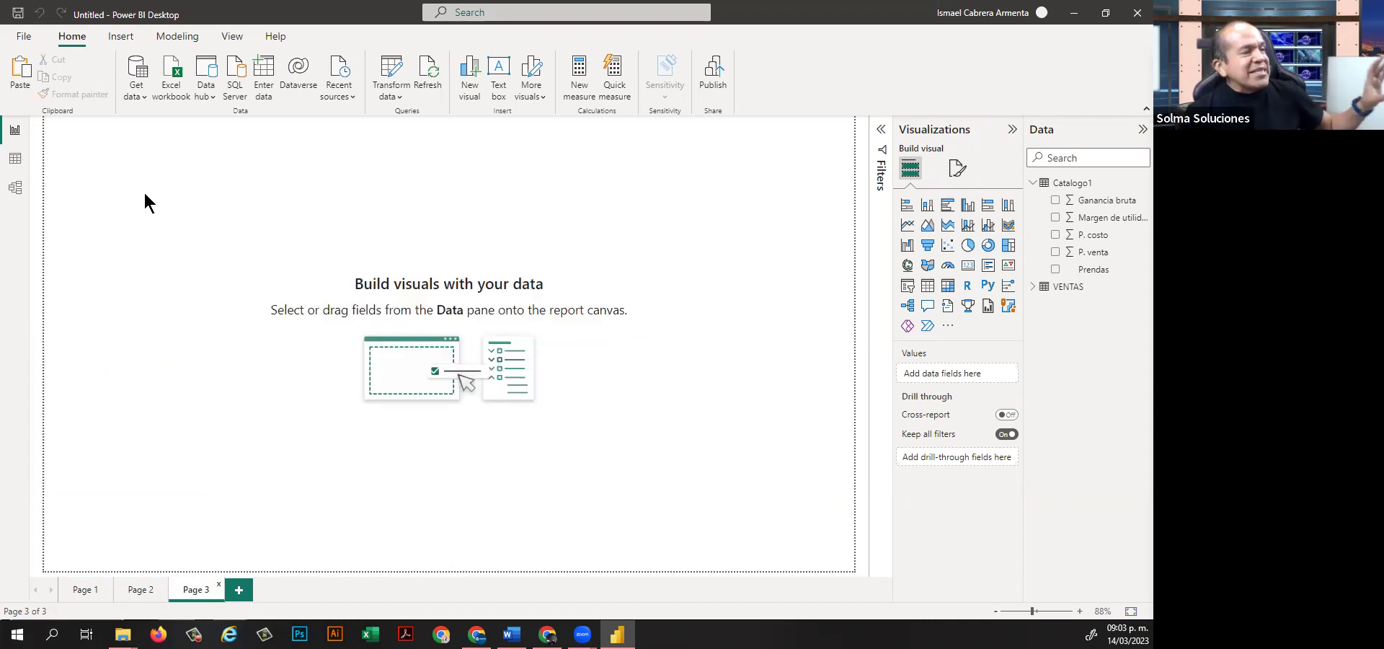
pyautogui.click(15, 159)
pyautogui.click(16, 131)
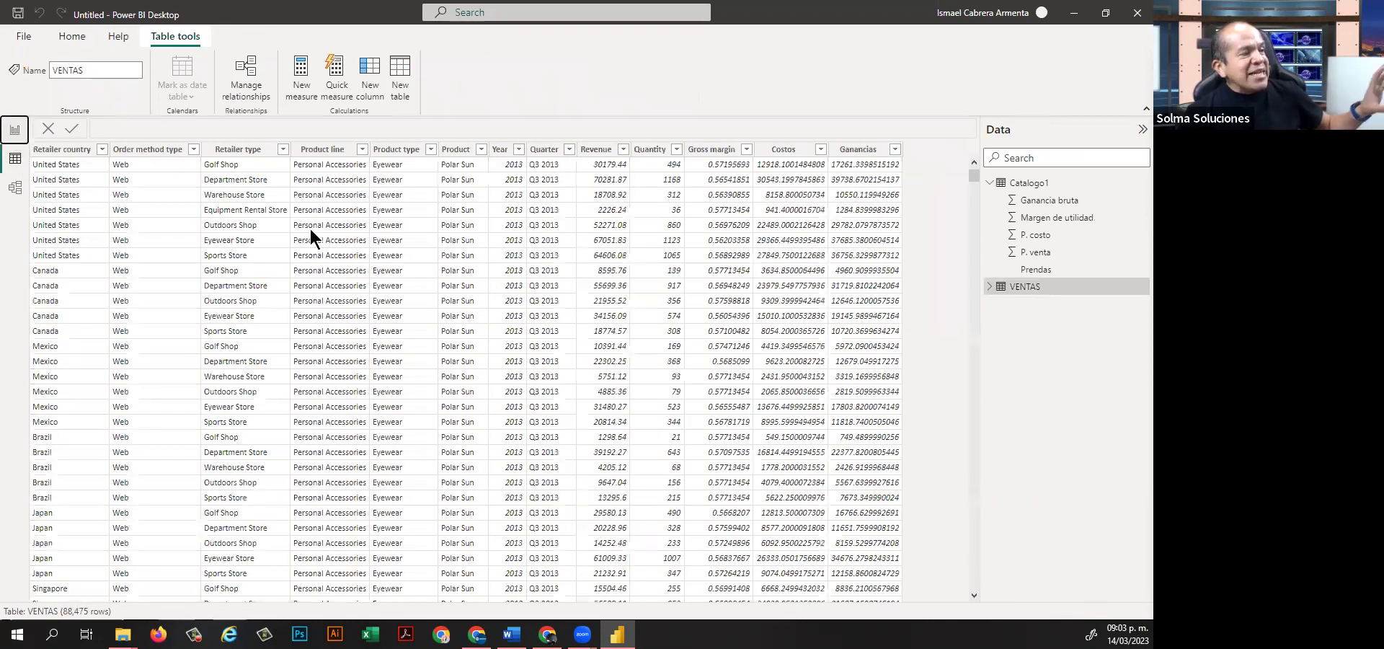
# Collapse the Catalogo1 fields, expand the VENTAS fields, and add an empty clustered column chart to page 3, widened to nearly half the page.
pyautogui.click(1035, 184)
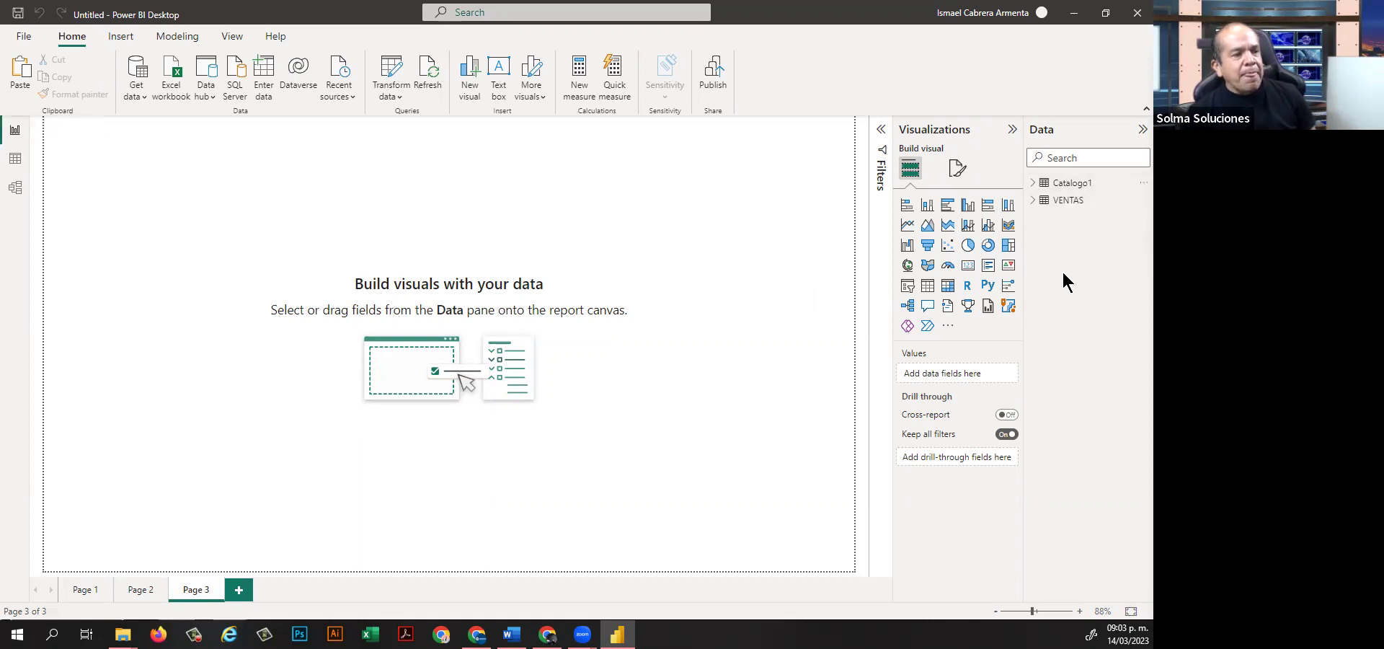
pyautogui.click(1032, 201)
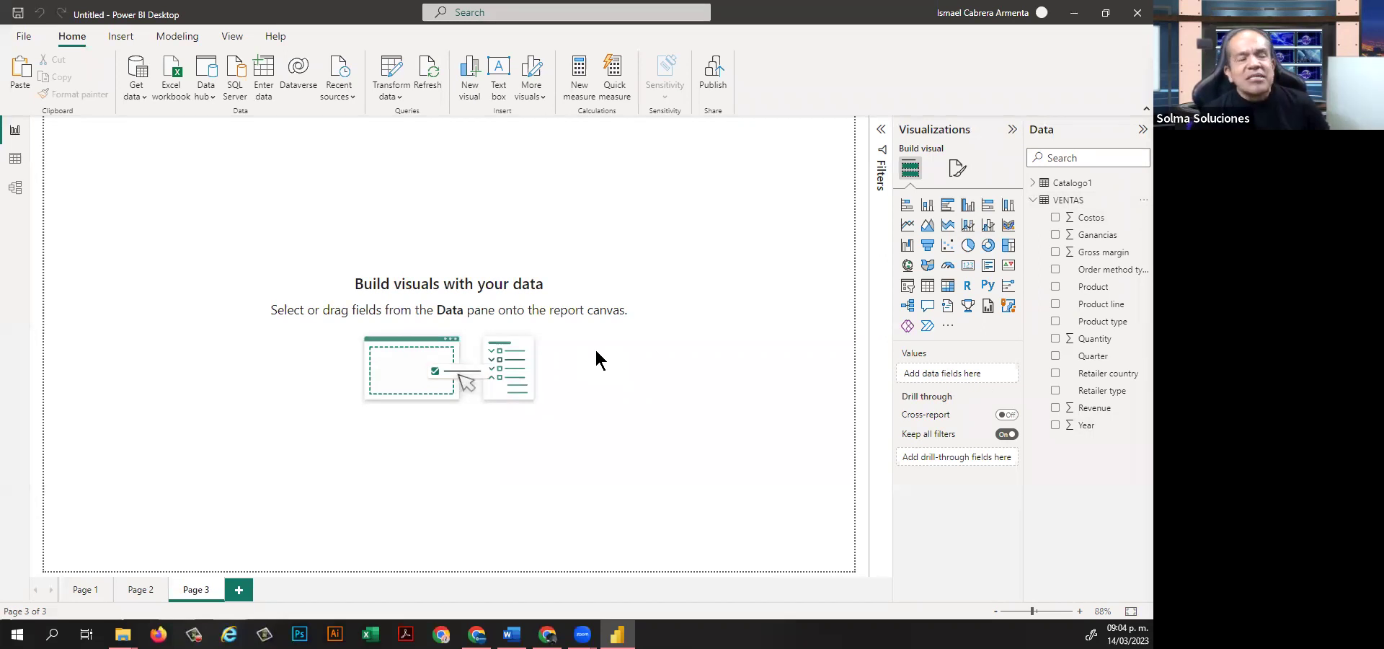
pyautogui.click(968, 207)
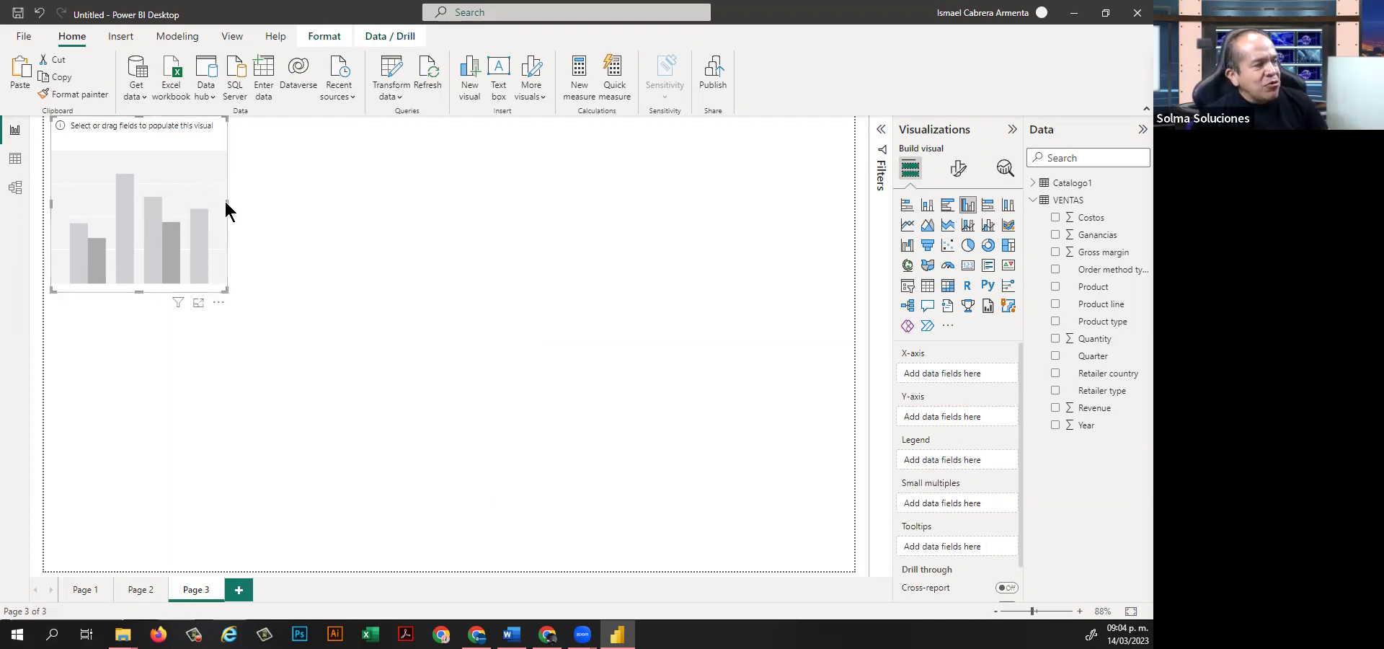
pyautogui.moveTo(226, 202); pyautogui.dragTo(433, 269)
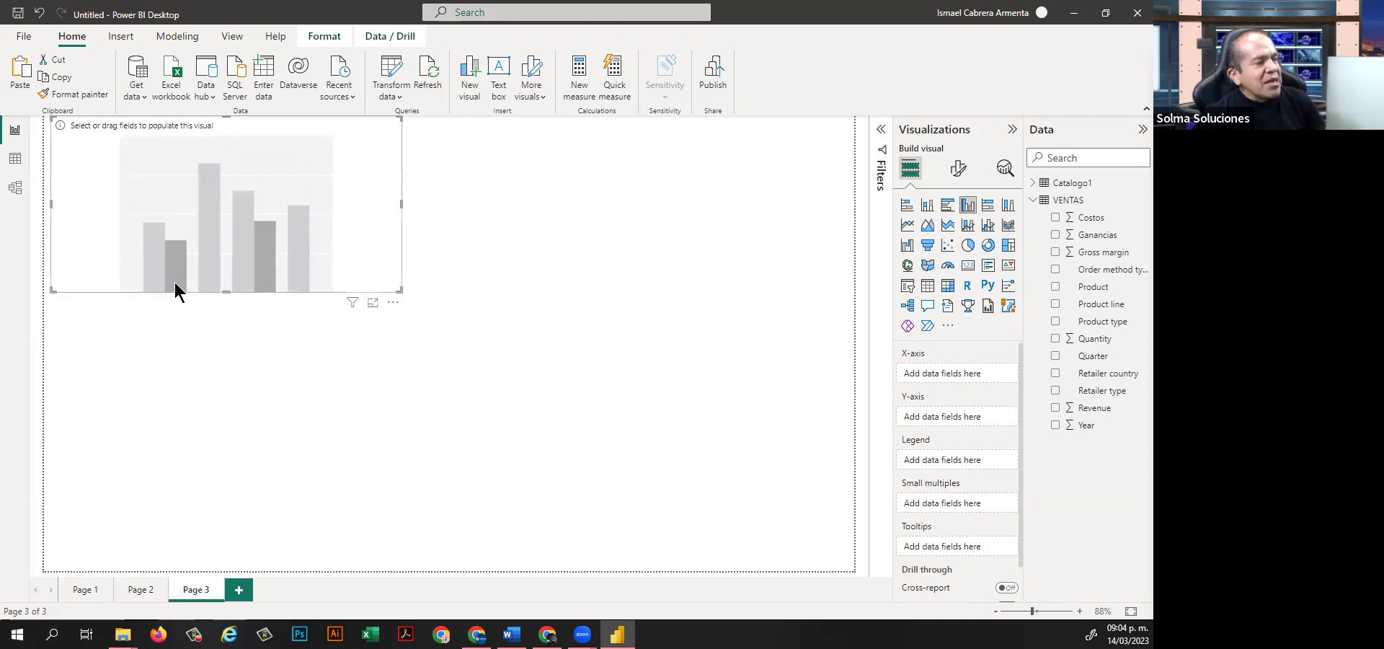
pyautogui.click(137, 589)
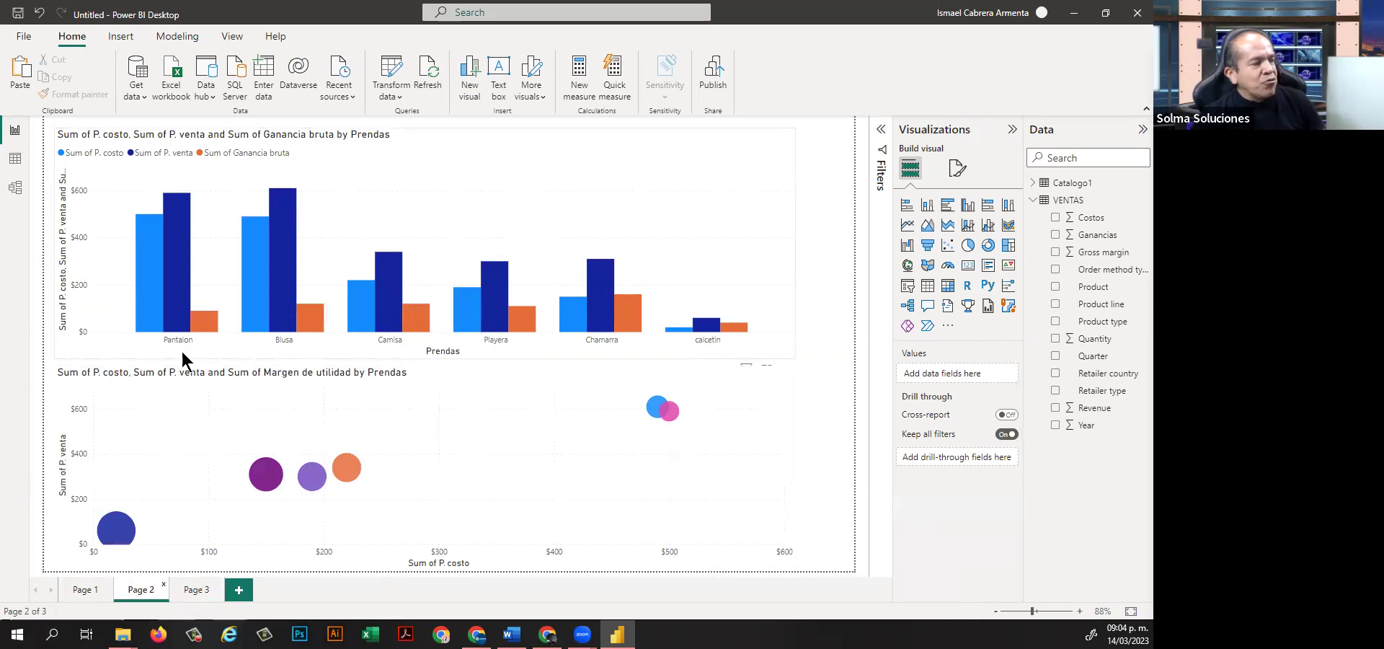
pyautogui.click(197, 589)
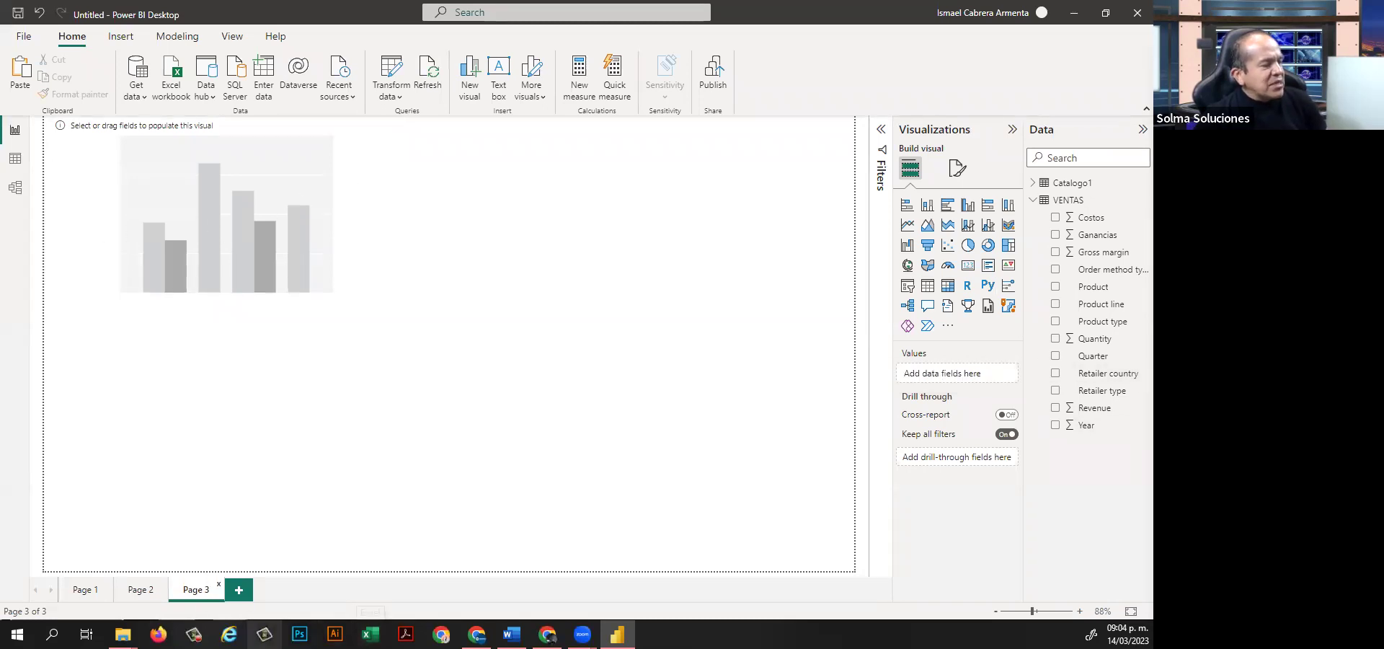
# Switch to the WASalesProducts workbook in Excel and examine the distinct values in the Product column without filtering it.
pyautogui.moveTo(123, 634)
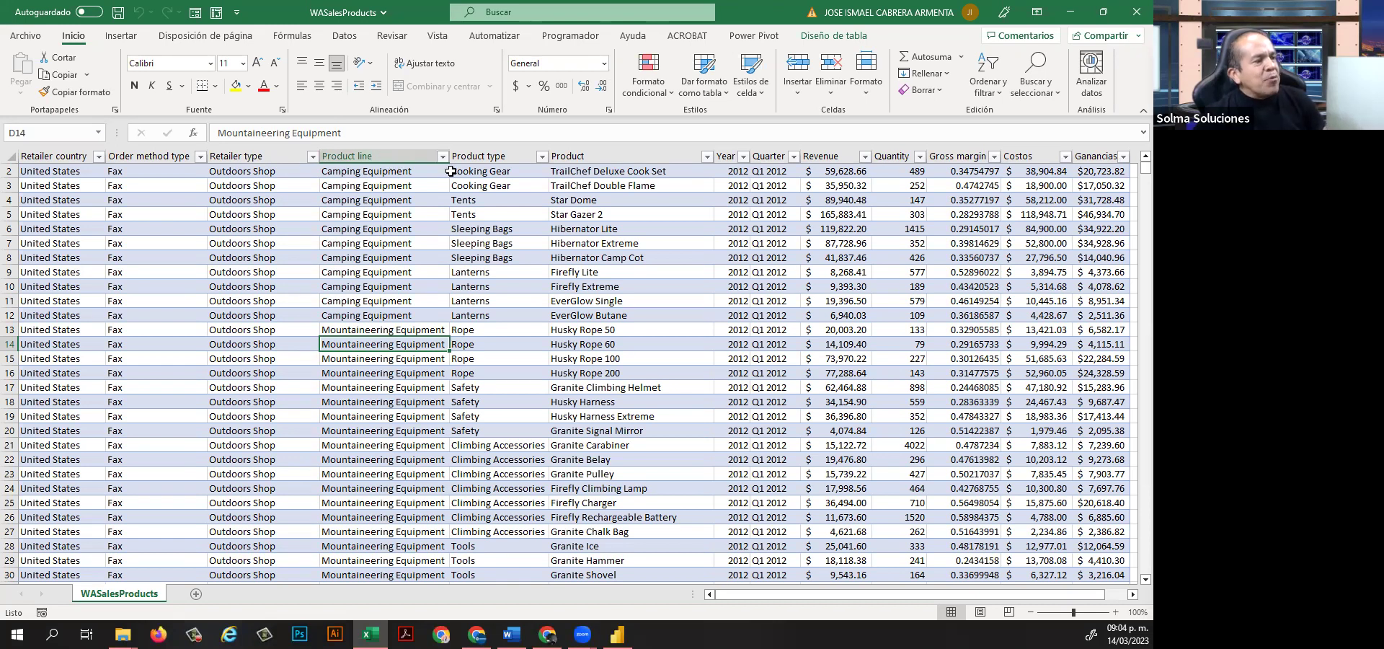
pyautogui.click(574, 155)
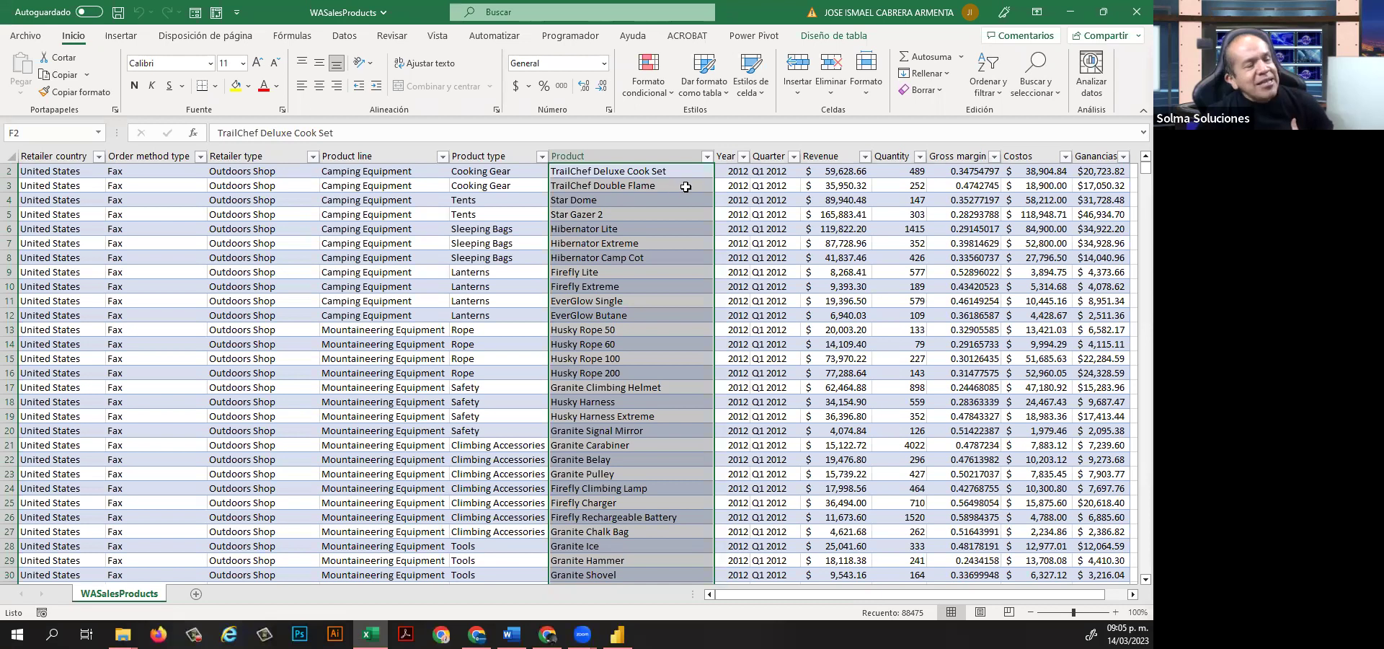
pyautogui.click(708, 157)
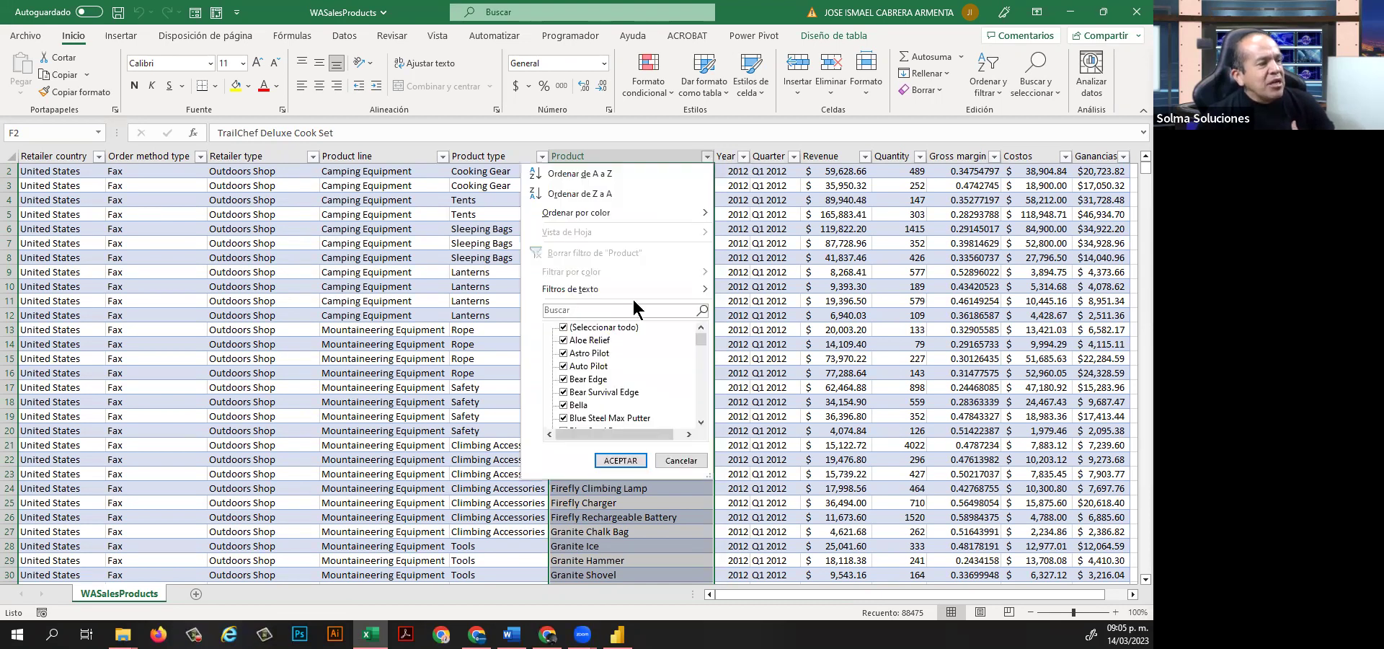
pyautogui.scroll(-15, 628, 368)
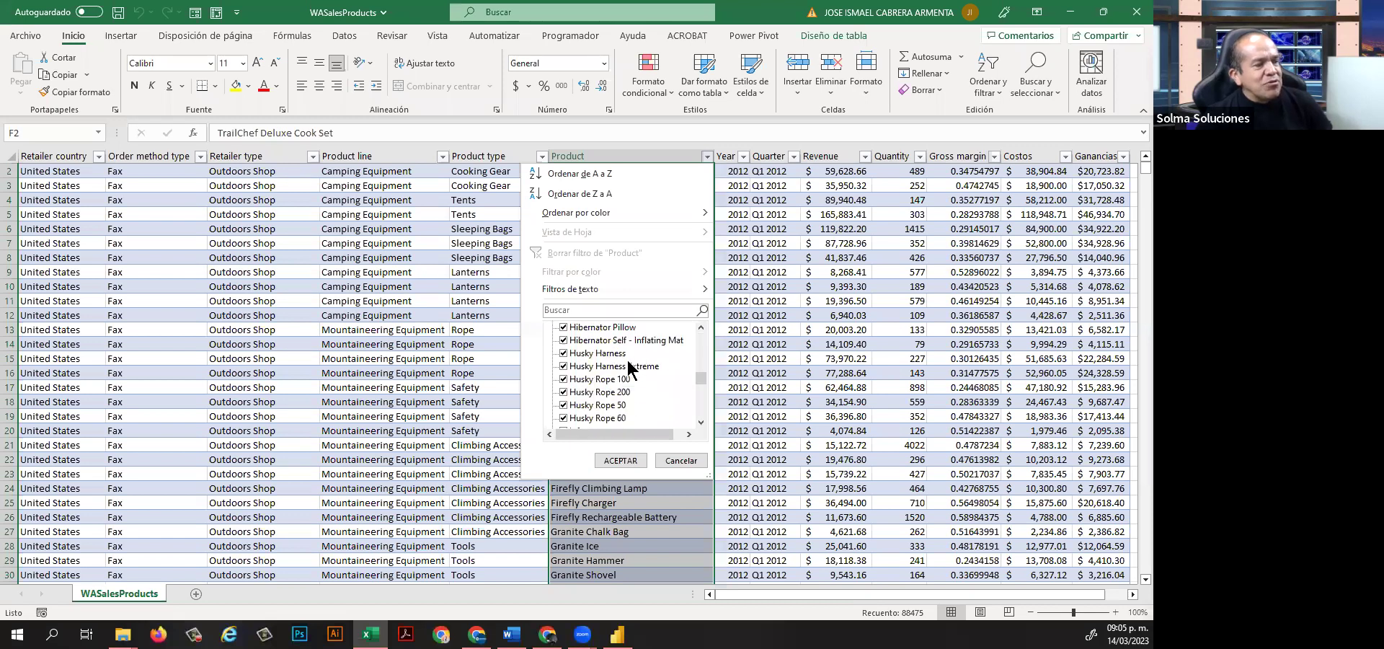
pyautogui.scroll(10, 629, 367)
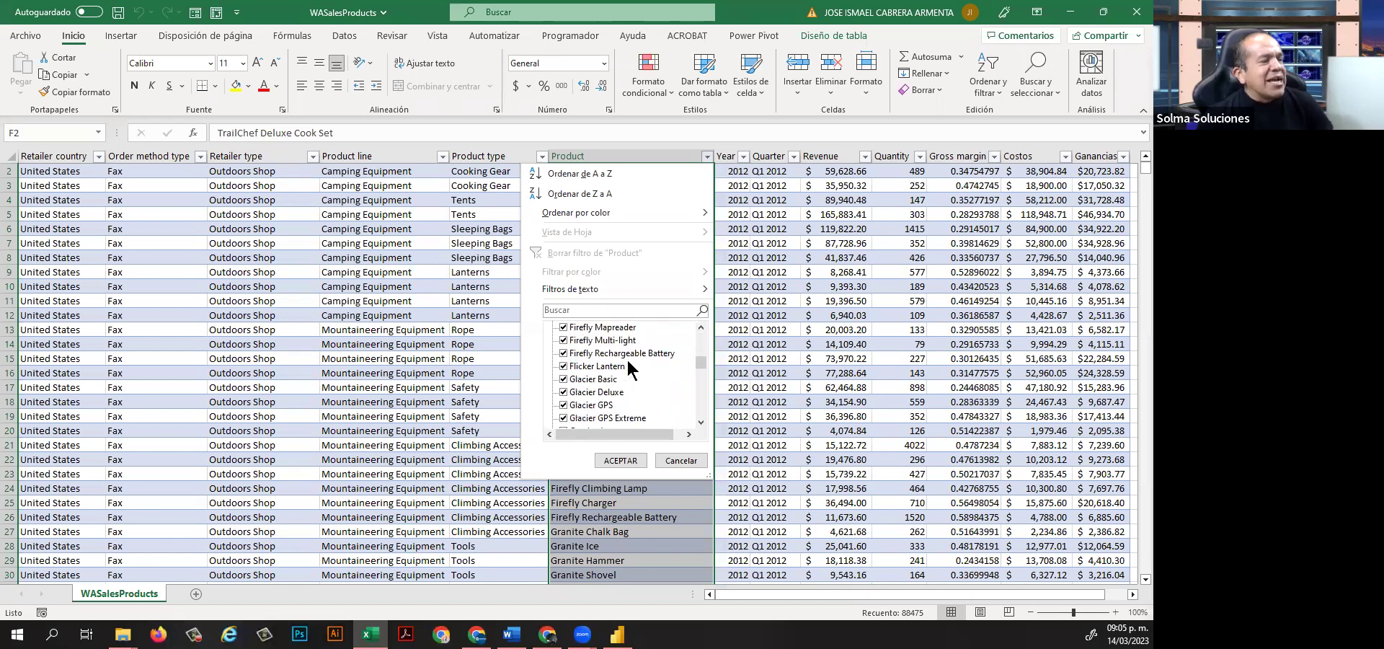
pyautogui.click(680, 461)
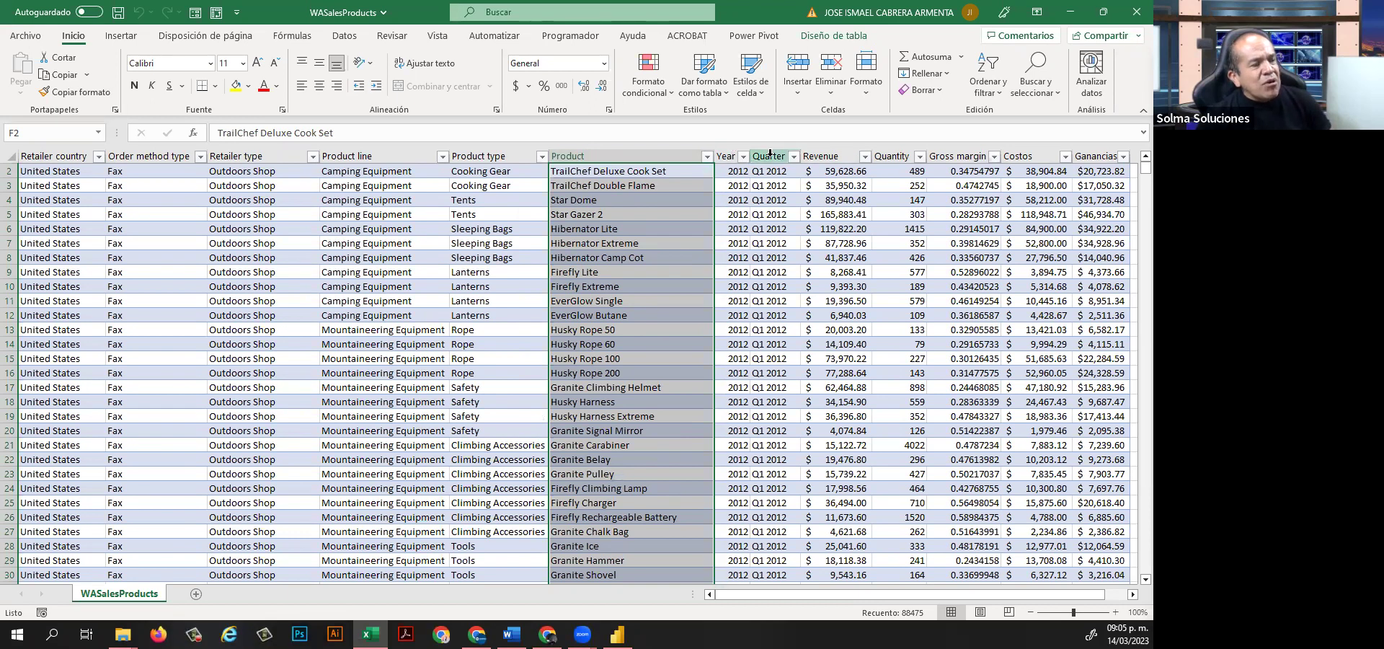
# Examine the Revenue, Quantity, Gross margin, Costos and Ganancias columns and the formulas behind Costos and Ganancias.
pyautogui.click(825, 155)
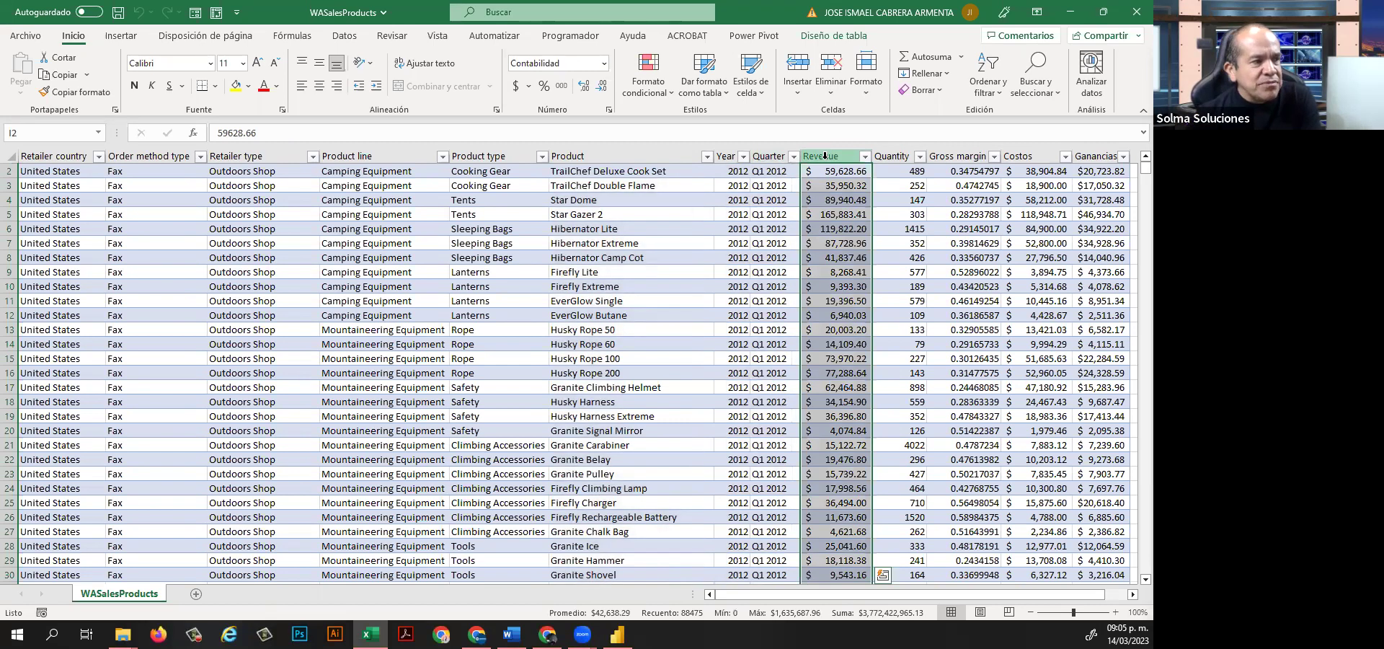
pyautogui.click(895, 154)
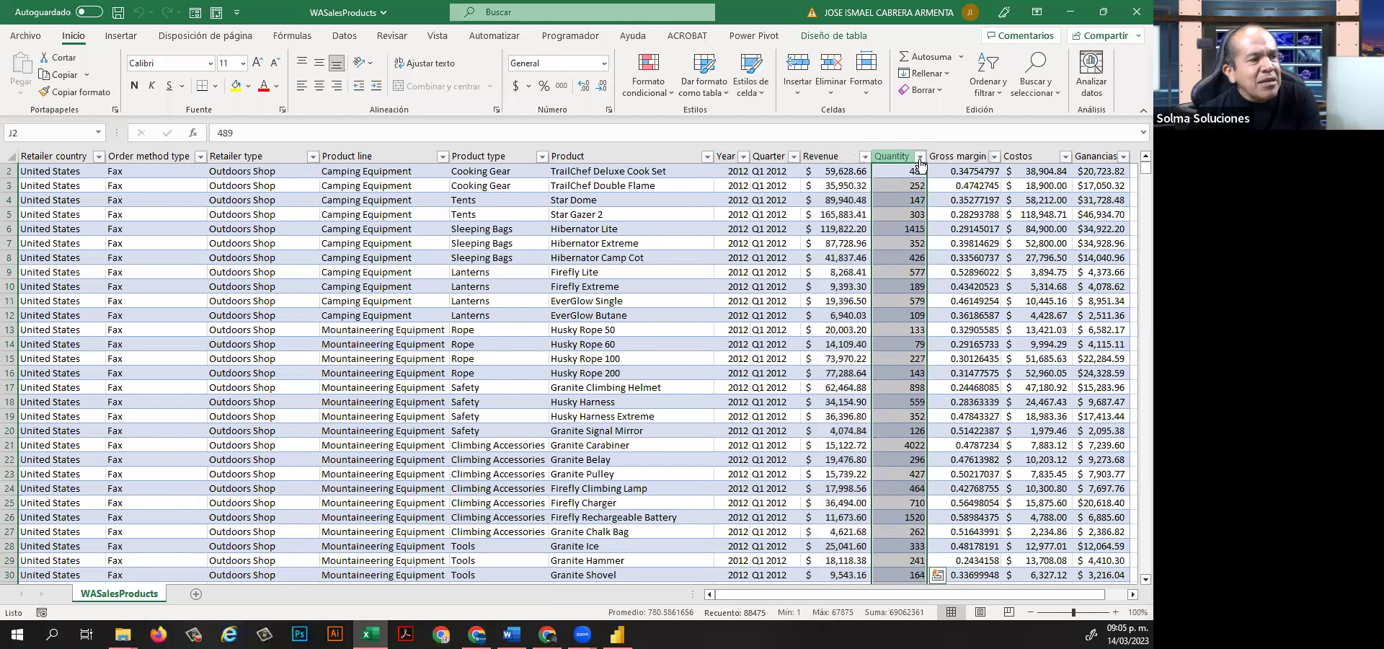
pyautogui.click(951, 154)
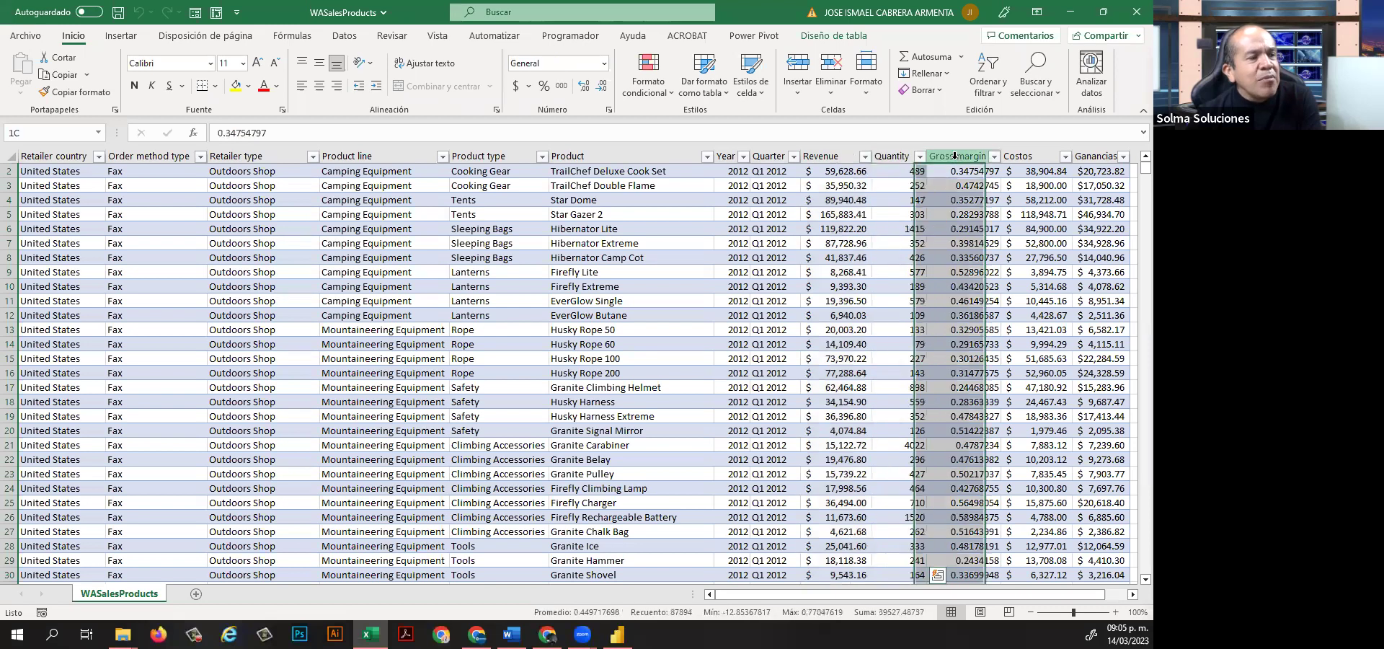
pyautogui.click(1020, 154)
pyautogui.click(1088, 156)
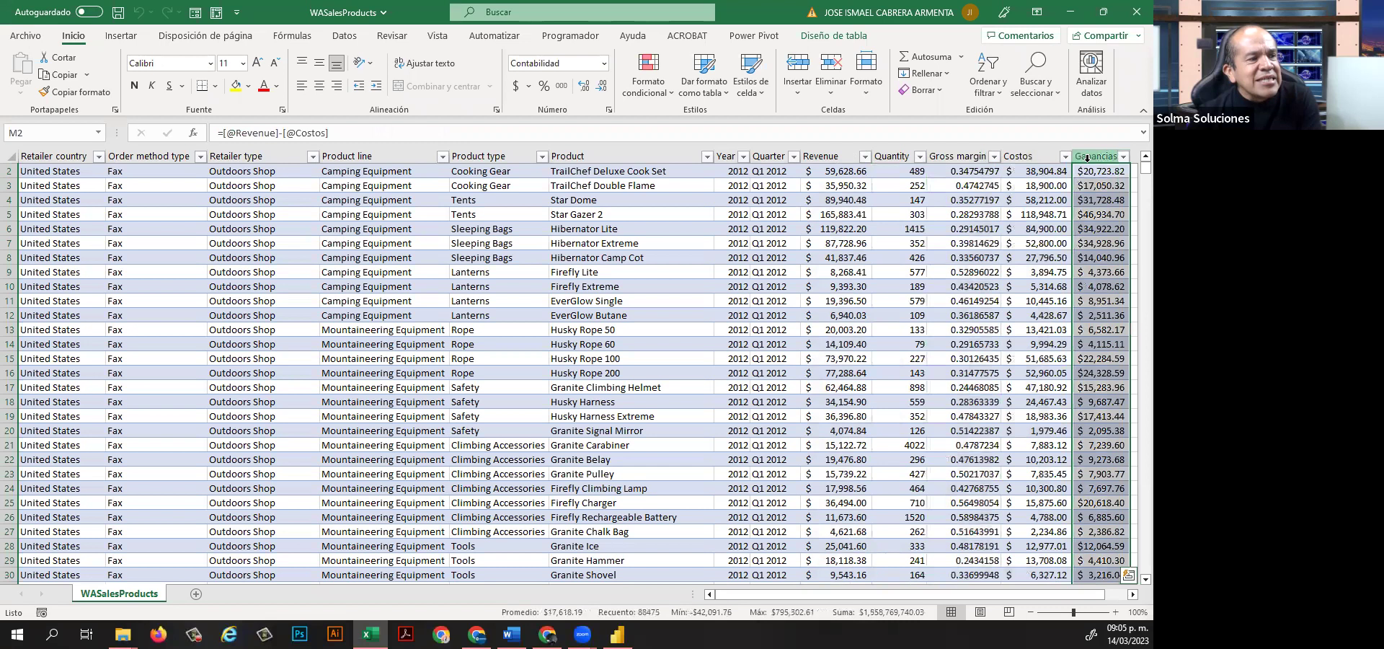
pyautogui.click(1047, 170)
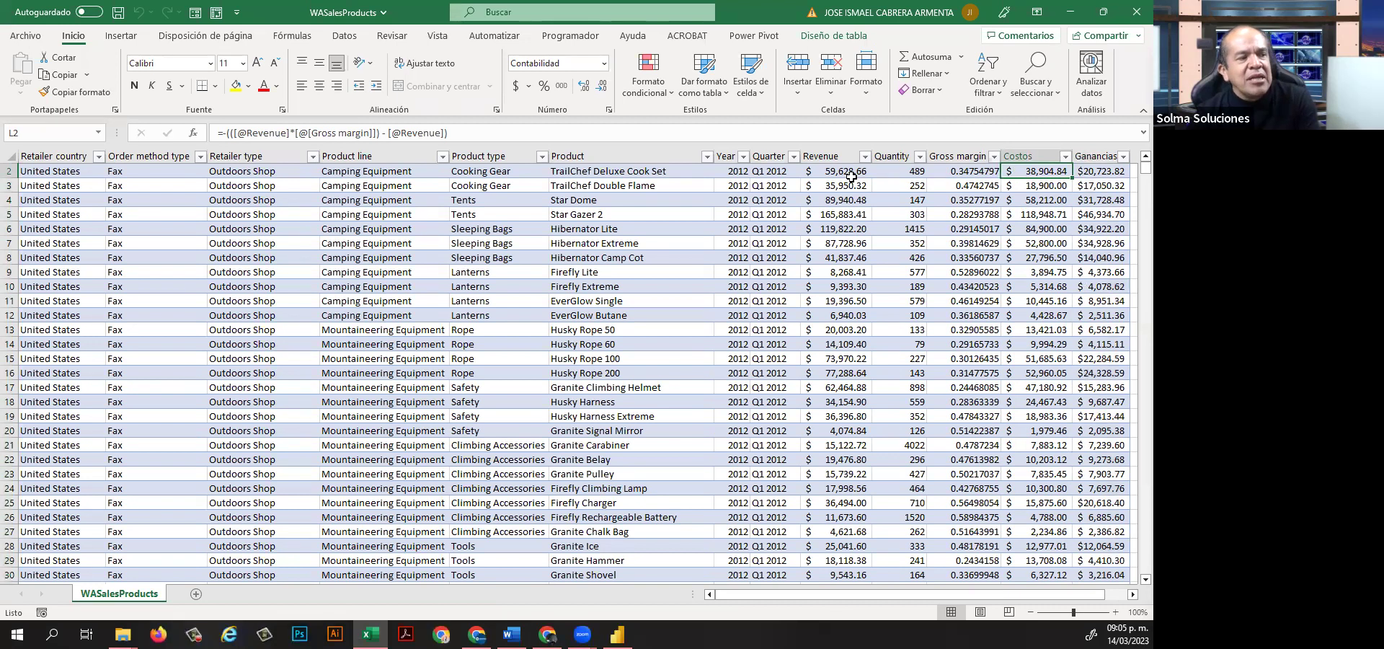
pyautogui.click(1097, 177)
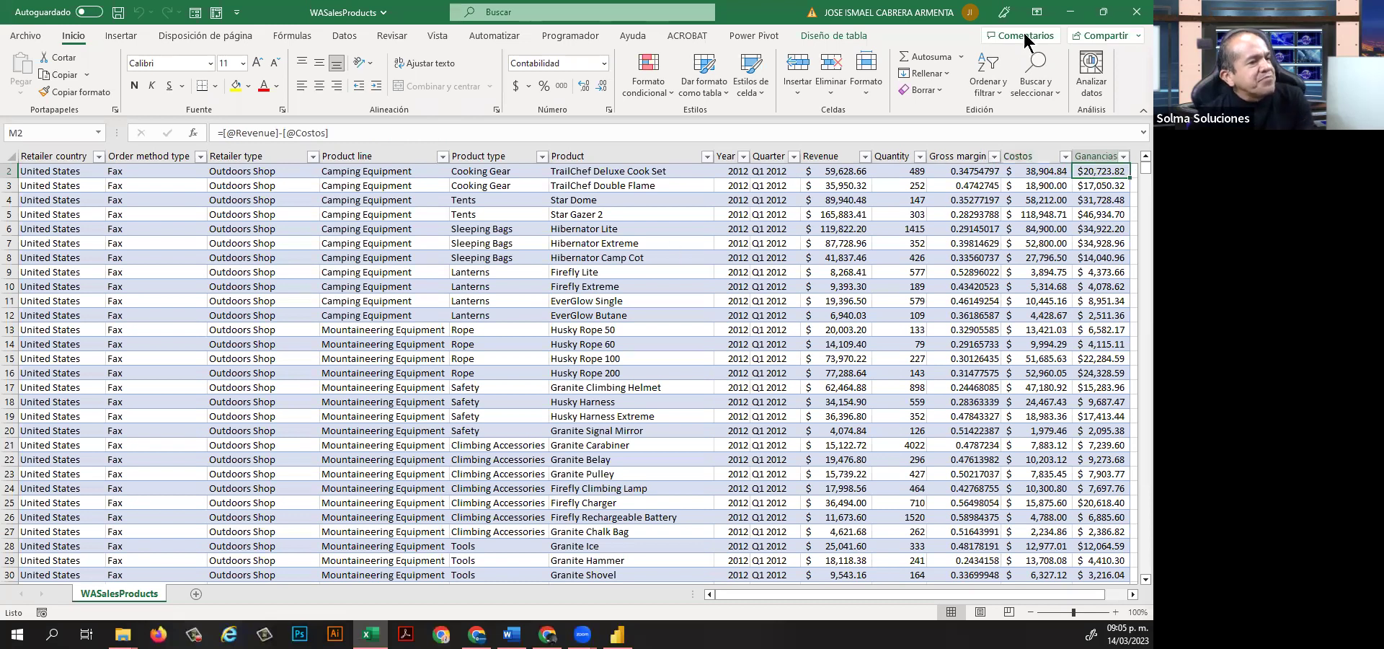
# Close the WASalesProducts workbook, check the VENTAS table's Product column in Power BI's data view, and return to report page 3.
pyautogui.click(1137, 12)
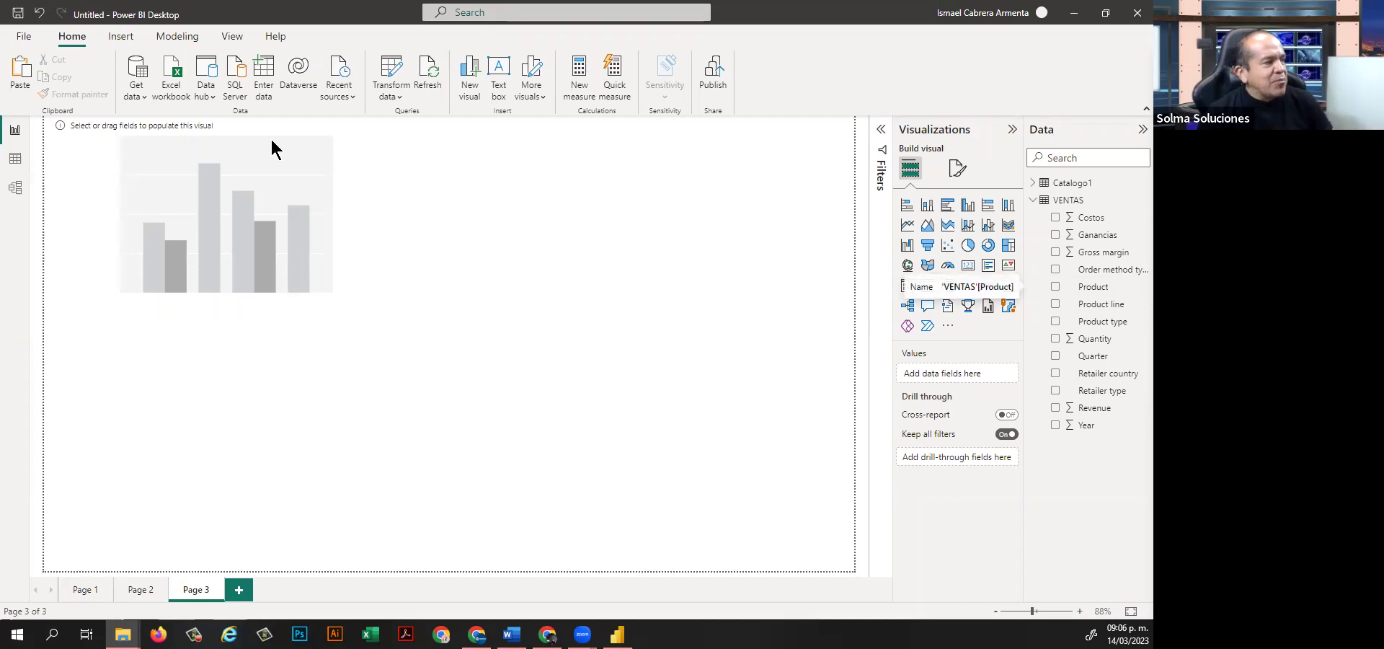
pyautogui.click(15, 159)
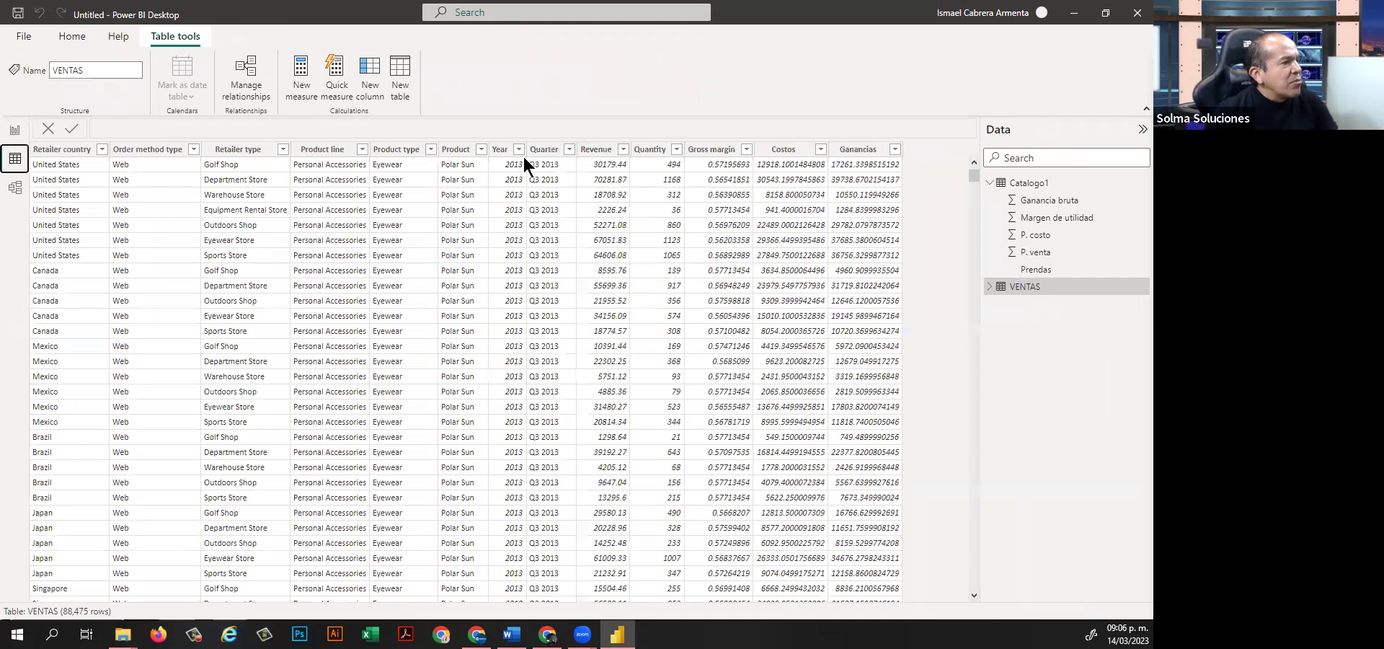
pyautogui.click(455, 153)
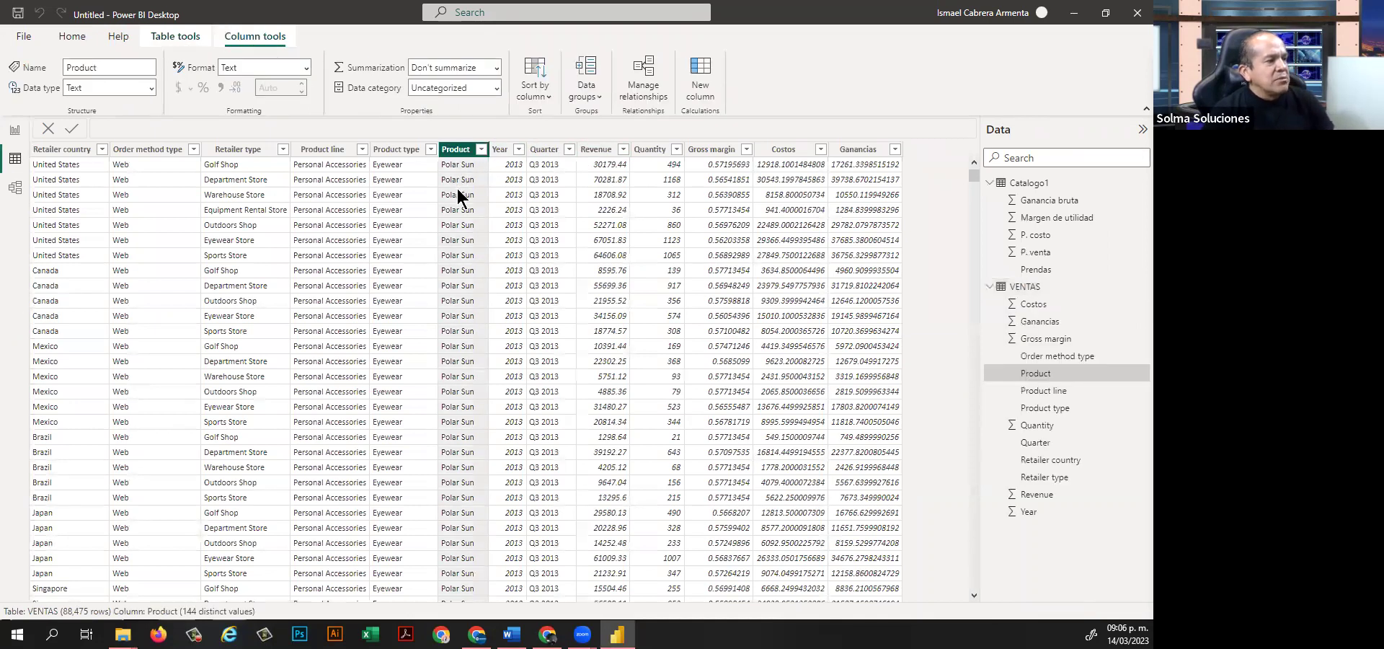
pyautogui.click(13, 133)
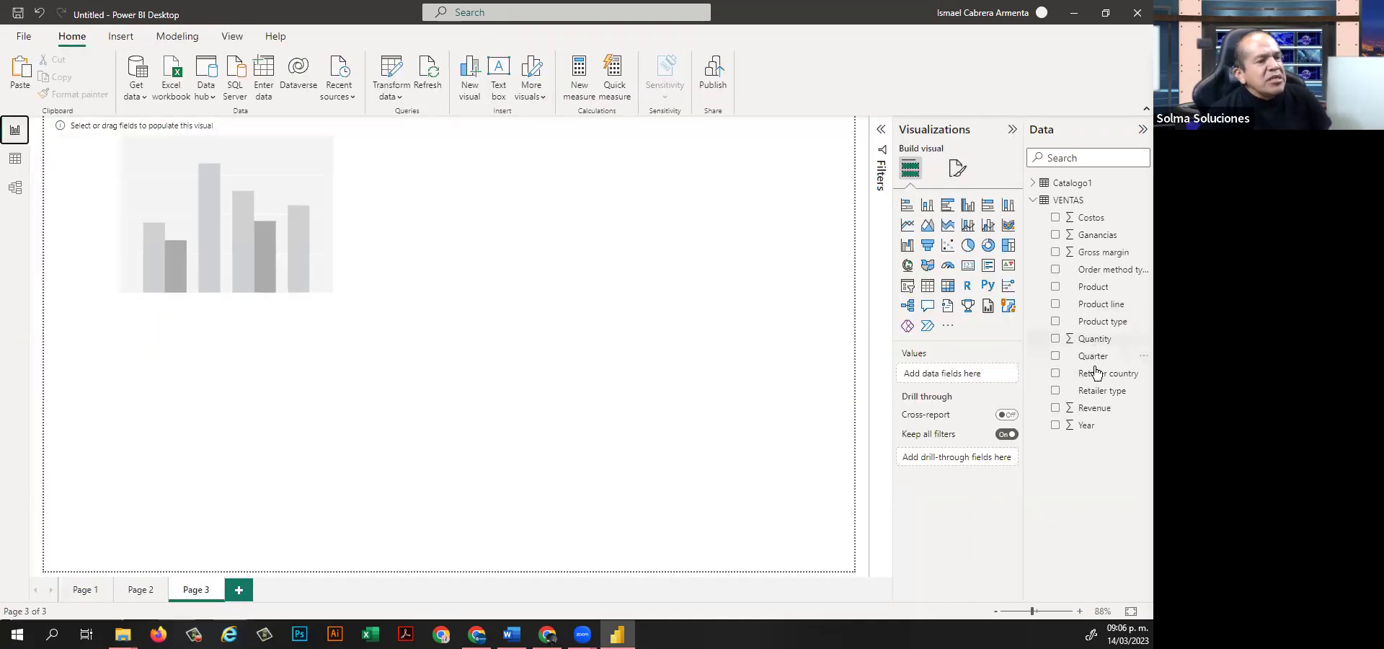
# Populate the empty column chart with Product on the X-axis and Costos, Revenue and Ganancias on the Y-axis, widening it to nearly full page width.
pyautogui.moveTo(1093, 294); pyautogui.dragTo(196, 213)
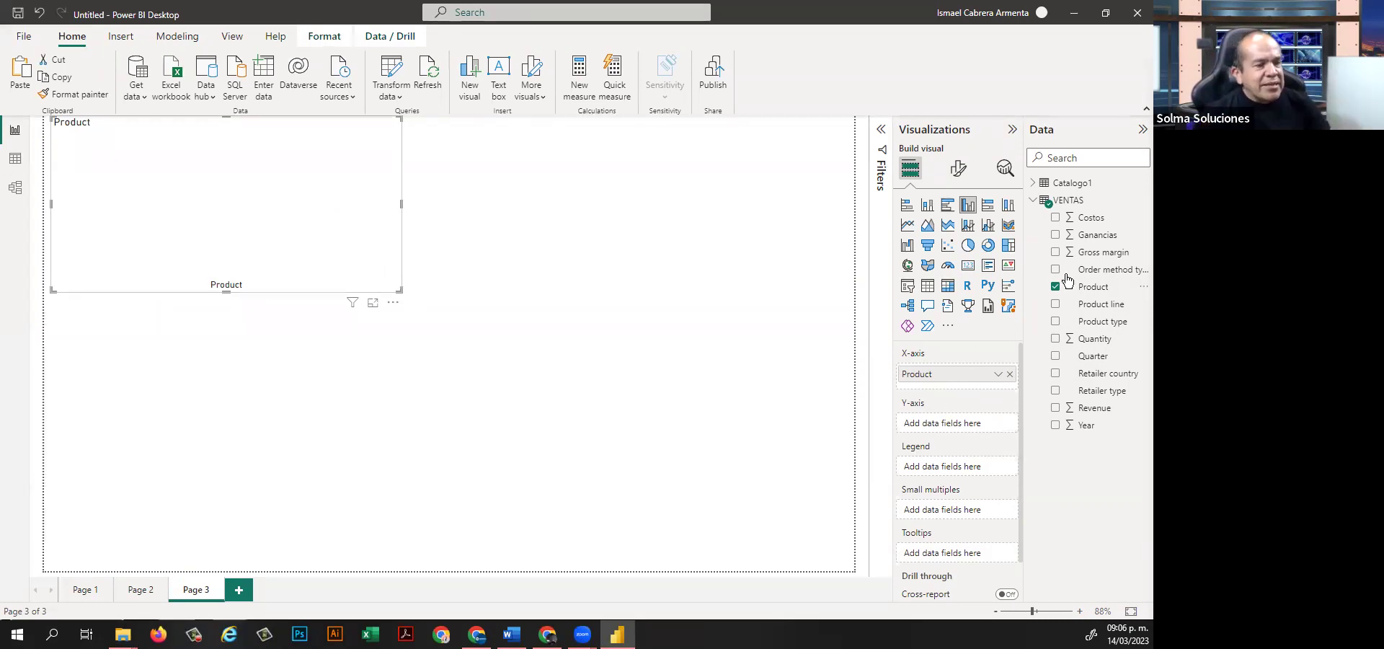
pyautogui.moveTo(1087, 217); pyautogui.dragTo(961, 424)
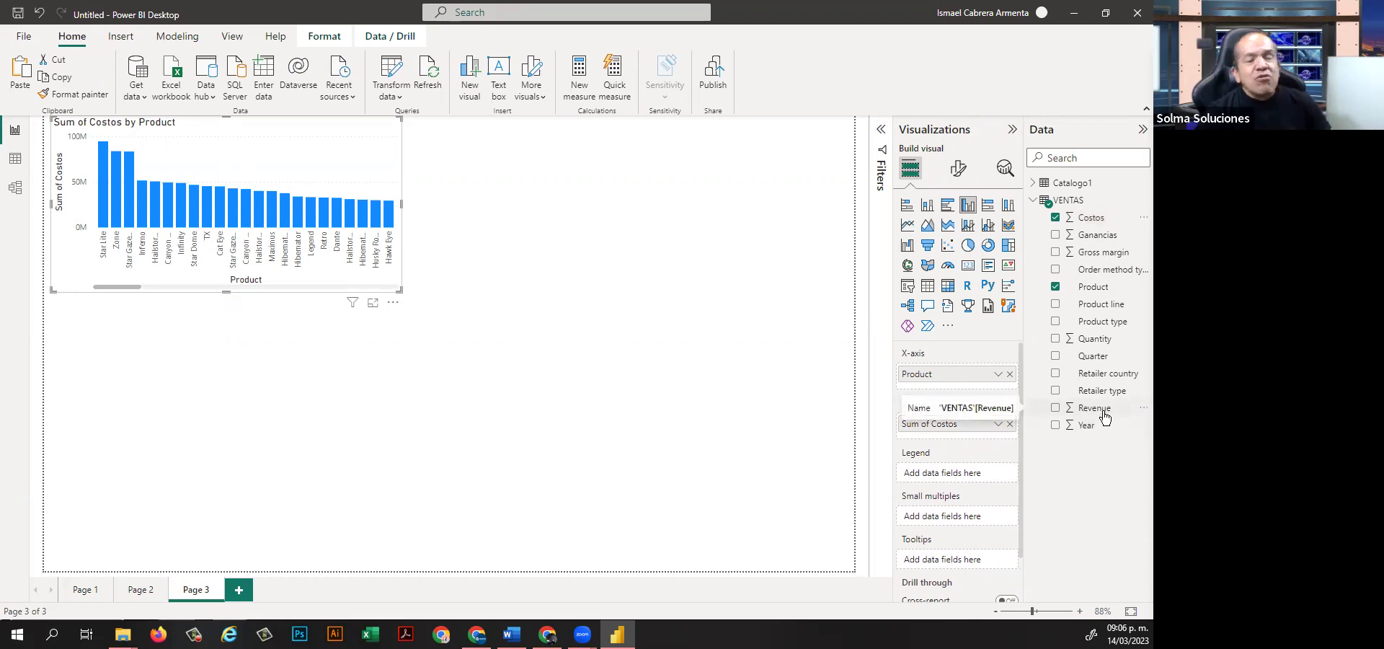
pyautogui.moveTo(1103, 417); pyautogui.dragTo(984, 438)
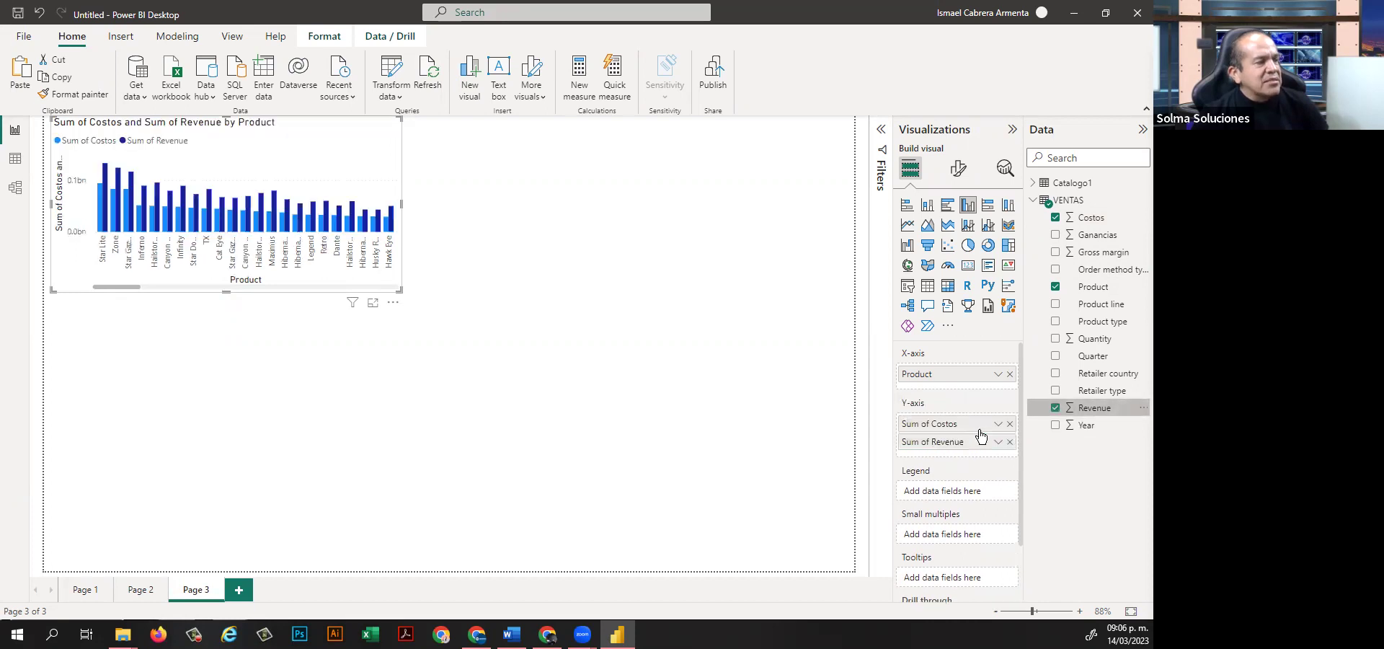
pyautogui.moveTo(401, 204); pyautogui.dragTo(805, 272)
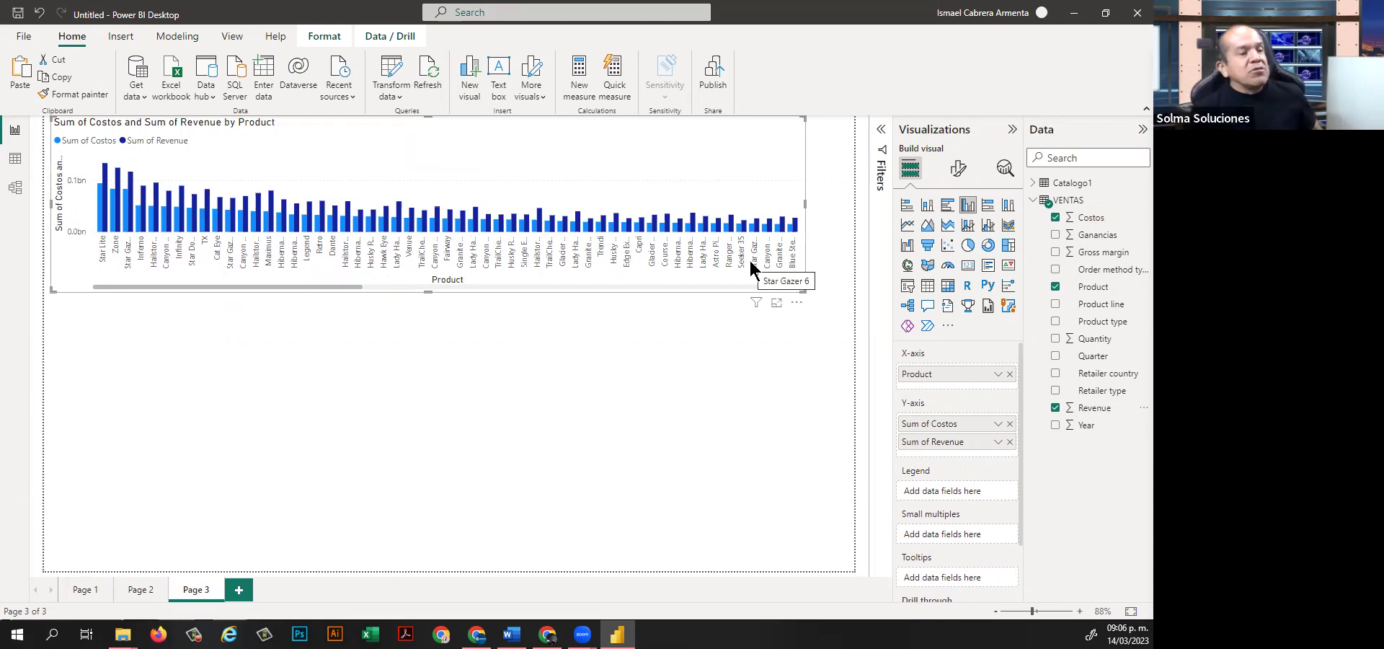
pyautogui.moveTo(1092, 244); pyautogui.dragTo(972, 452)
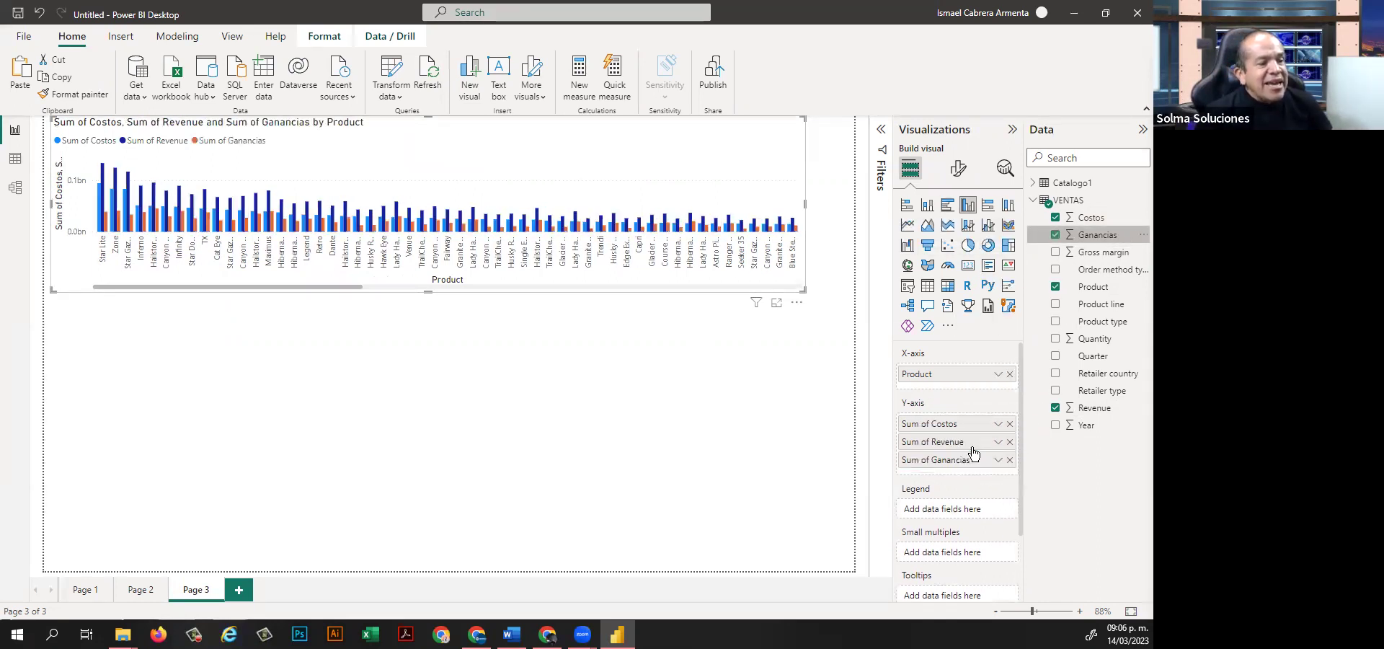
# Review the garment price charts on page 2 for comparison and return to page 3.
pyautogui.click(141, 590)
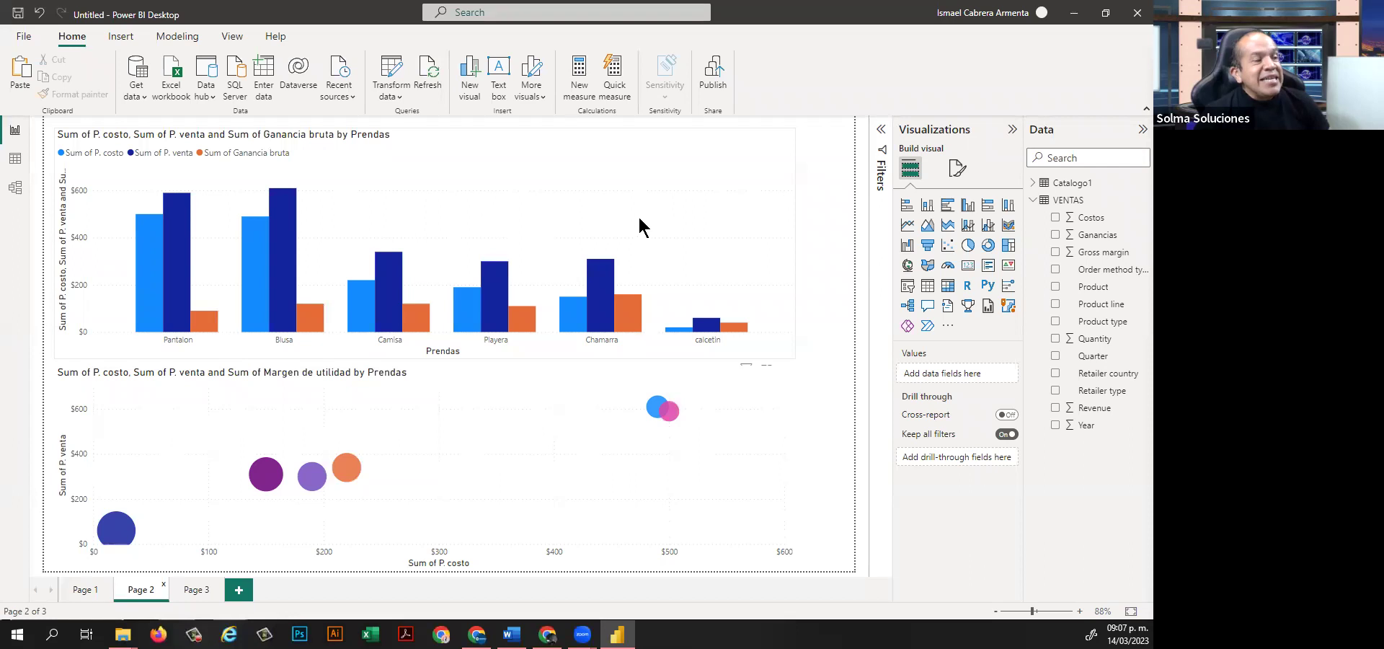
pyautogui.click(198, 589)
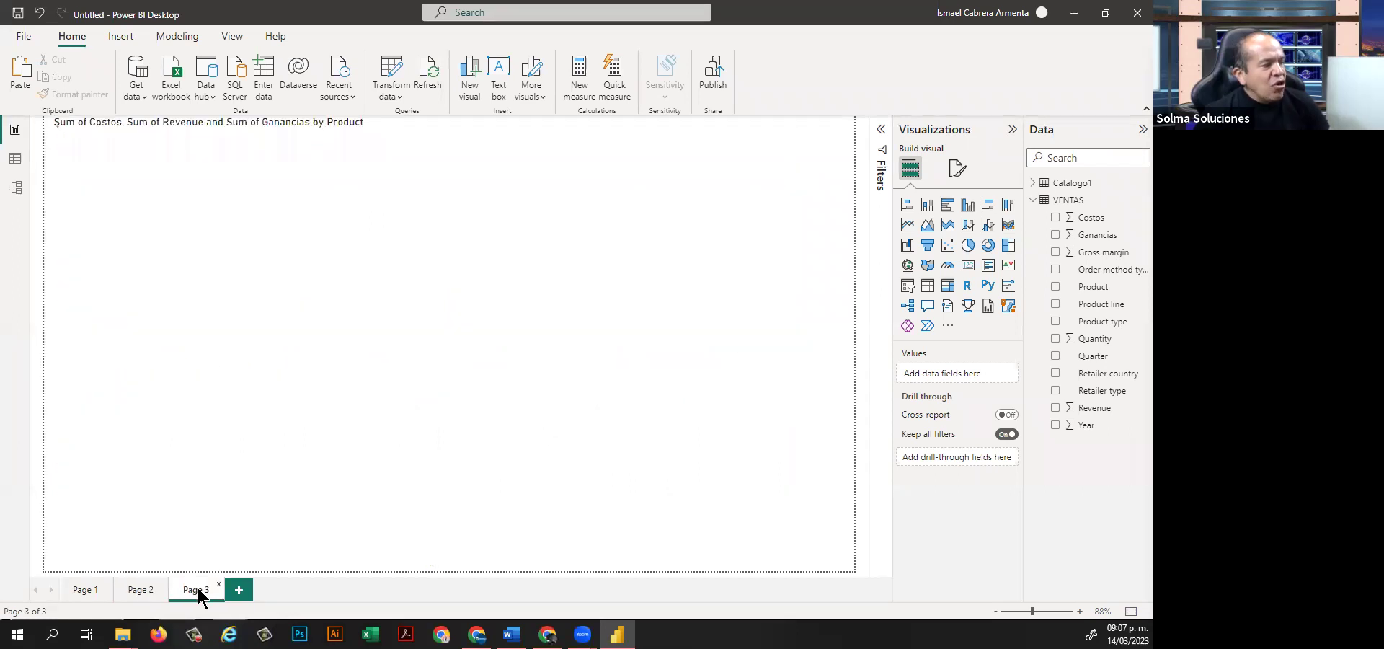